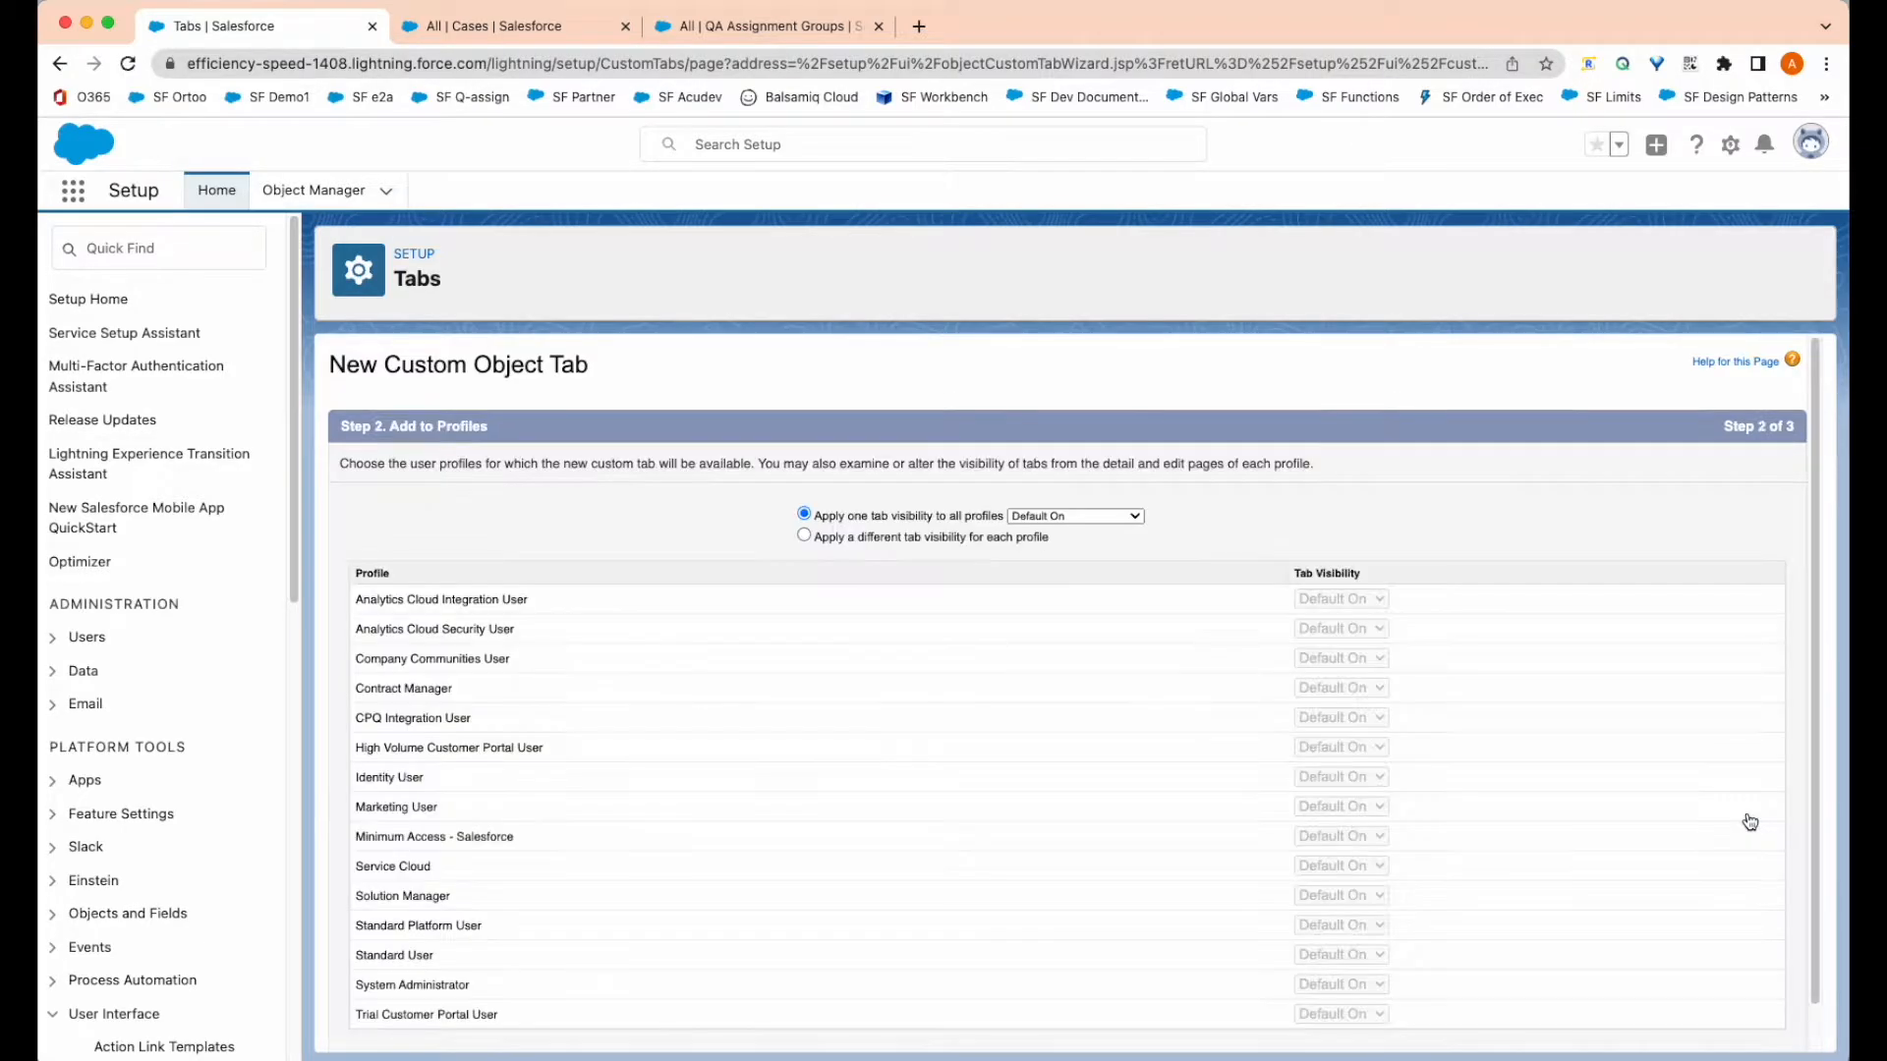
Step: Keep the tab Default On for all profiles, include it only in Sales (standard__Sales), Service (standard__Service) and Ortoo: Q-assign, and save
scroll(1695, 541, down, 1)
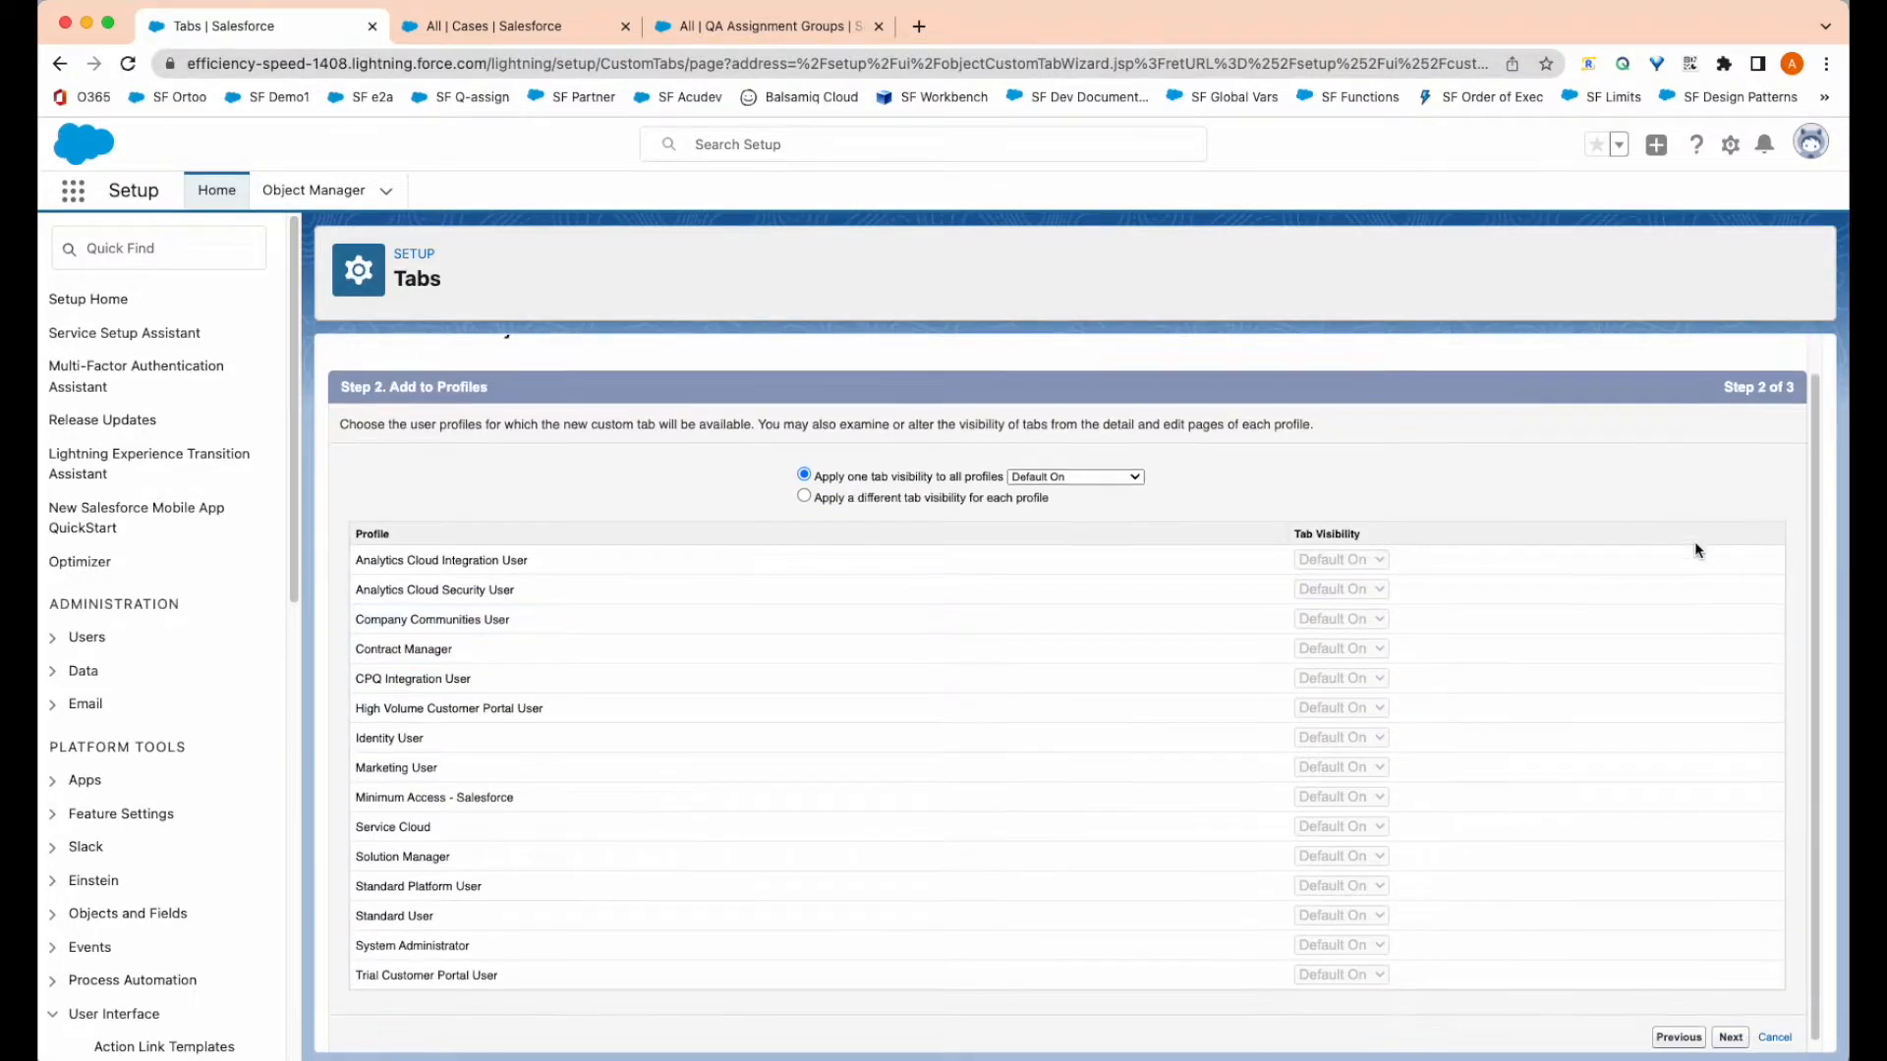
click(1729, 1029)
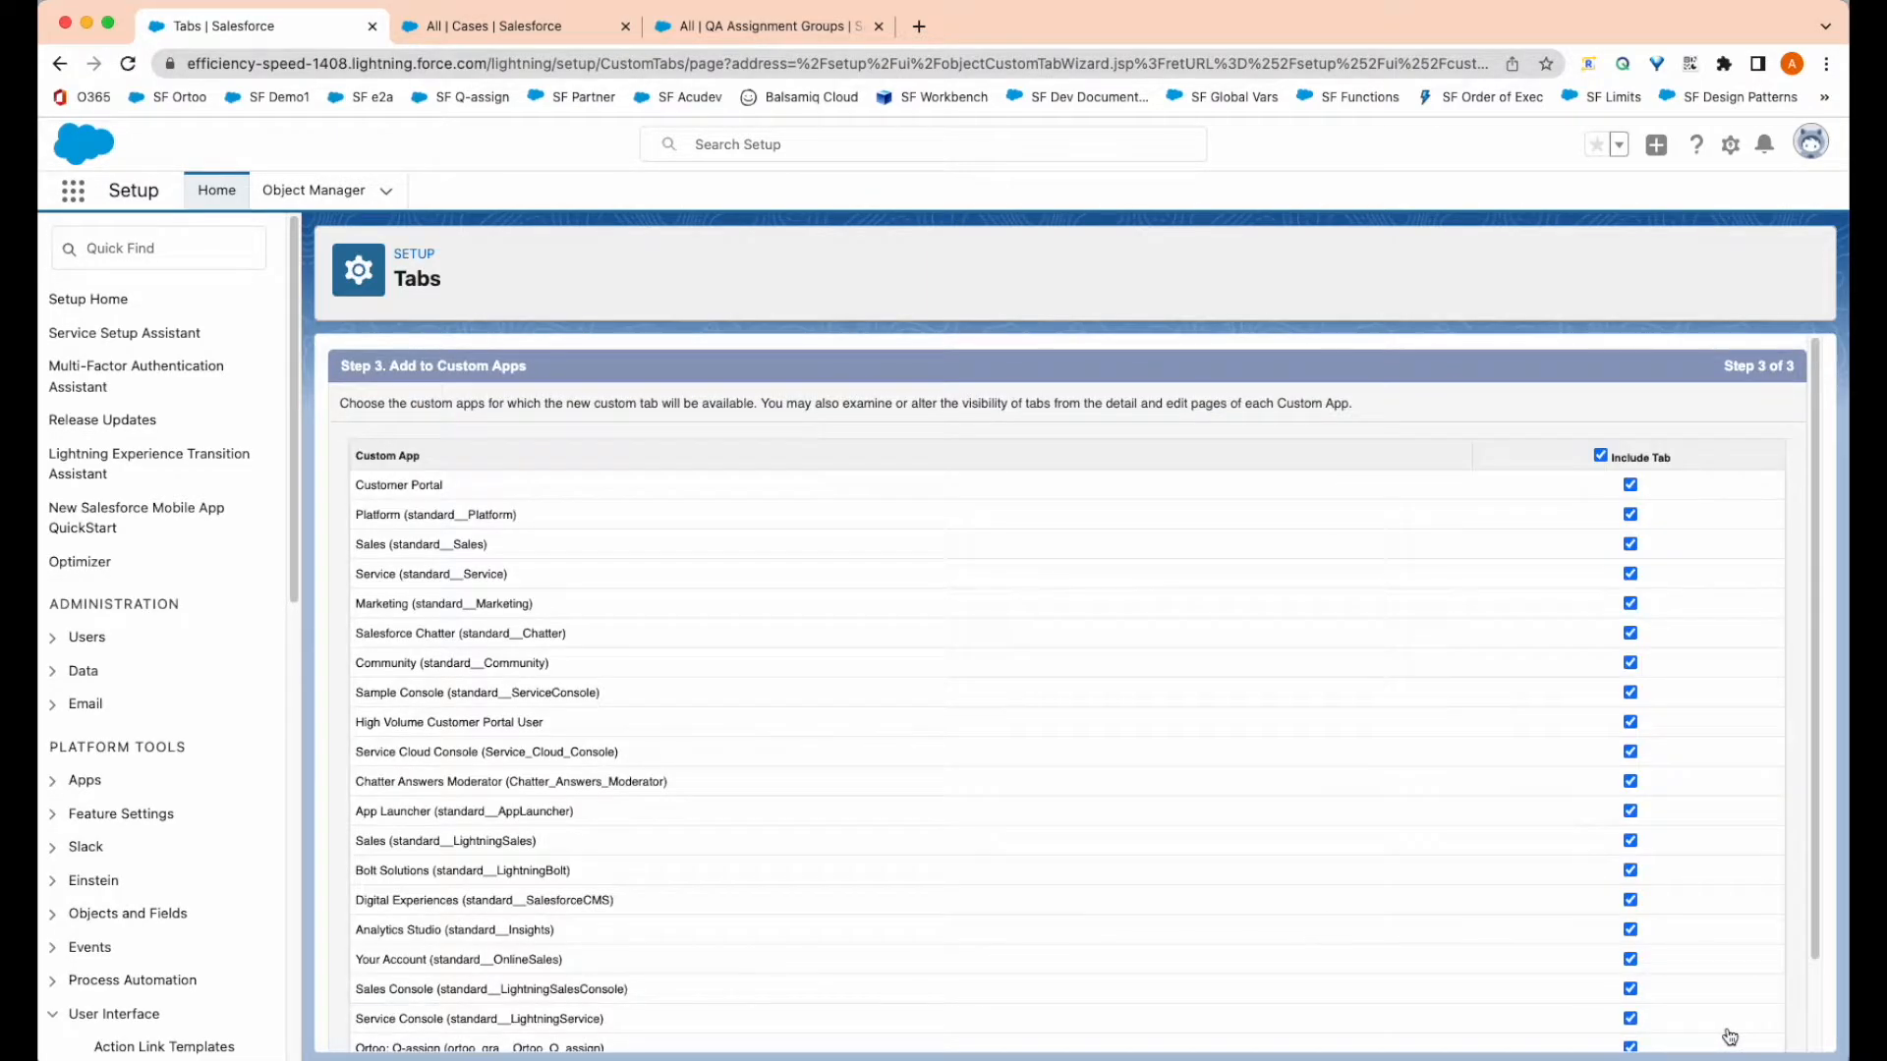
click(1600, 455)
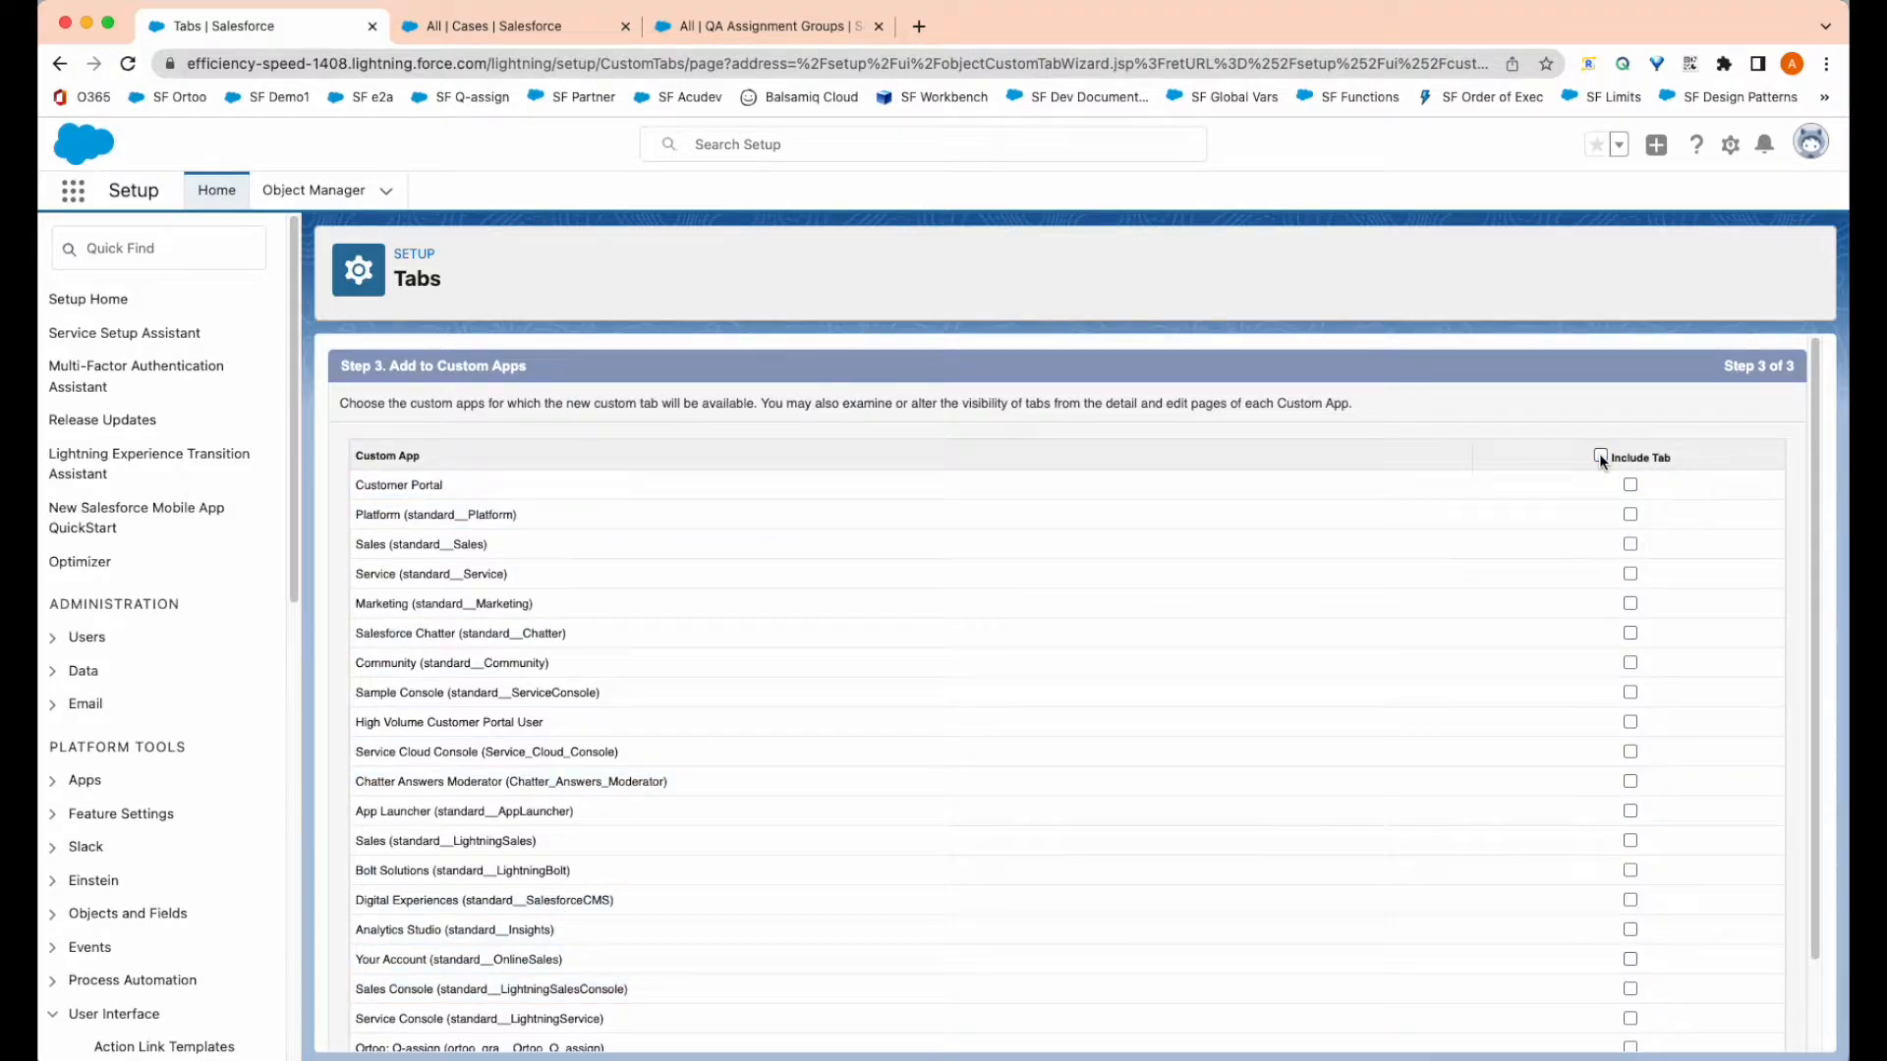
click(1631, 545)
click(1631, 573)
scroll(1665, 802, down, 1)
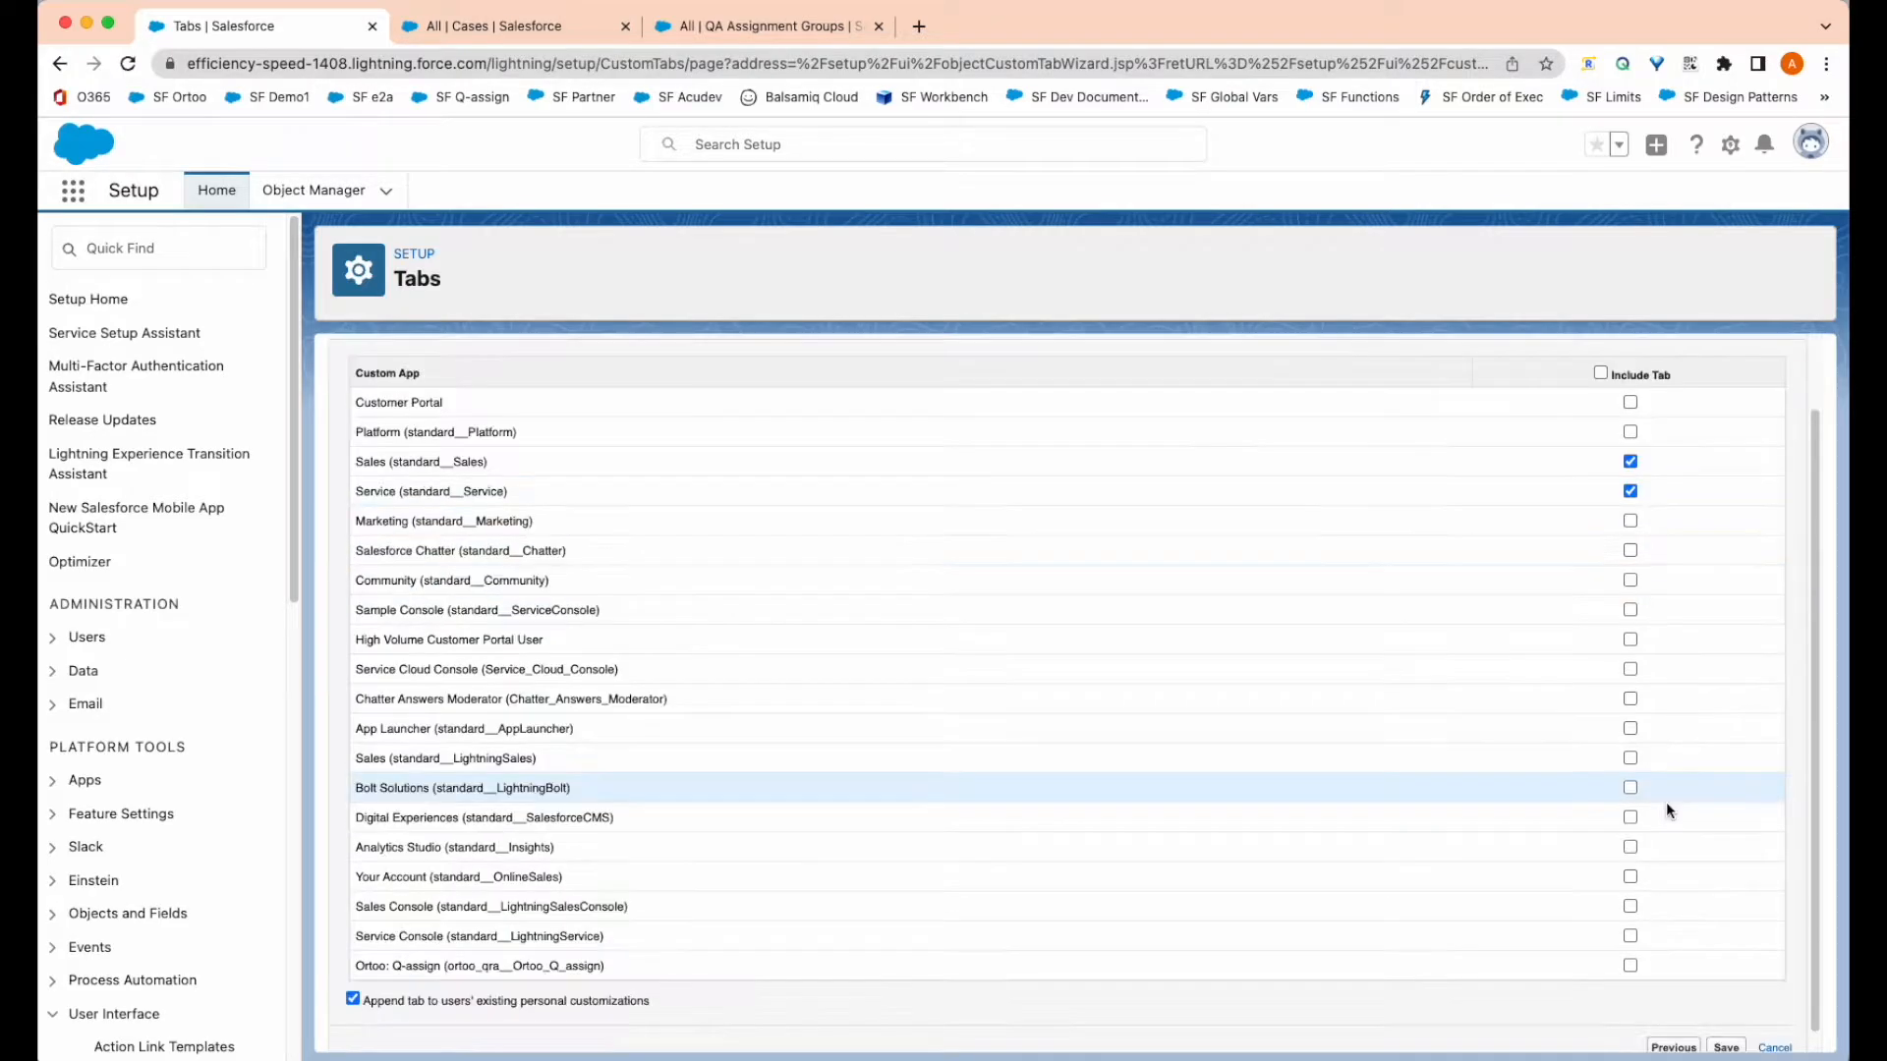
click(1631, 966)
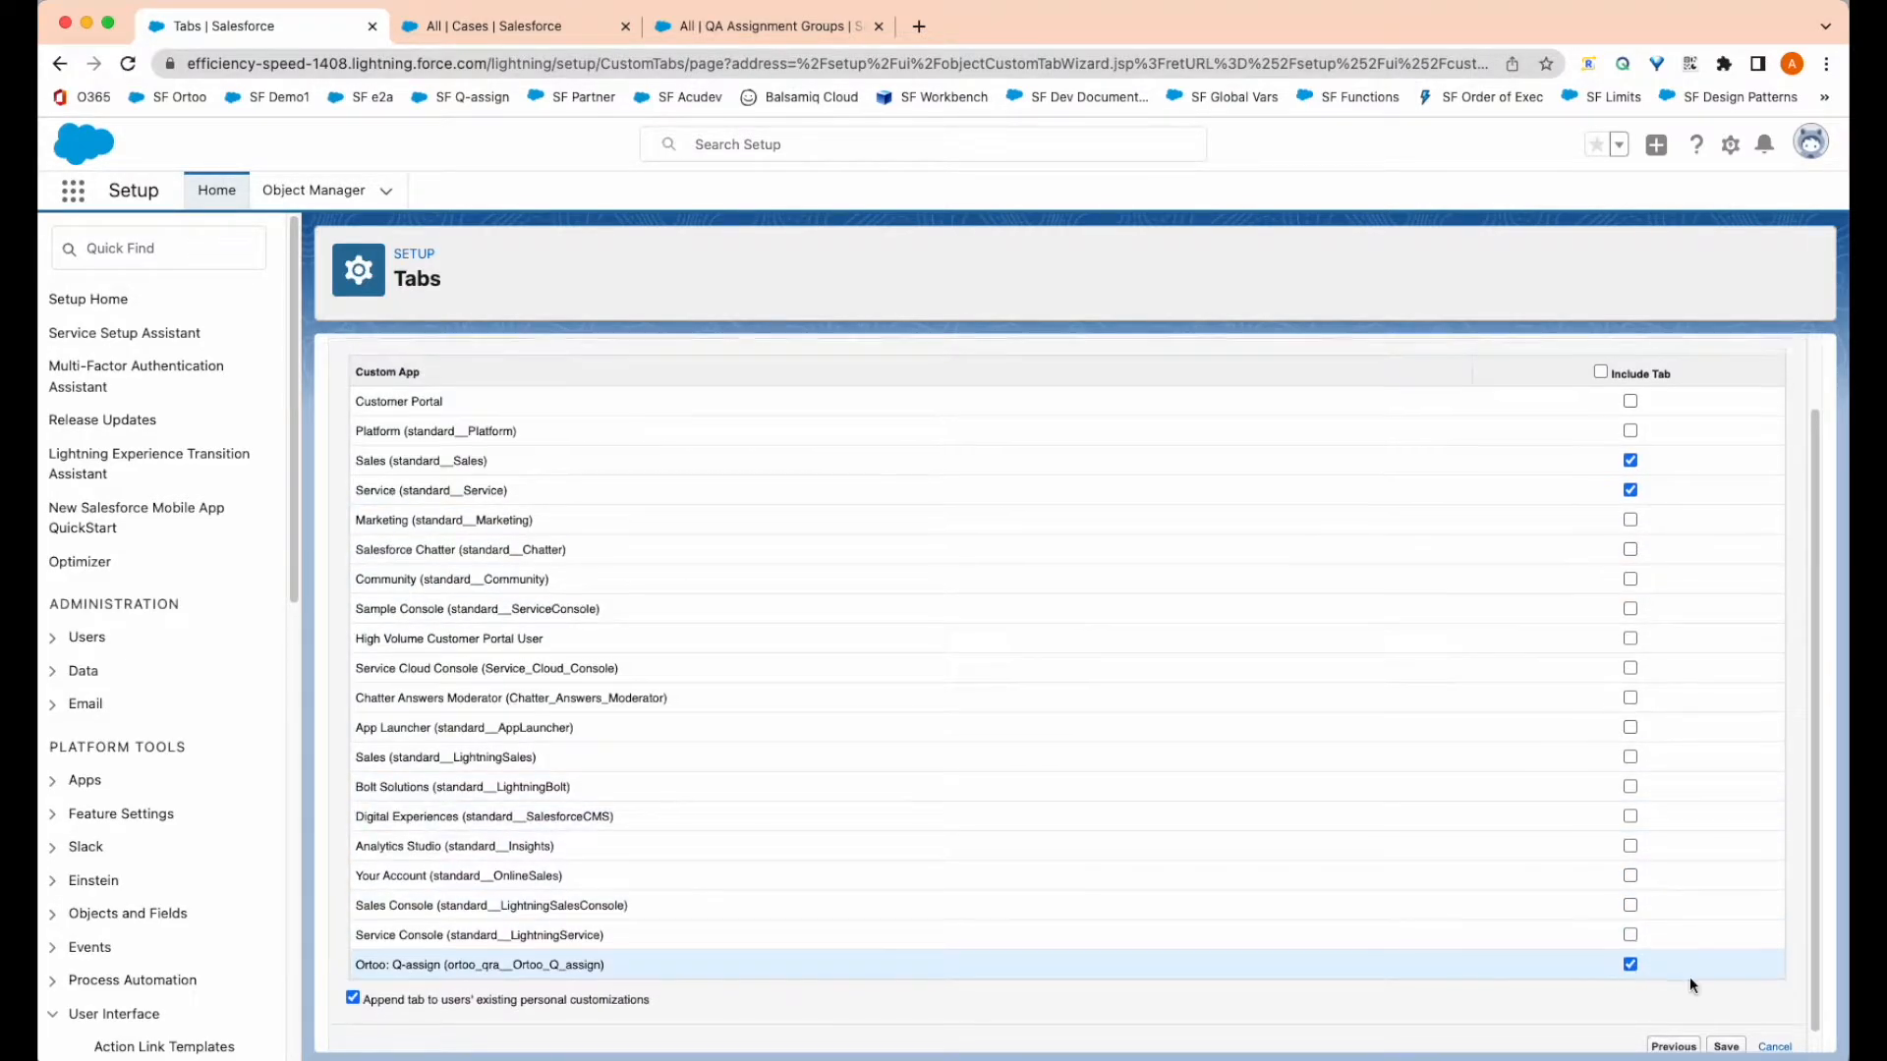
scroll(1690, 977, down, 1)
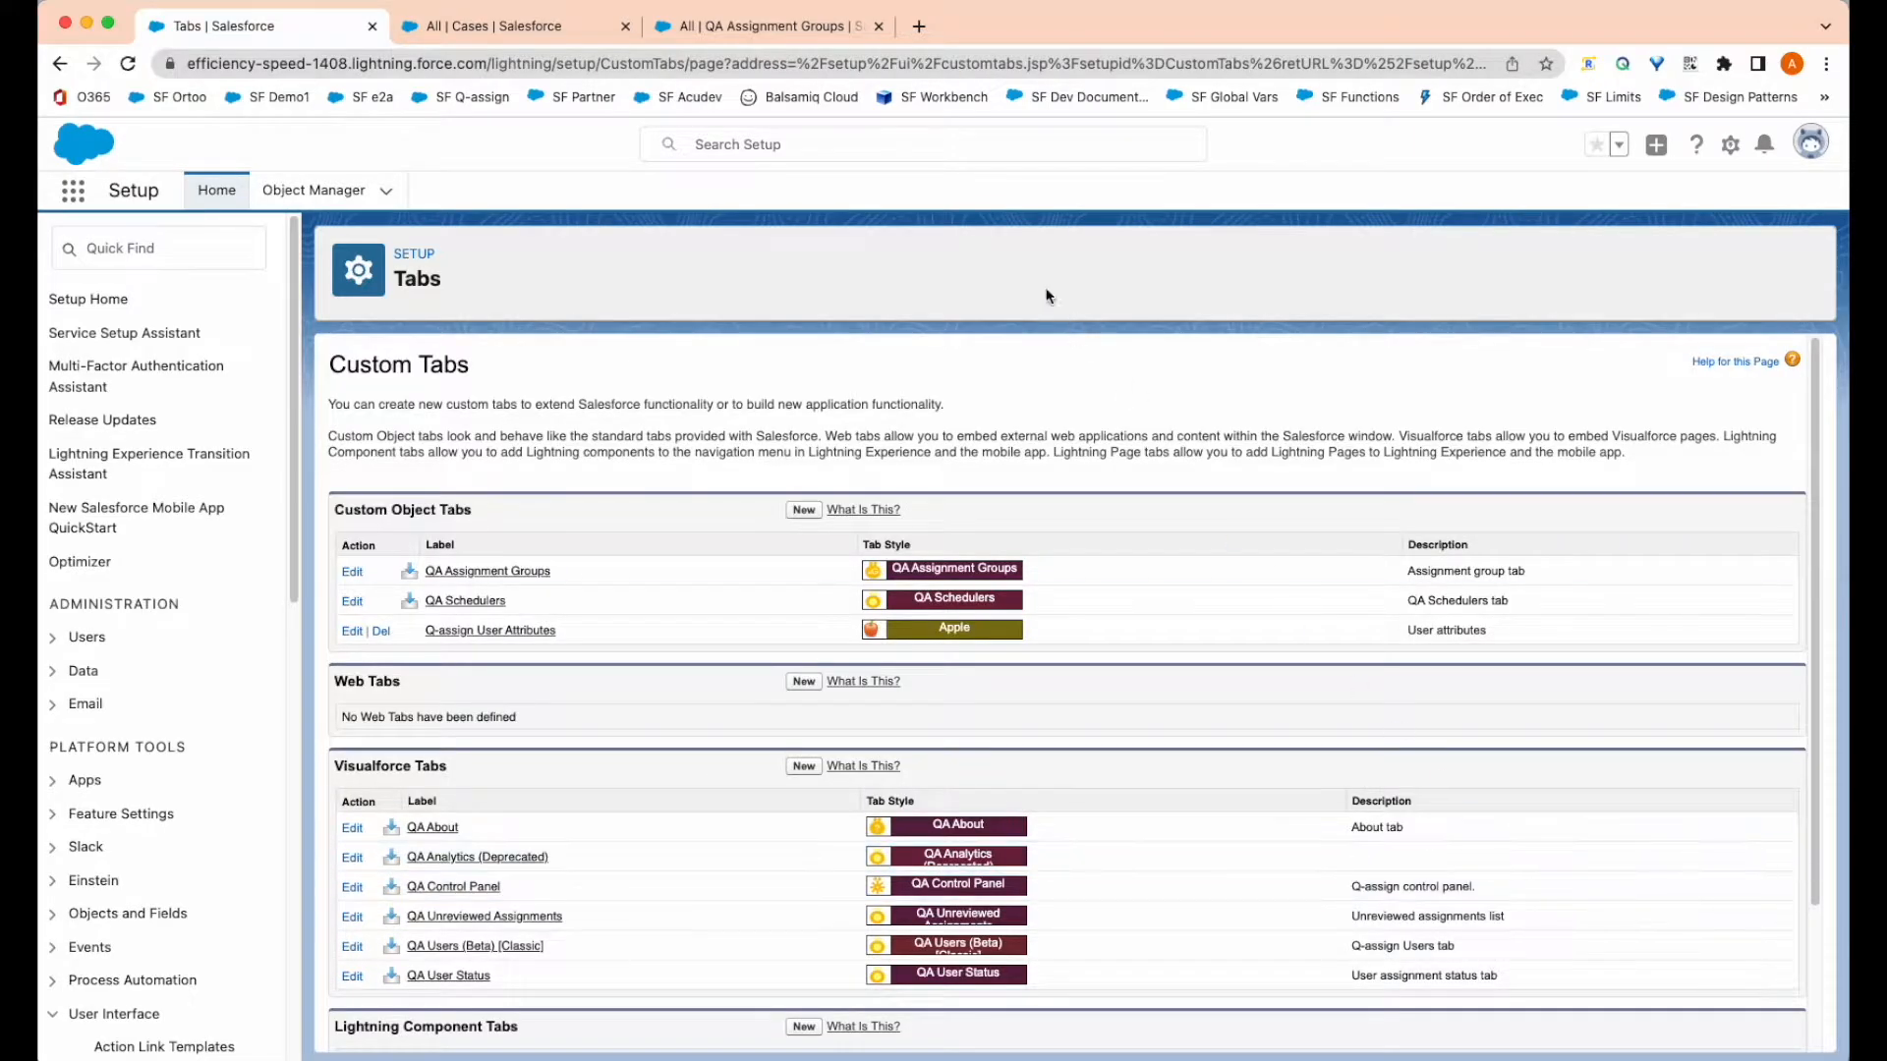
Step: Add Q-assign User Attributes to the Ortoo: Q-assign app's navigation items and save the navigation bar
click(763, 29)
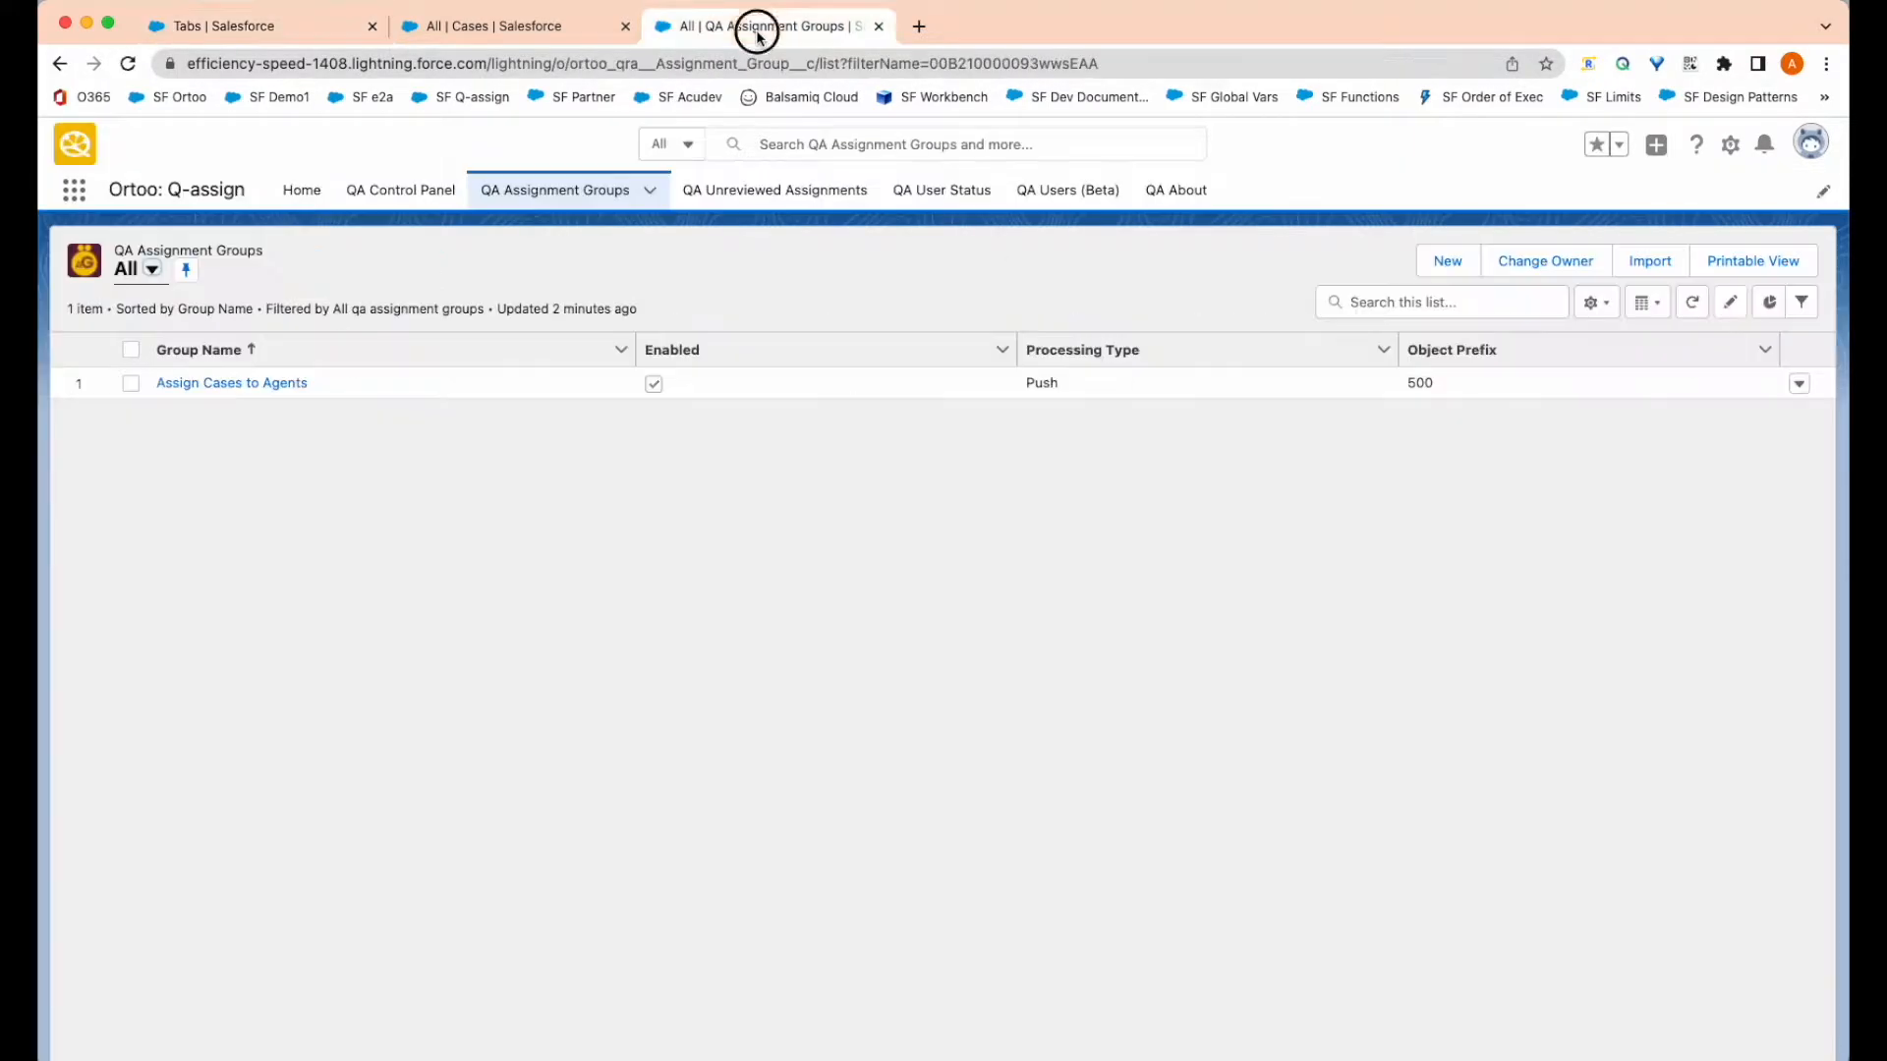
click(1822, 193)
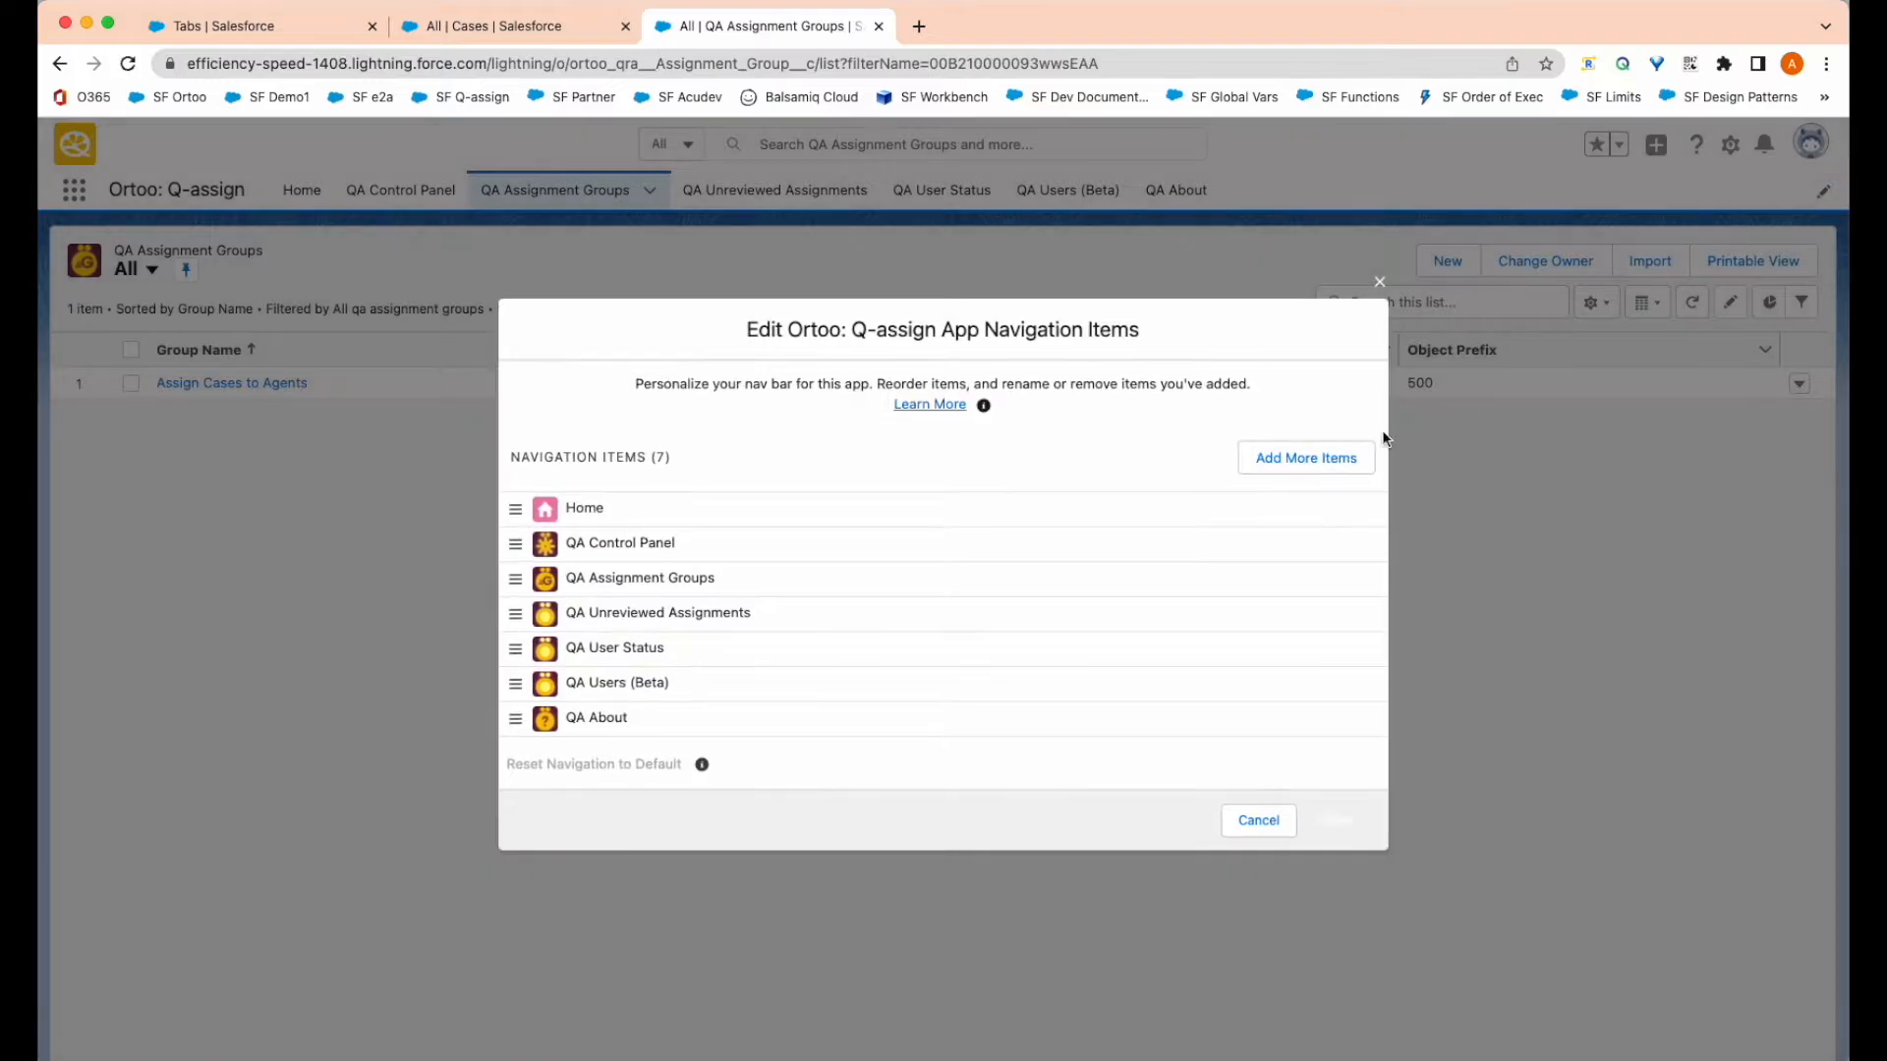
click(1306, 458)
click(621, 330)
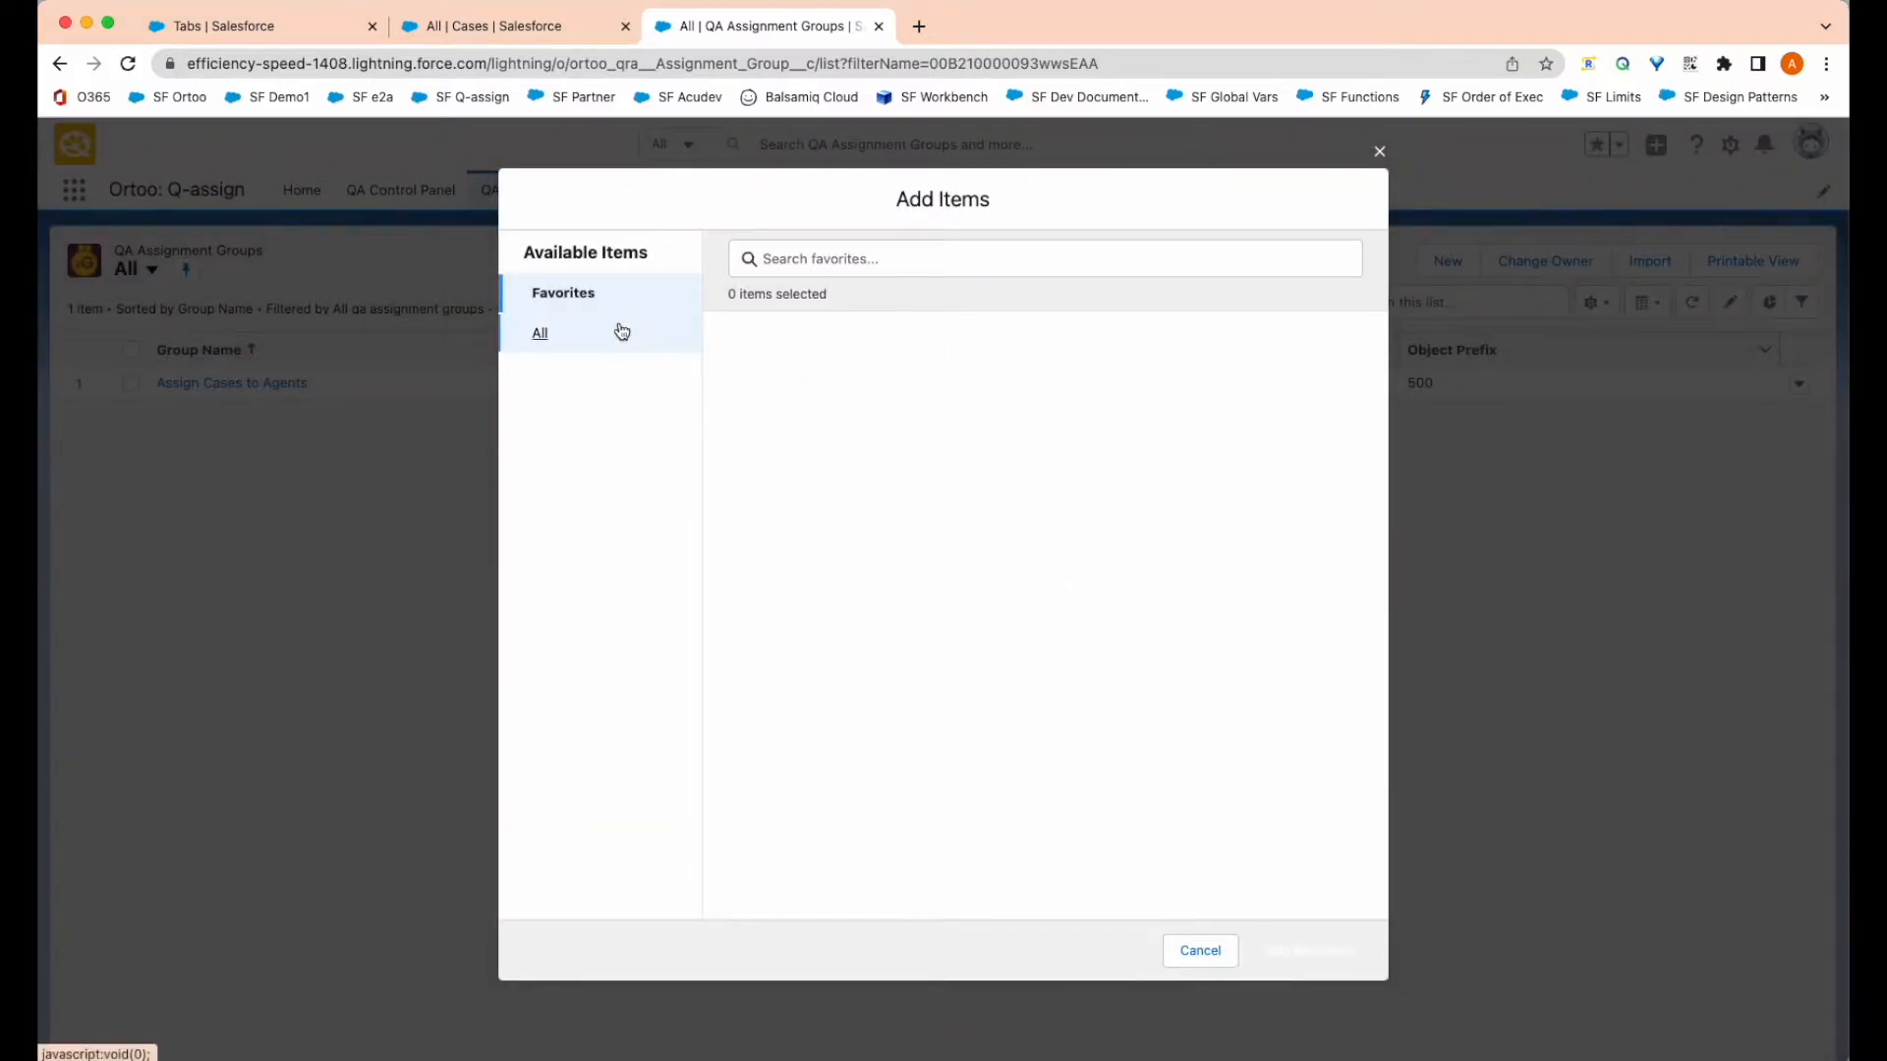
click(825, 257)
text(q)
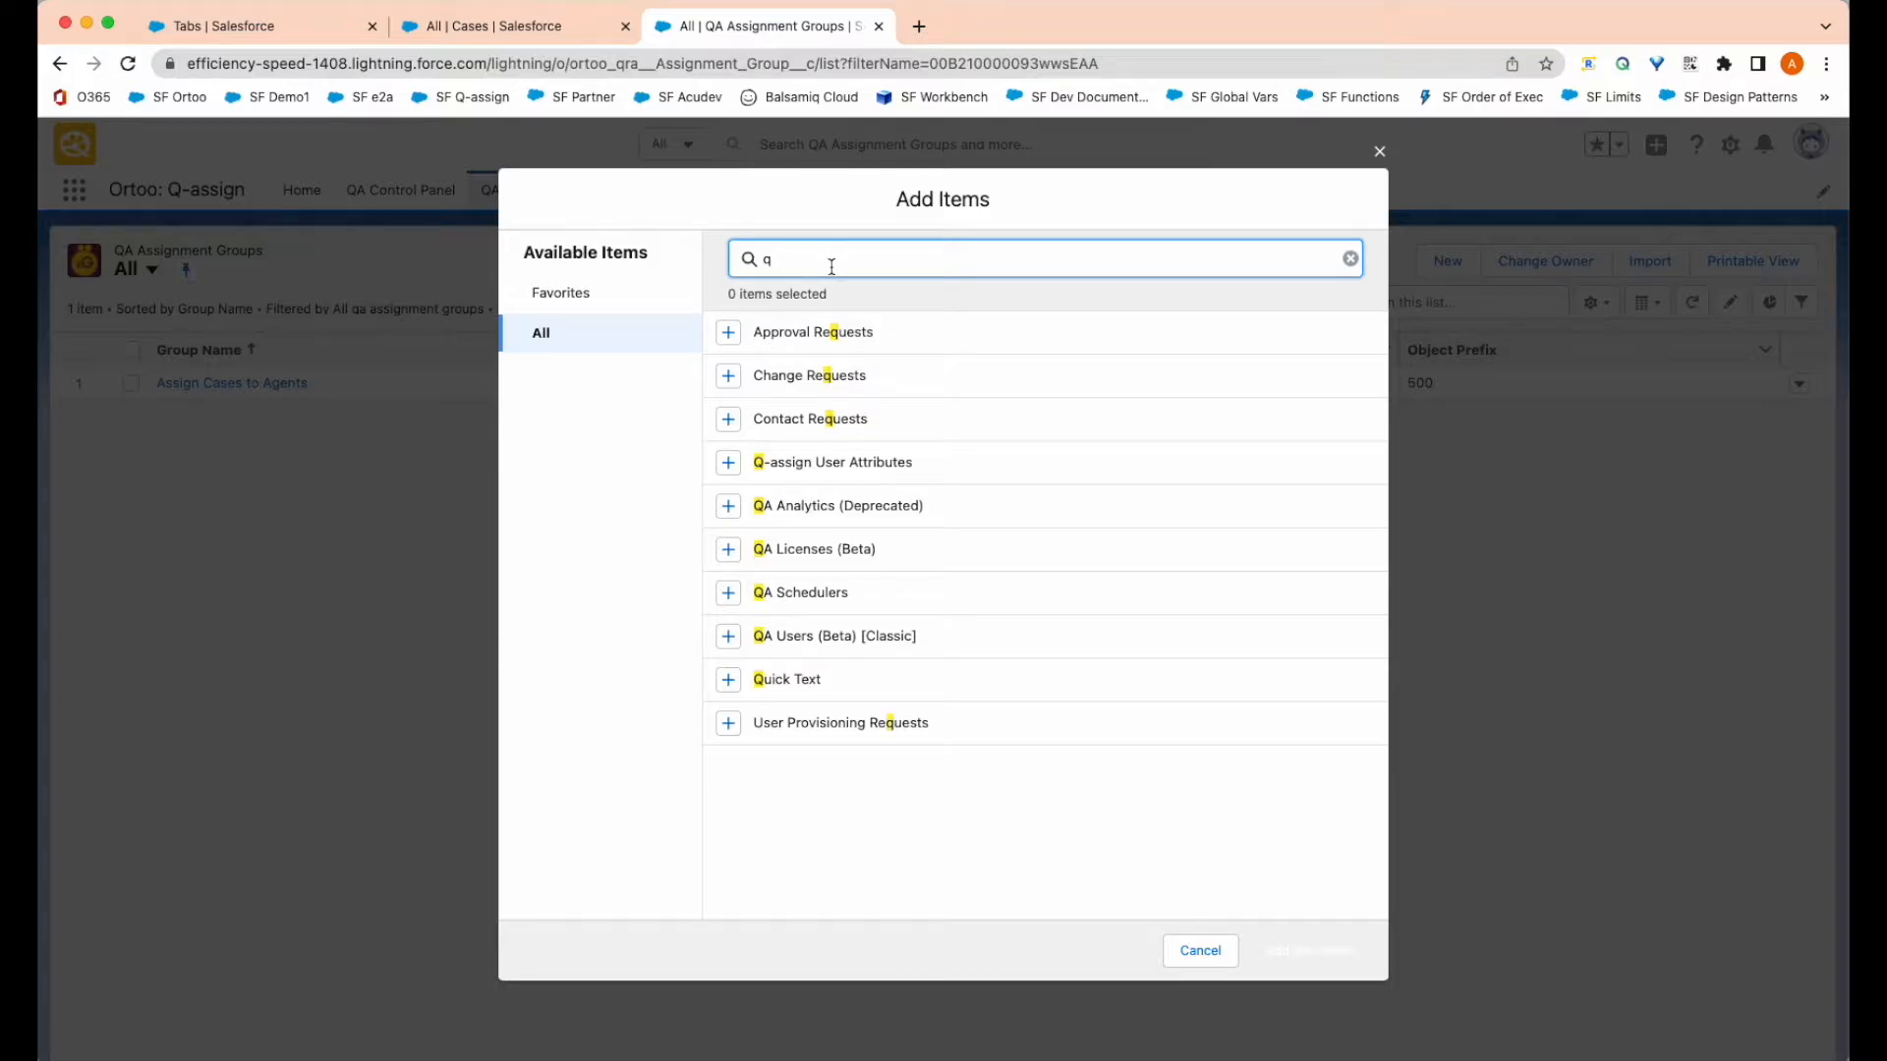
click(730, 465)
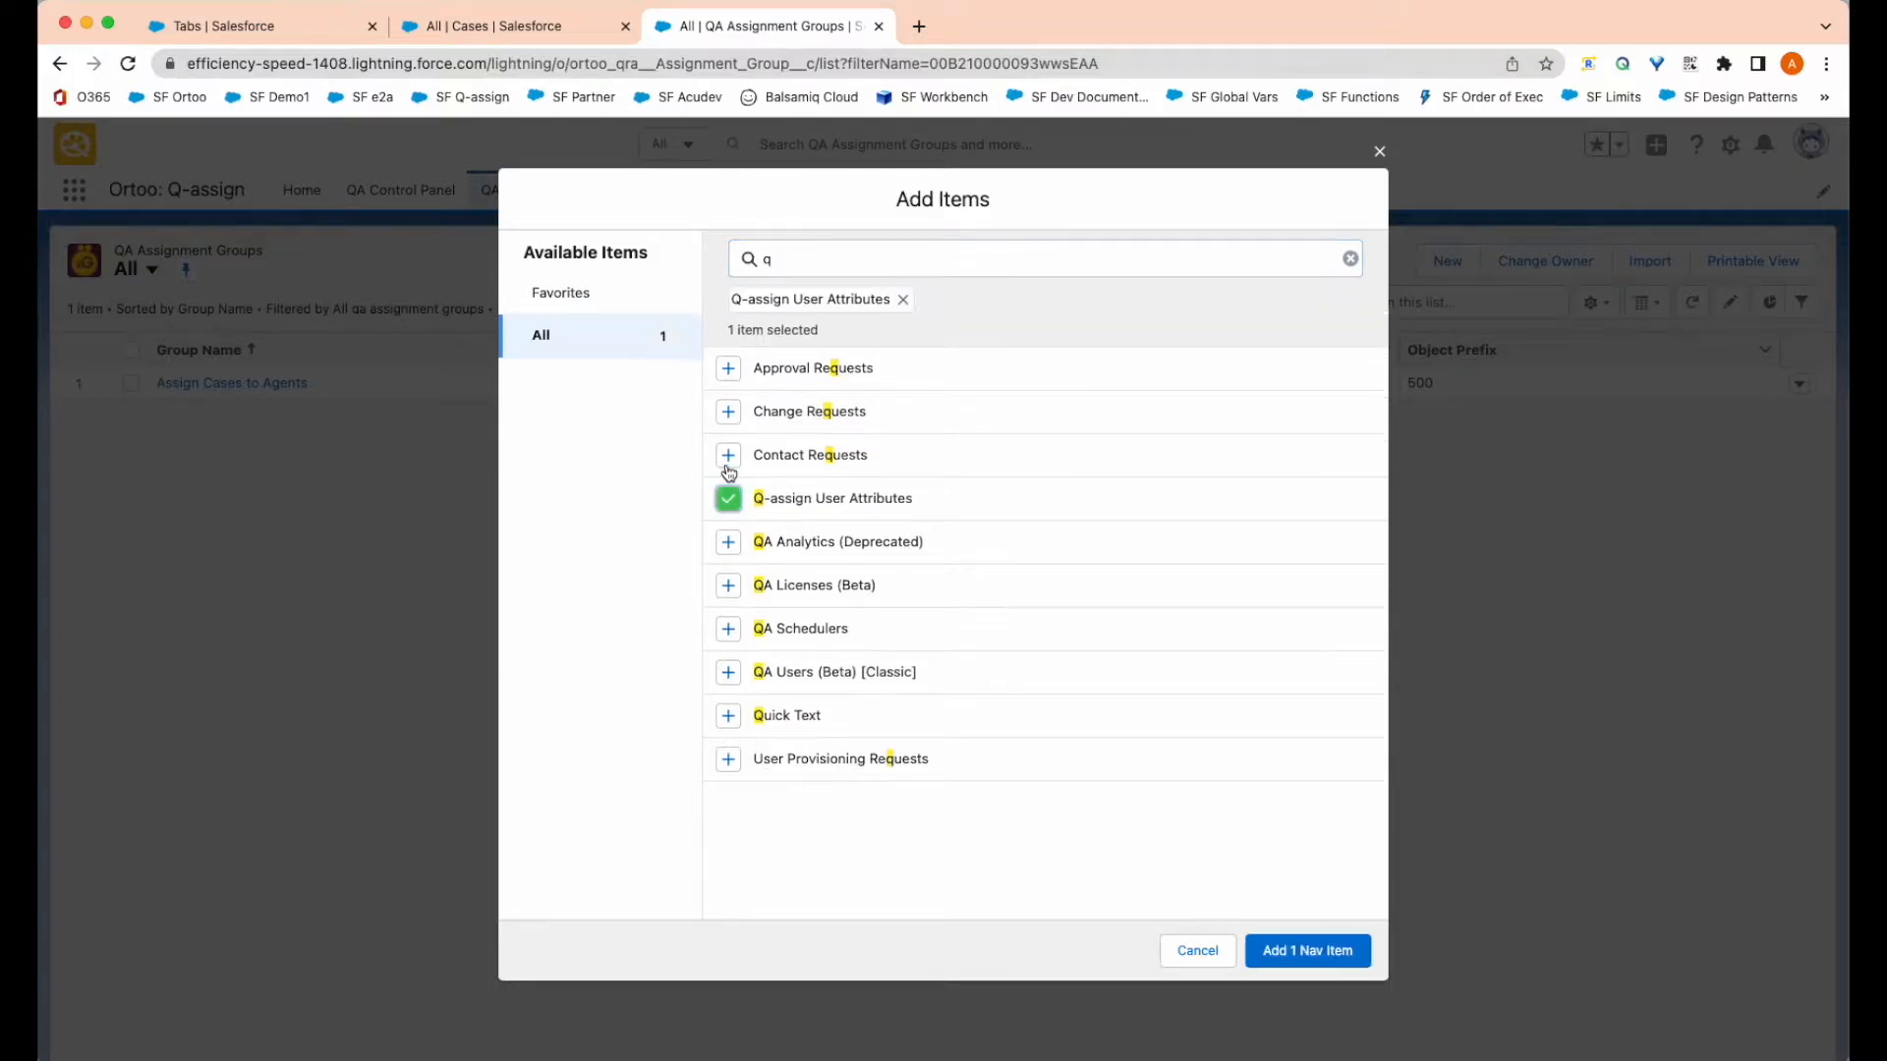
click(1297, 951)
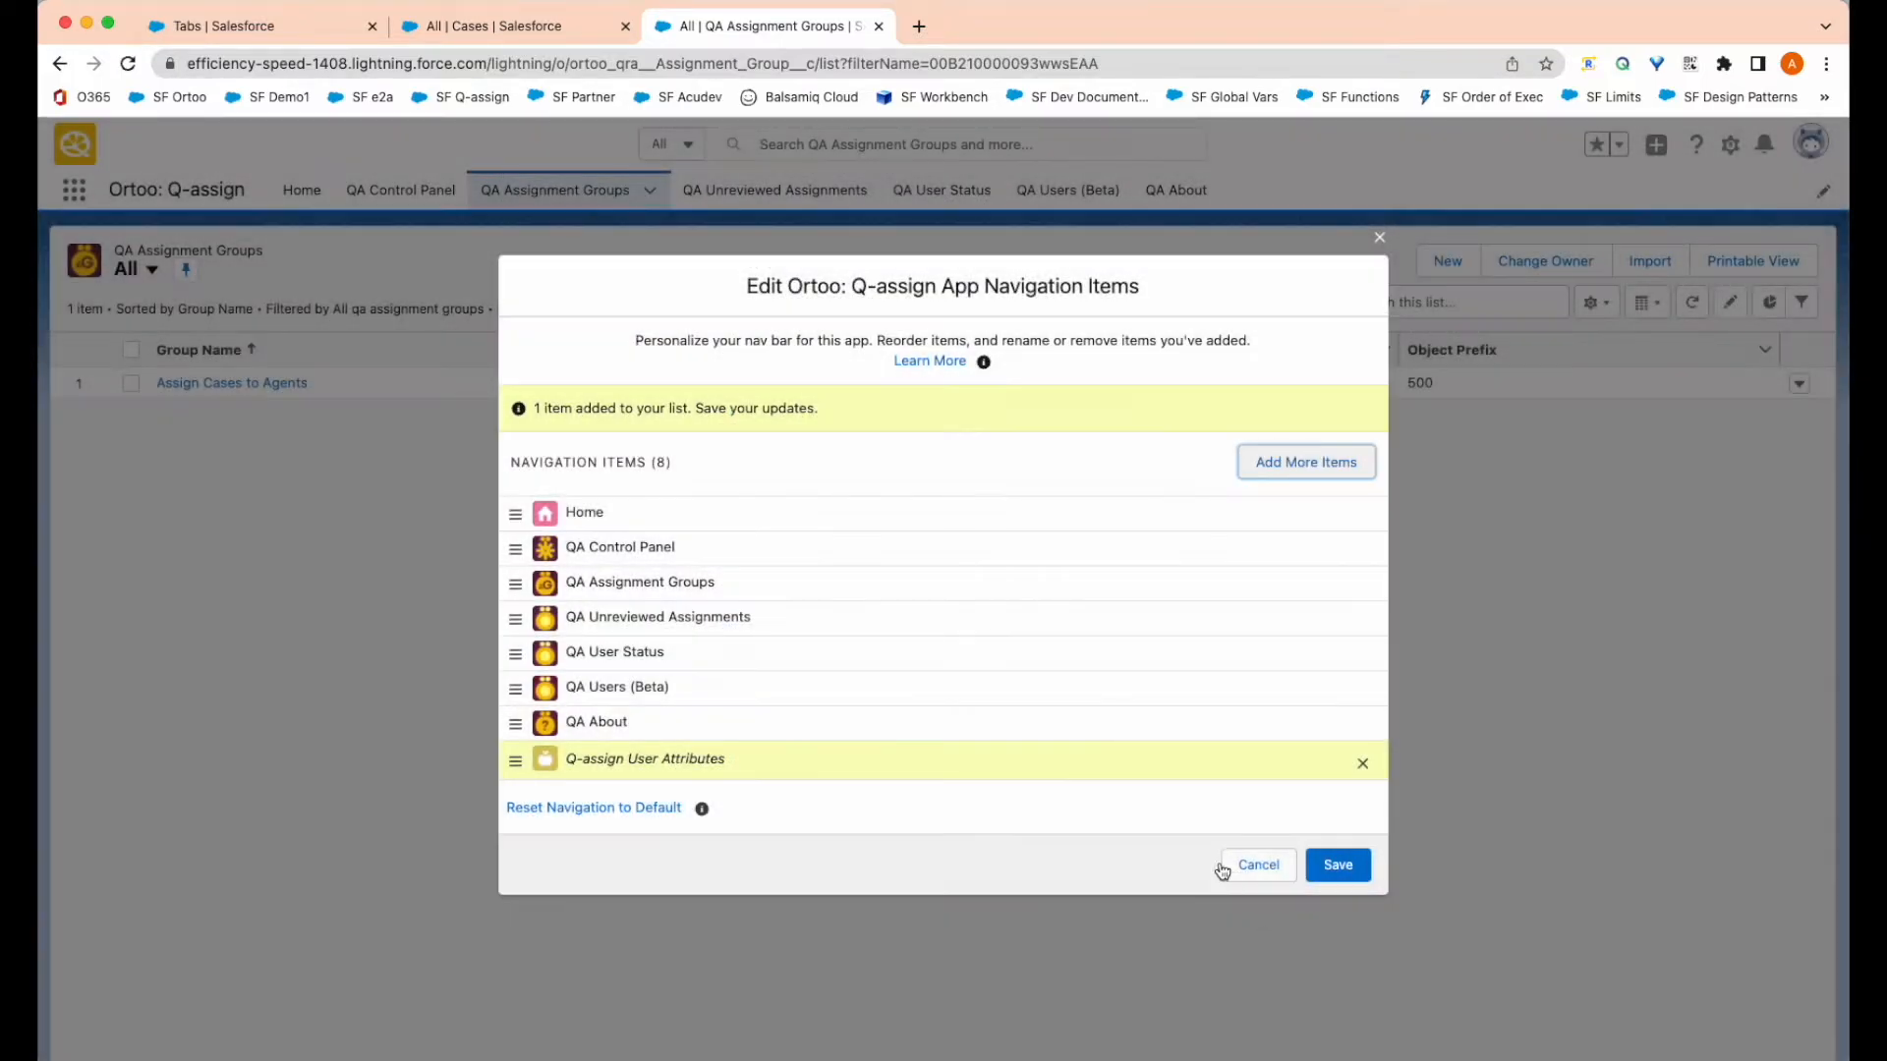
click(1336, 866)
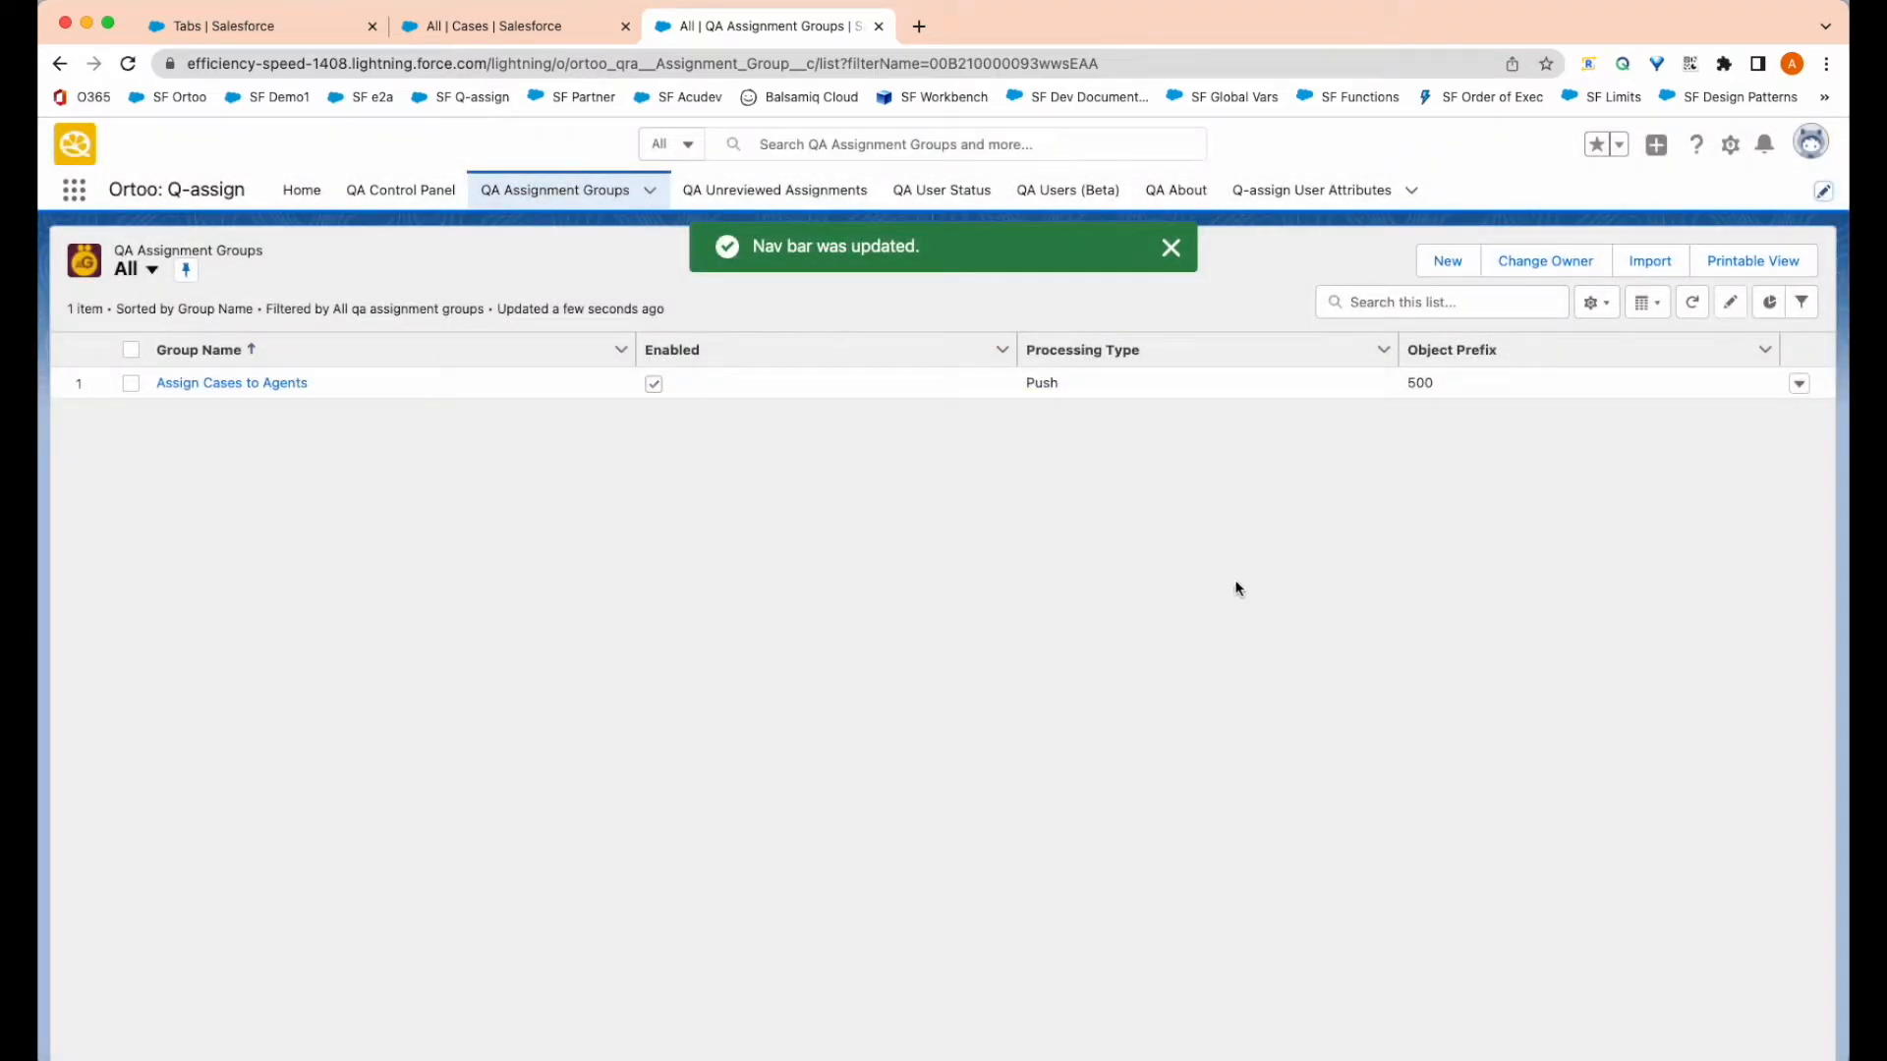
Step: Open Q-assign User Attributes in the app, switch to the All list view and pin it
click(1290, 192)
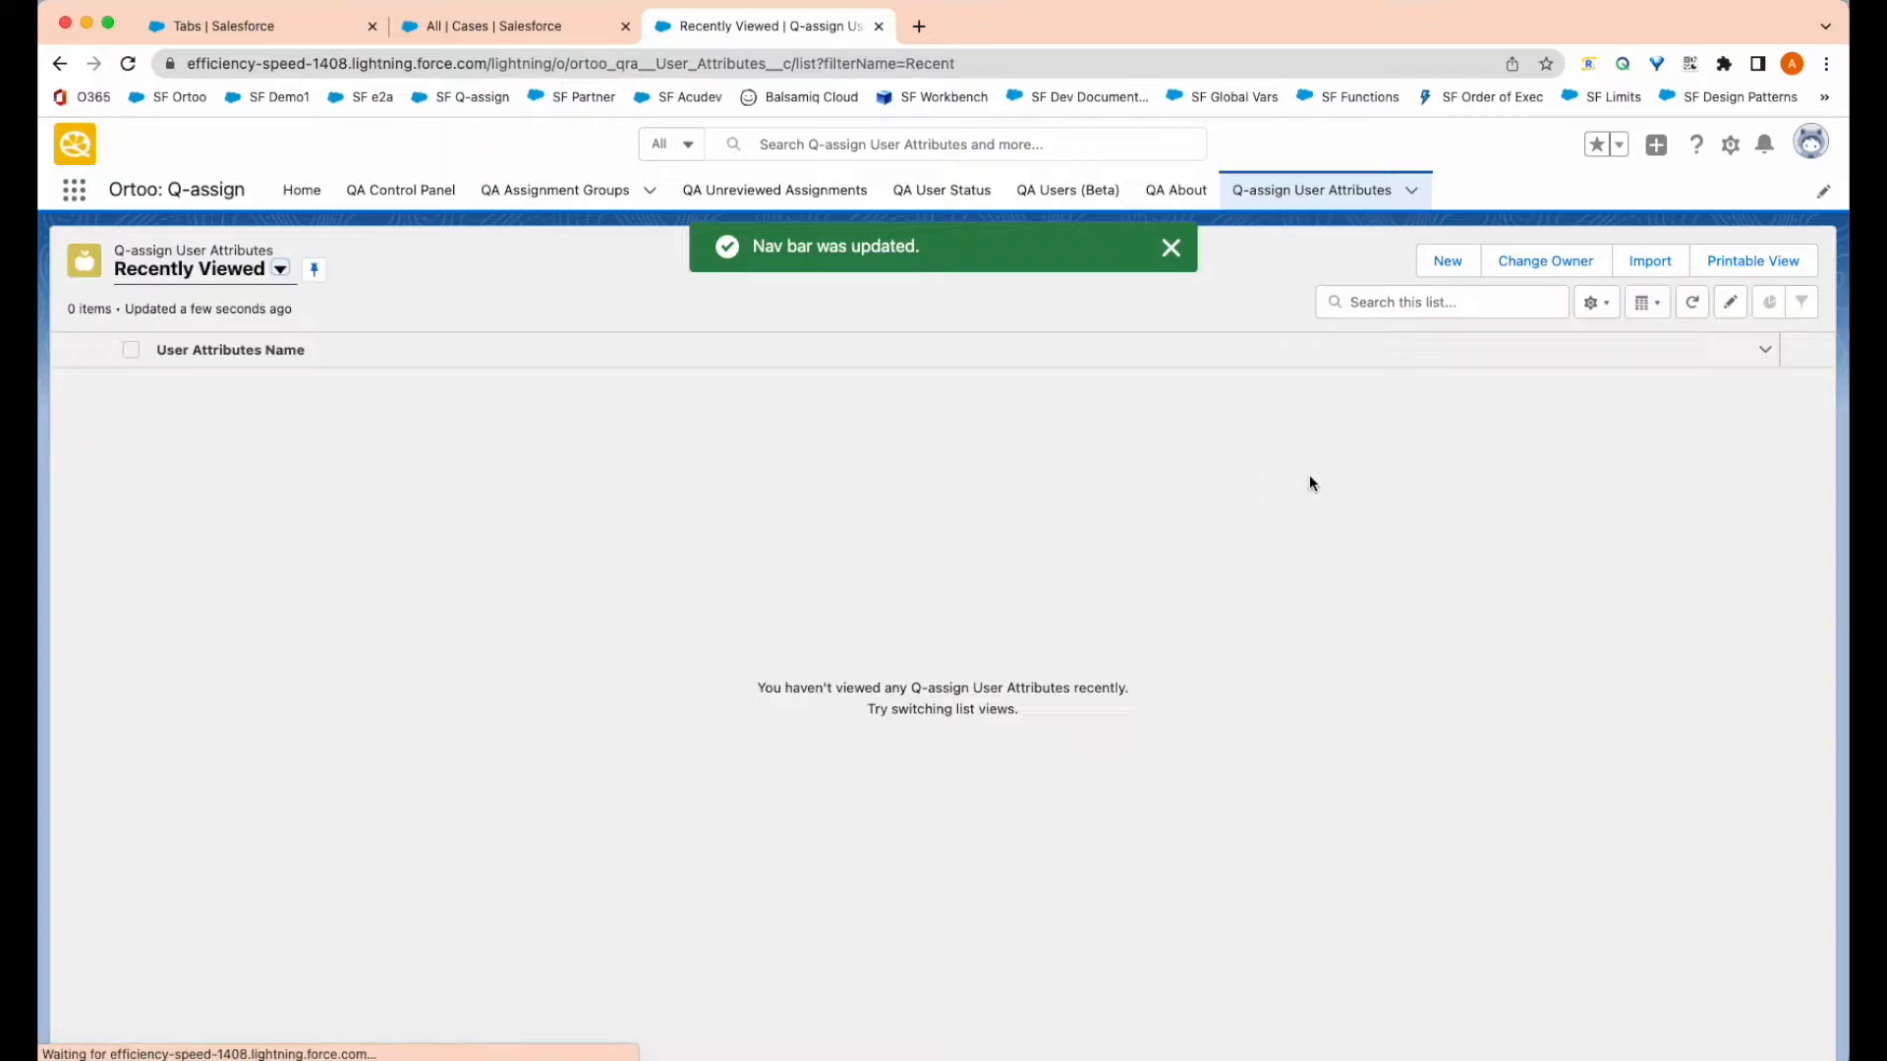
click(280, 269)
click(259, 351)
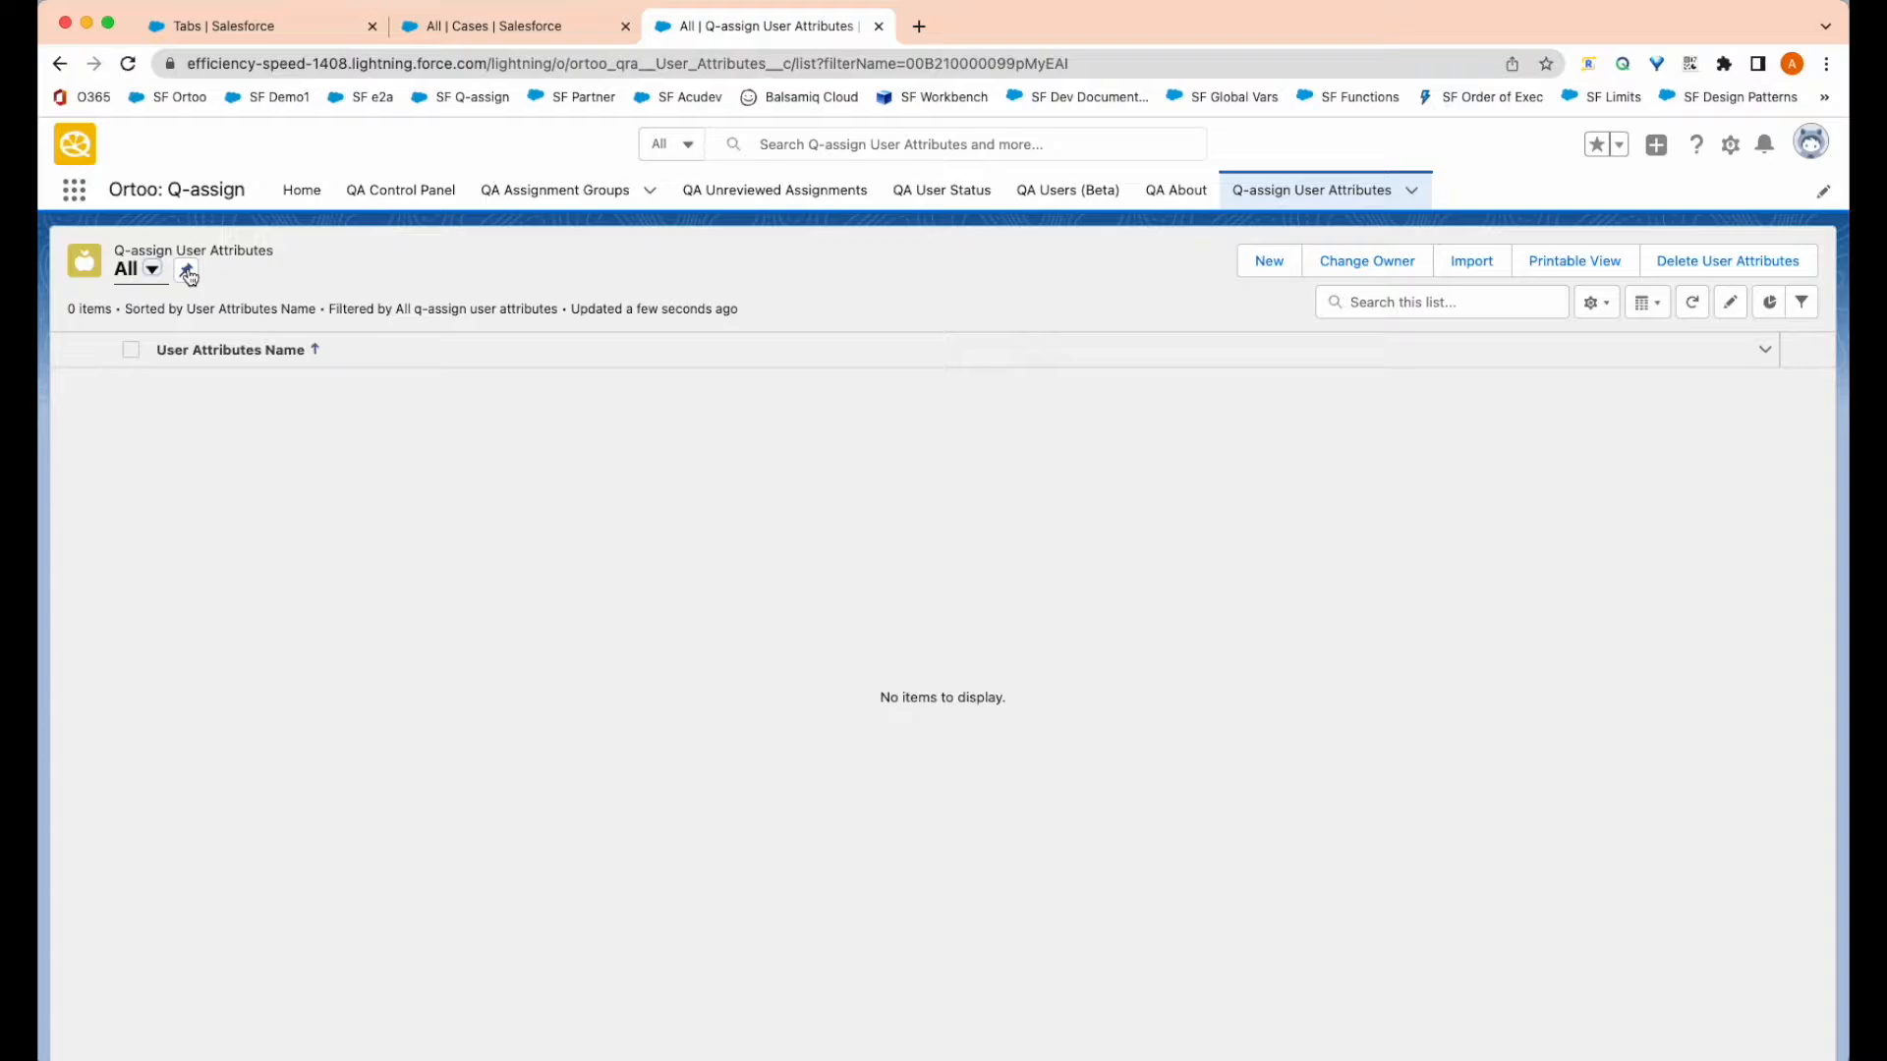
click(186, 272)
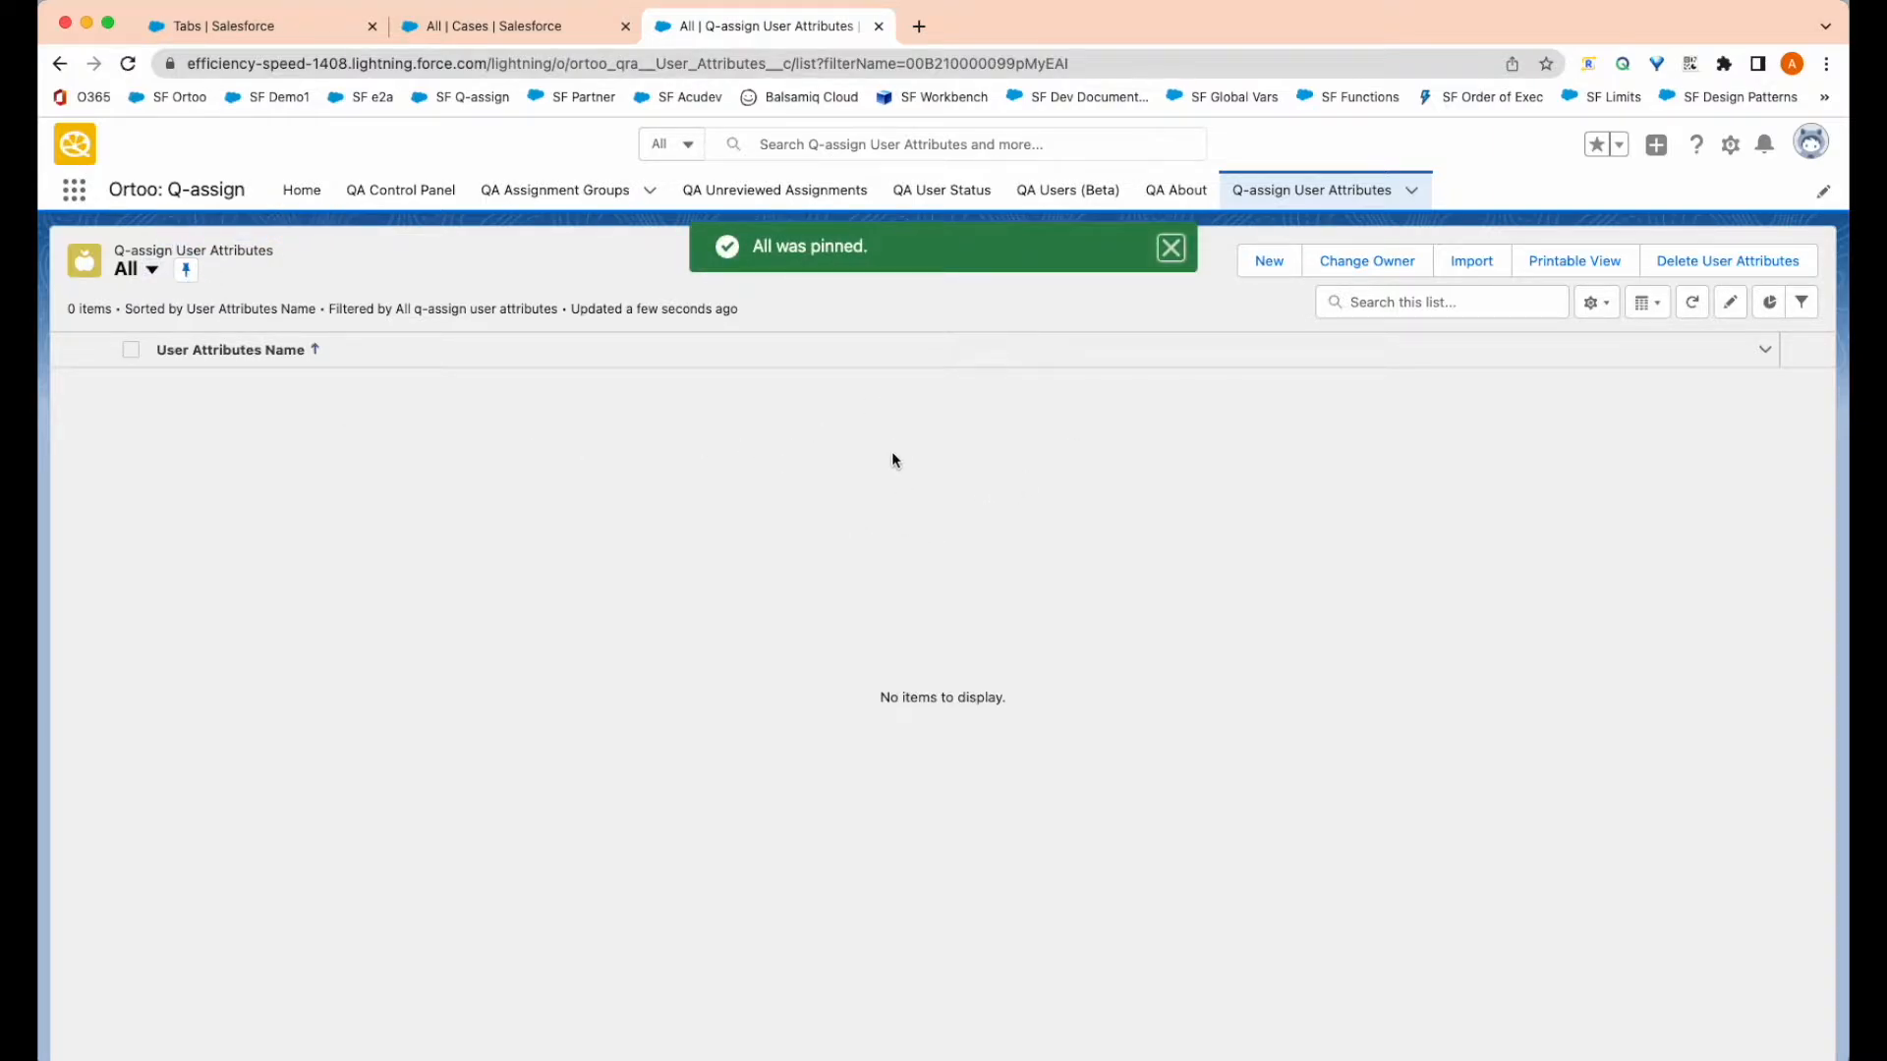
Step: Find the Q-assign User Attributes object in Setup's Object Manager and open its Fields & Relationships
click(300, 31)
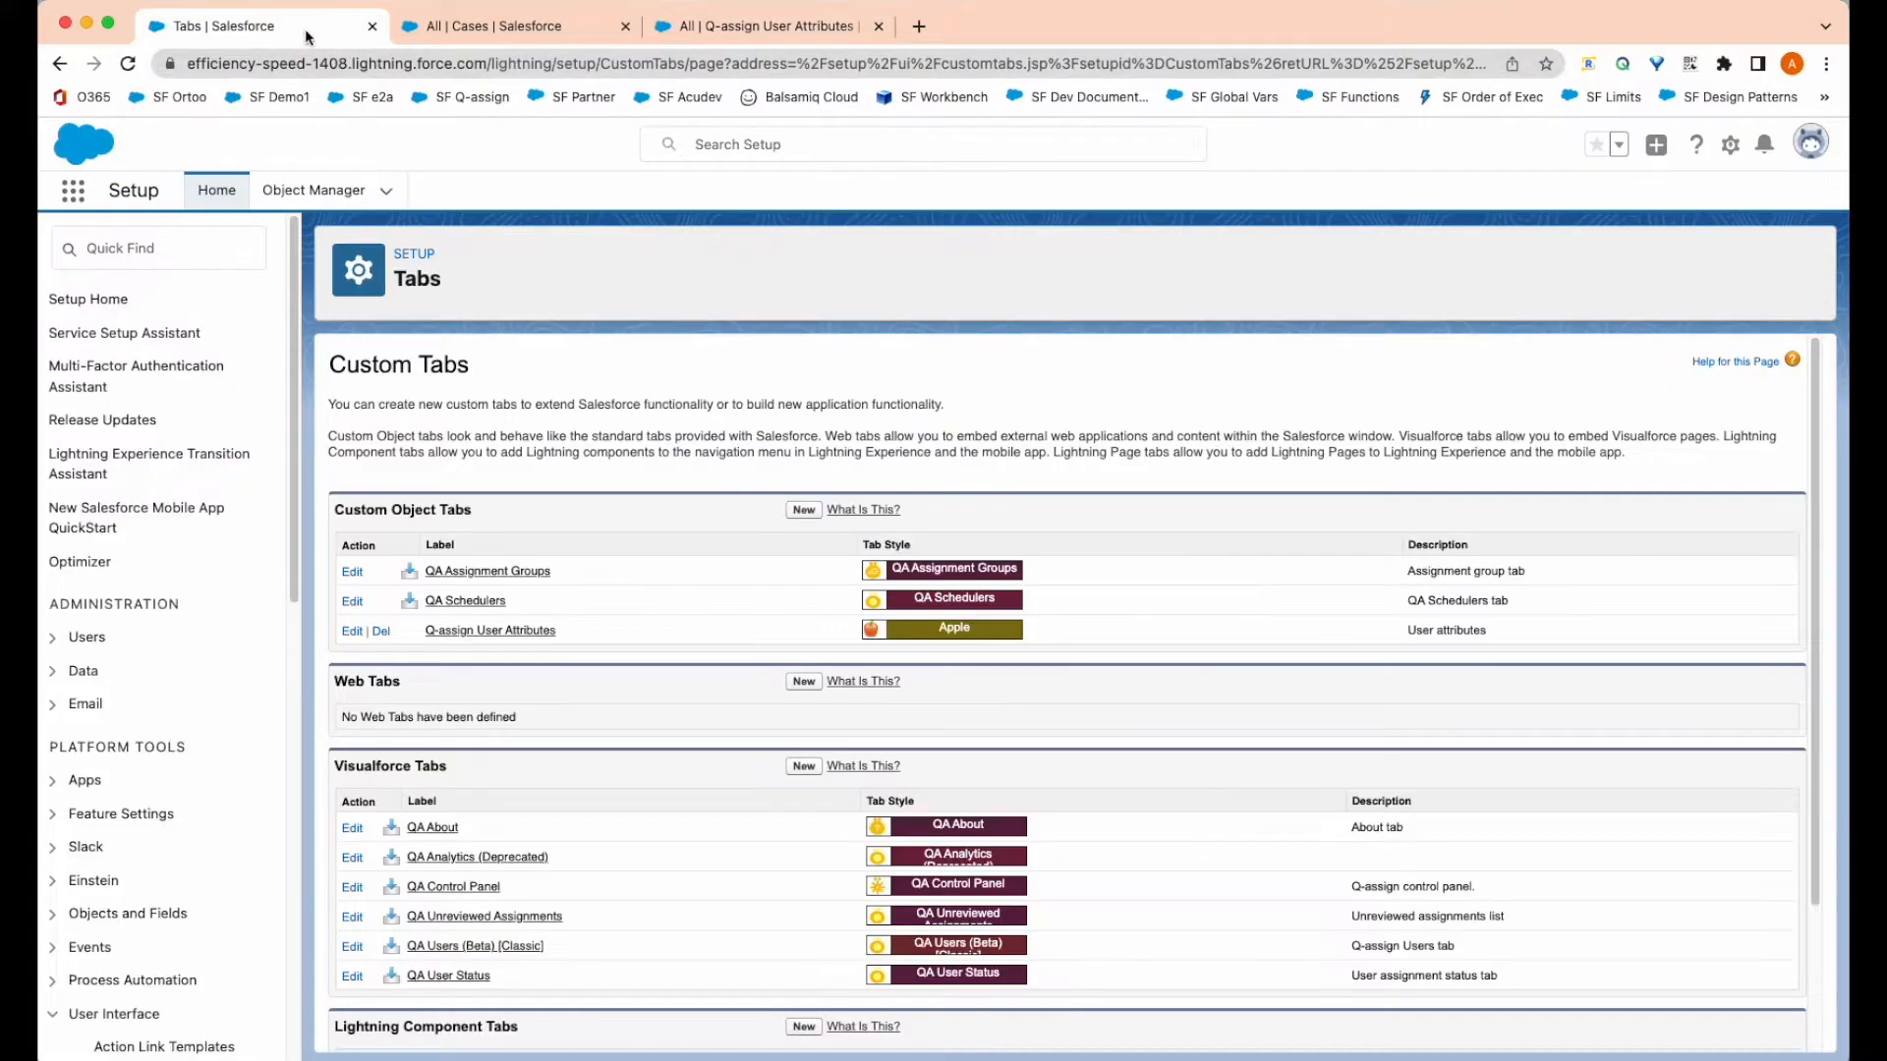
click(315, 192)
click(1397, 267)
text(q)
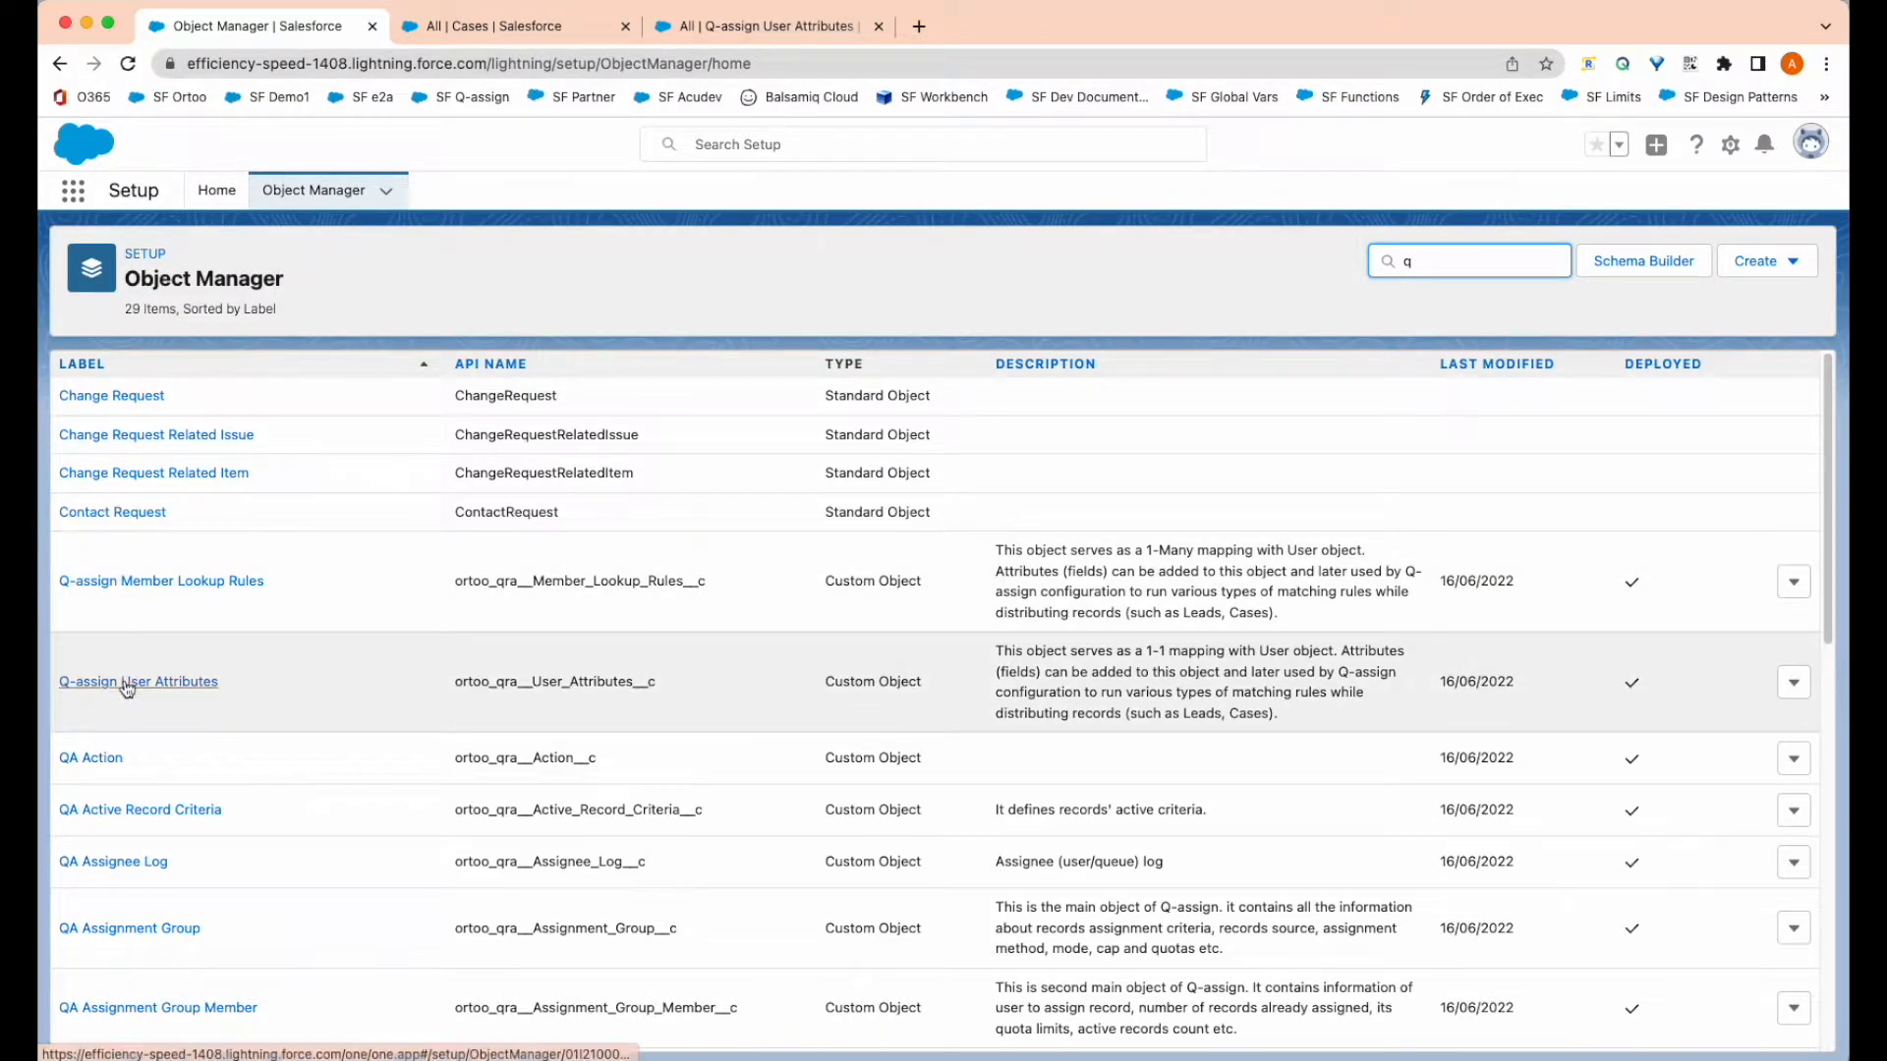
click(127, 685)
click(123, 403)
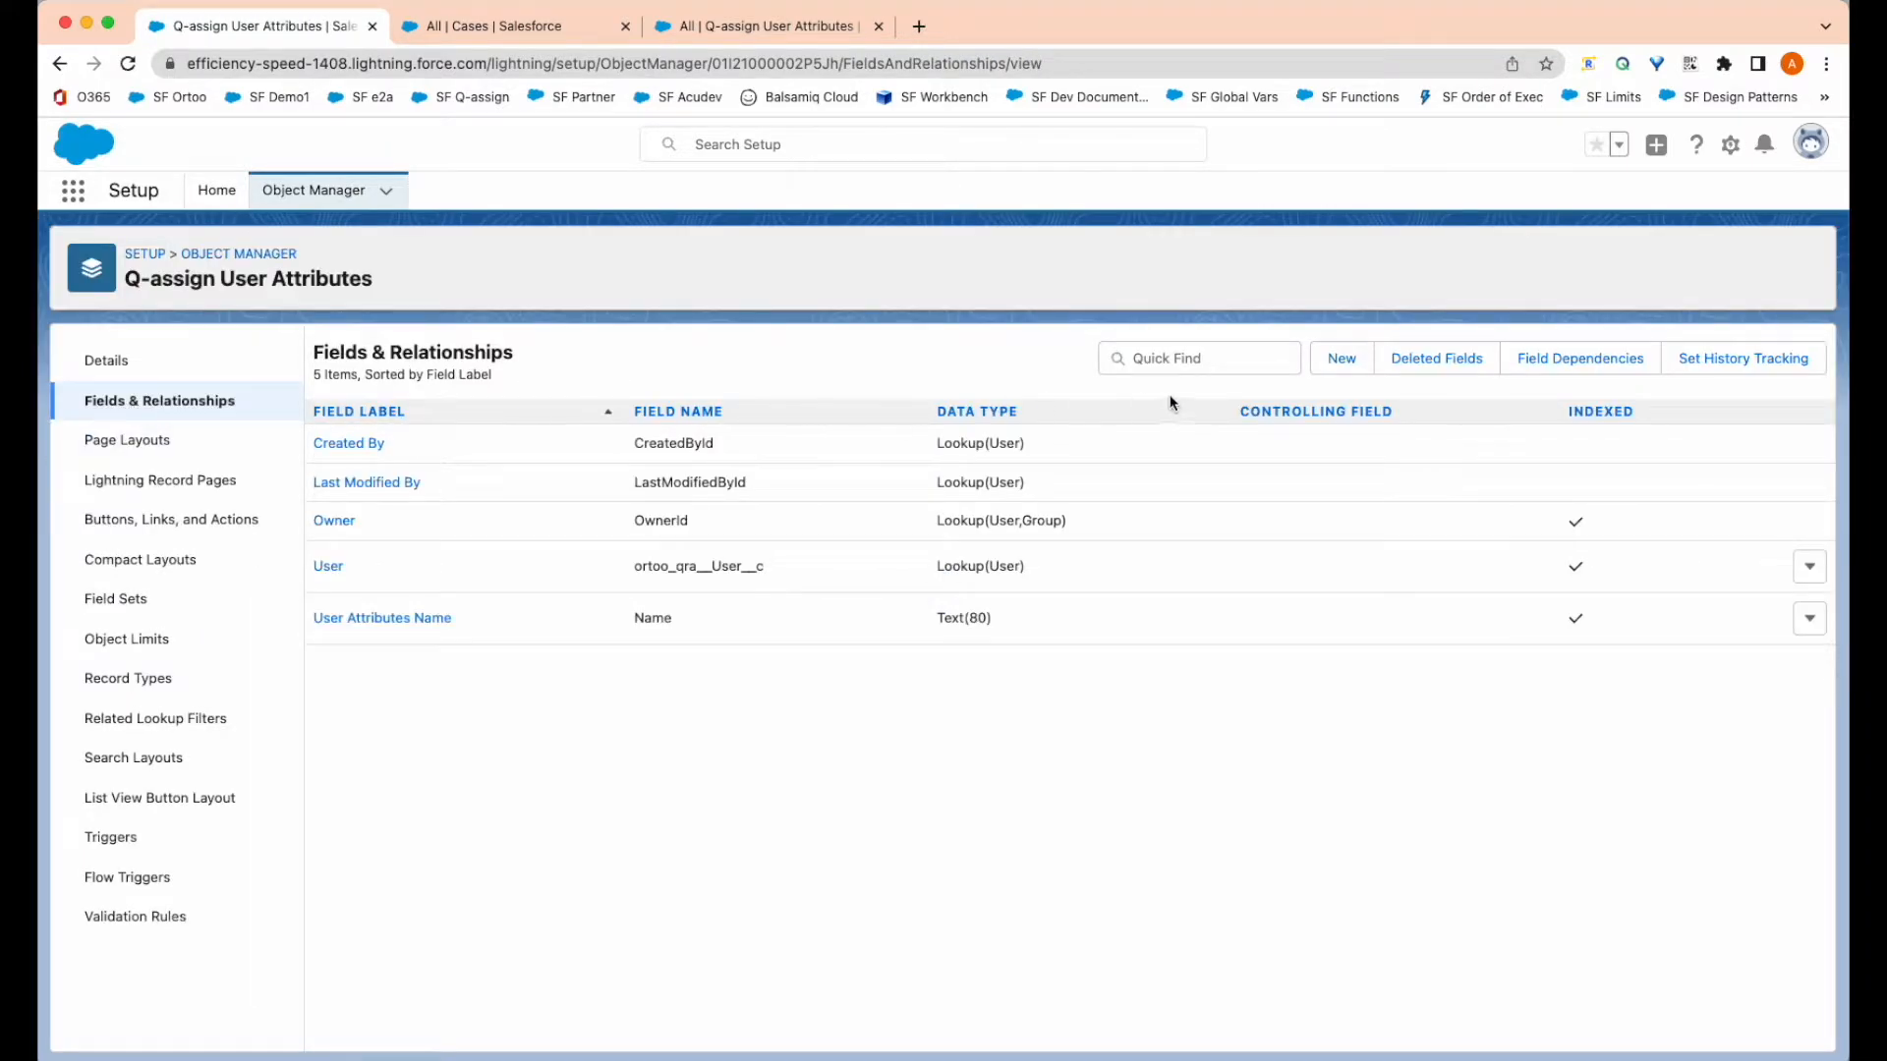
Step: Start a new custom field on Q-assign User Attributes with the Picklist data type
click(1343, 360)
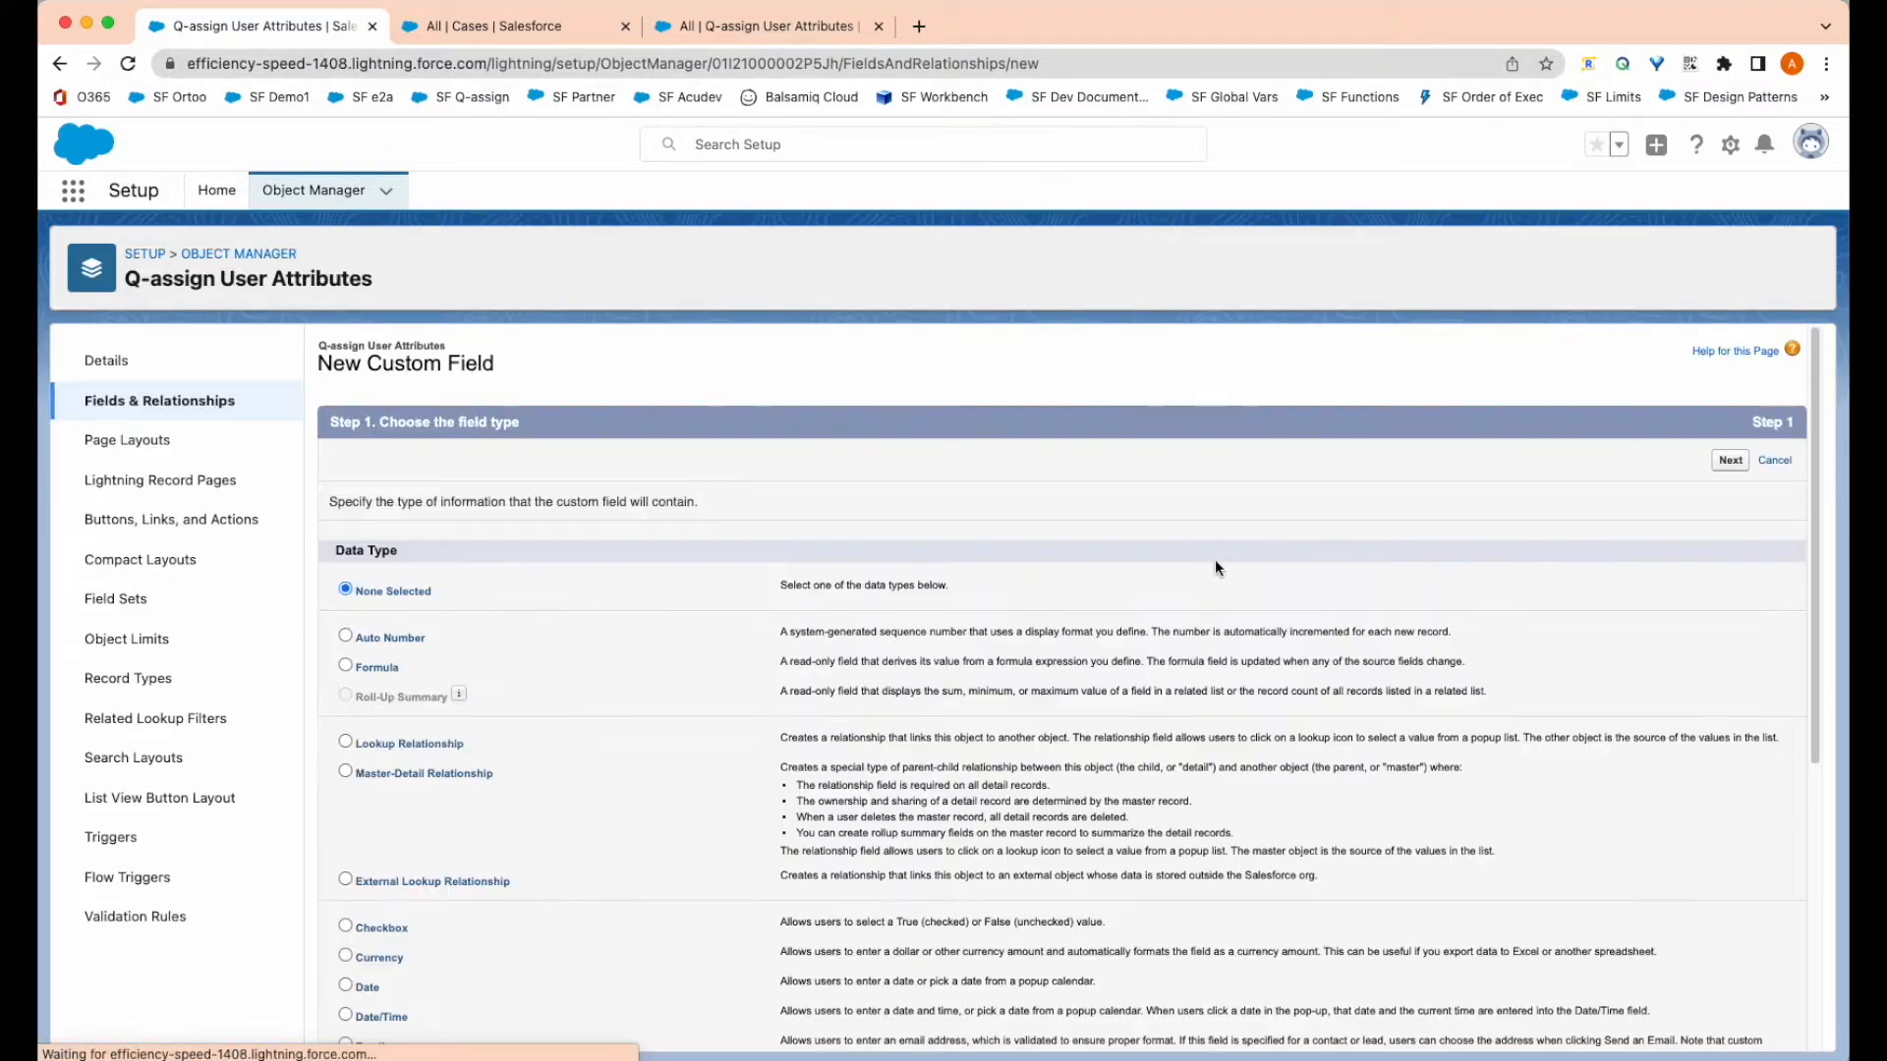
scroll(373, 777, down, 3)
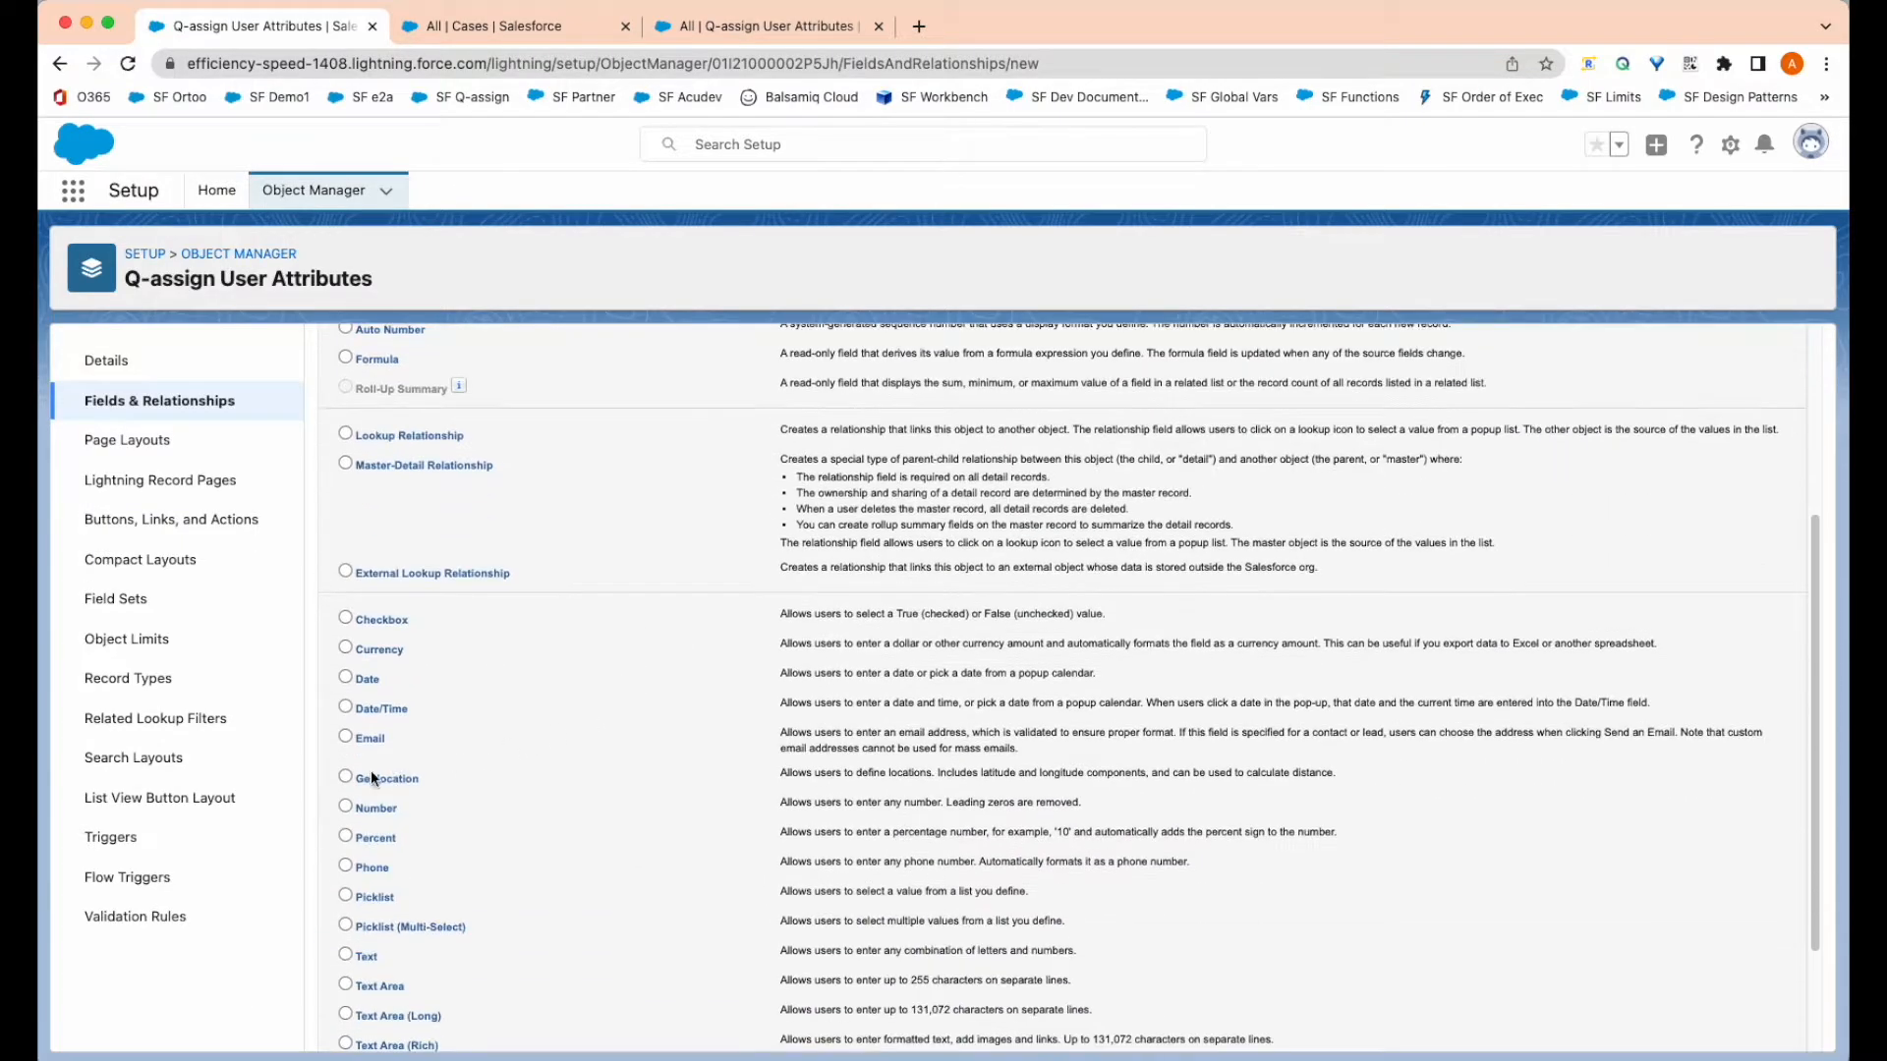
click(345, 895)
scroll(1218, 790, down, 2)
click(1731, 1028)
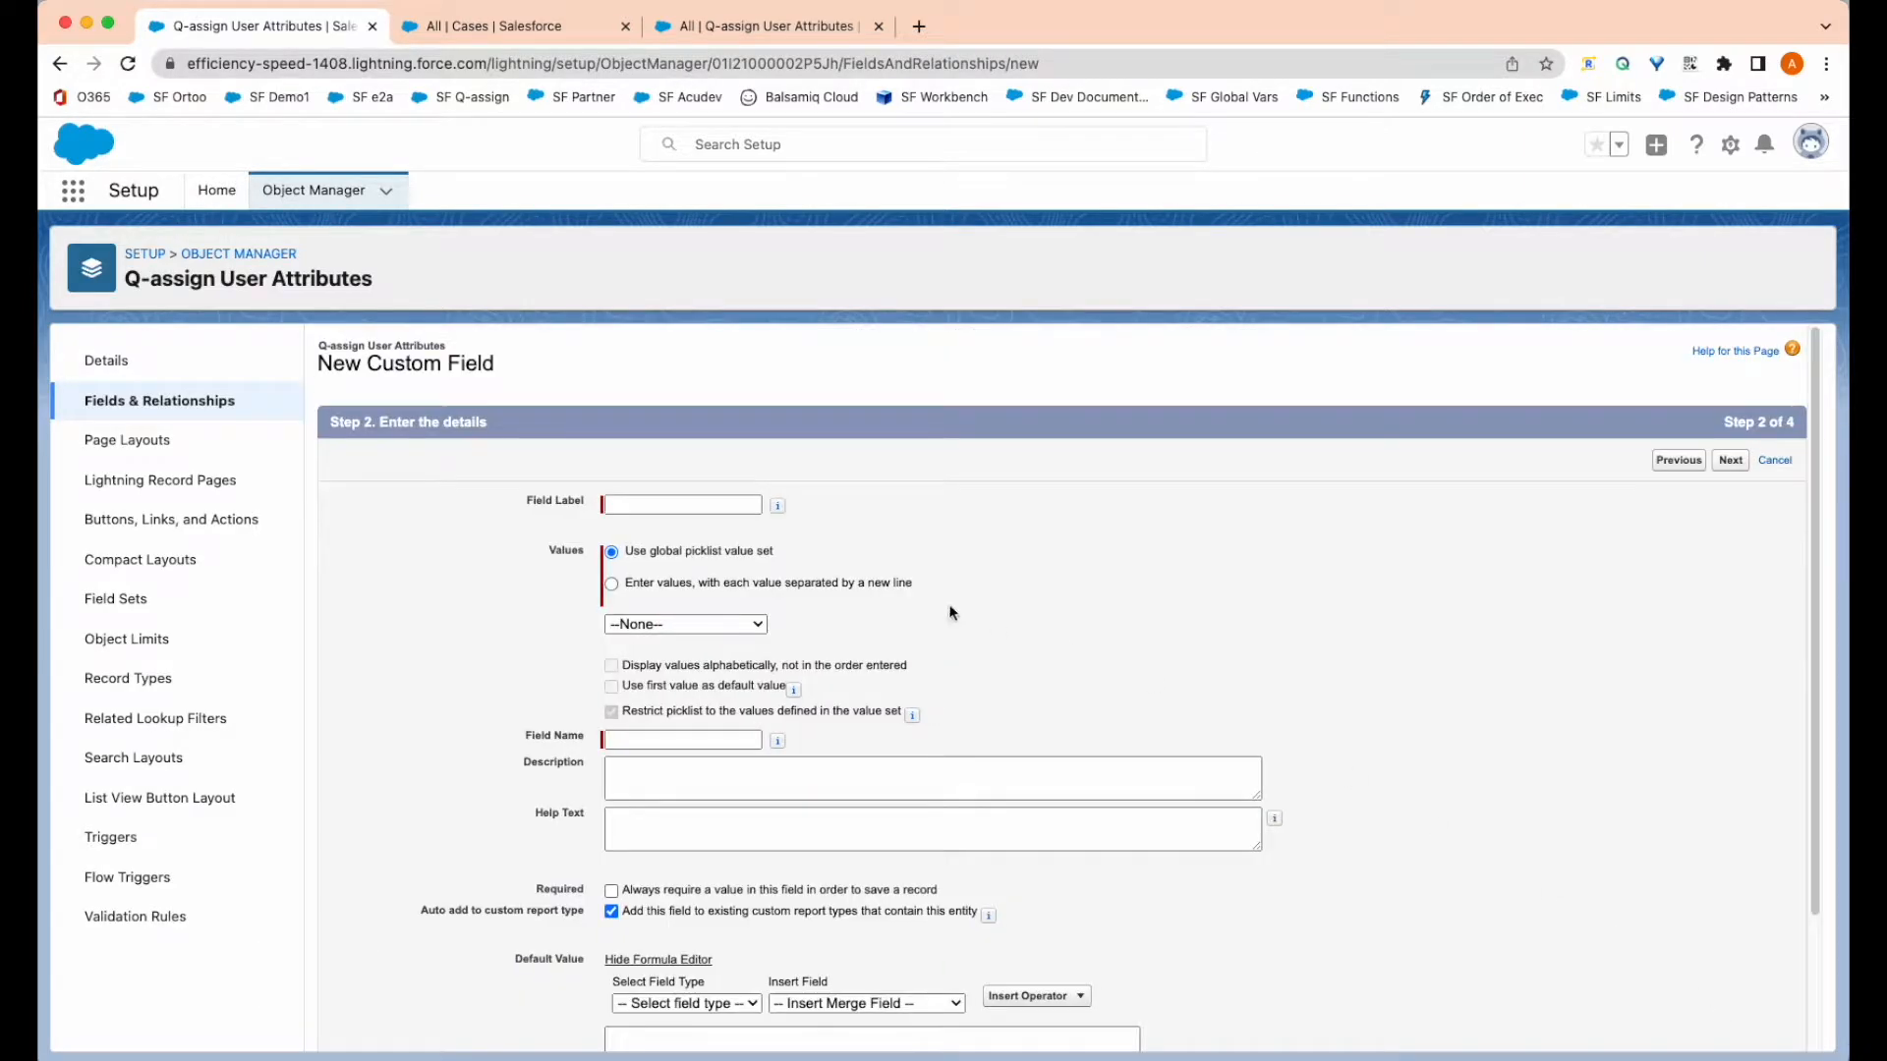
Step: Label the field Language and enter the values English, French, German, Russian, Italian and Spanish, displayed alphabetically
click(684, 504)
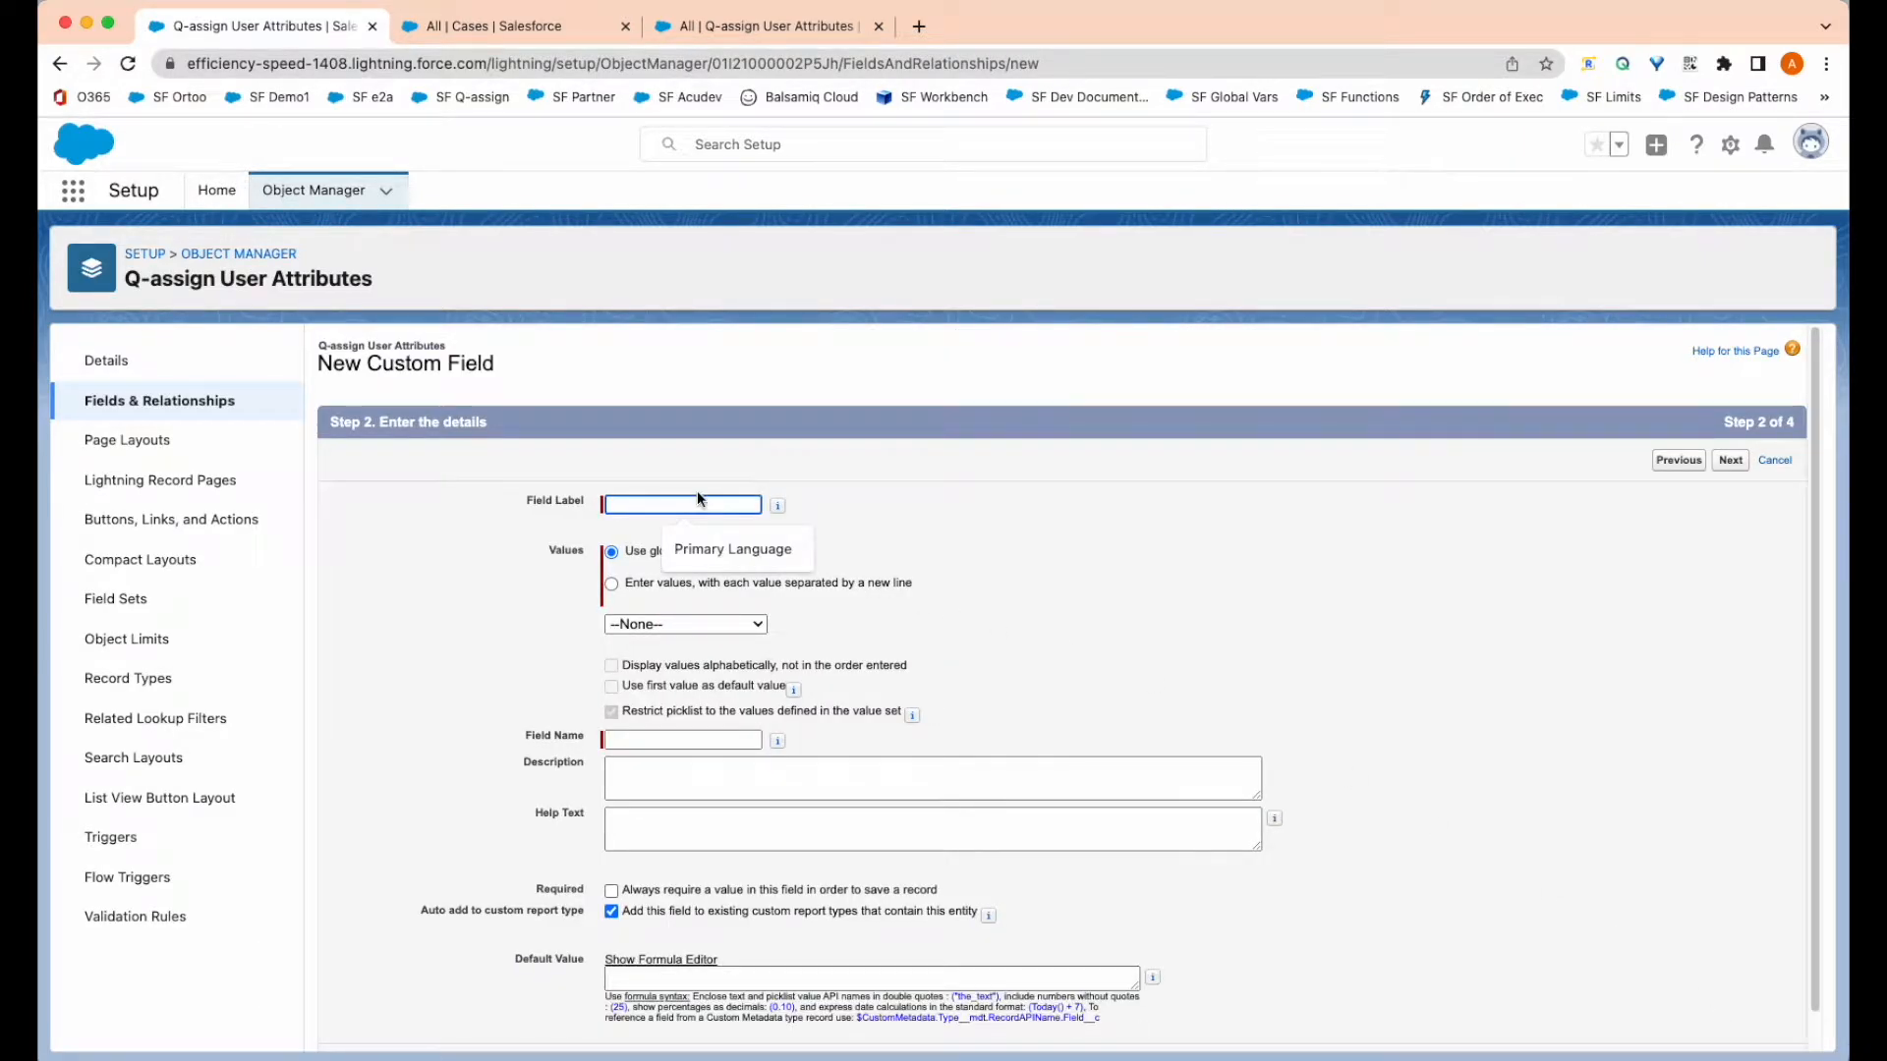
text(Language)
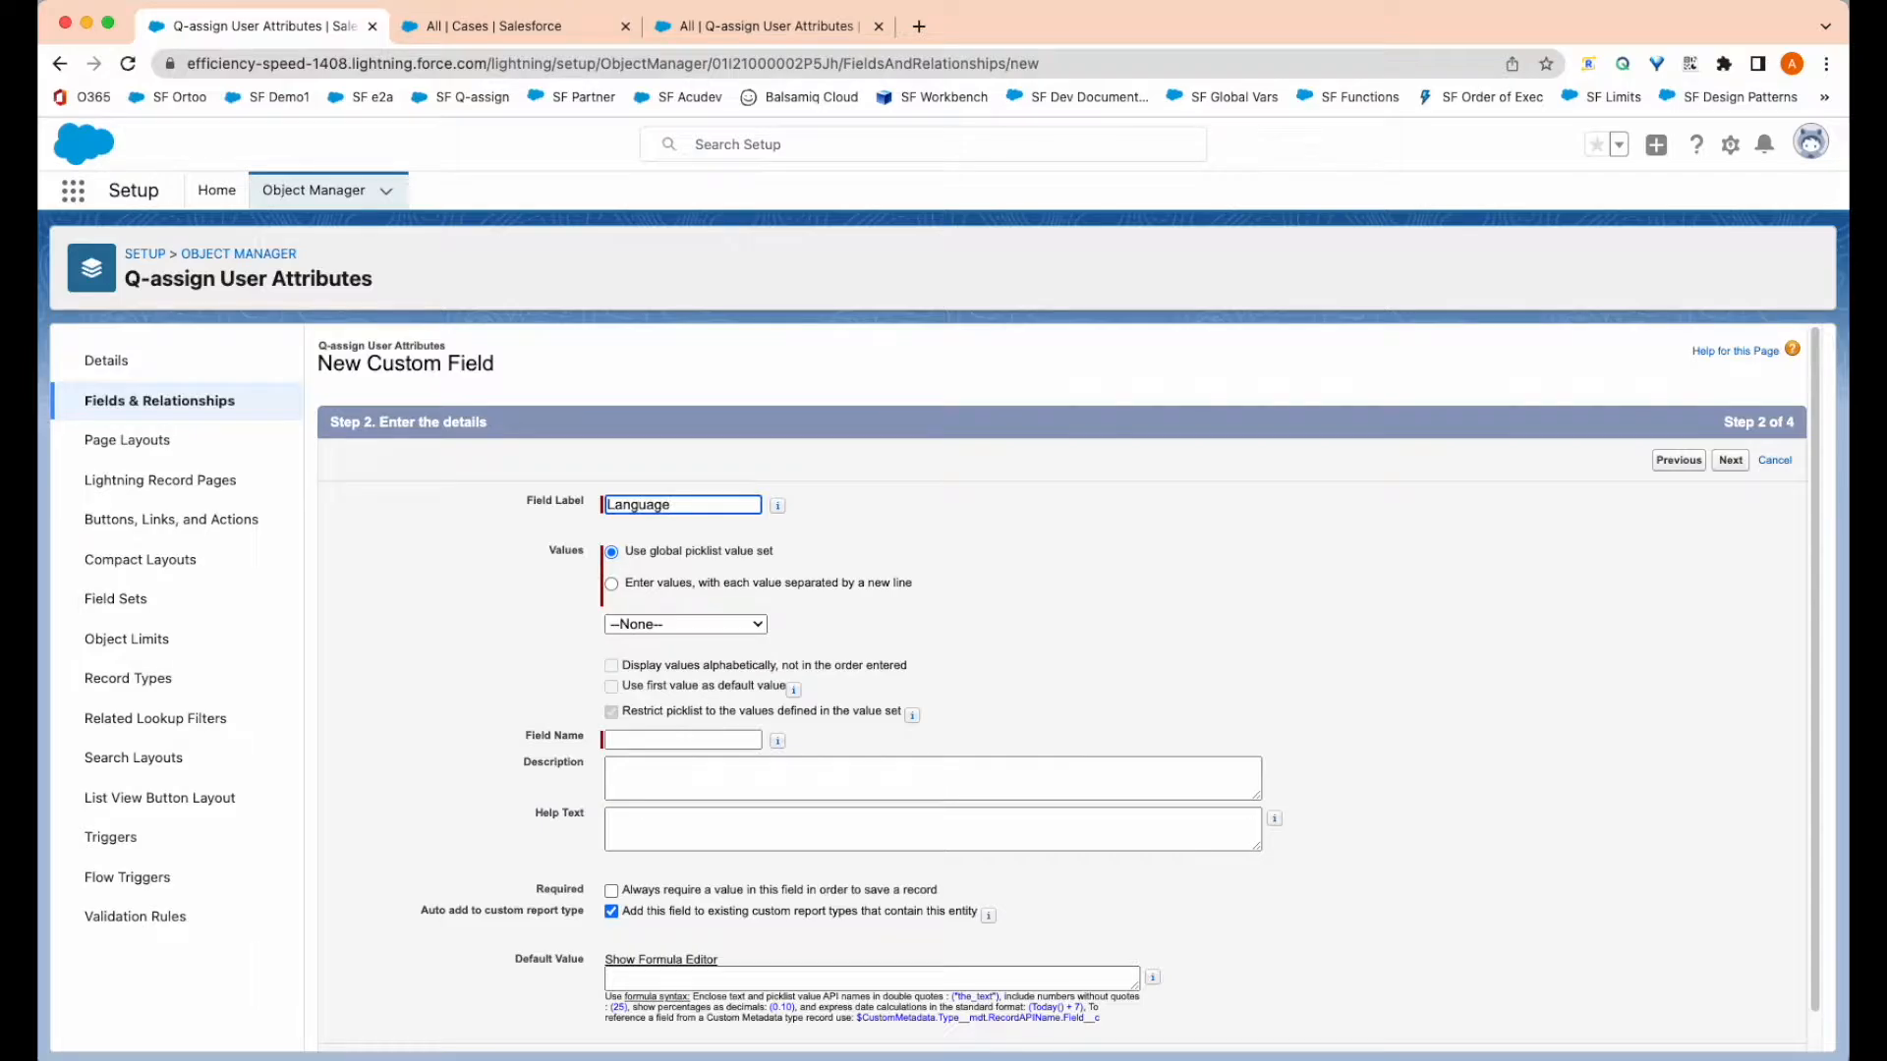
click(612, 582)
click(648, 664)
text(English)
key(Return)
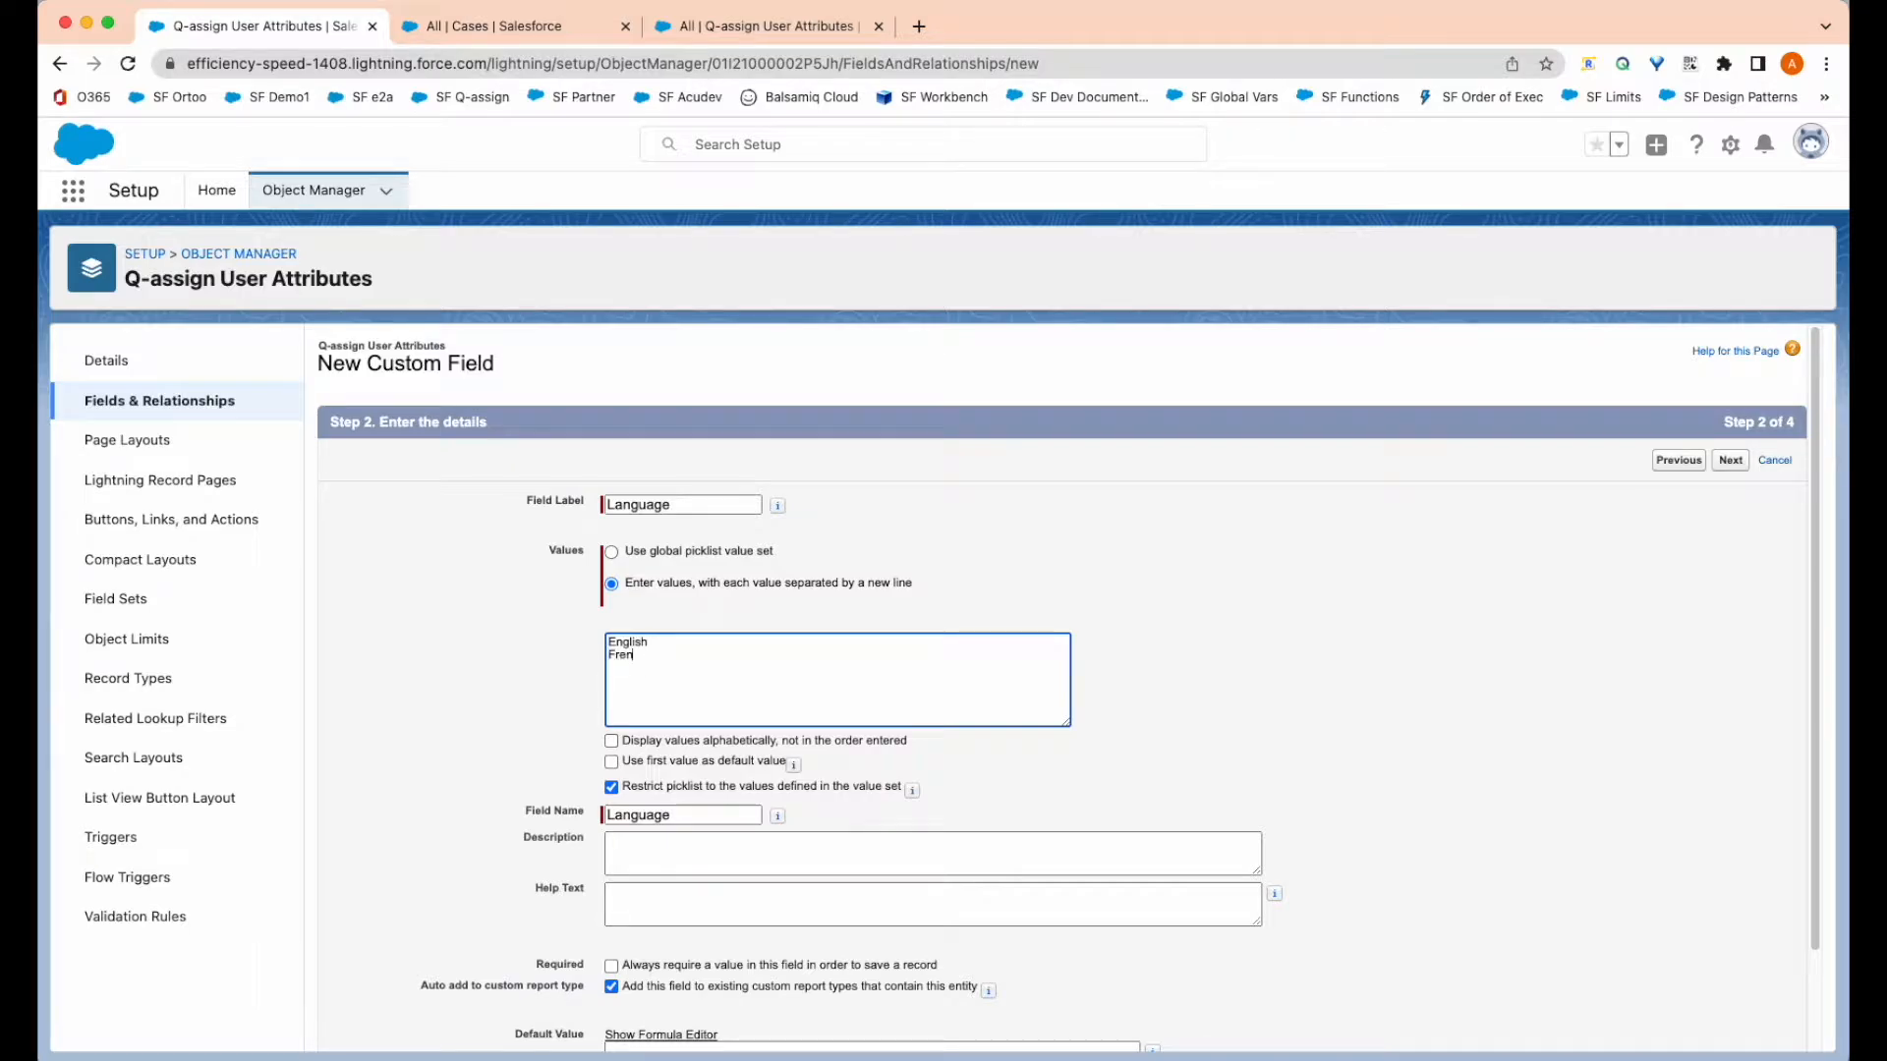
text(French German)
text( Russ)
text(ian Italisa)
text( Spanish)
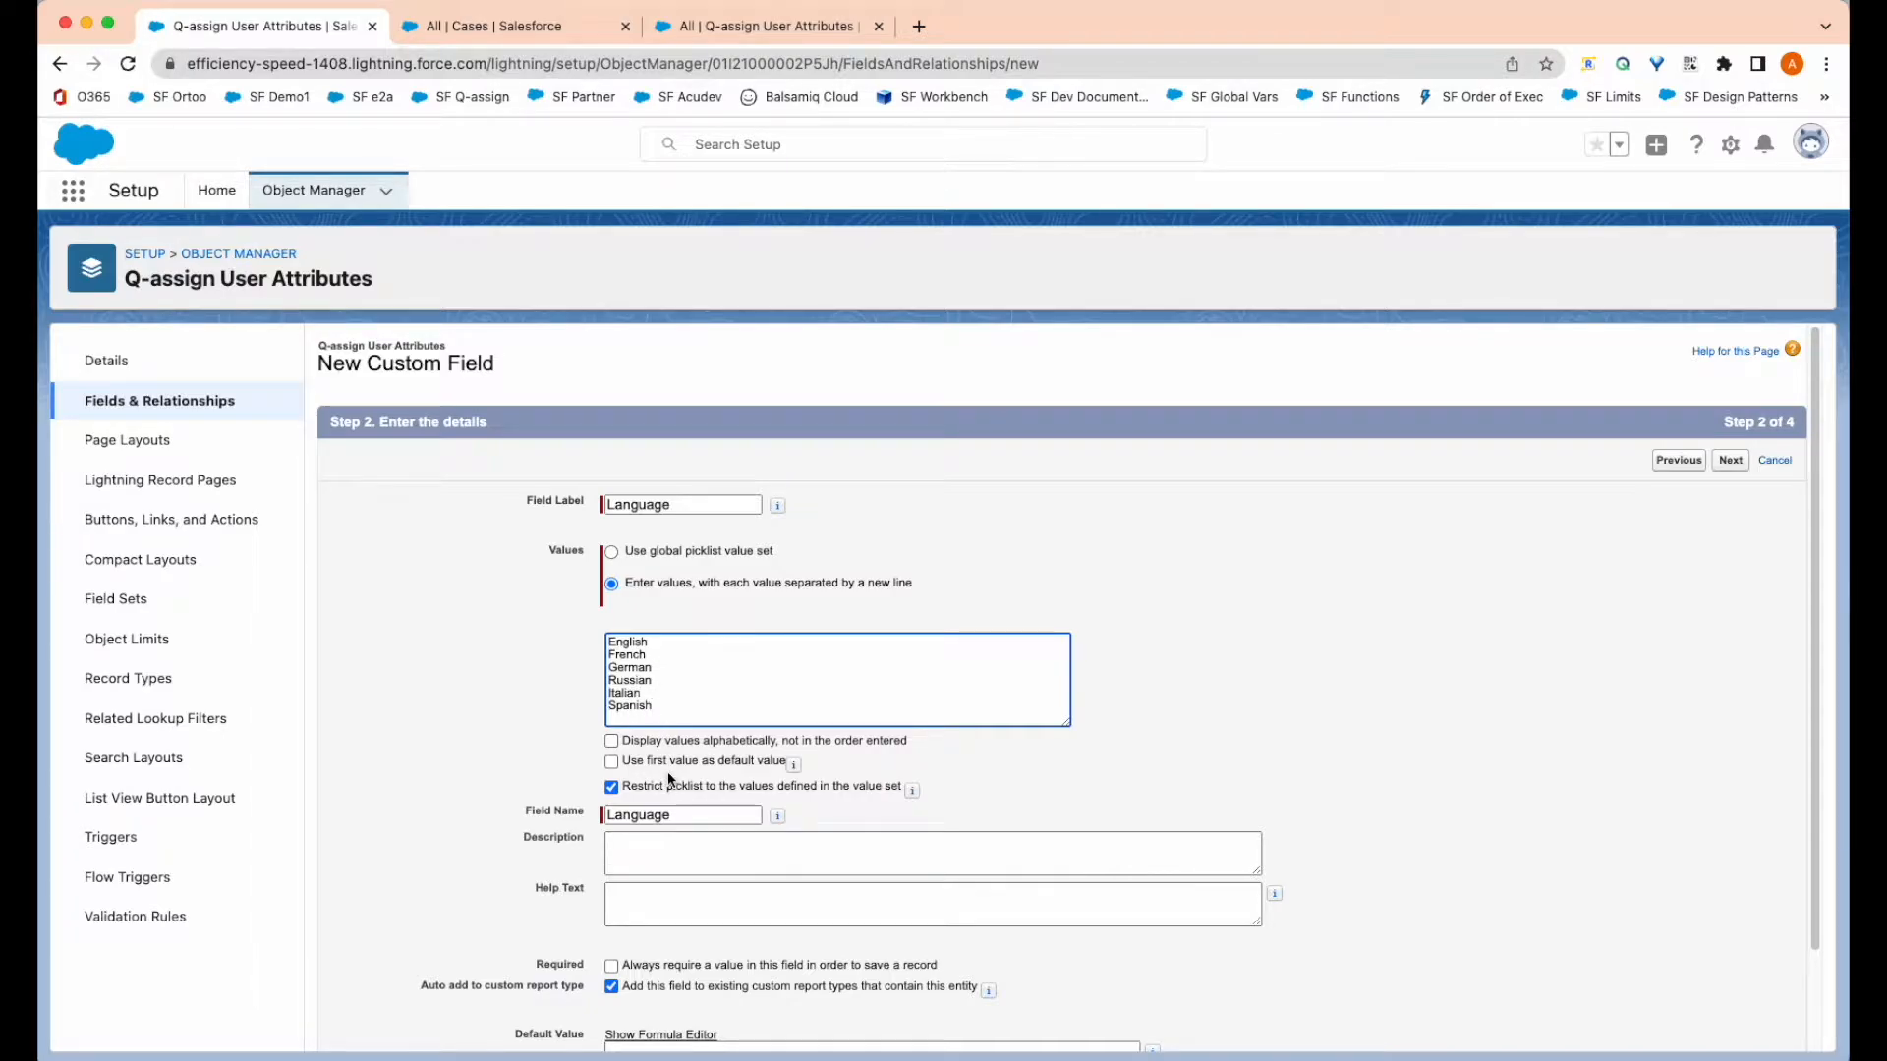
click(611, 742)
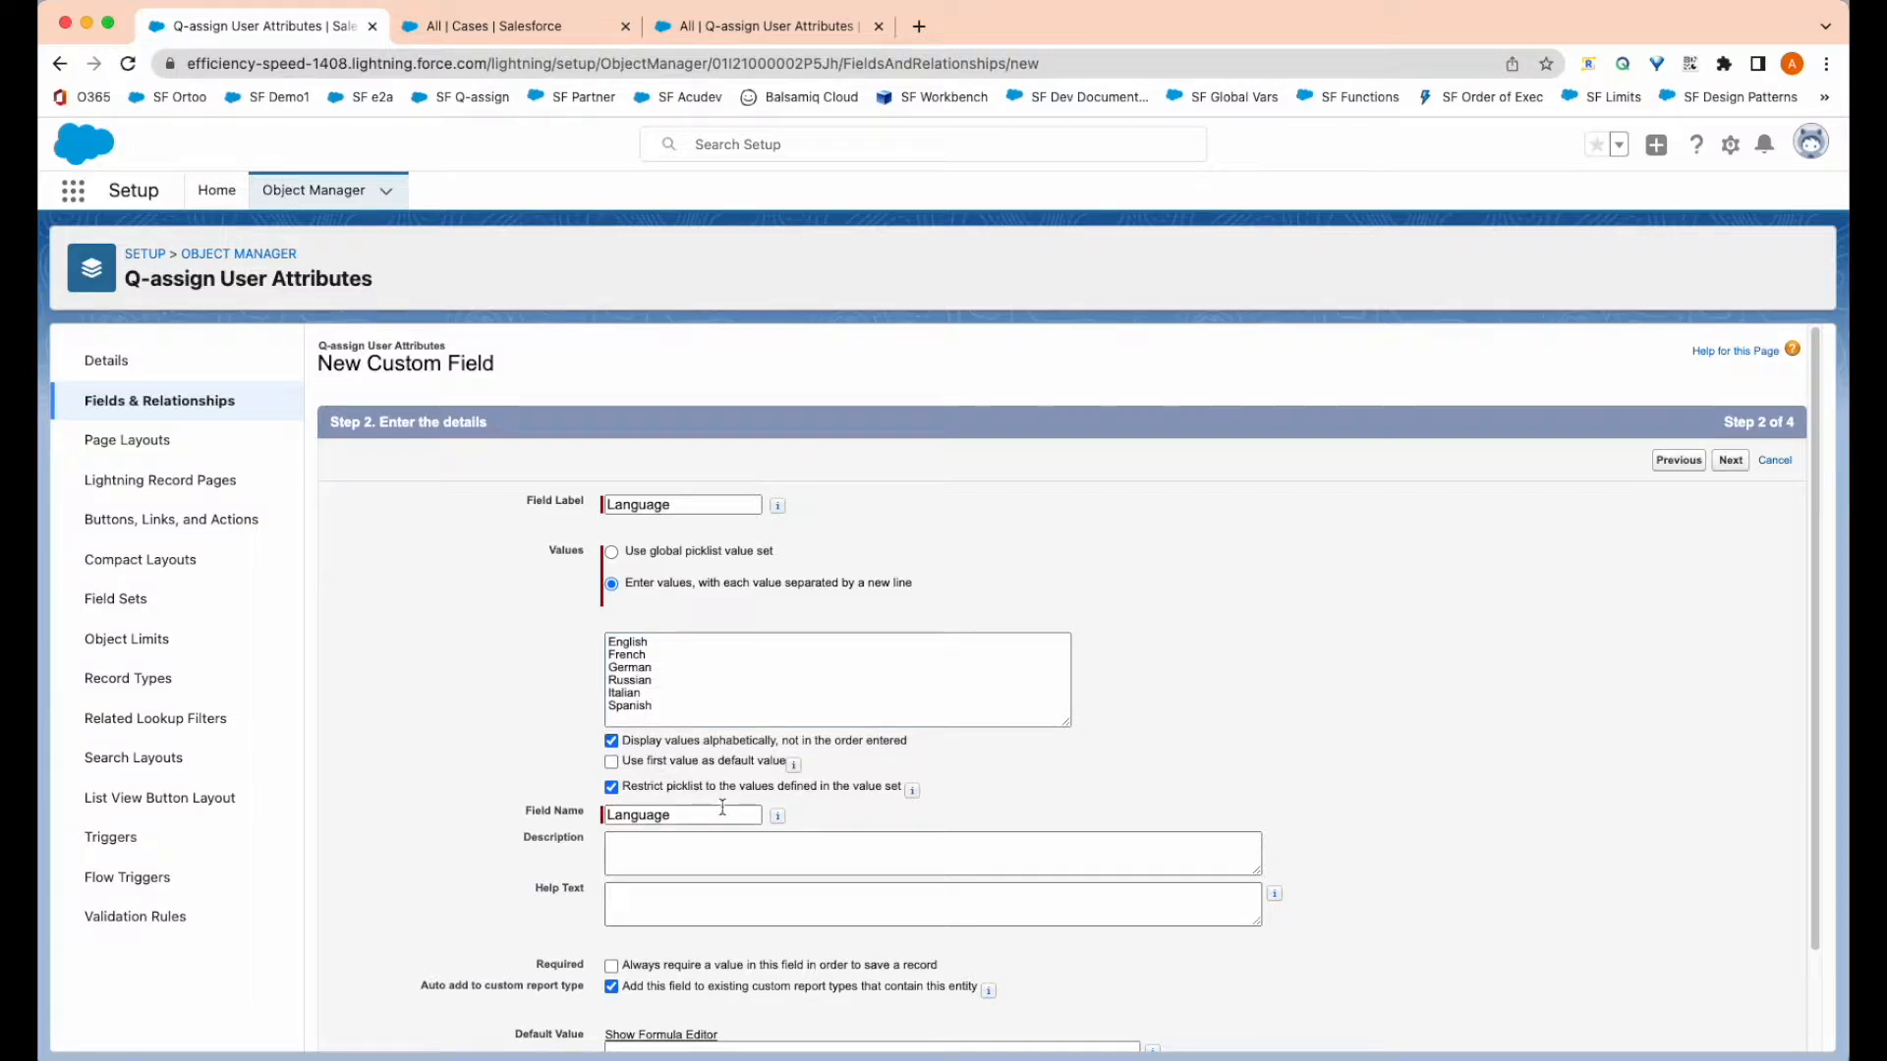
Step: Accept the default field-level security and the Q-assign User Attributes Layout, and save the Language field
click(1737, 470)
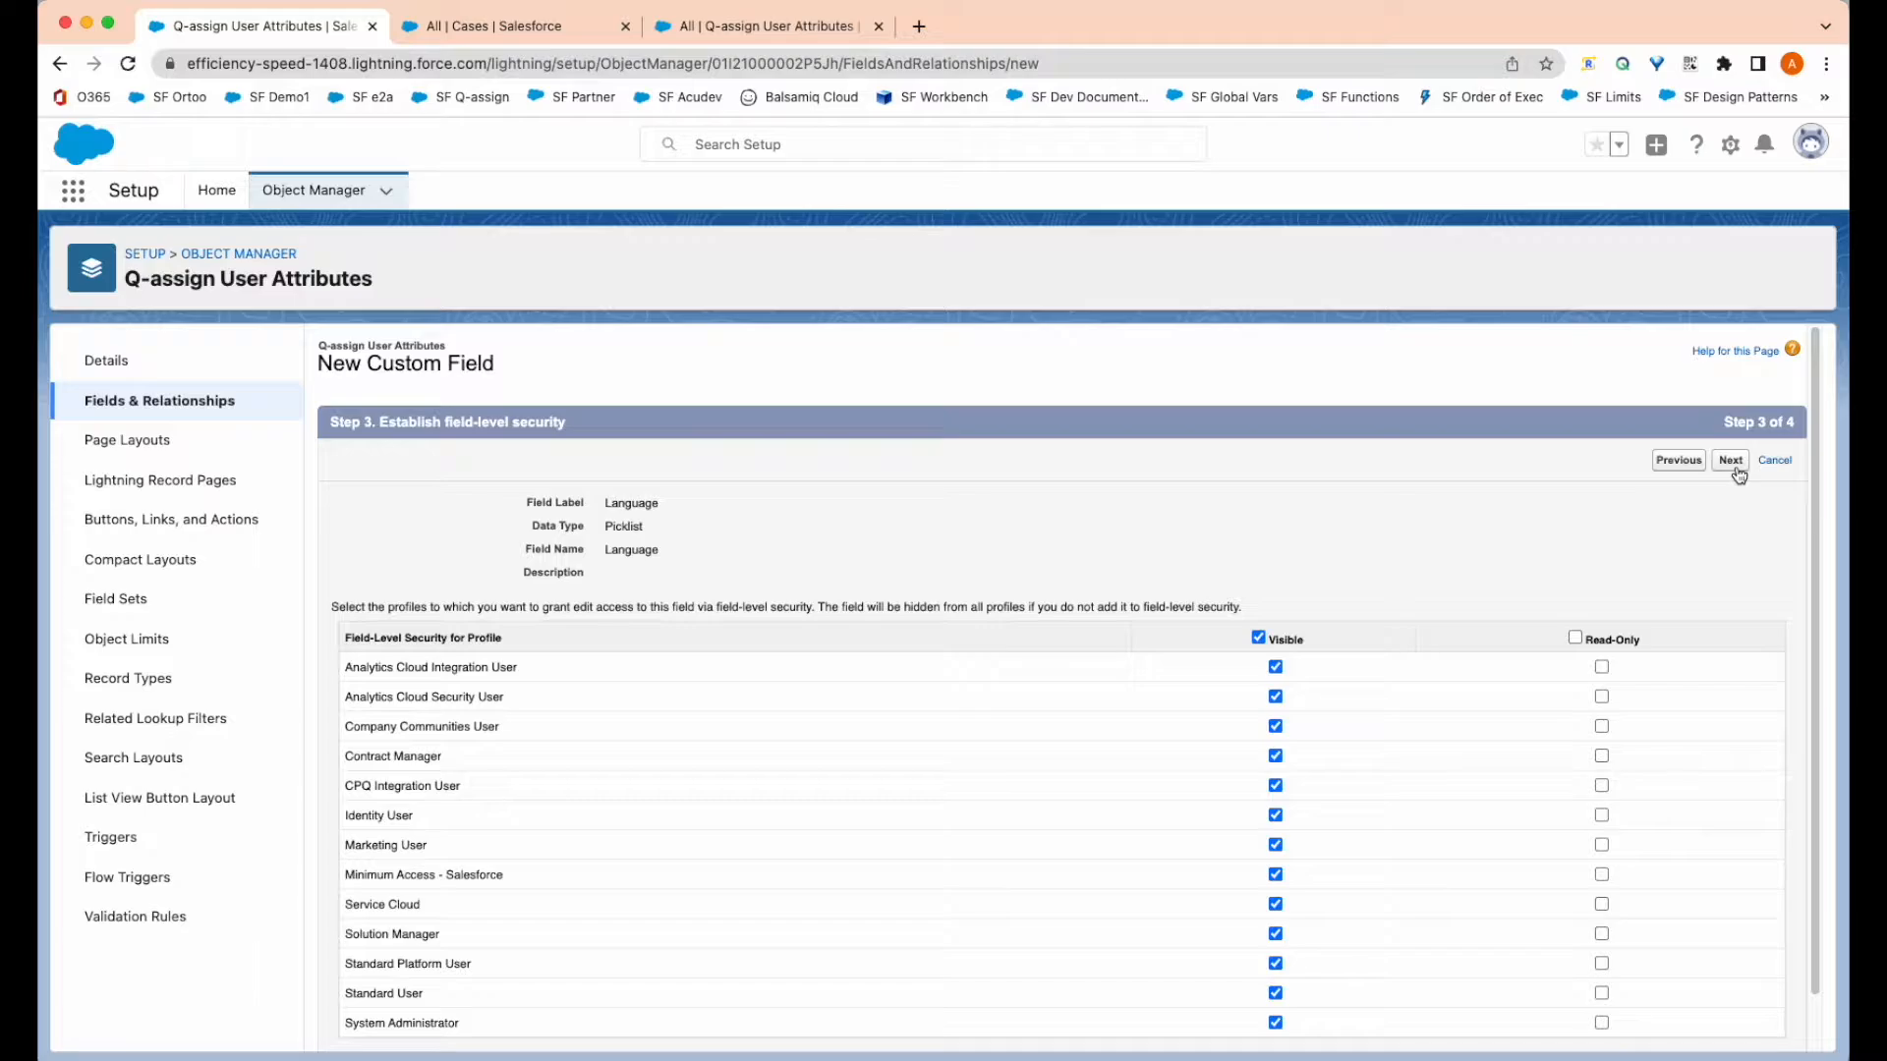
click(1731, 462)
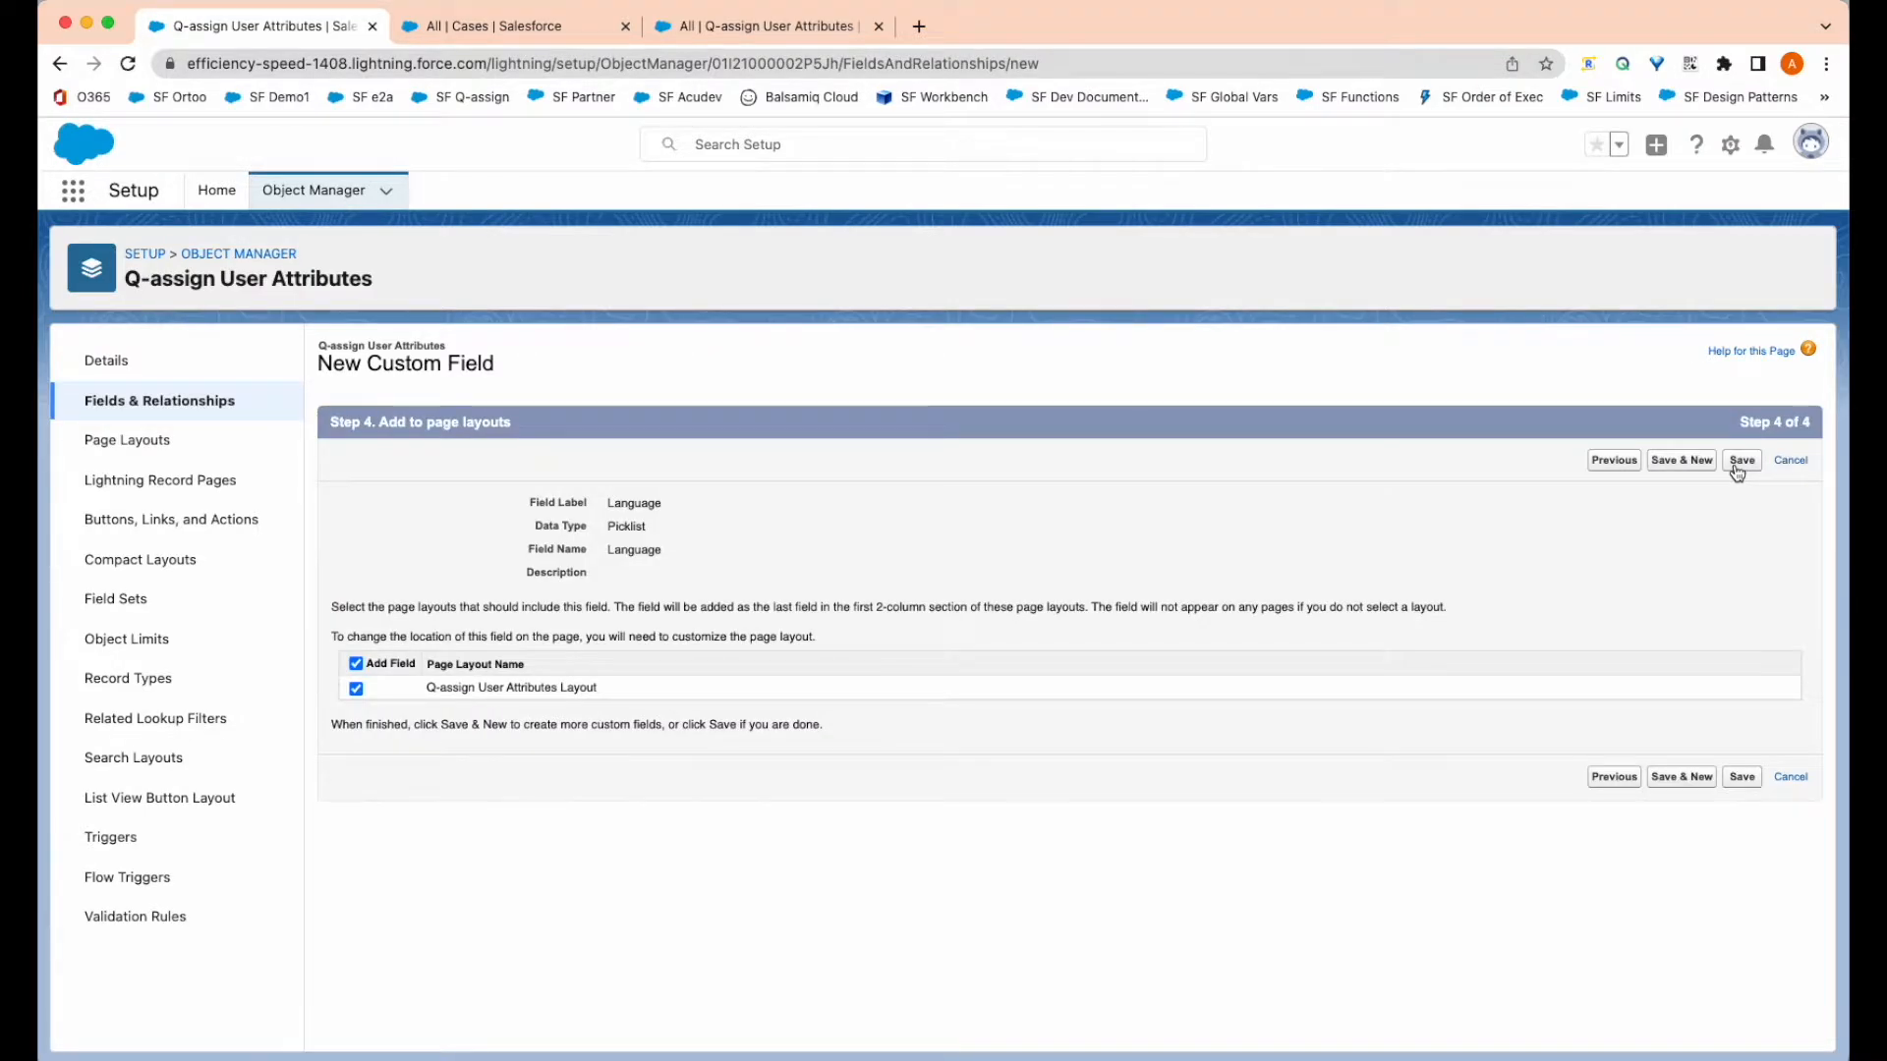
click(1737, 472)
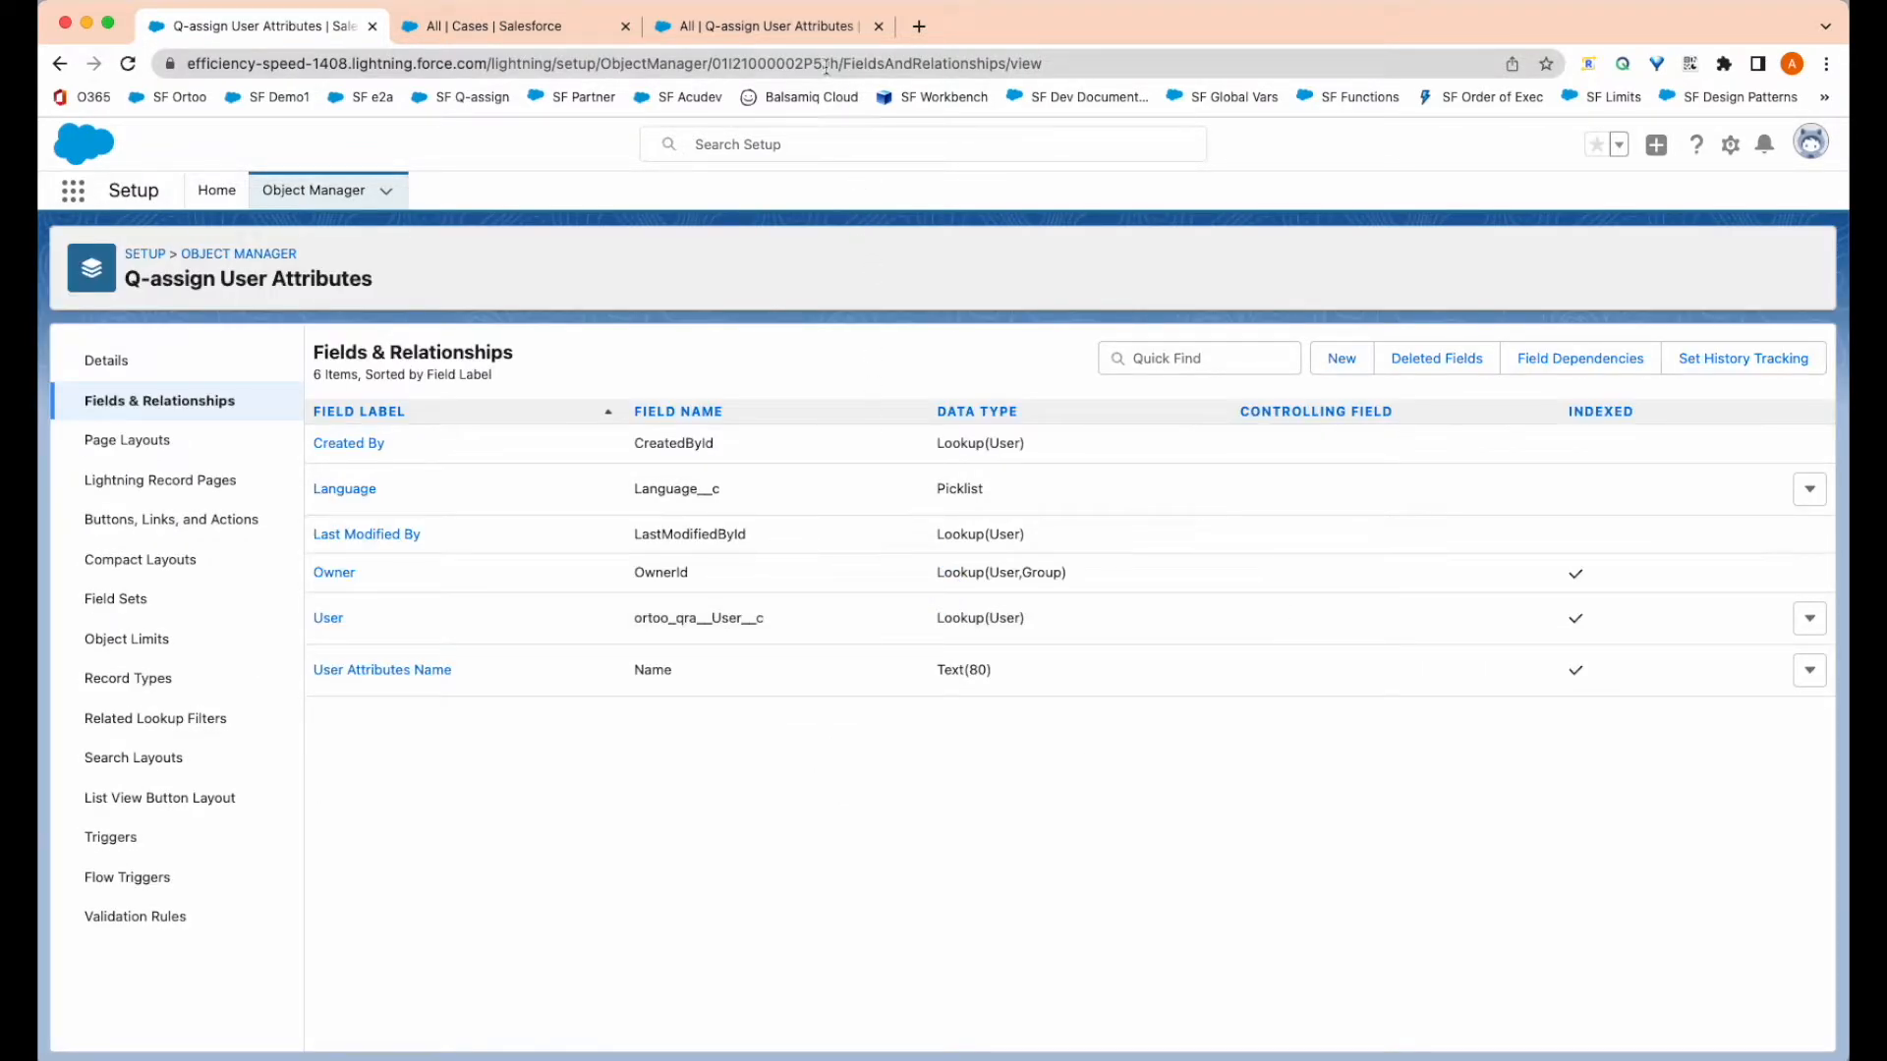
Step: Add Language to the visible fields of the All list view for Q-assign User Attributes and save
click(766, 27)
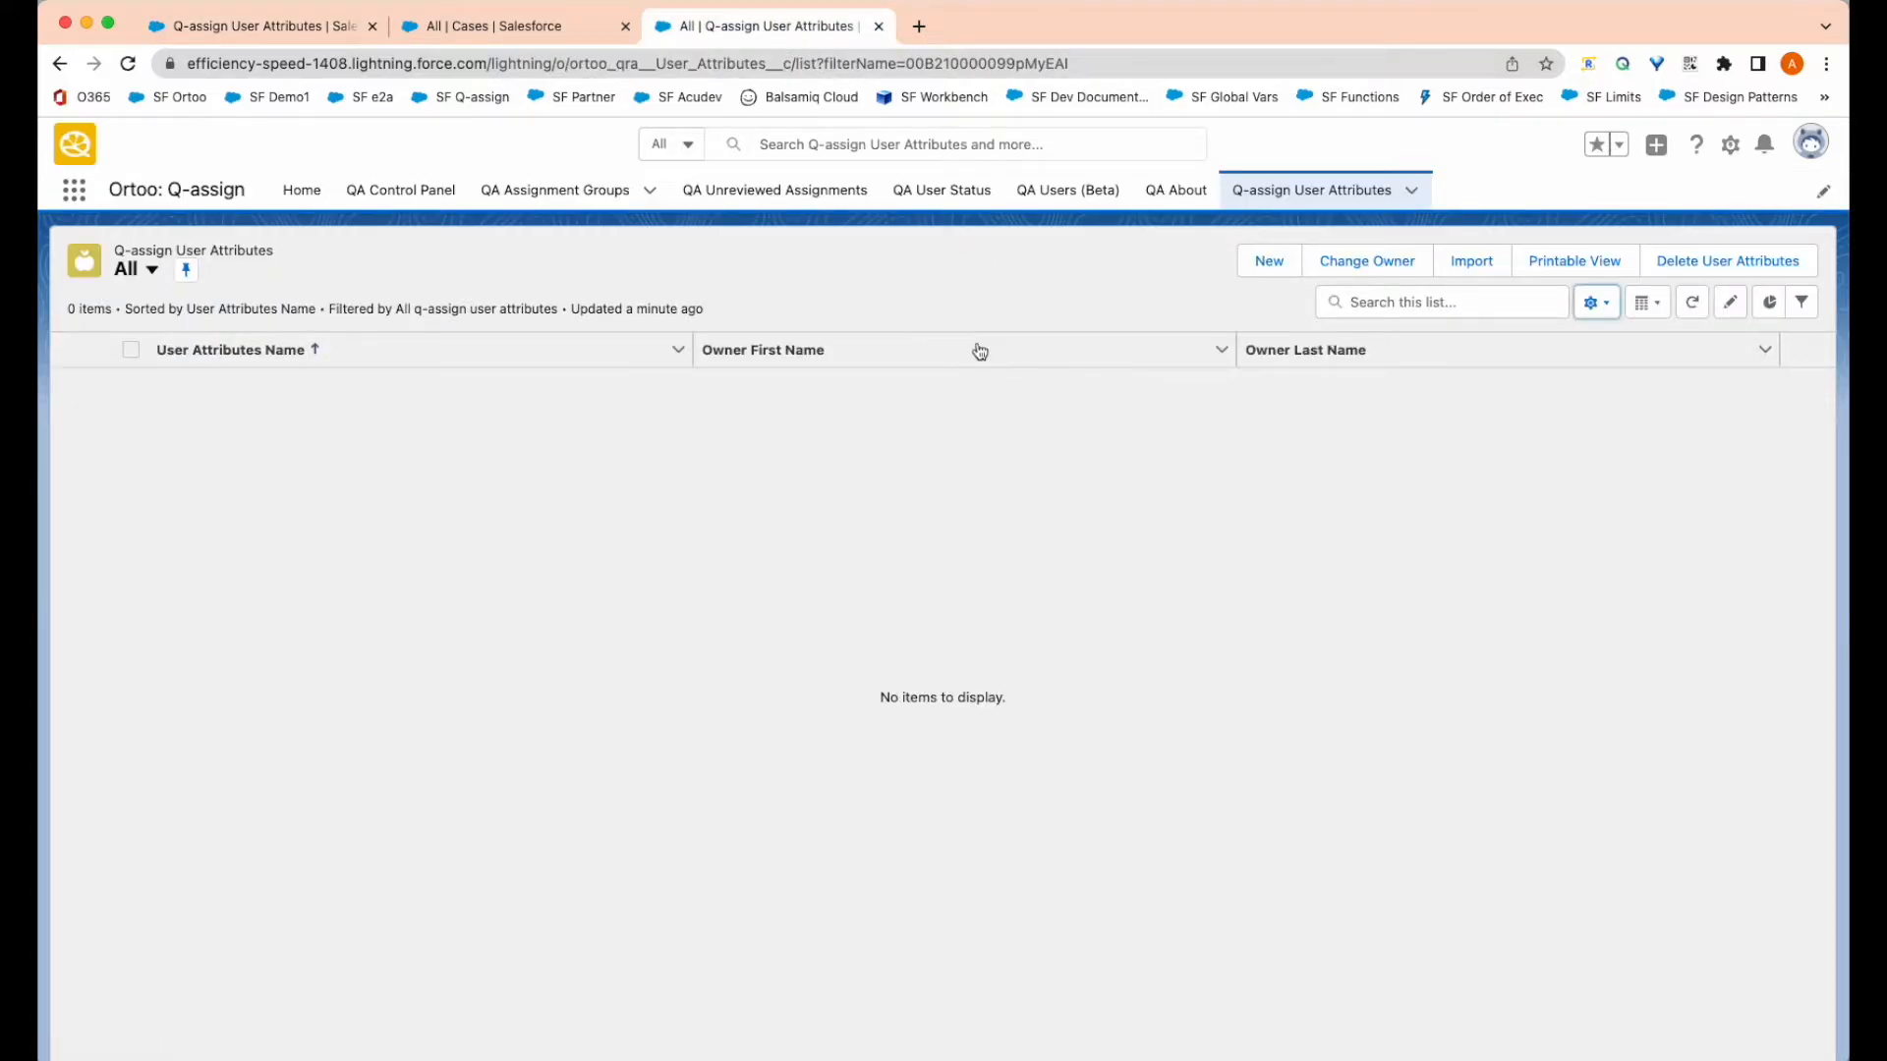
click(1594, 302)
click(1514, 560)
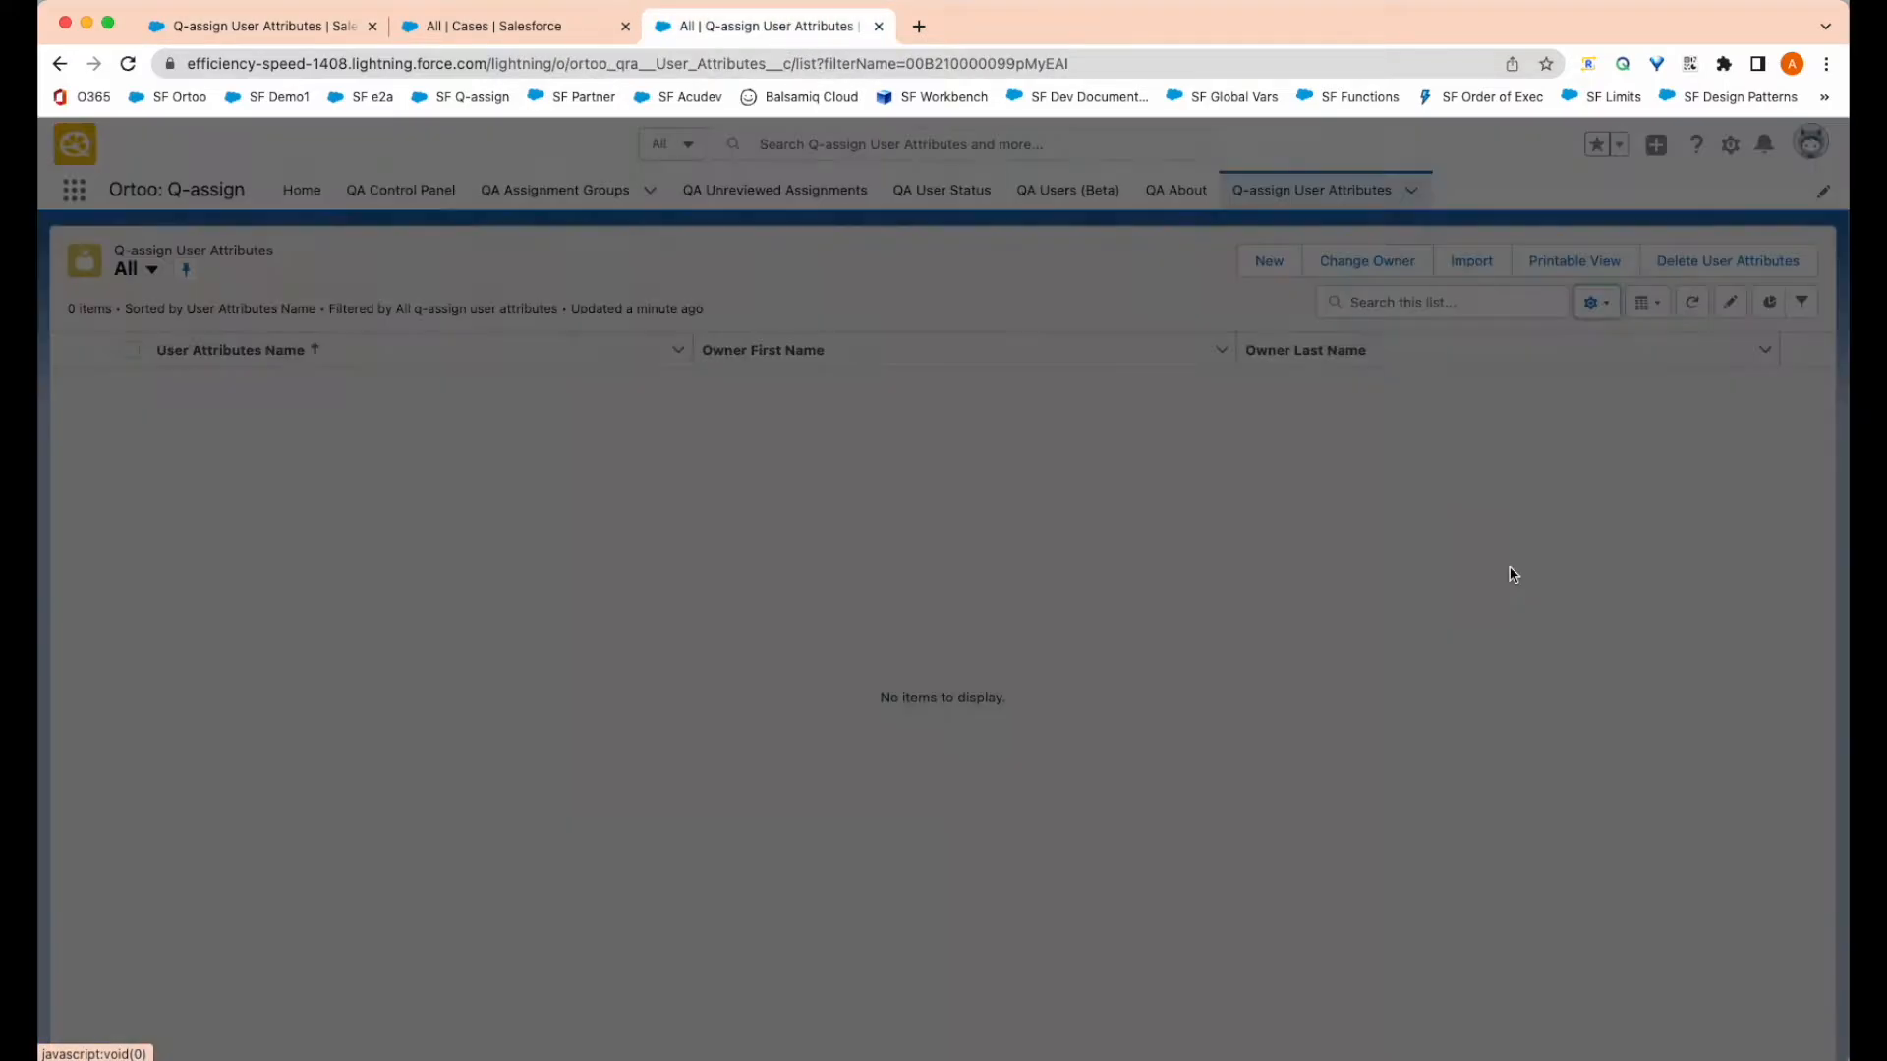
click(718, 600)
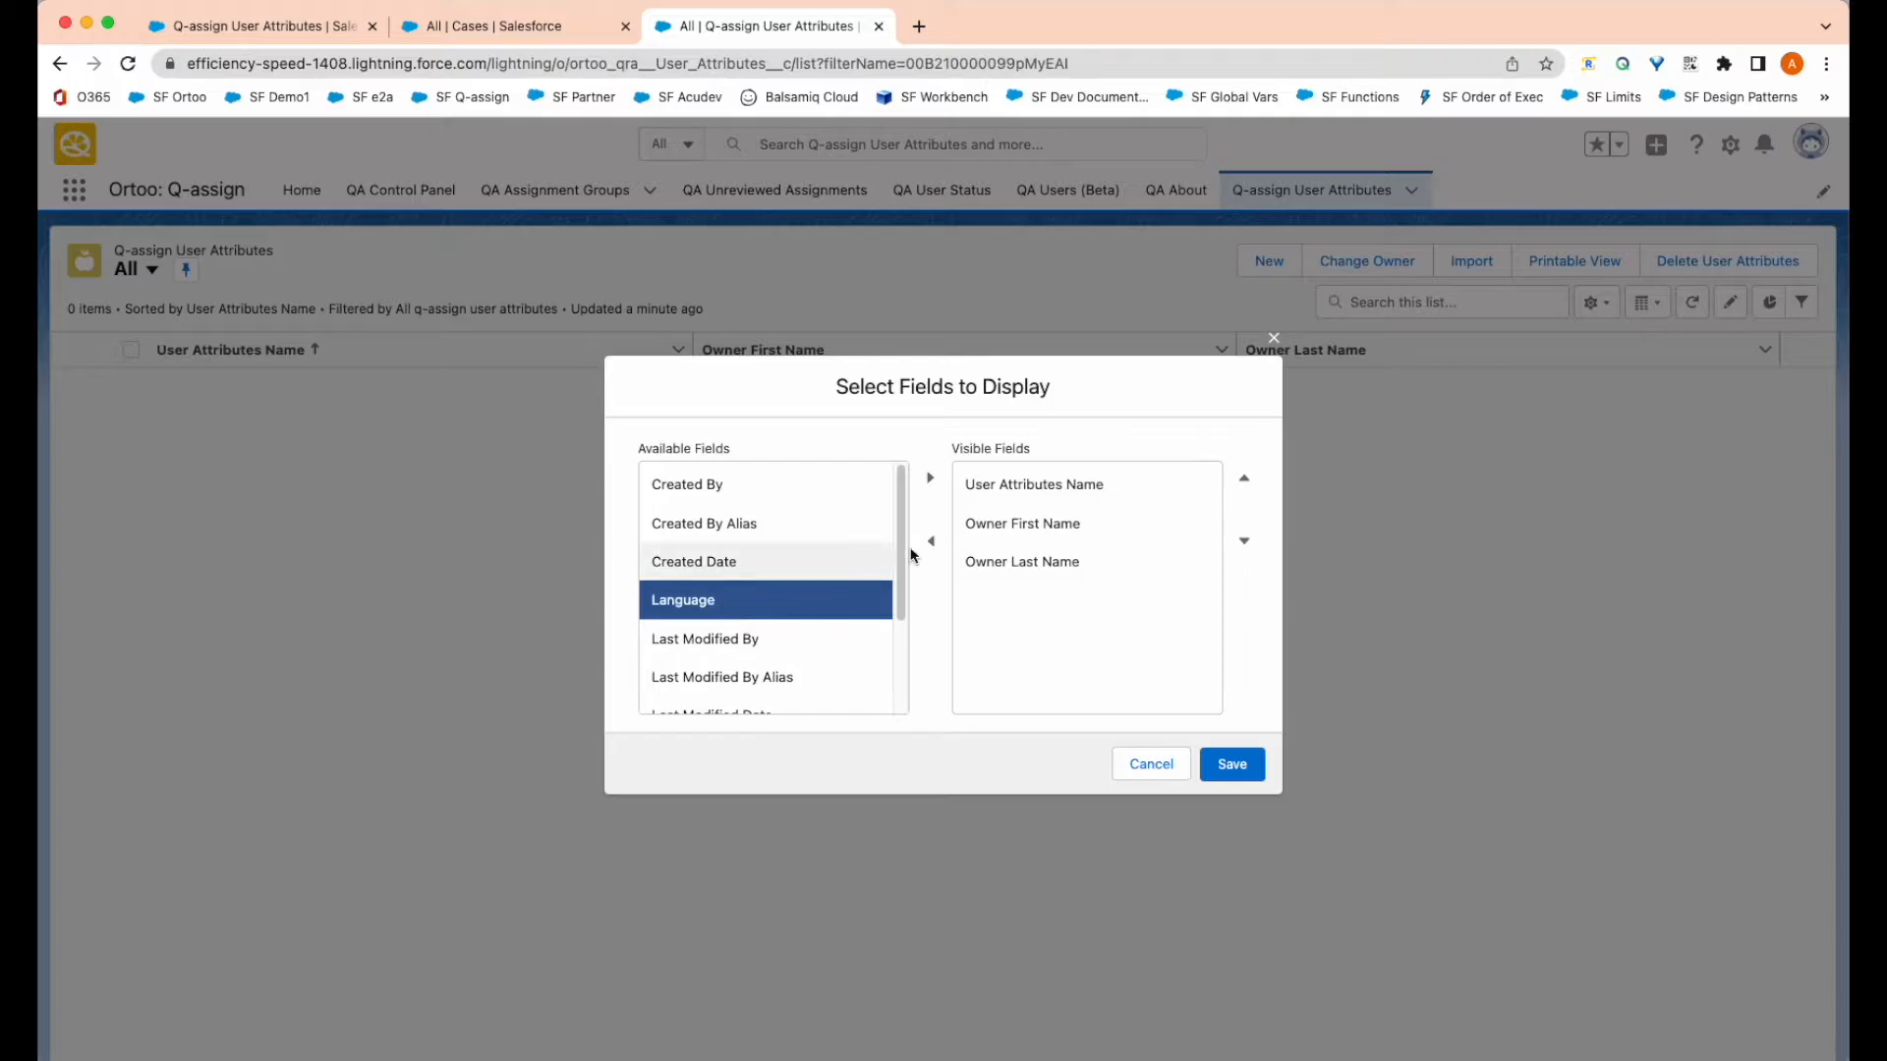
click(930, 477)
click(1250, 766)
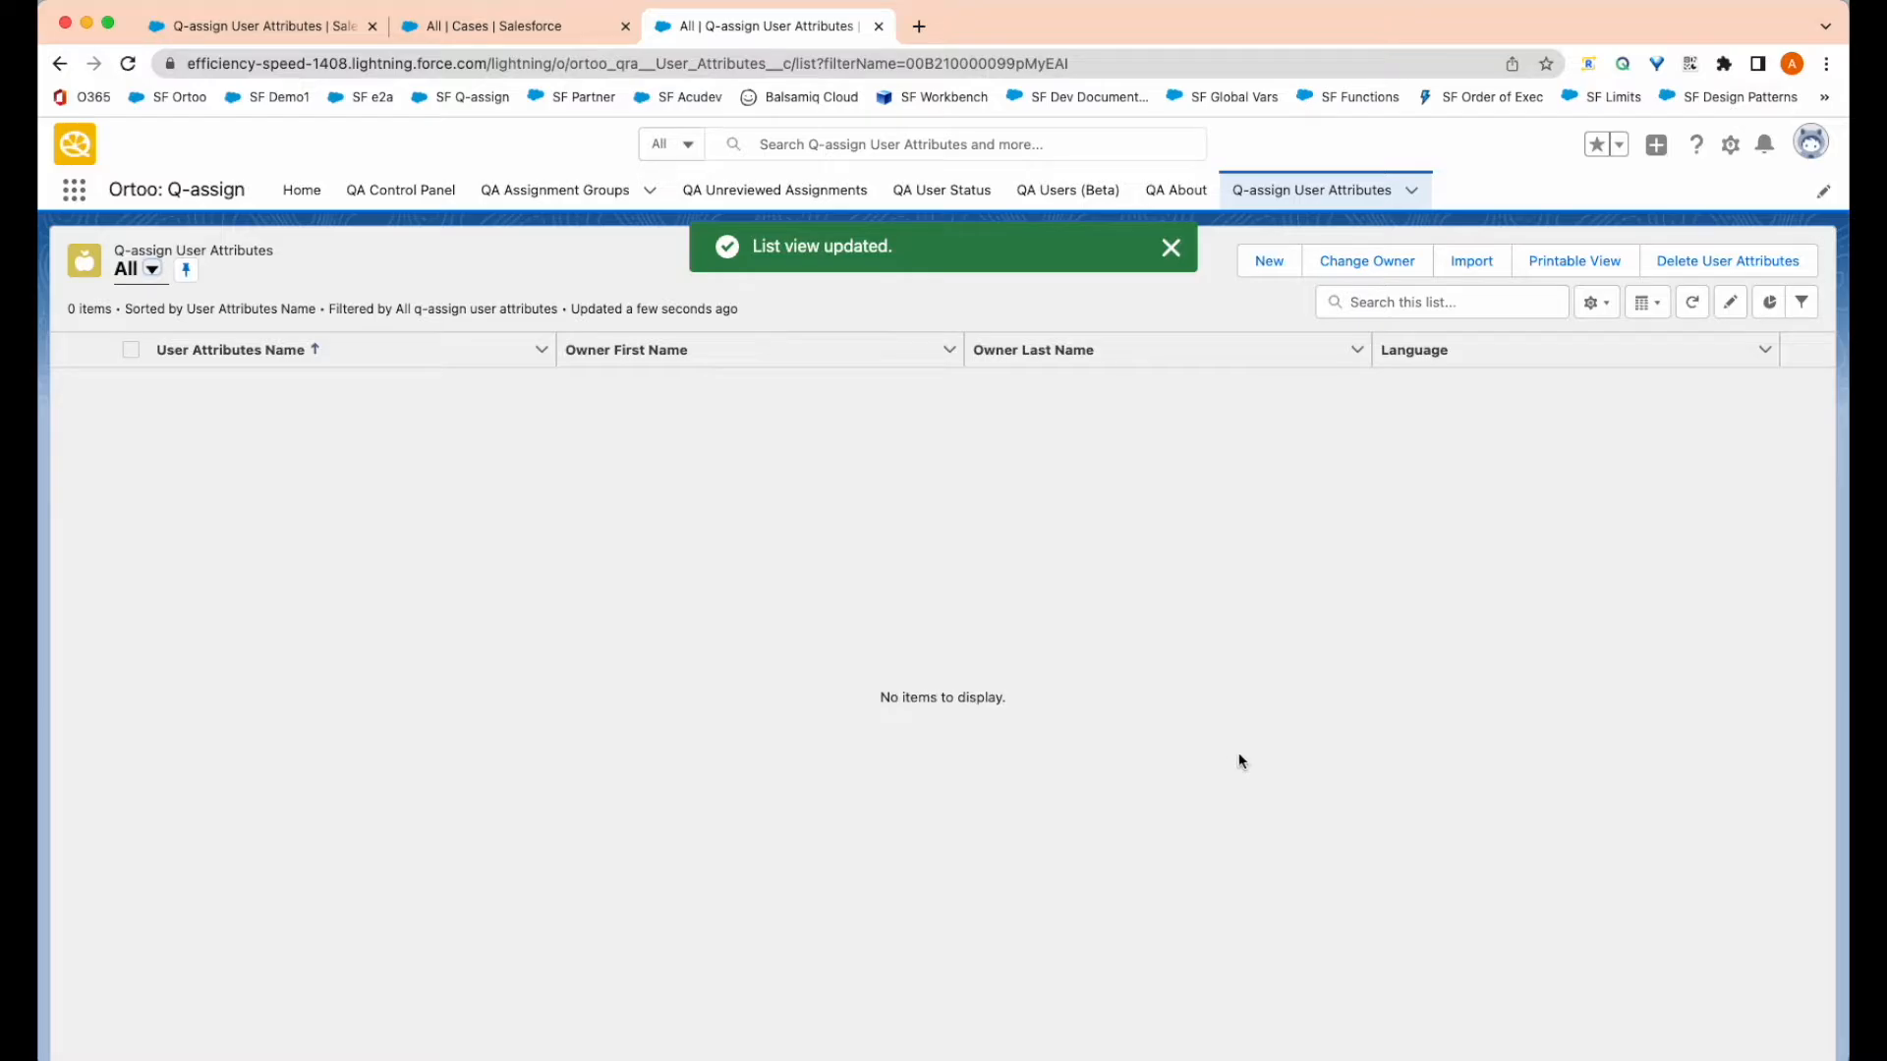
Step: Create a user attributes record named after the first agent, link that agent as User, and set Language to English
click(1261, 263)
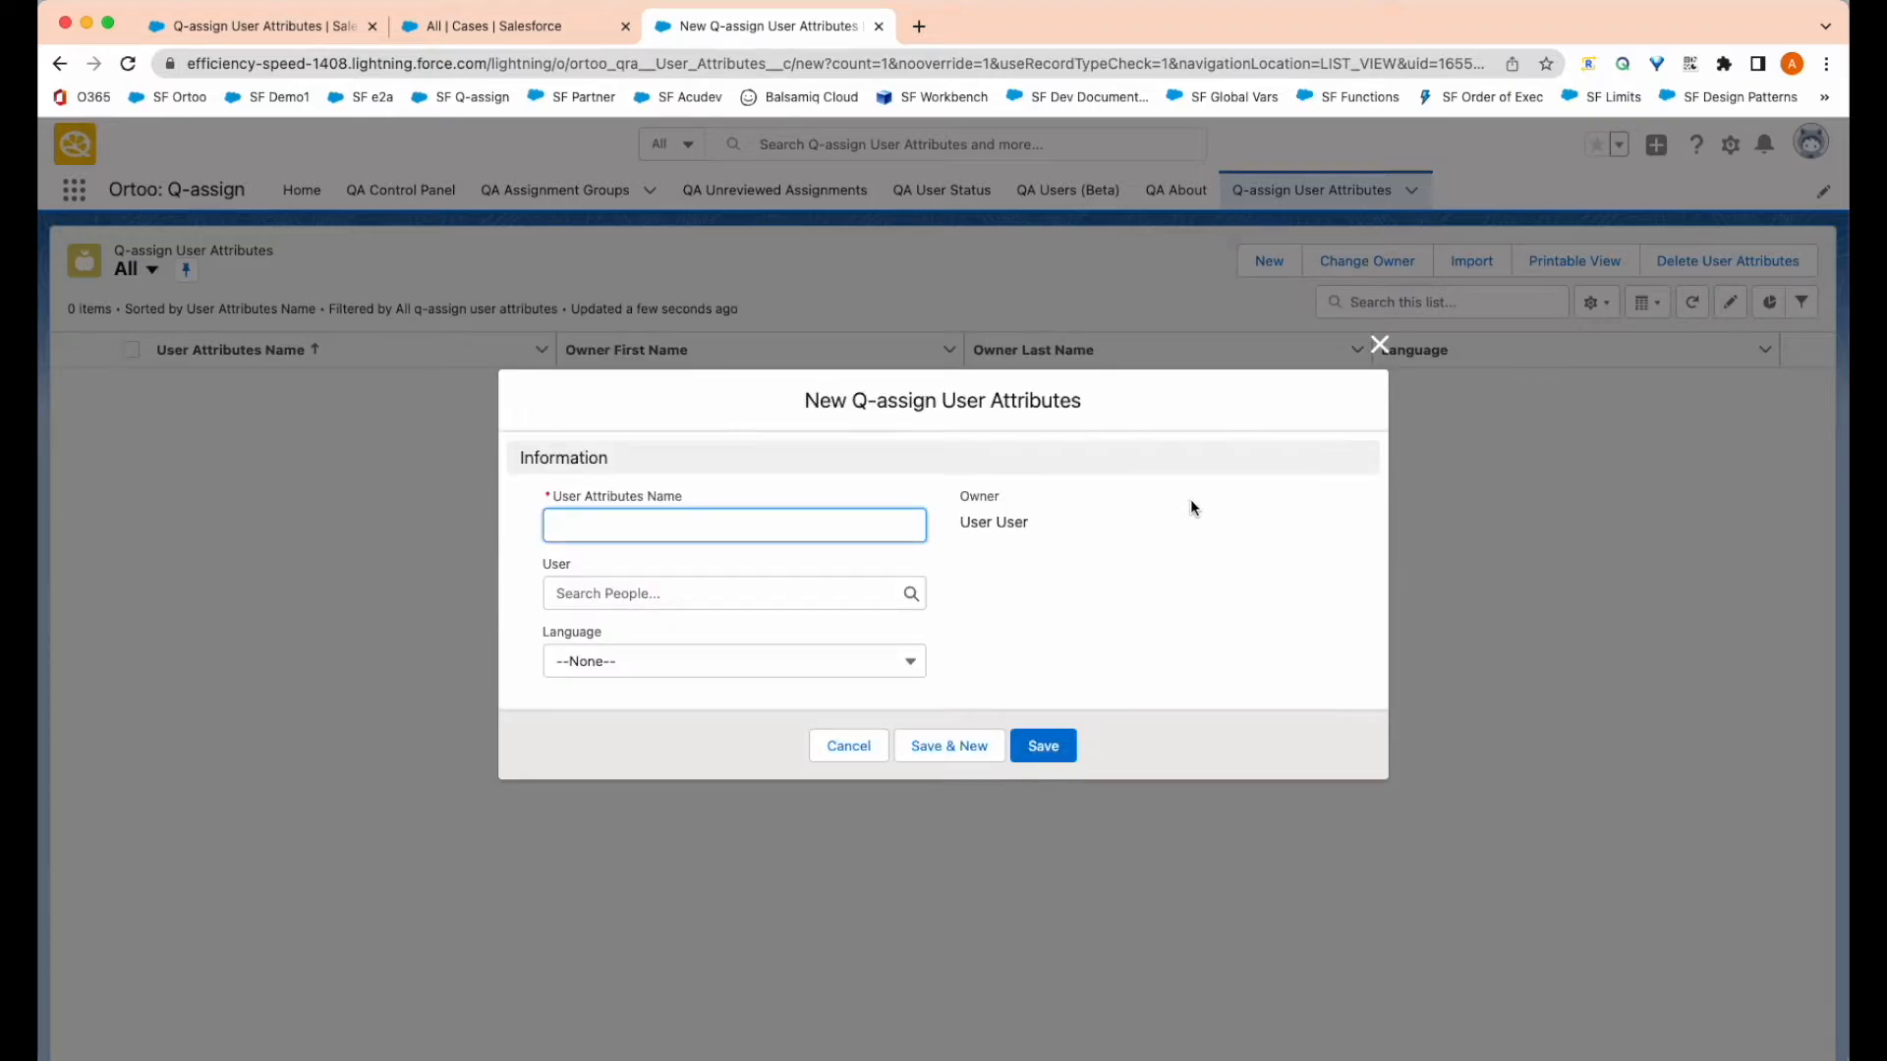
text(Gillians)
click(793, 595)
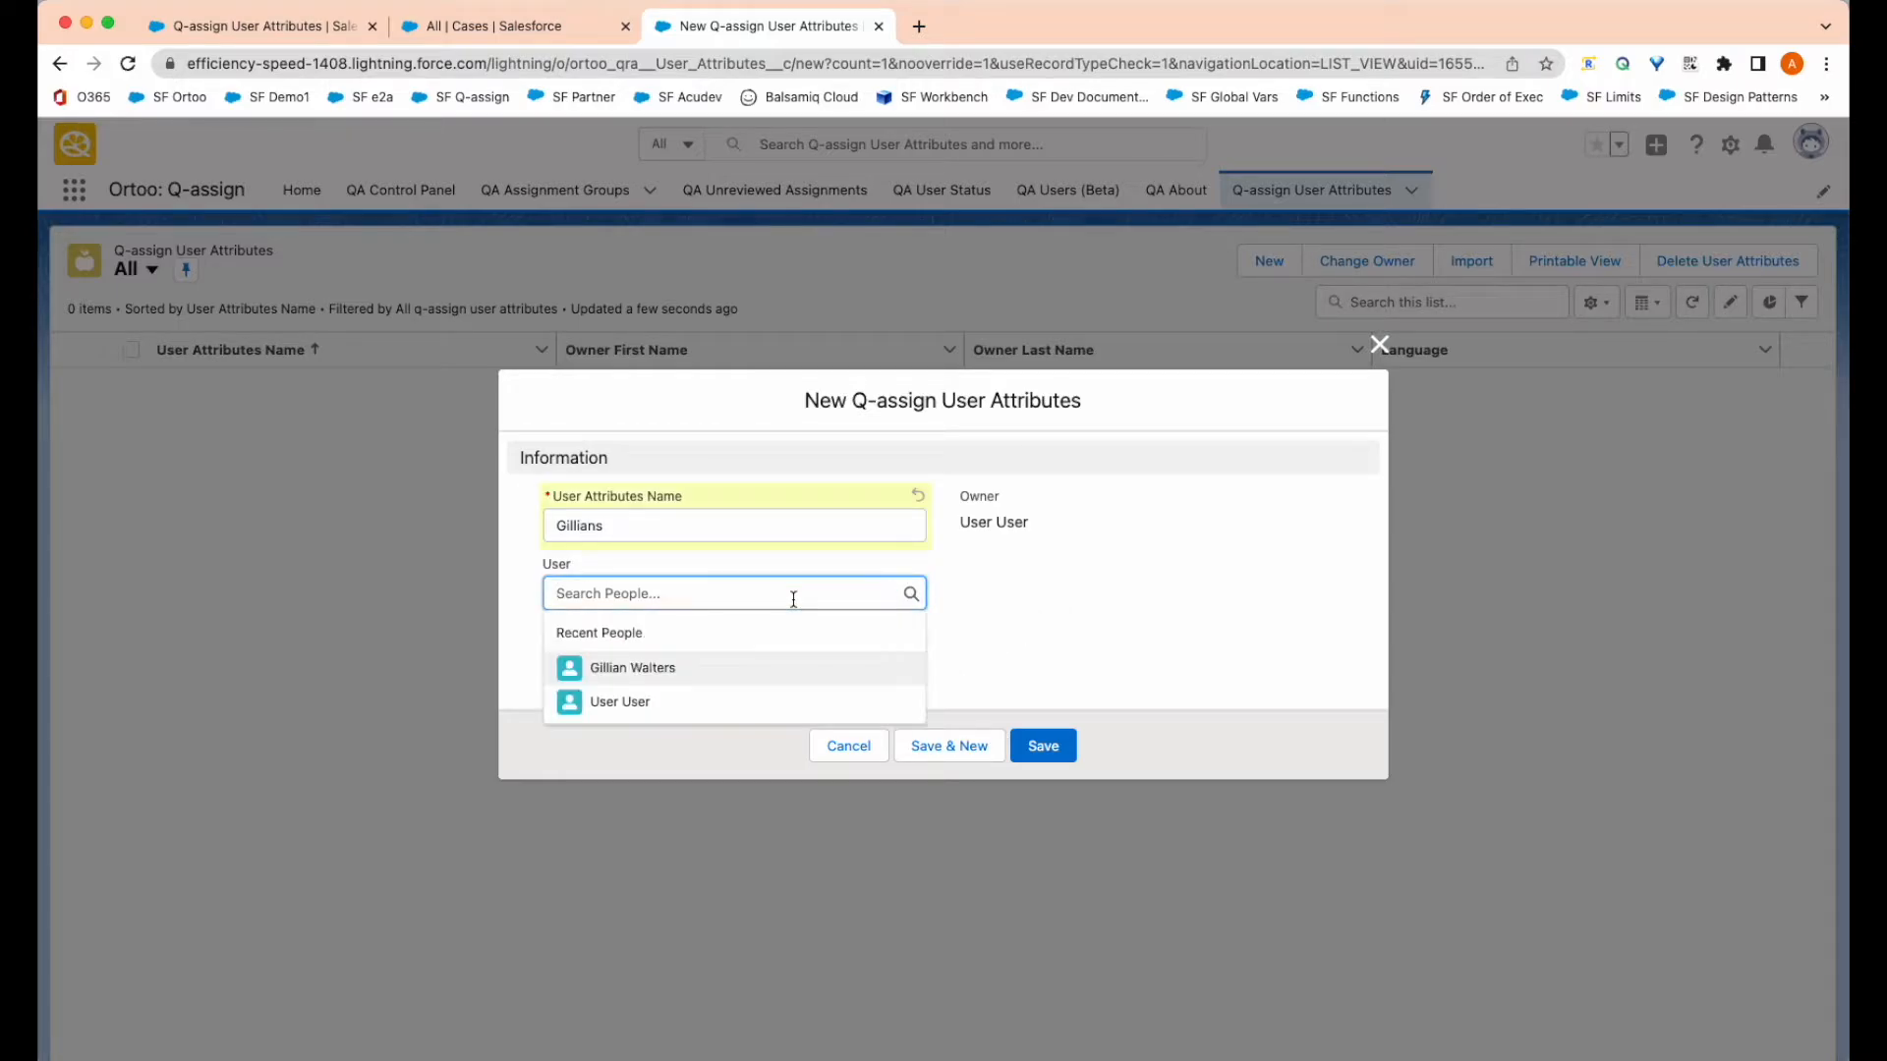
click(741, 672)
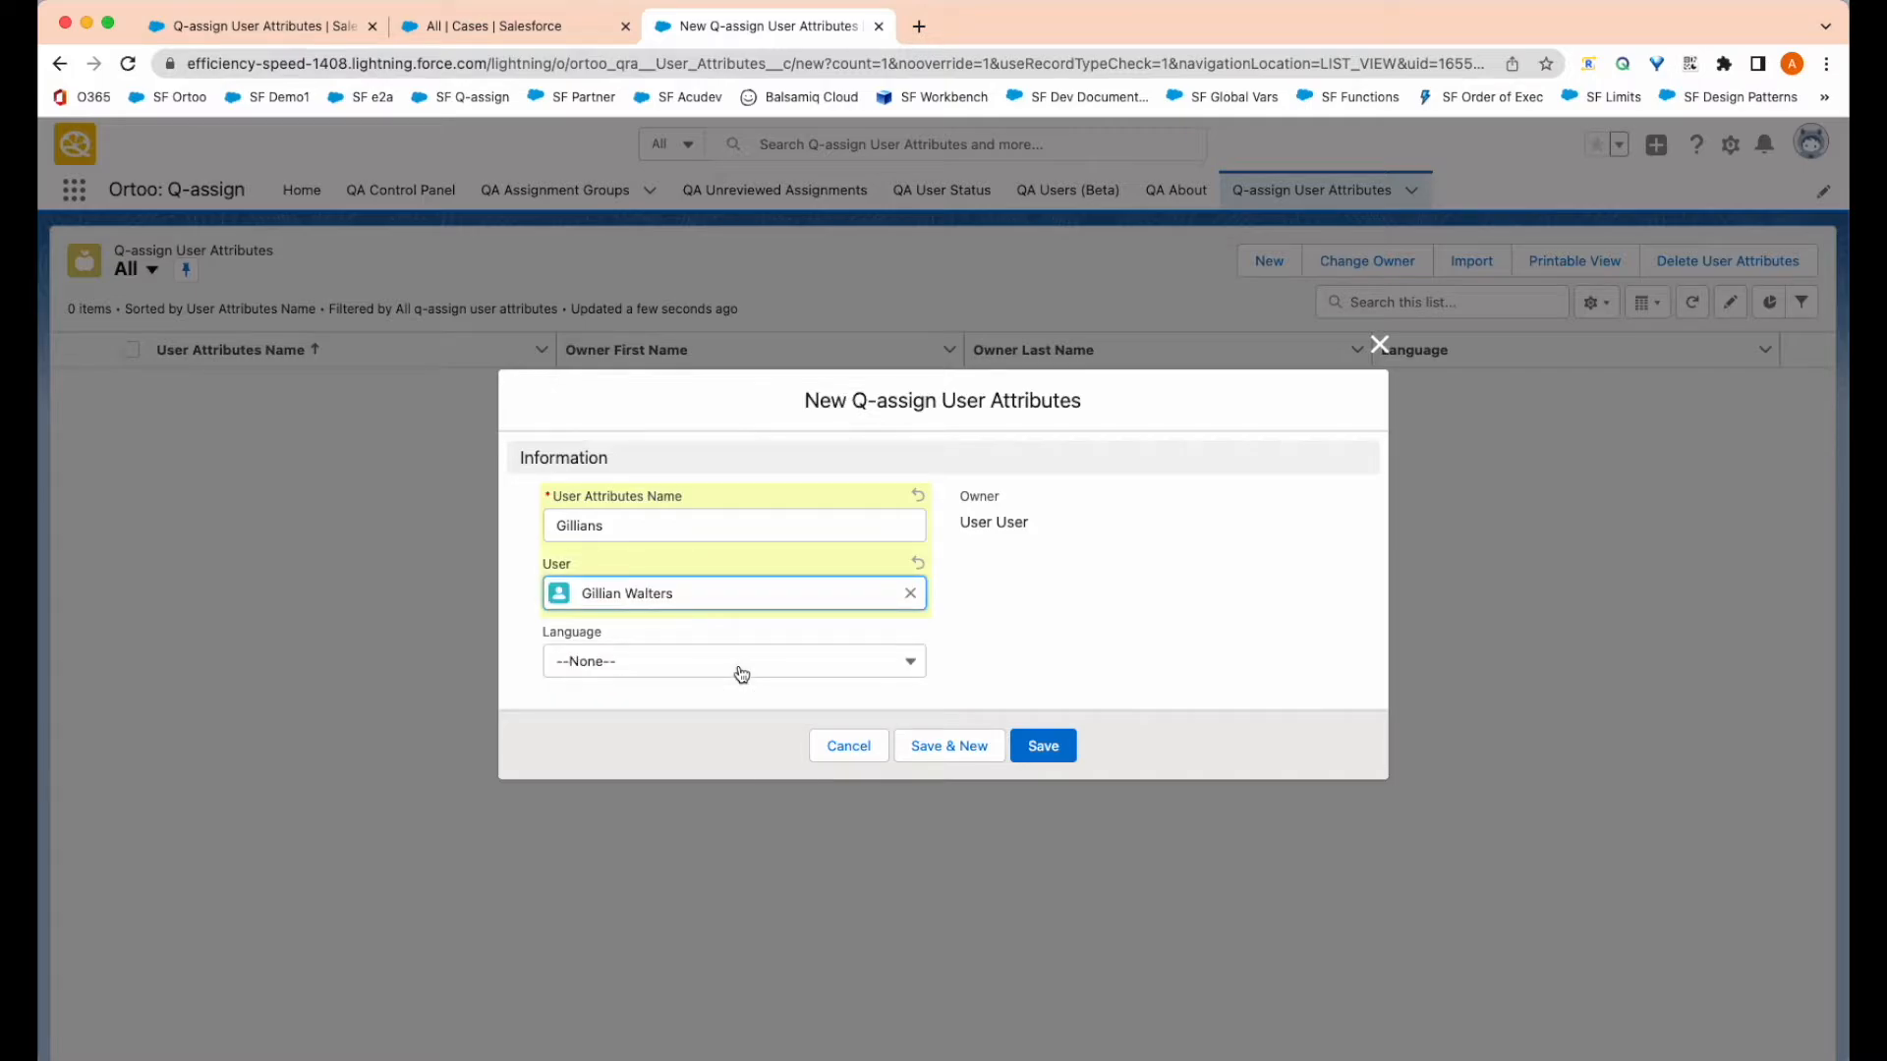
click(719, 665)
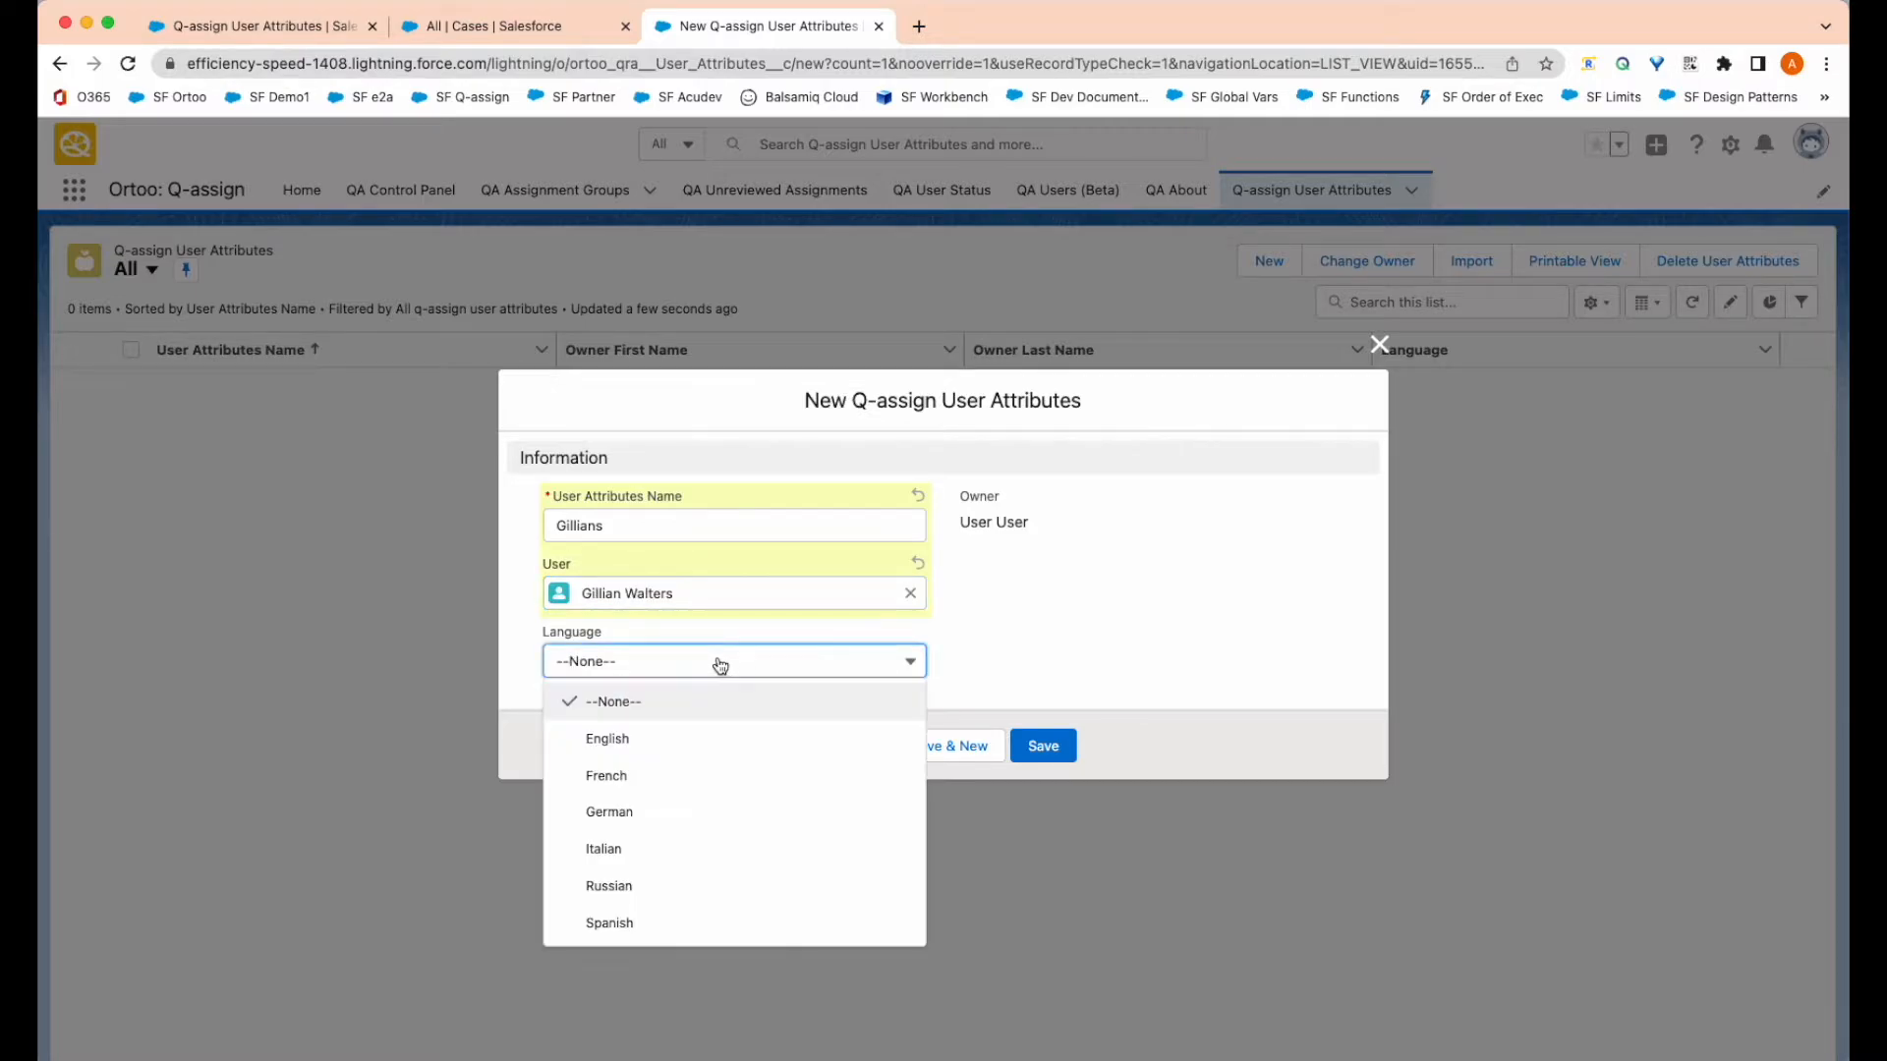
click(692, 737)
click(963, 749)
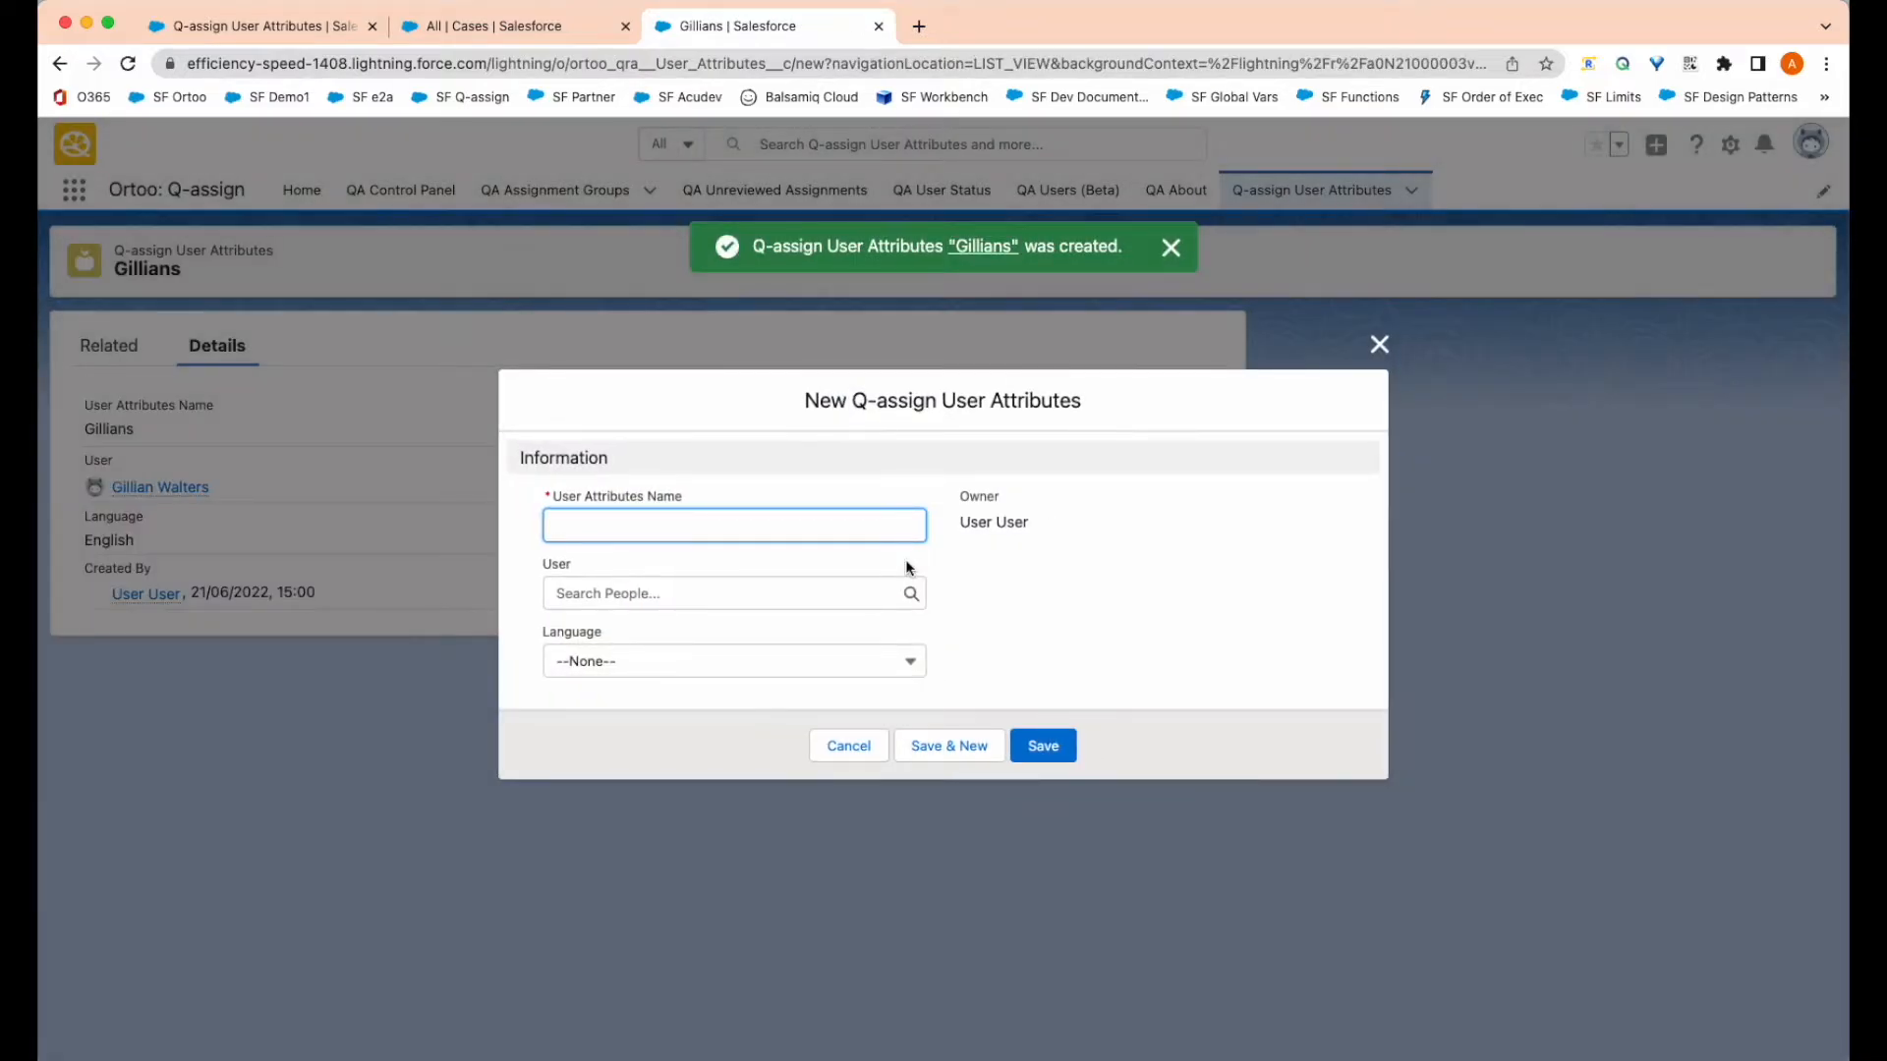
Step: Create a second user attributes record for the other agent with Language set to French, and return to the All list
text(T)
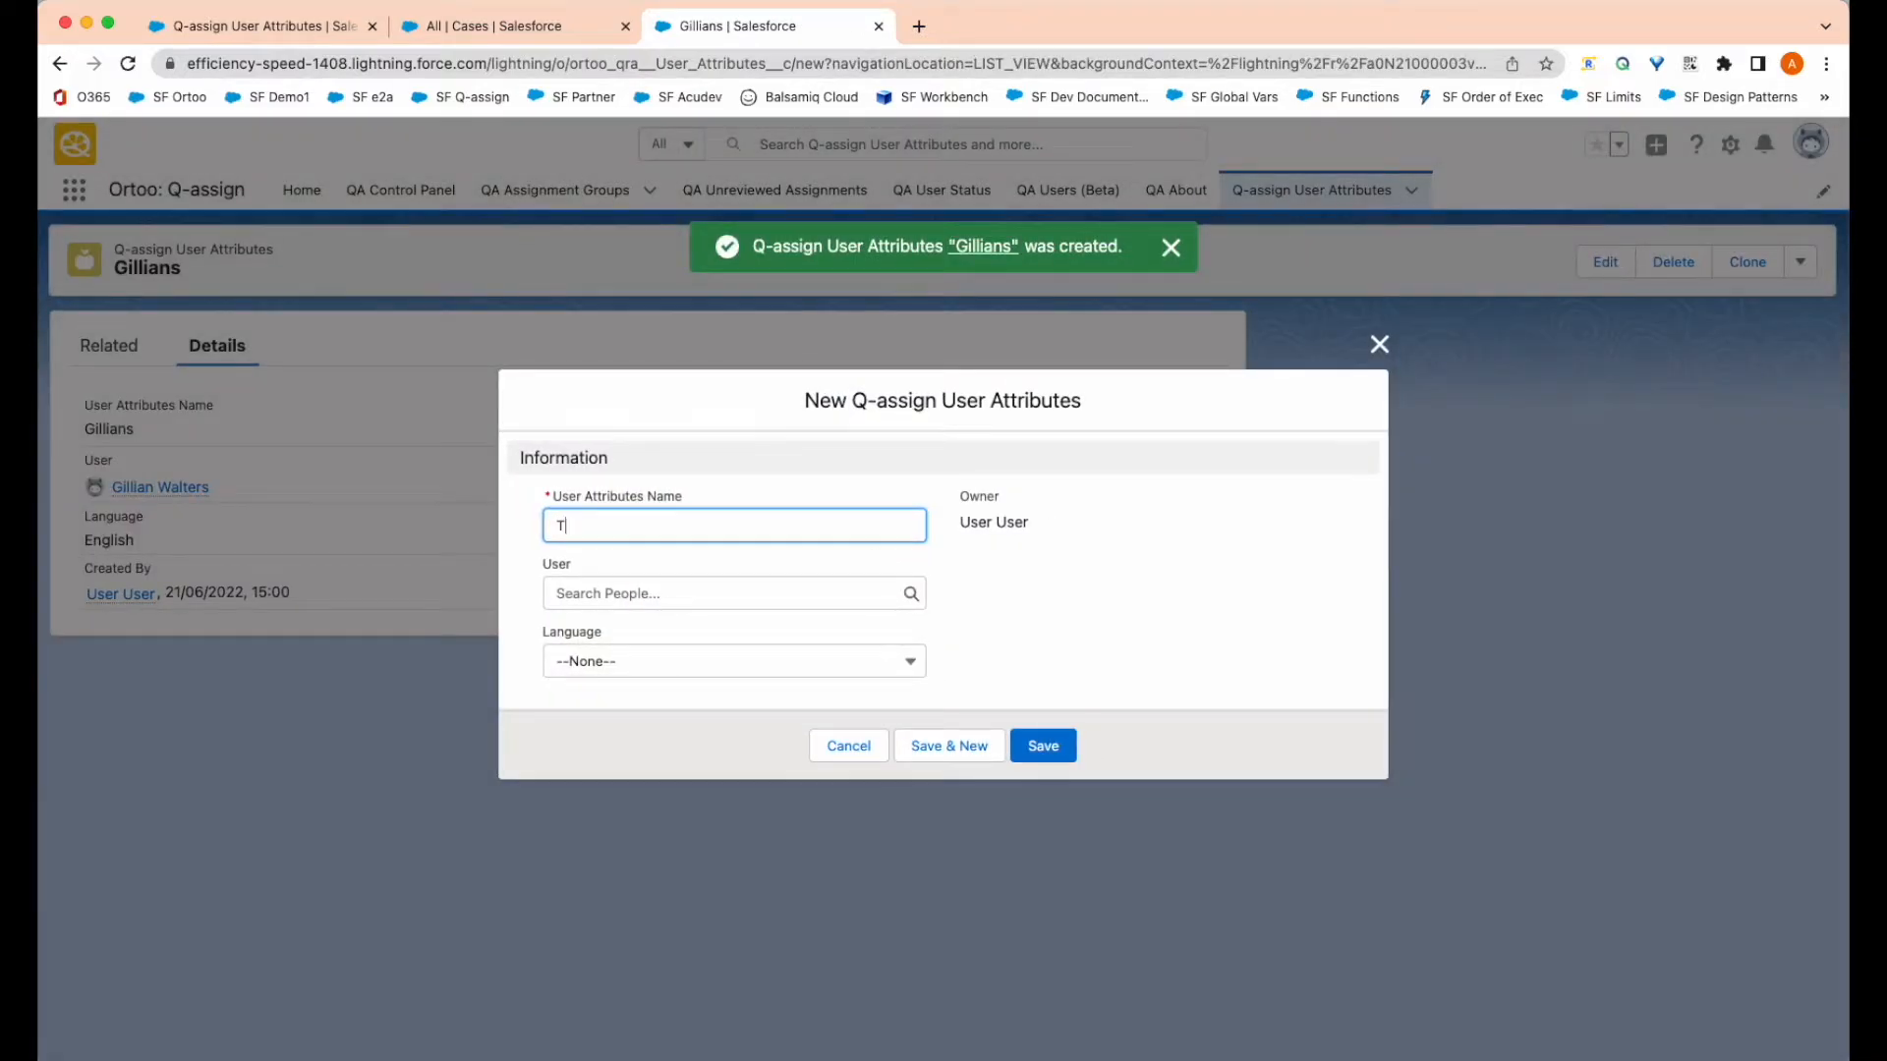
text(homas)
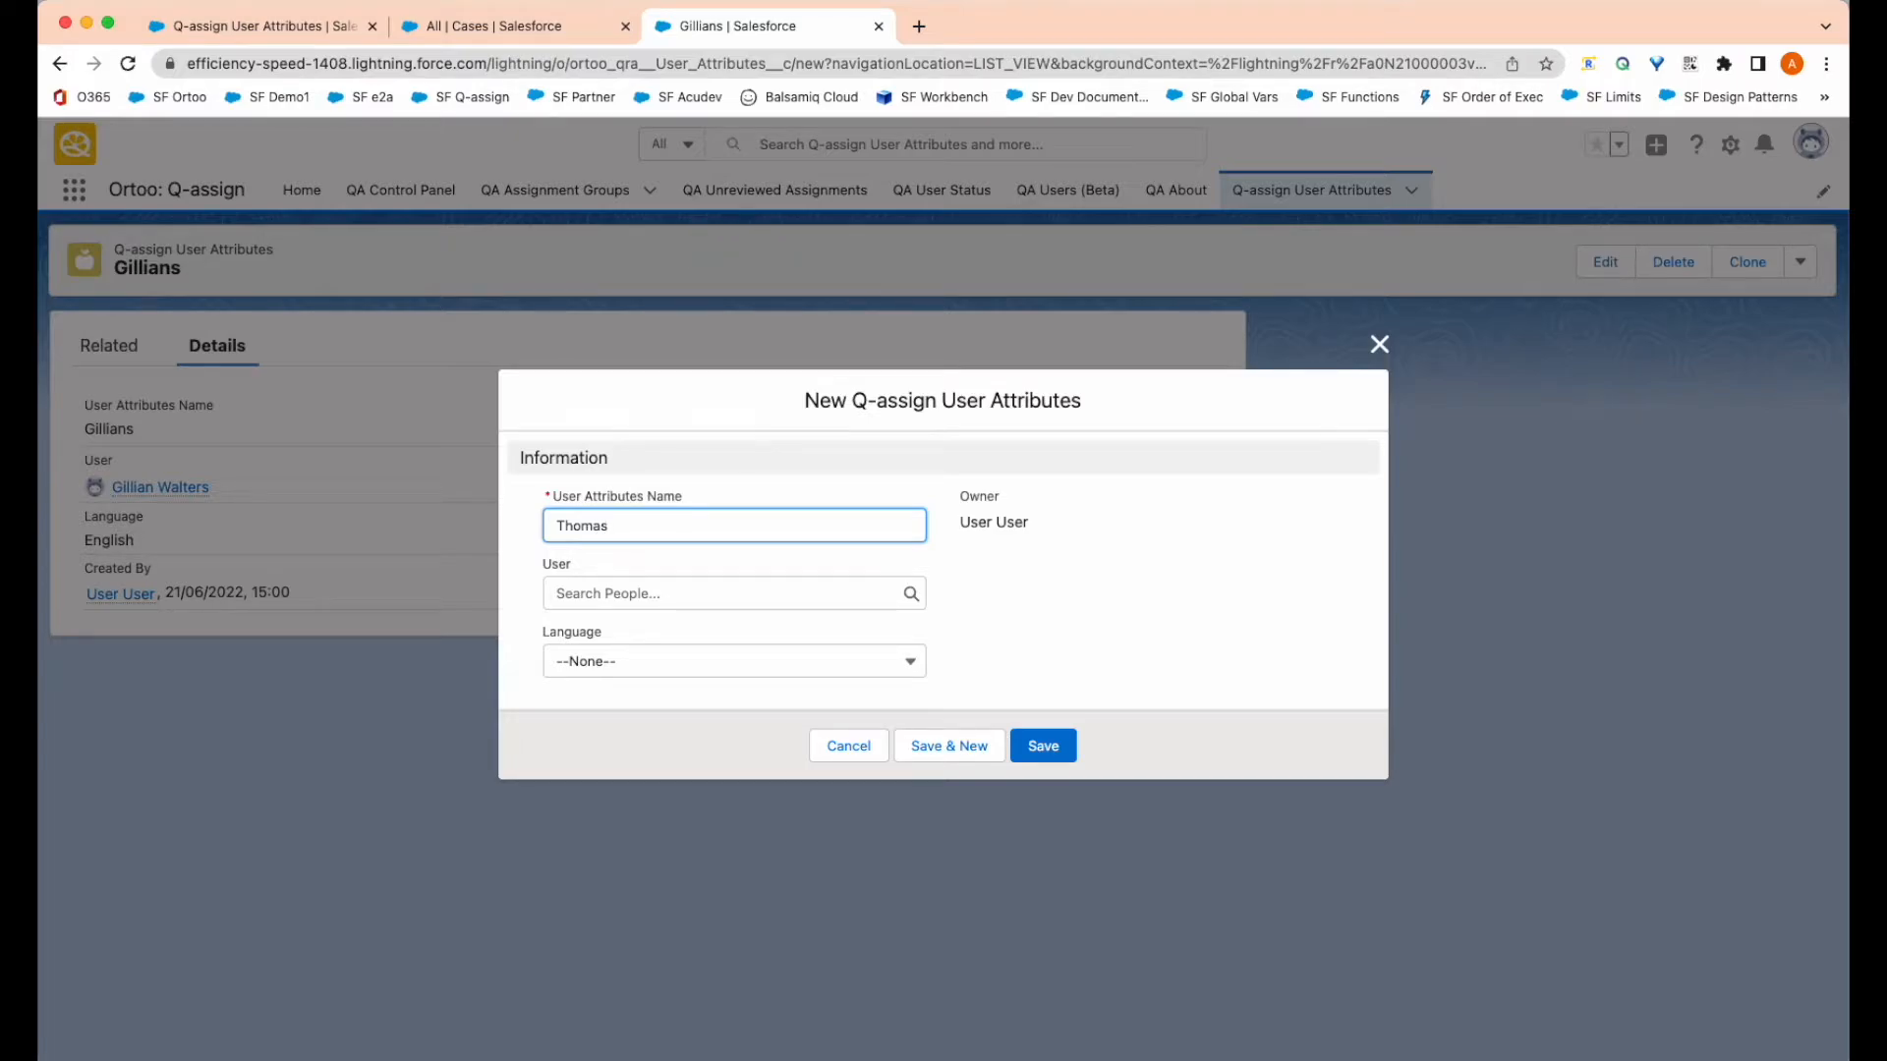
click(784, 593)
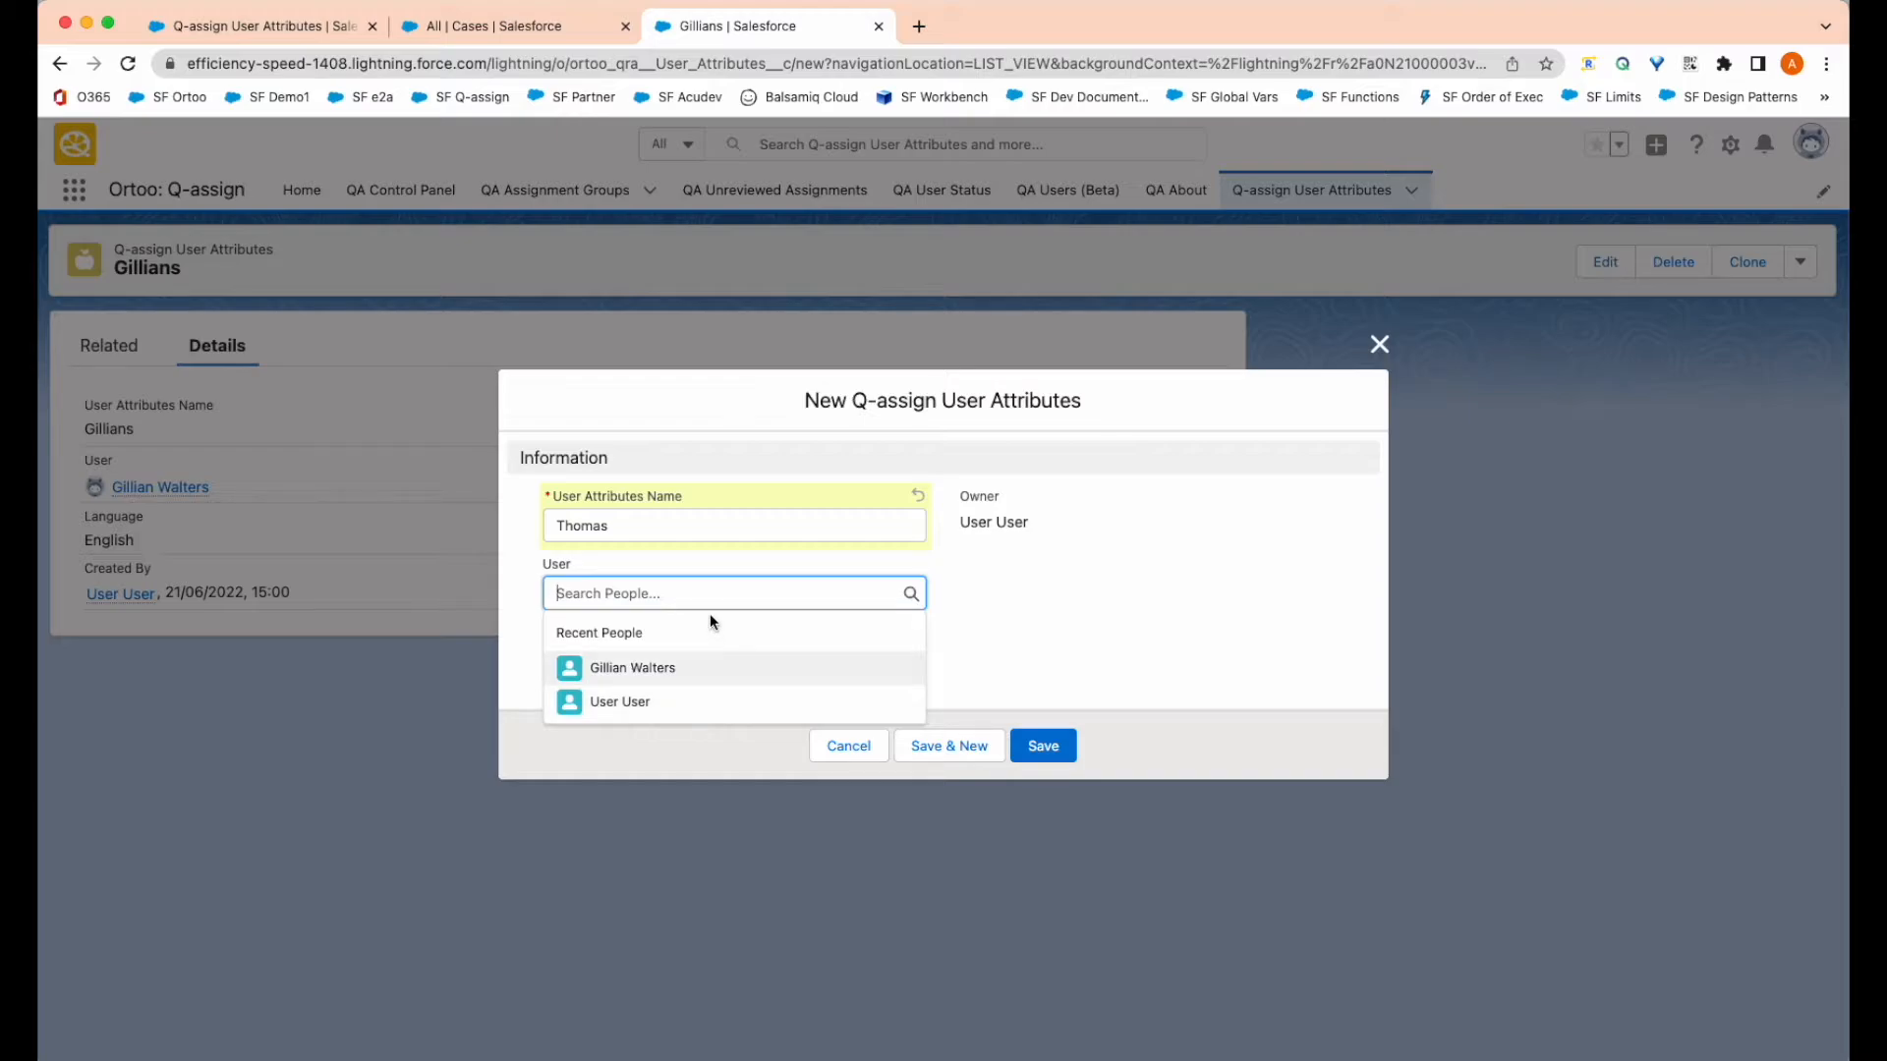
text(thomas)
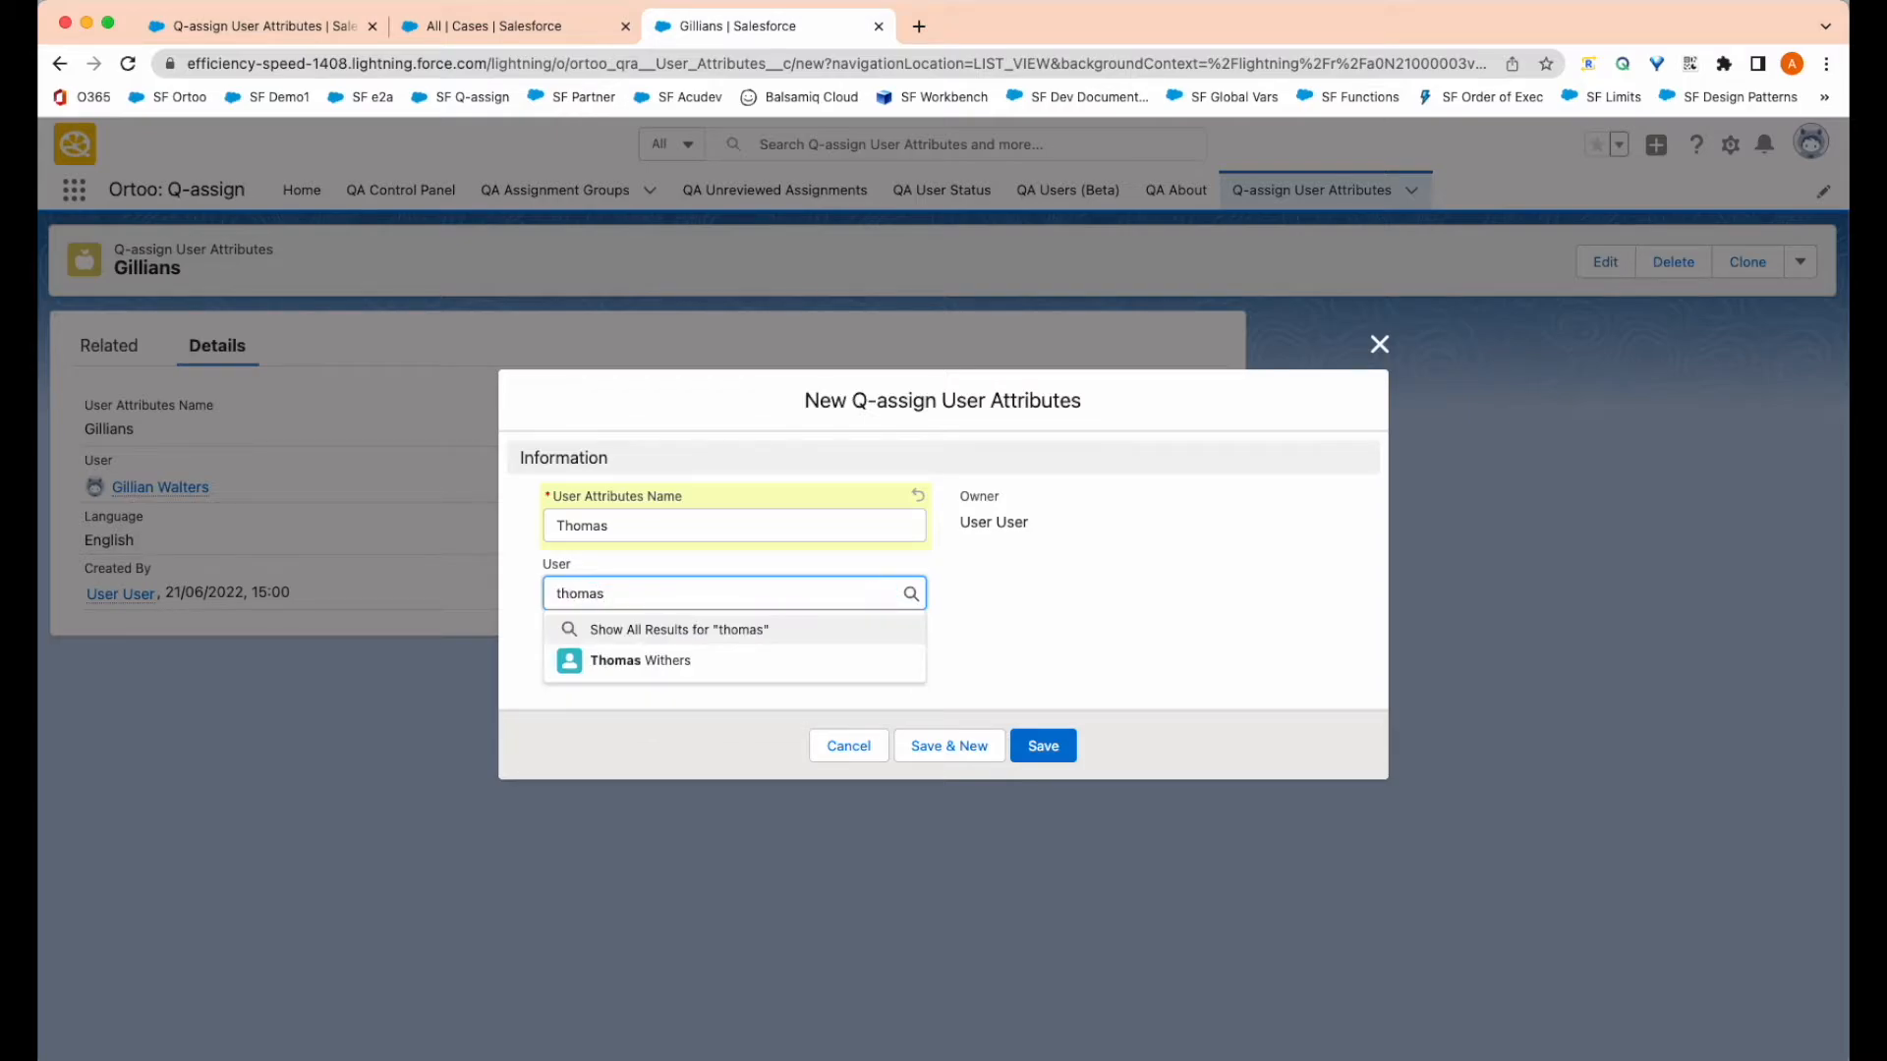
click(688, 667)
click(688, 672)
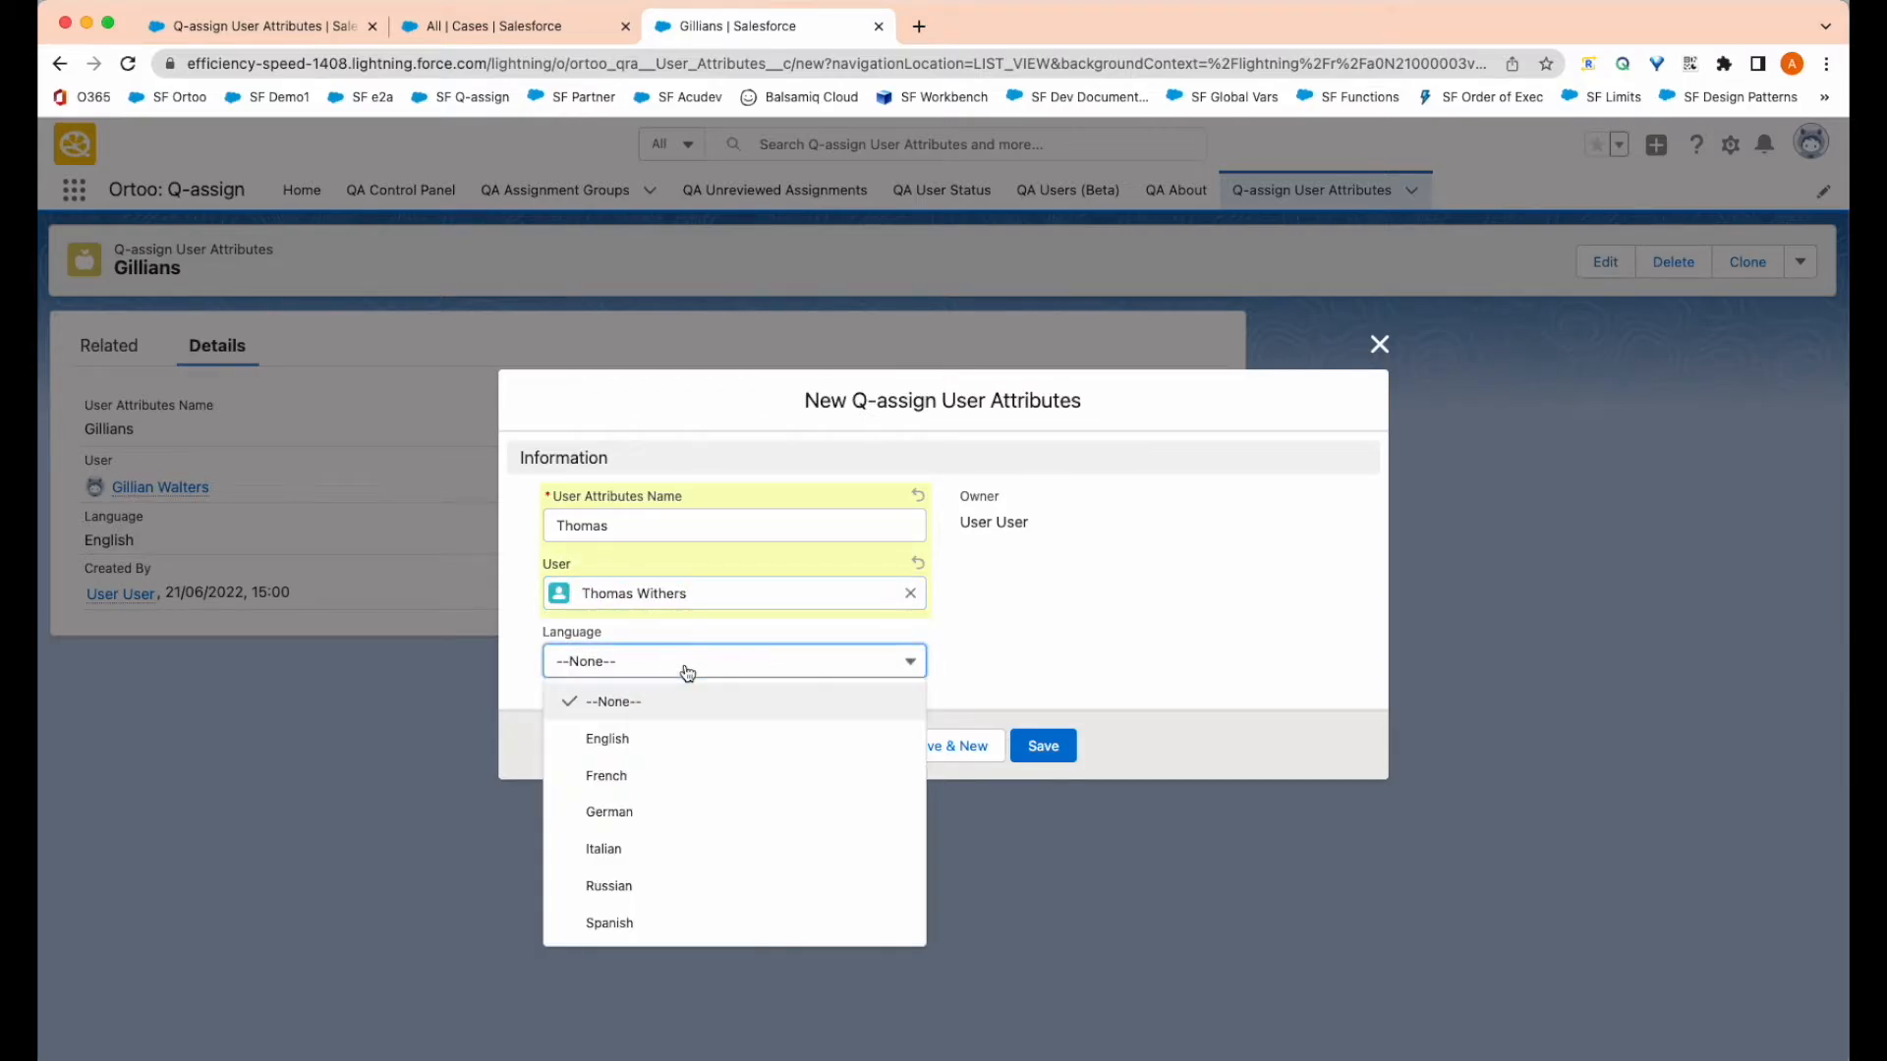
click(654, 781)
click(1044, 745)
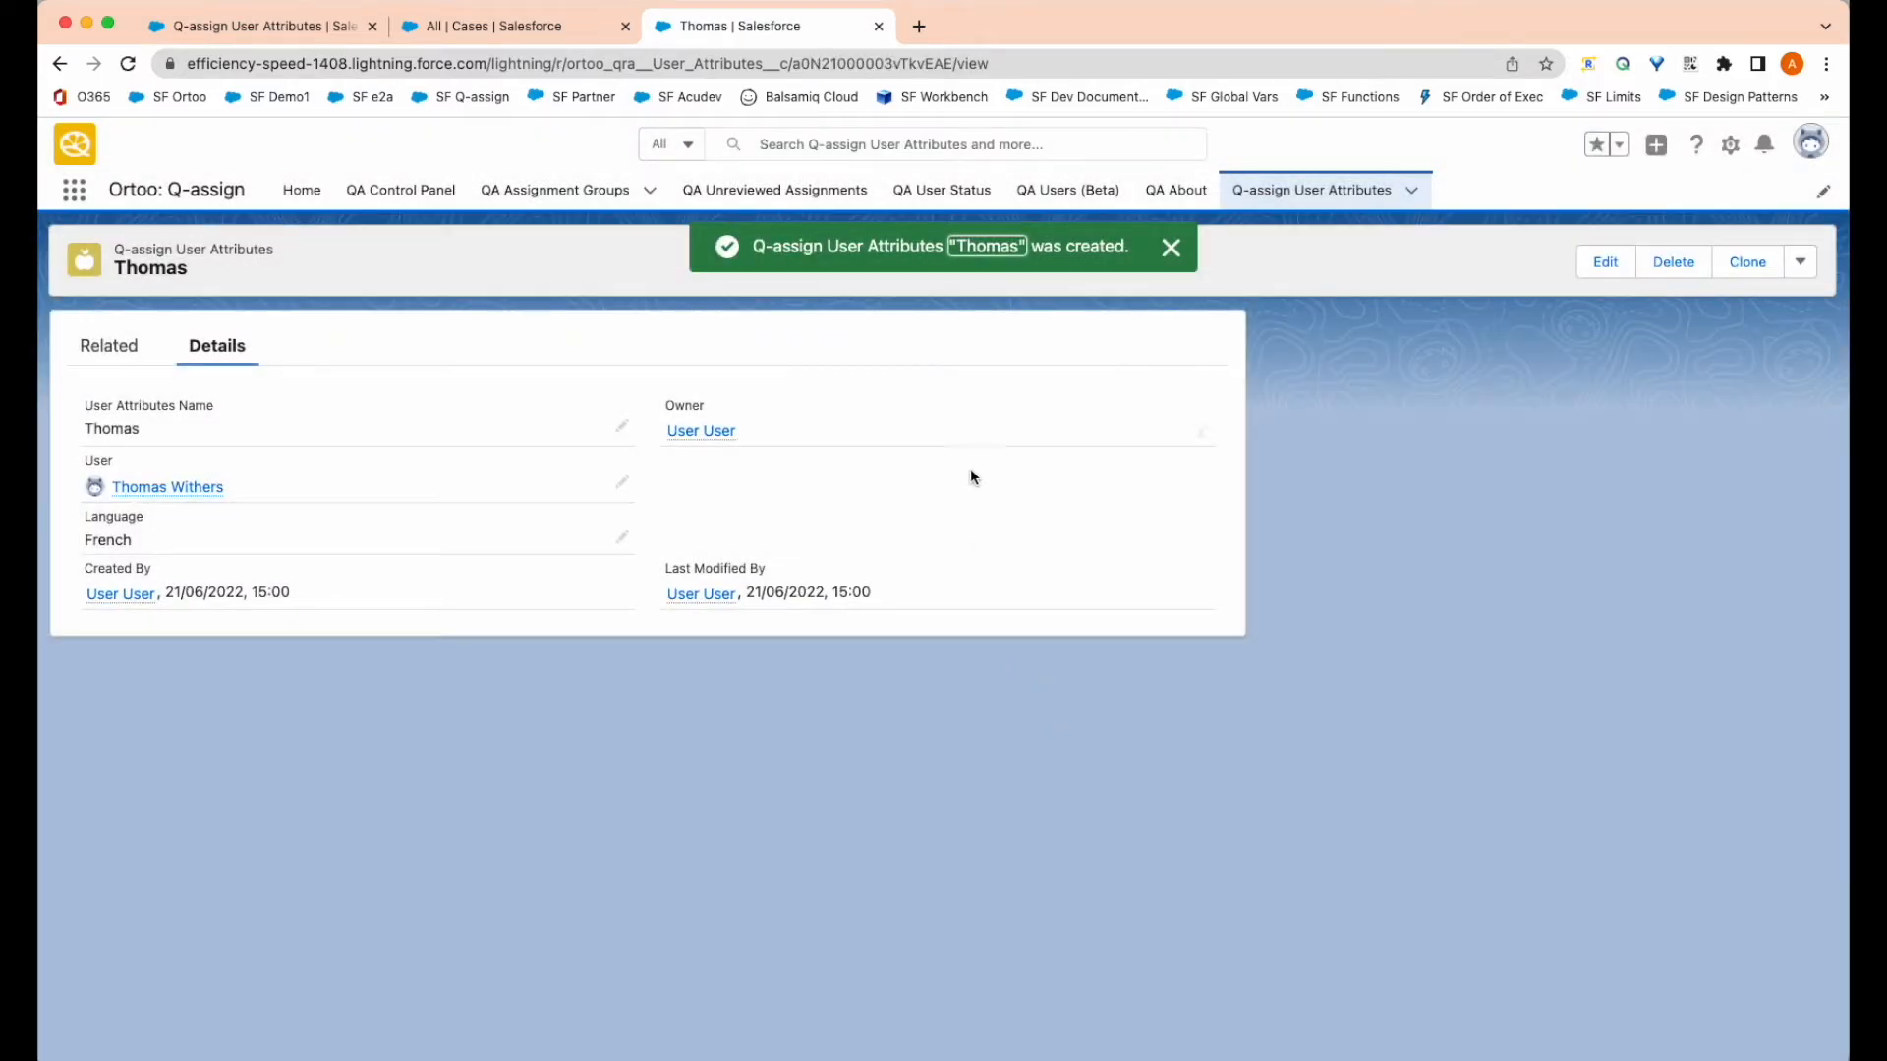
click(1294, 192)
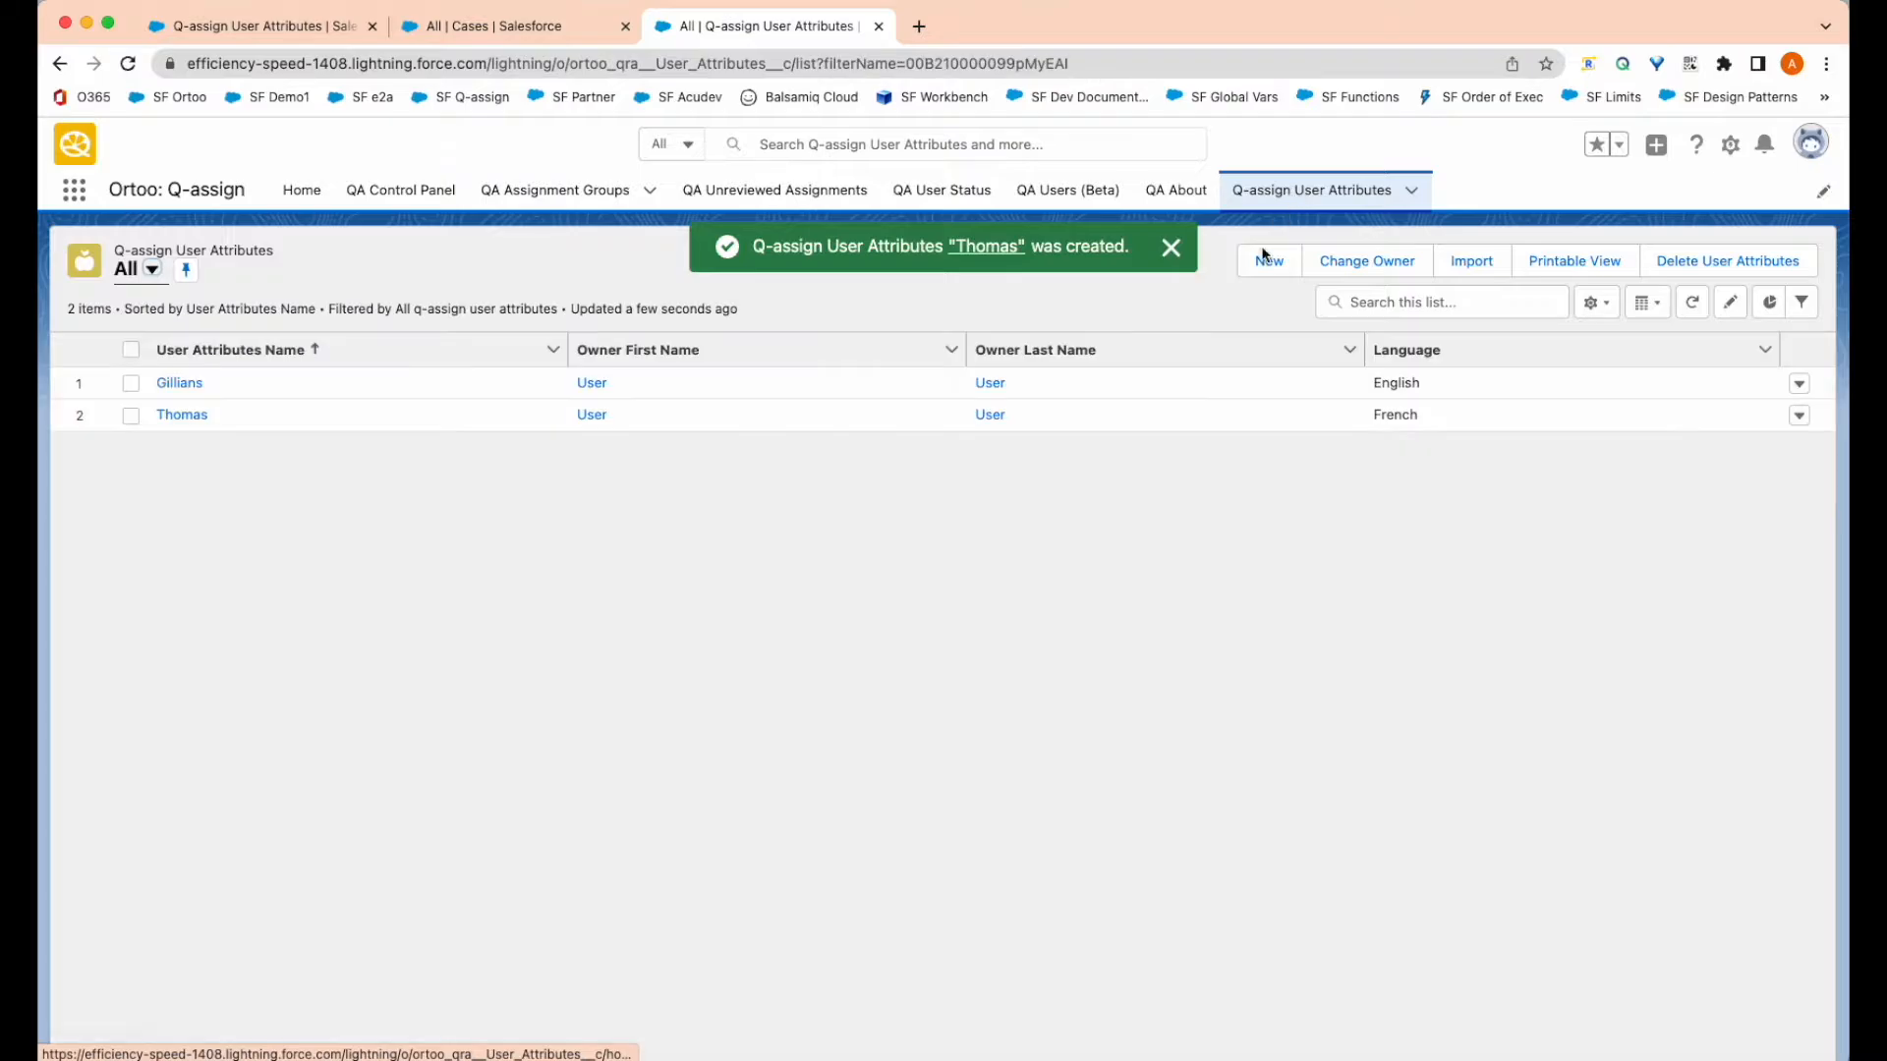
Step: In Setup, open the Q-assign User permission set's object settings for Q-assign User Attributes
click(285, 27)
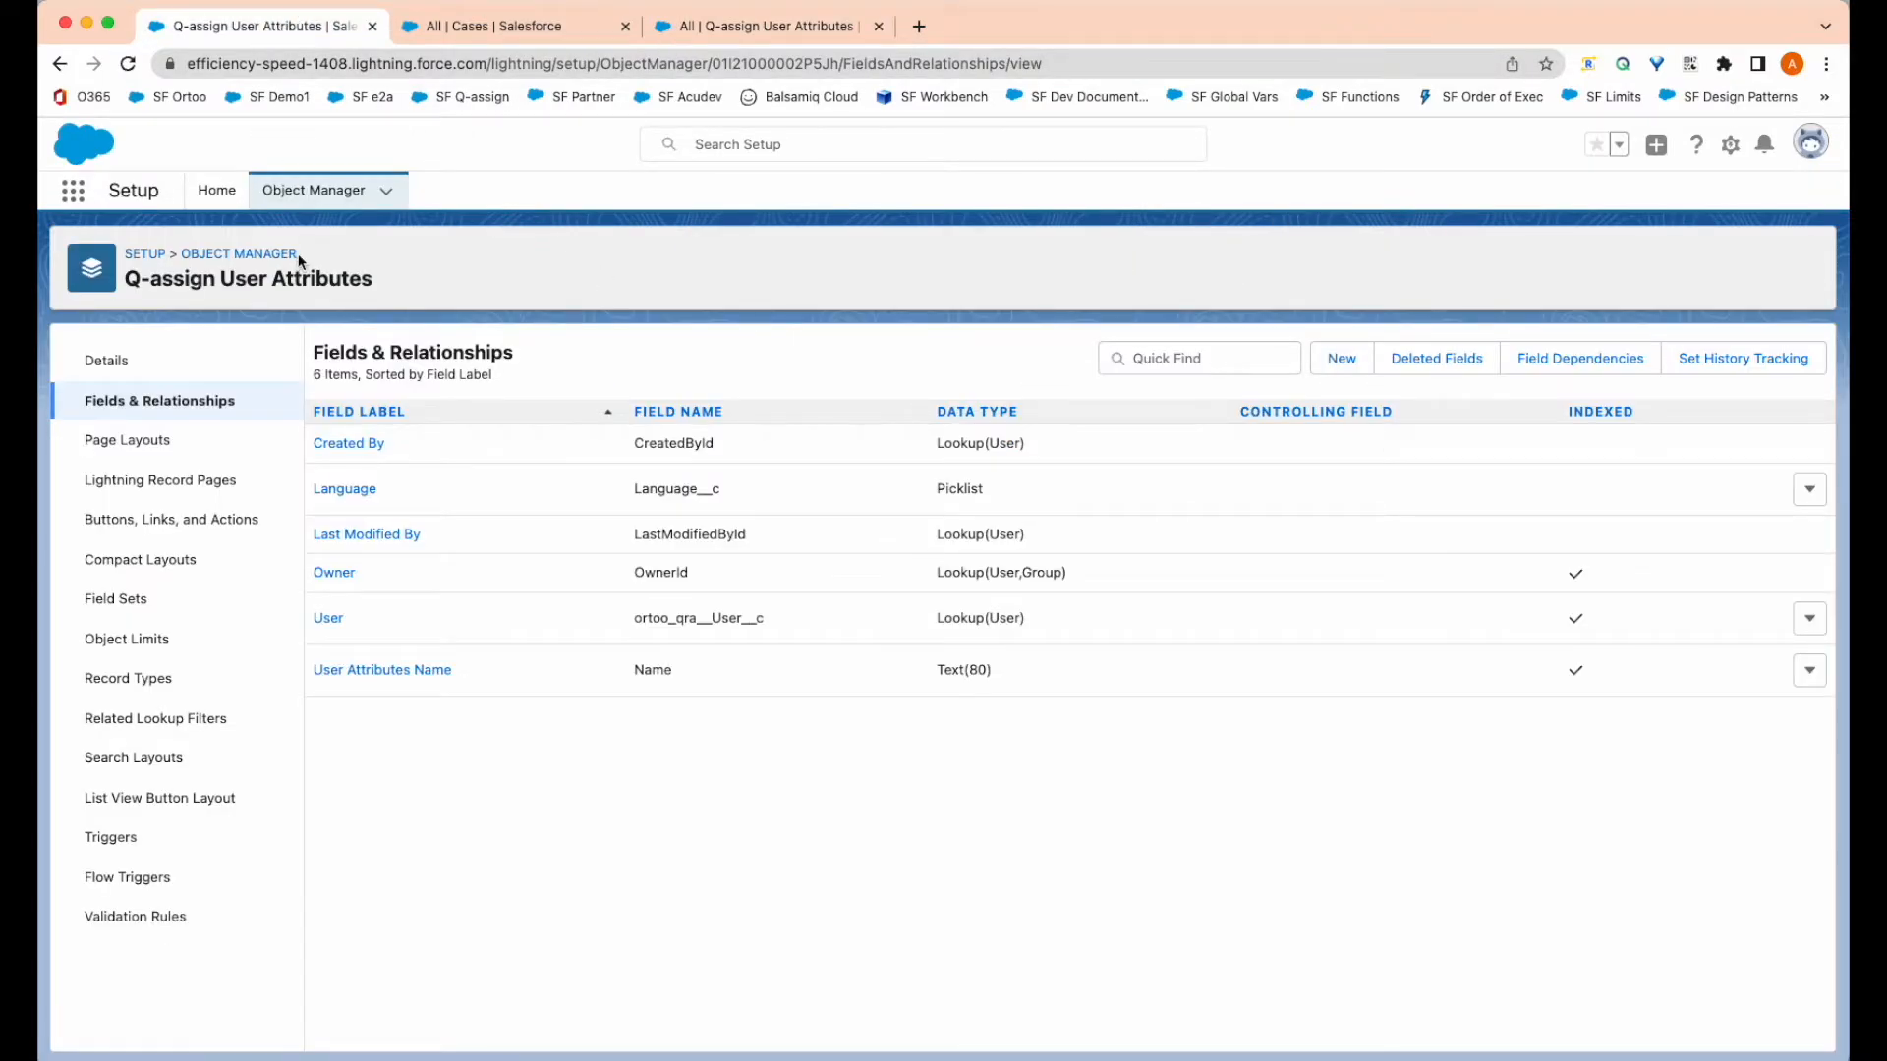
click(213, 197)
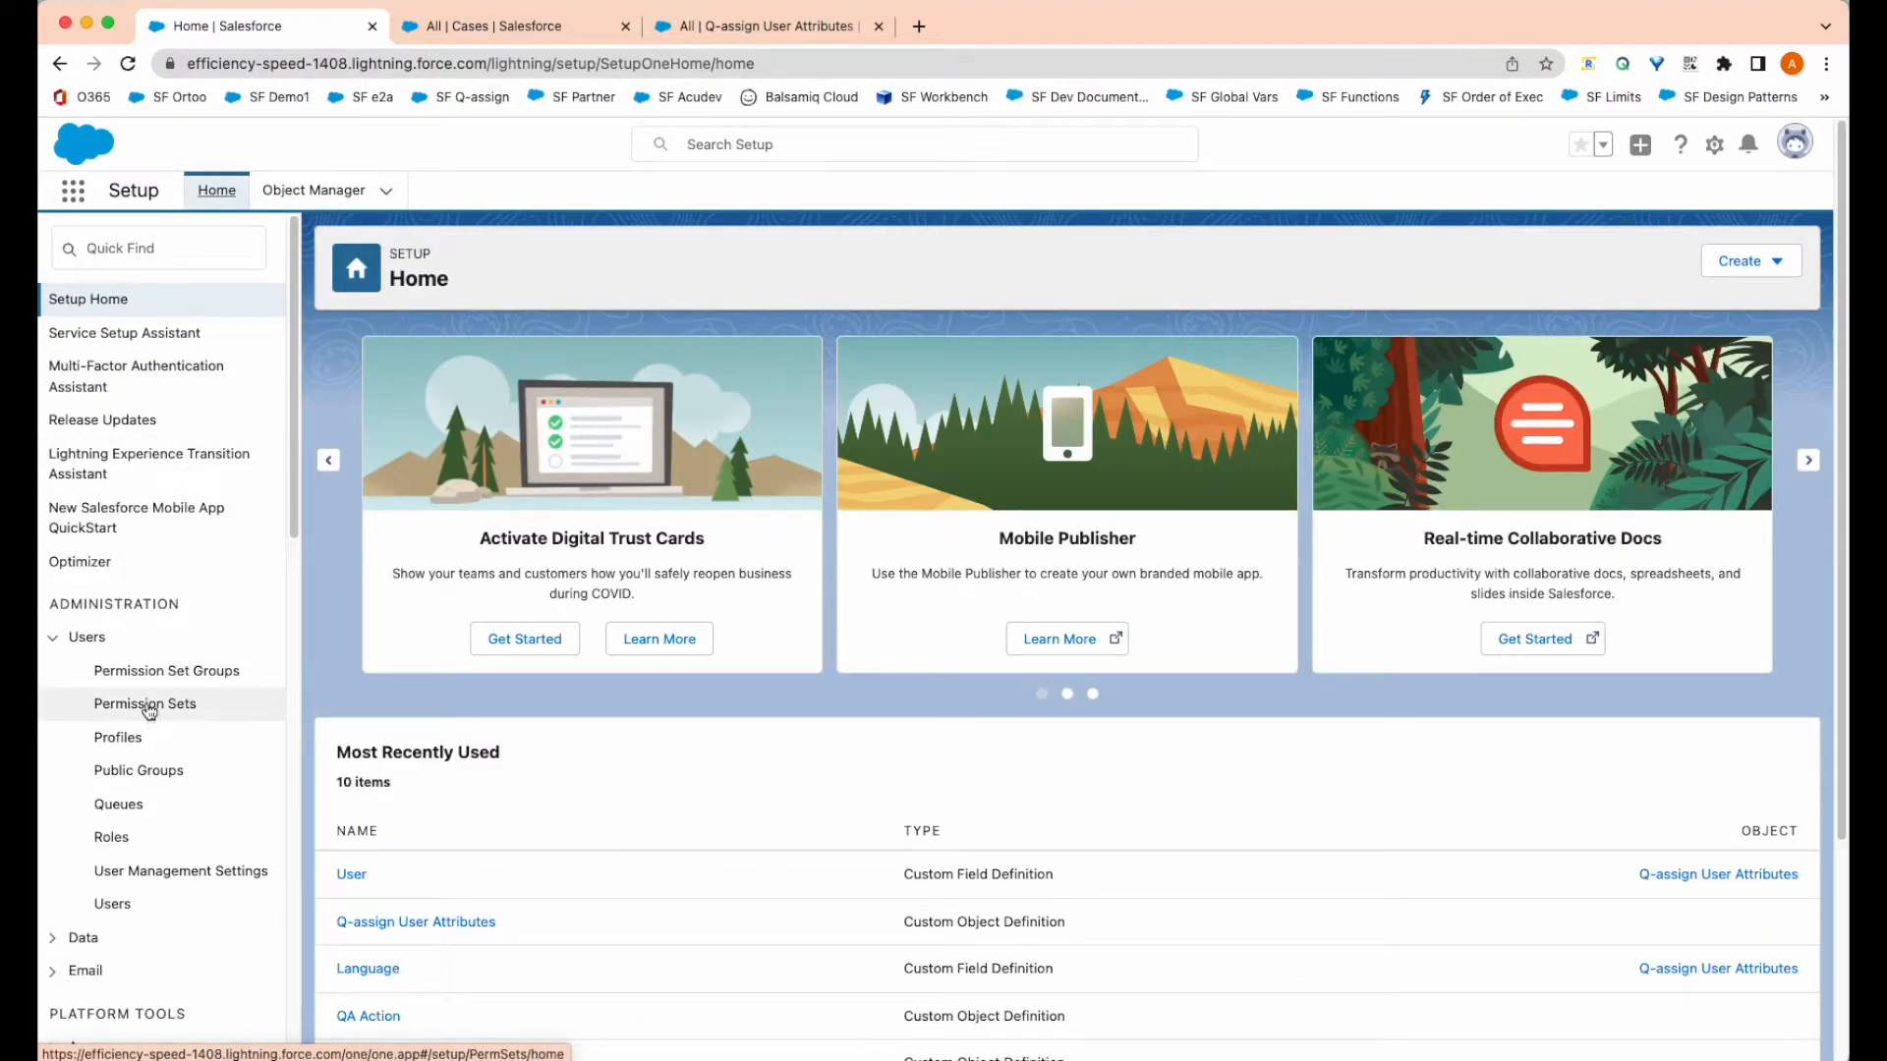
click(148, 705)
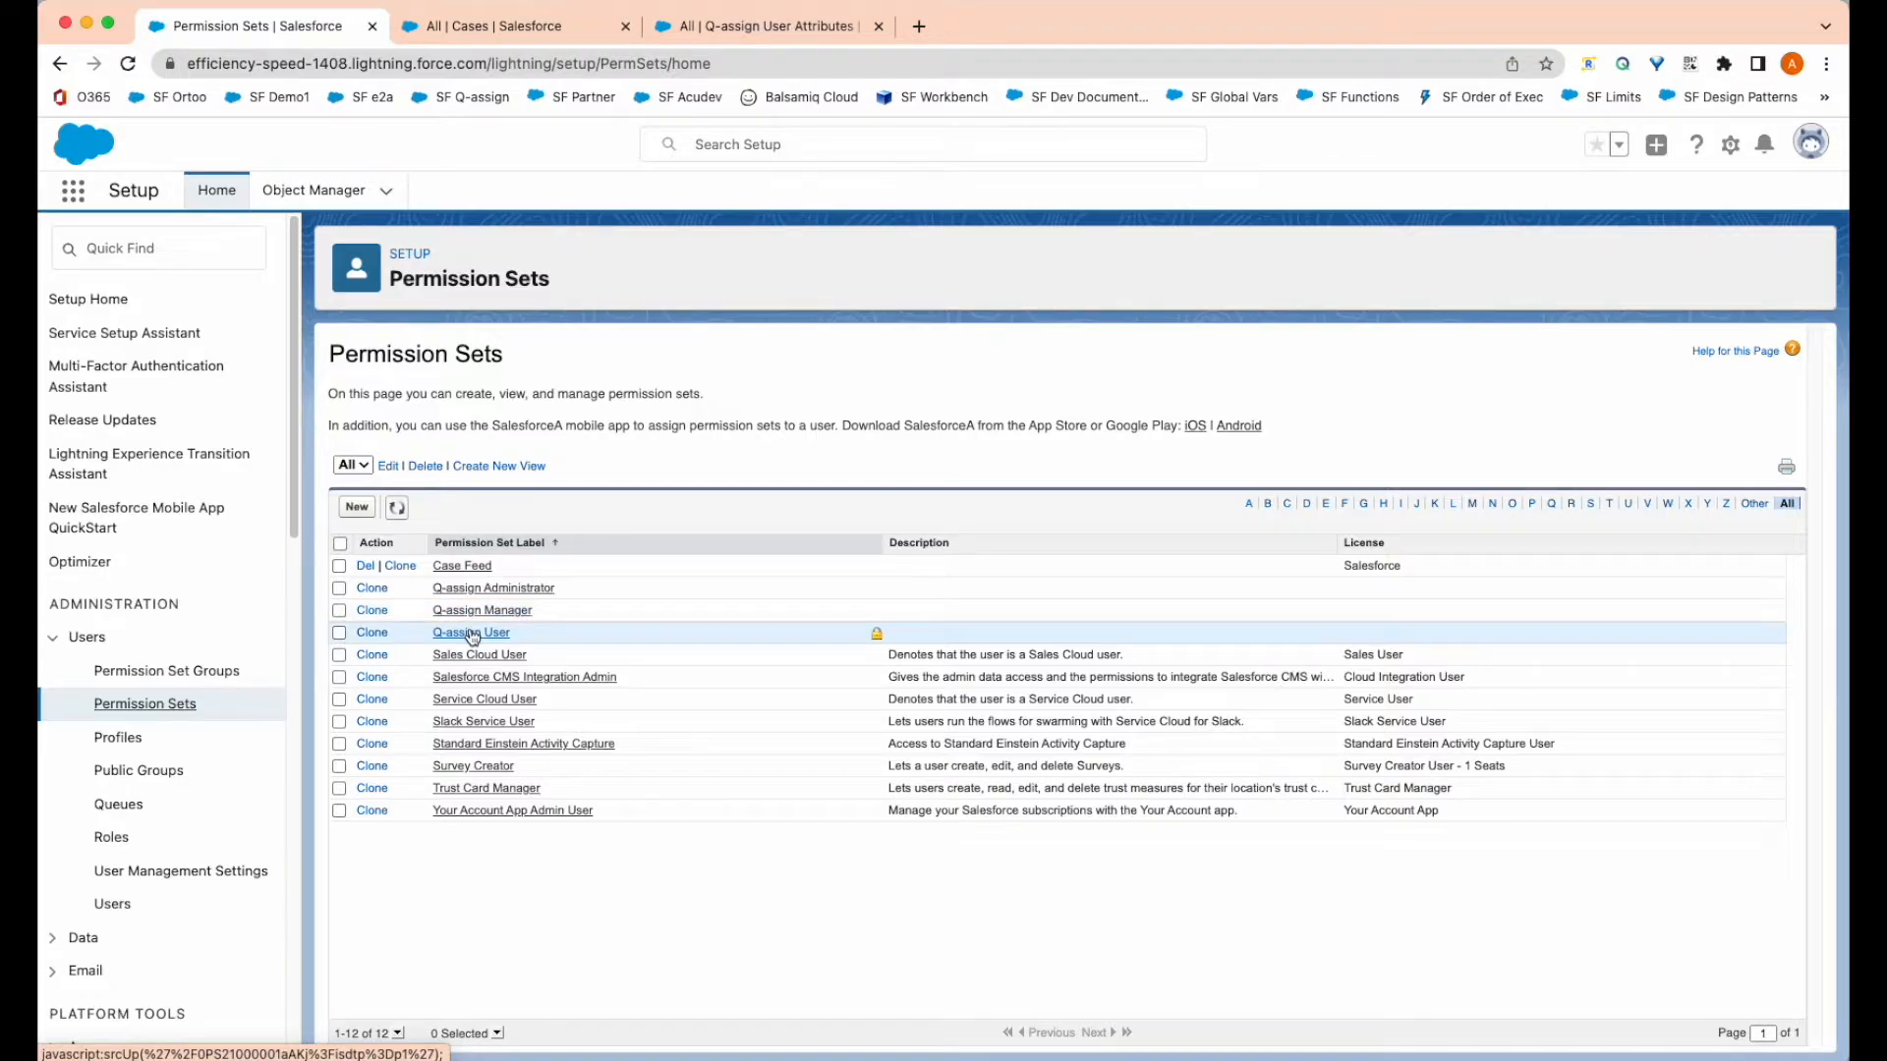
click(472, 634)
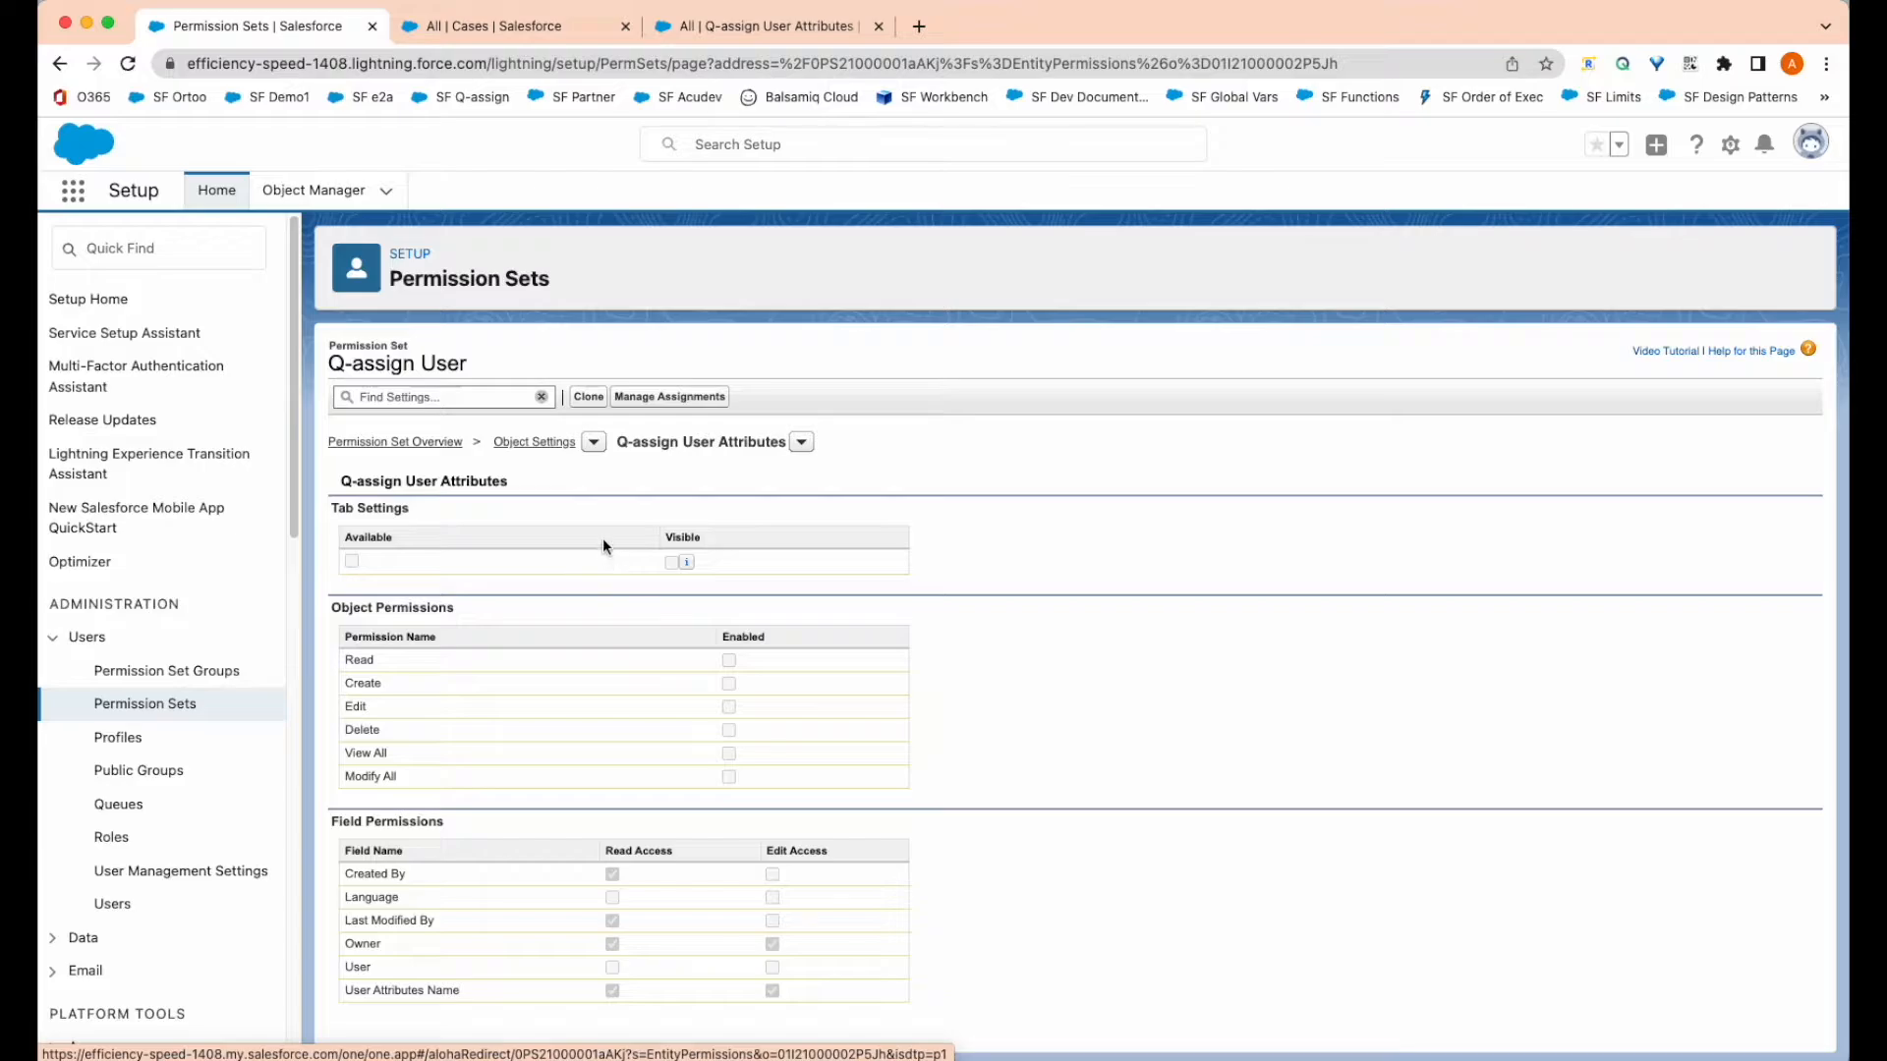
Step: Clone the permission set as Q-assign User Extended, API name Q_assign_User_Ext, with description "Q-assign User with User Attributes access"
click(588, 398)
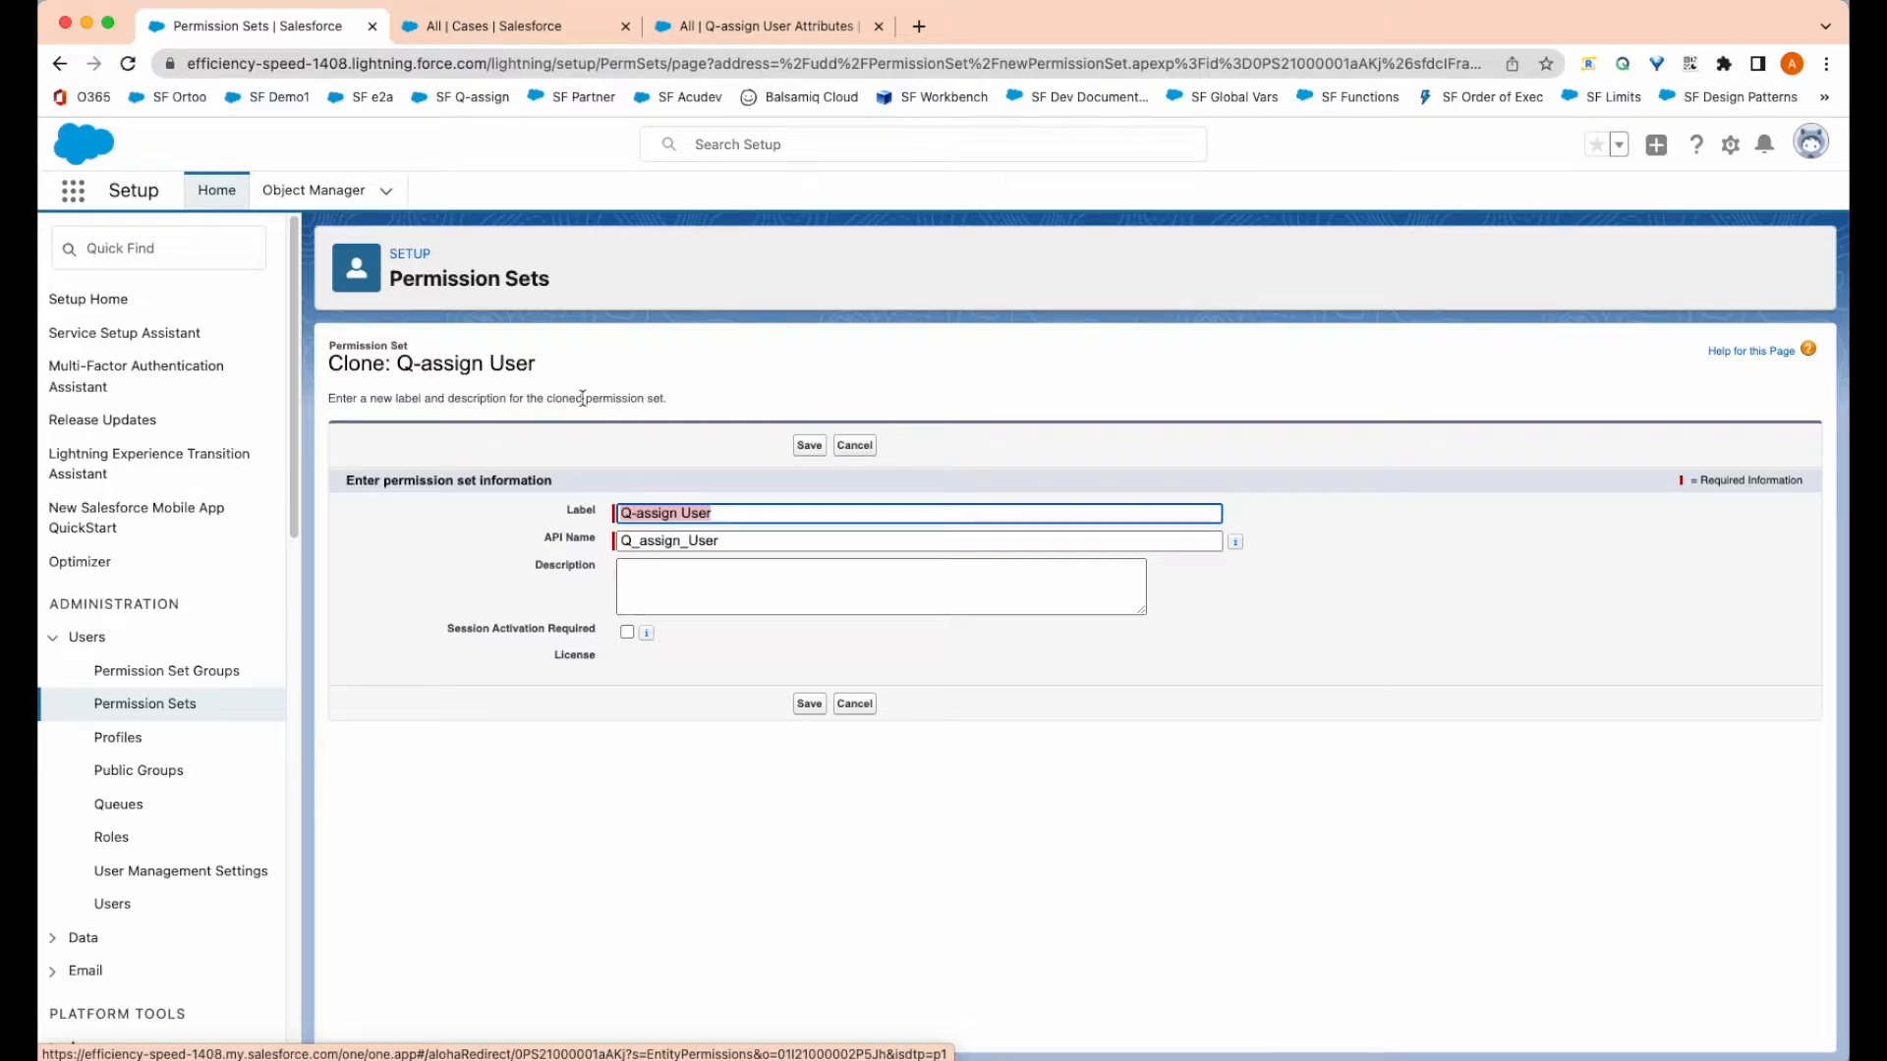
click(784, 510)
text(Extended)
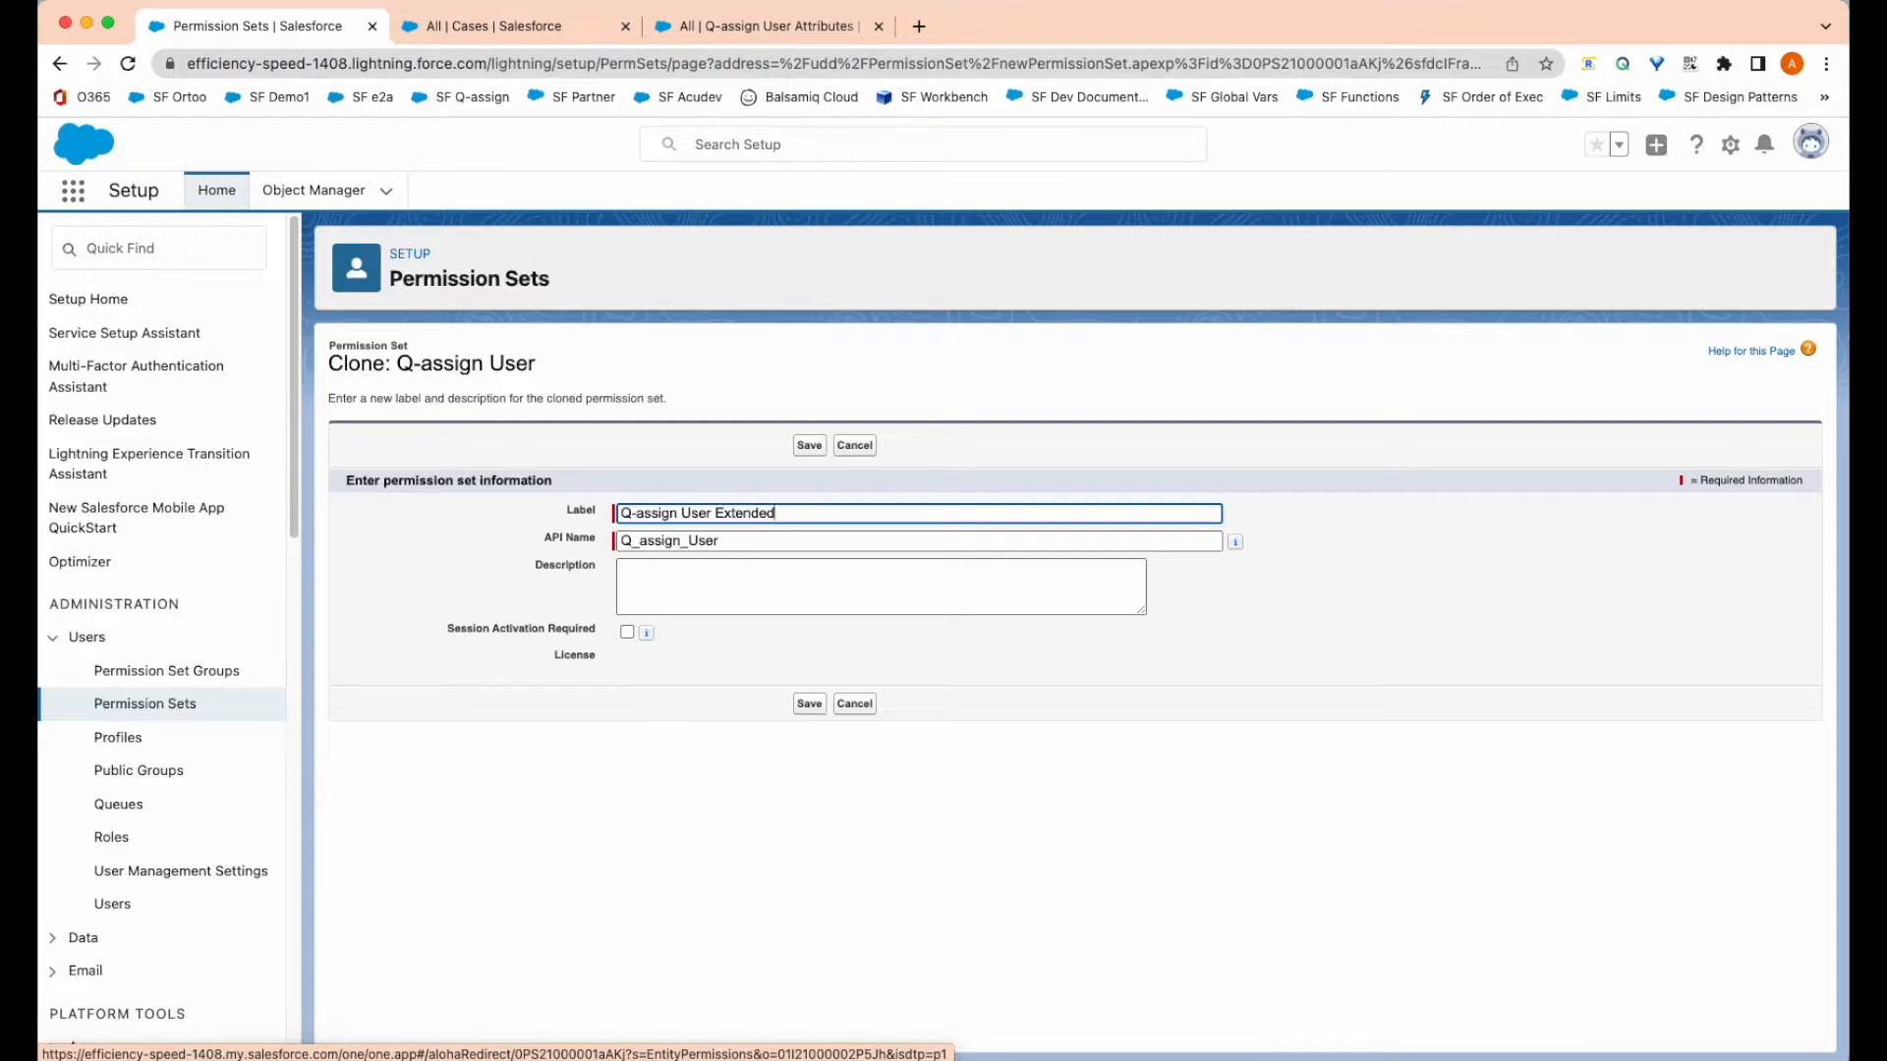
key(Tab)
key(Right)
text(_Ext)
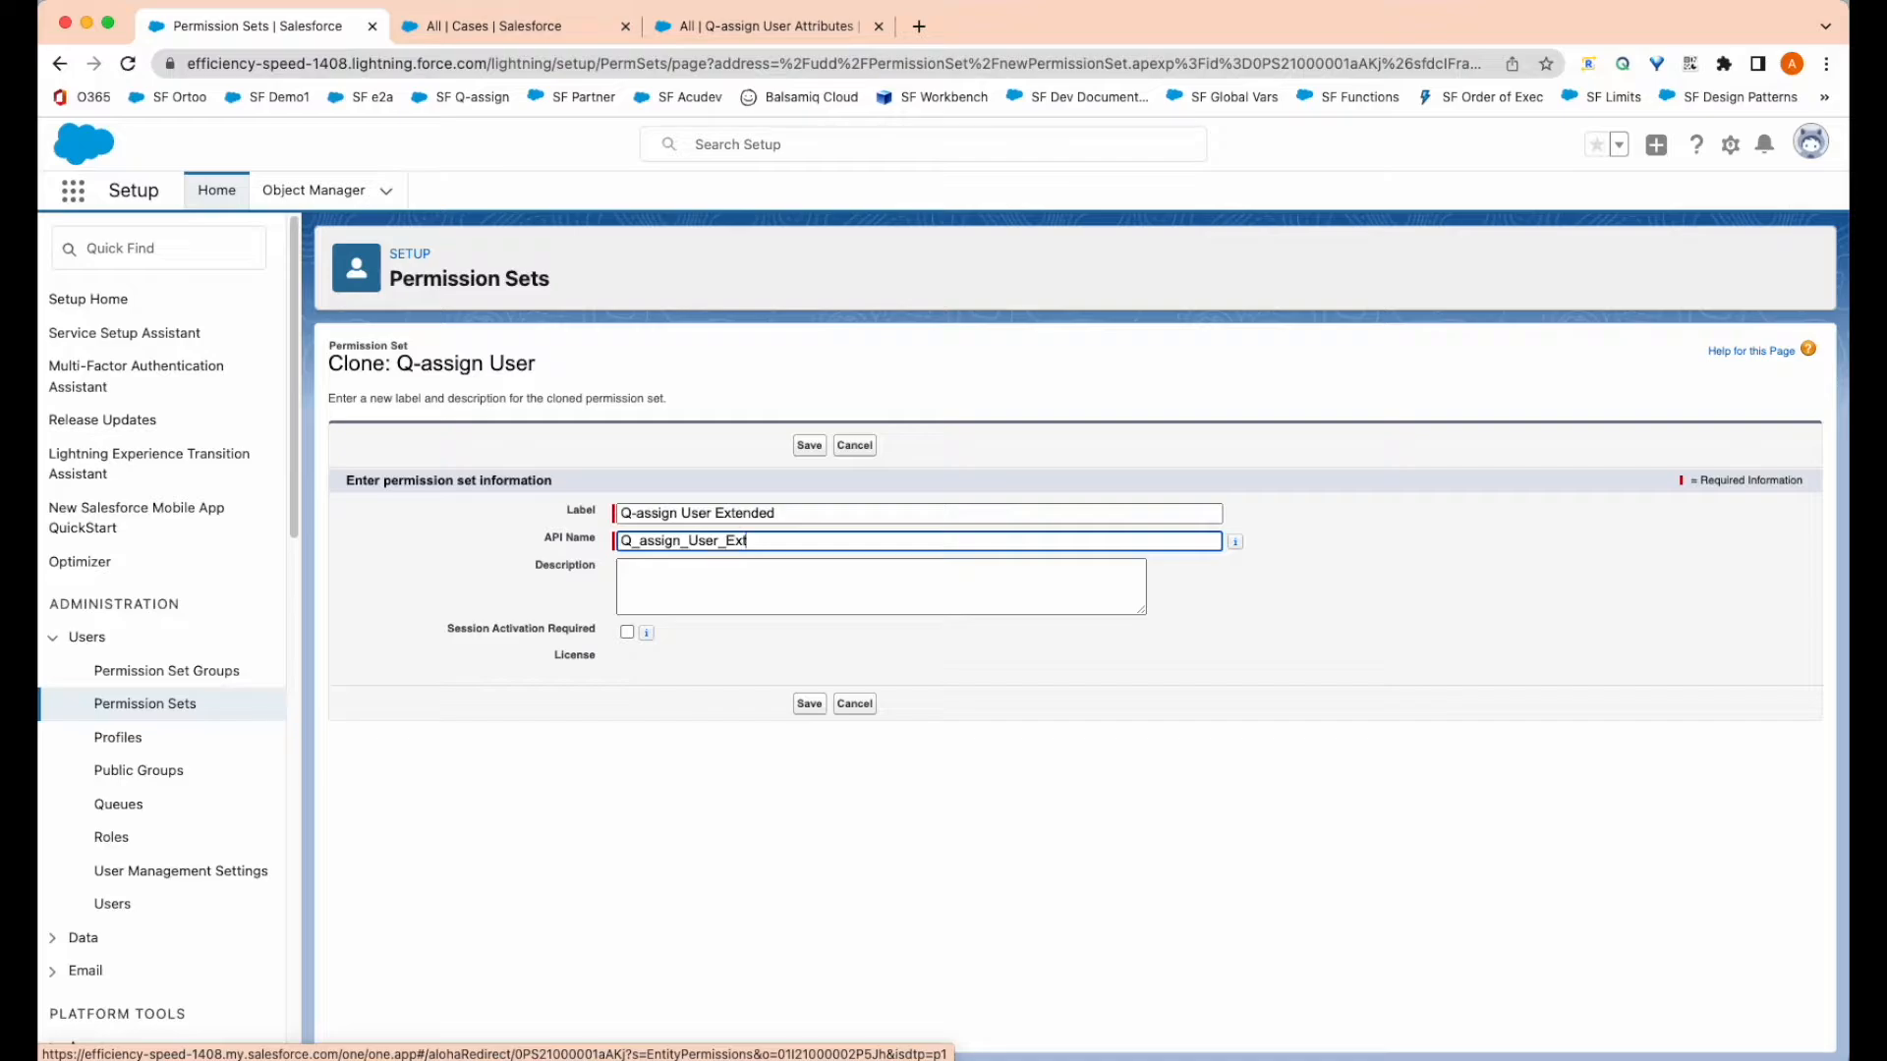
click(873, 584)
text(Q)
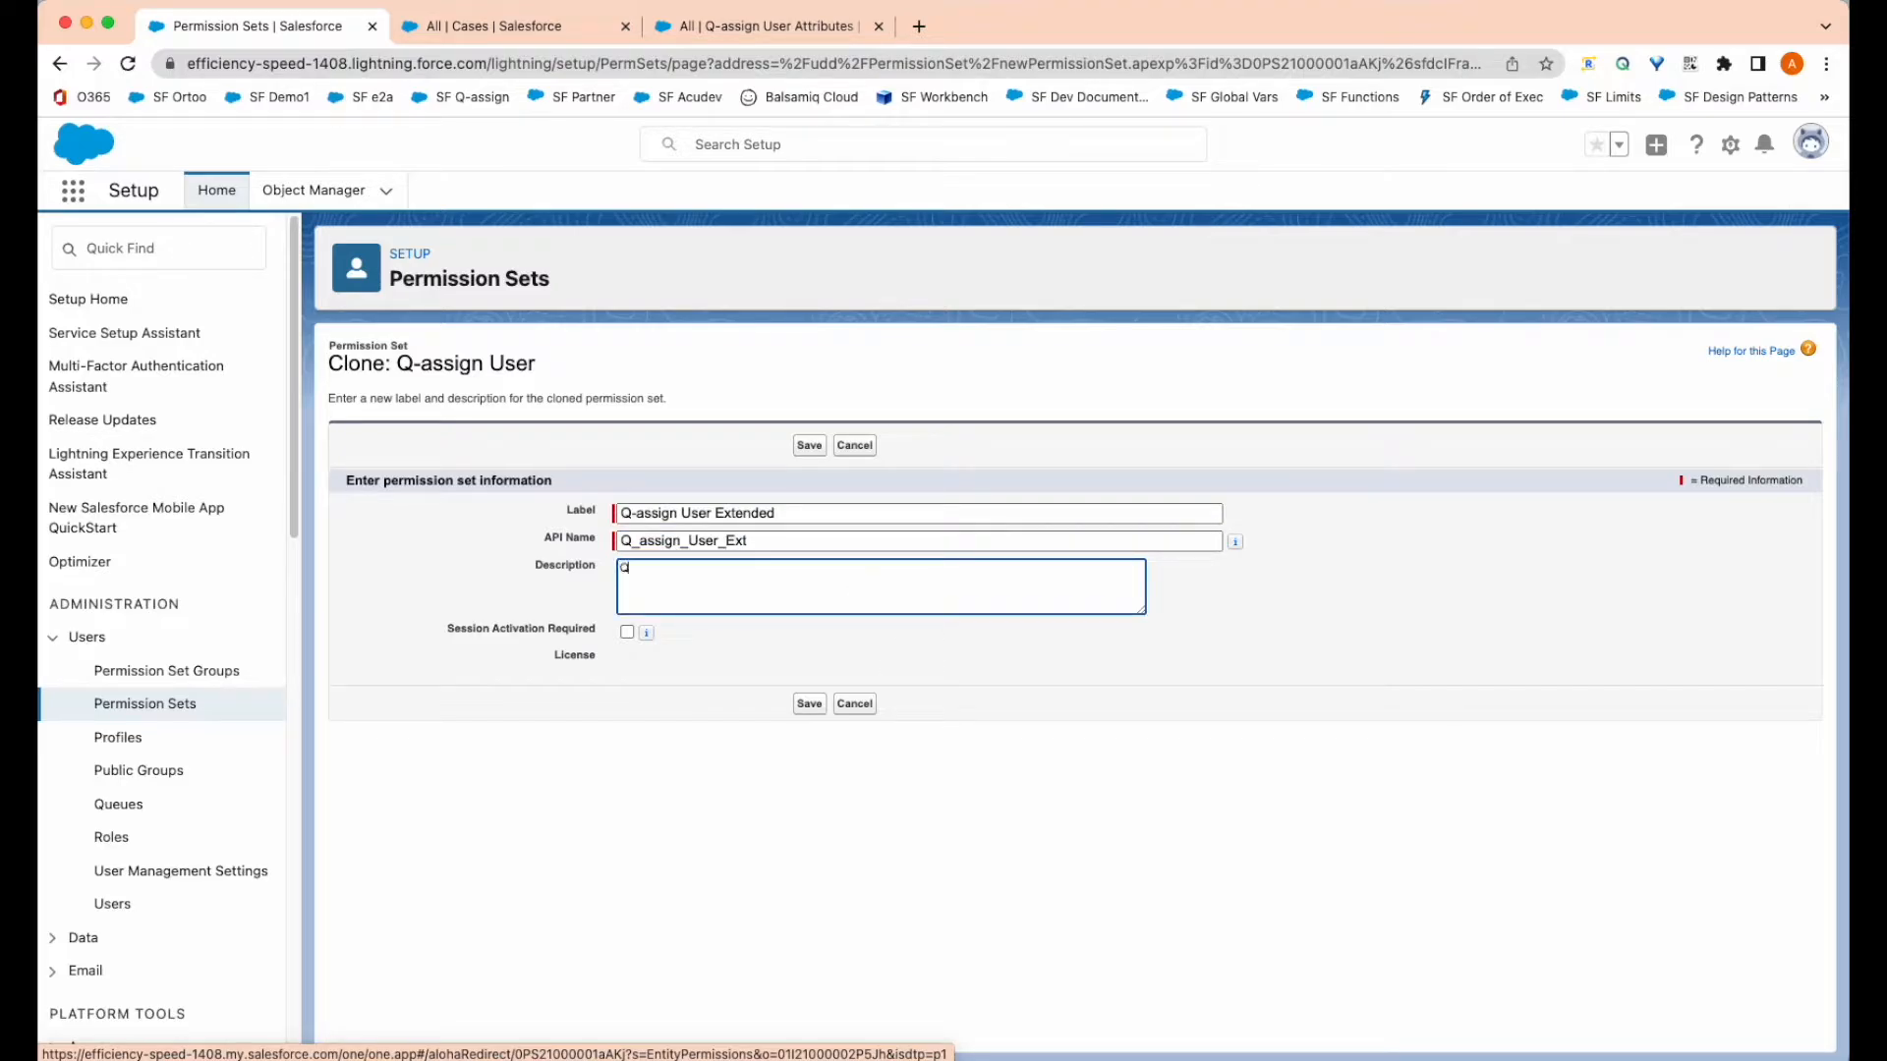
text(-assign User with User Attributes access)
click(809, 703)
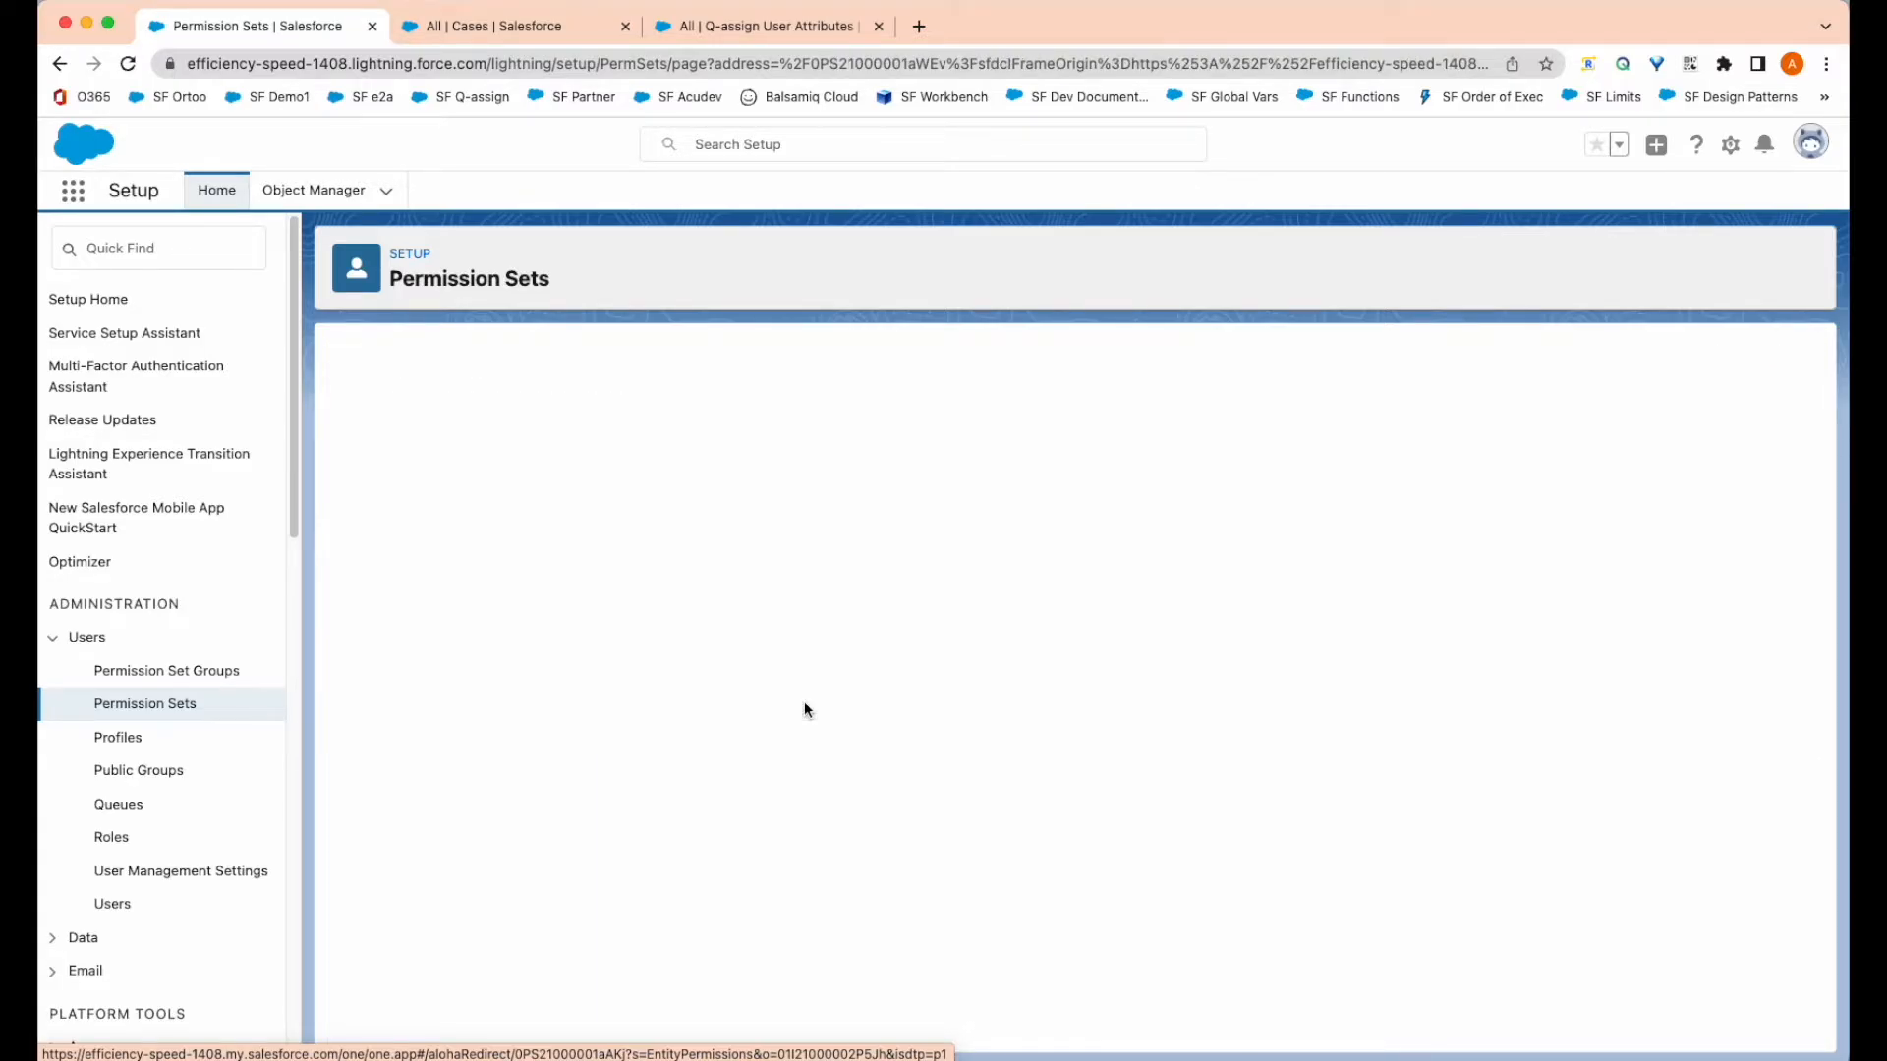
Step: For Q-assign User Attributes in the cloned set, make the tab available and visible, enable View All and Language edit access, and save
click(749, 710)
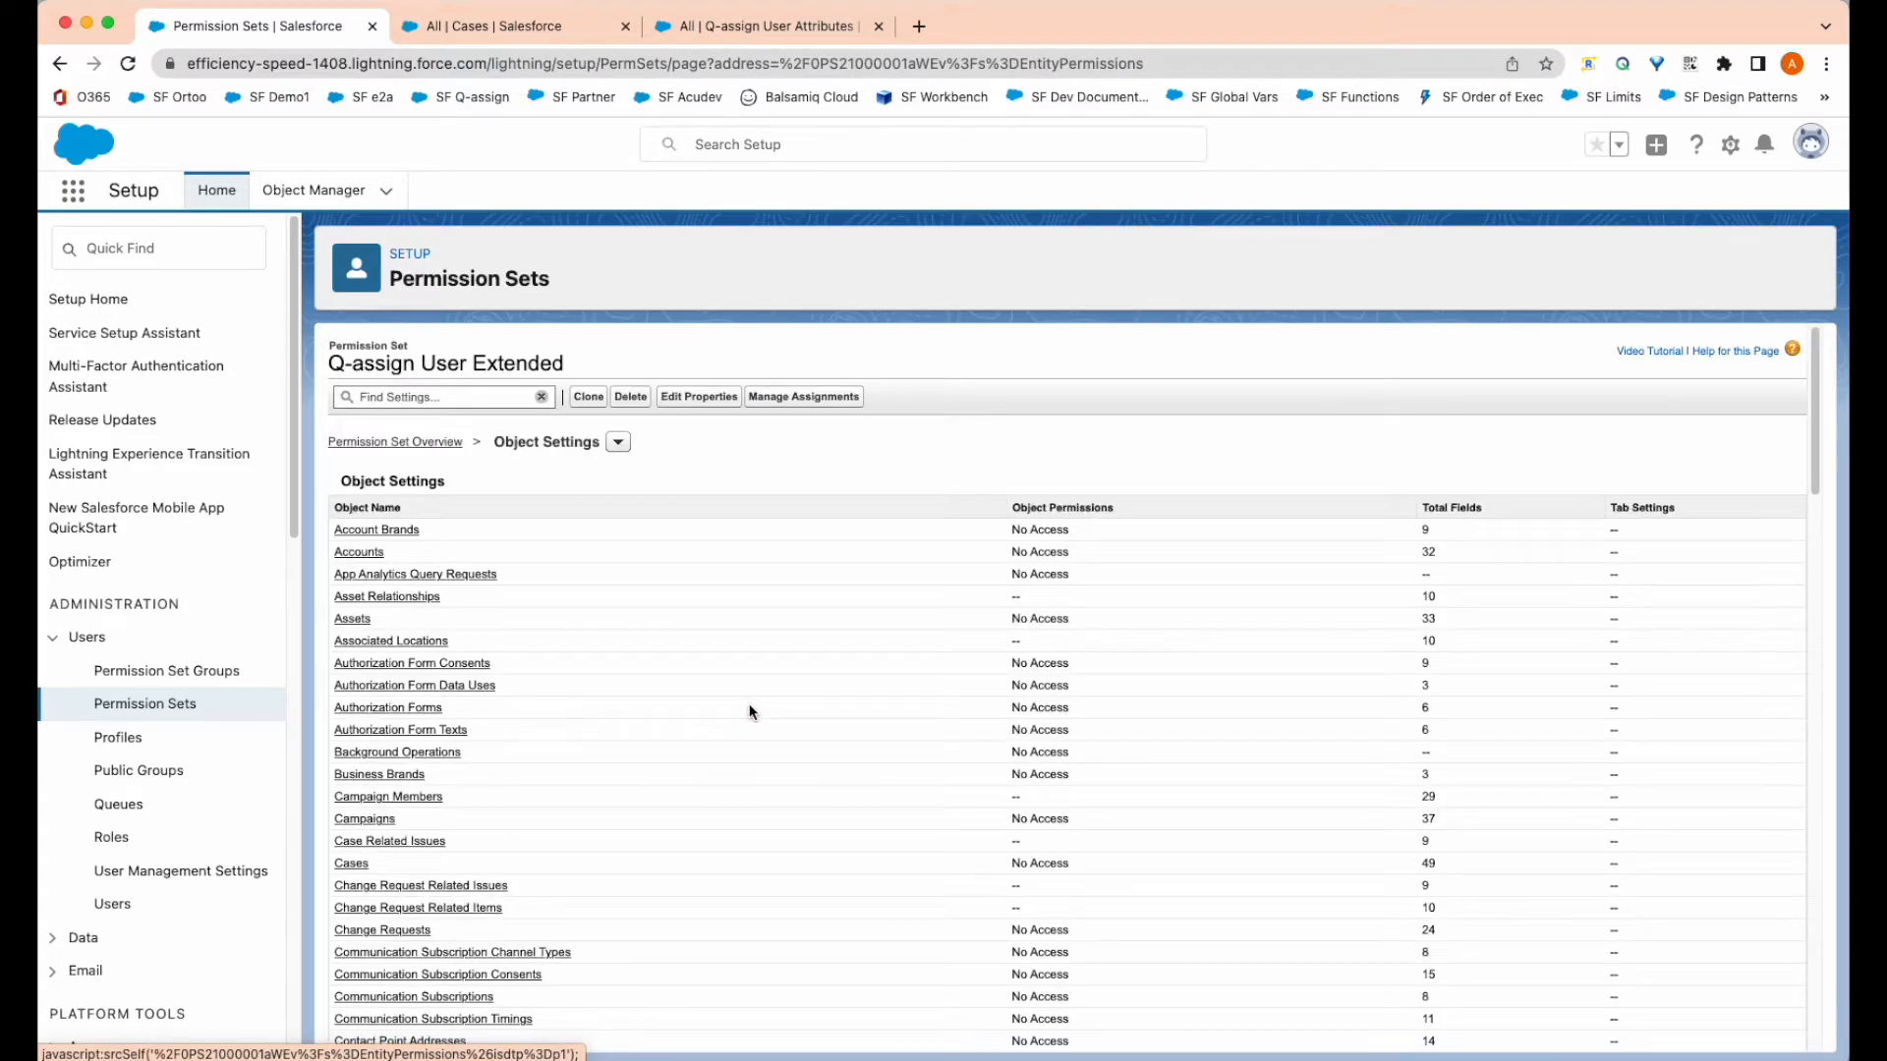
scroll(559, 669, down, 10)
scroll(559, 675, down, 5)
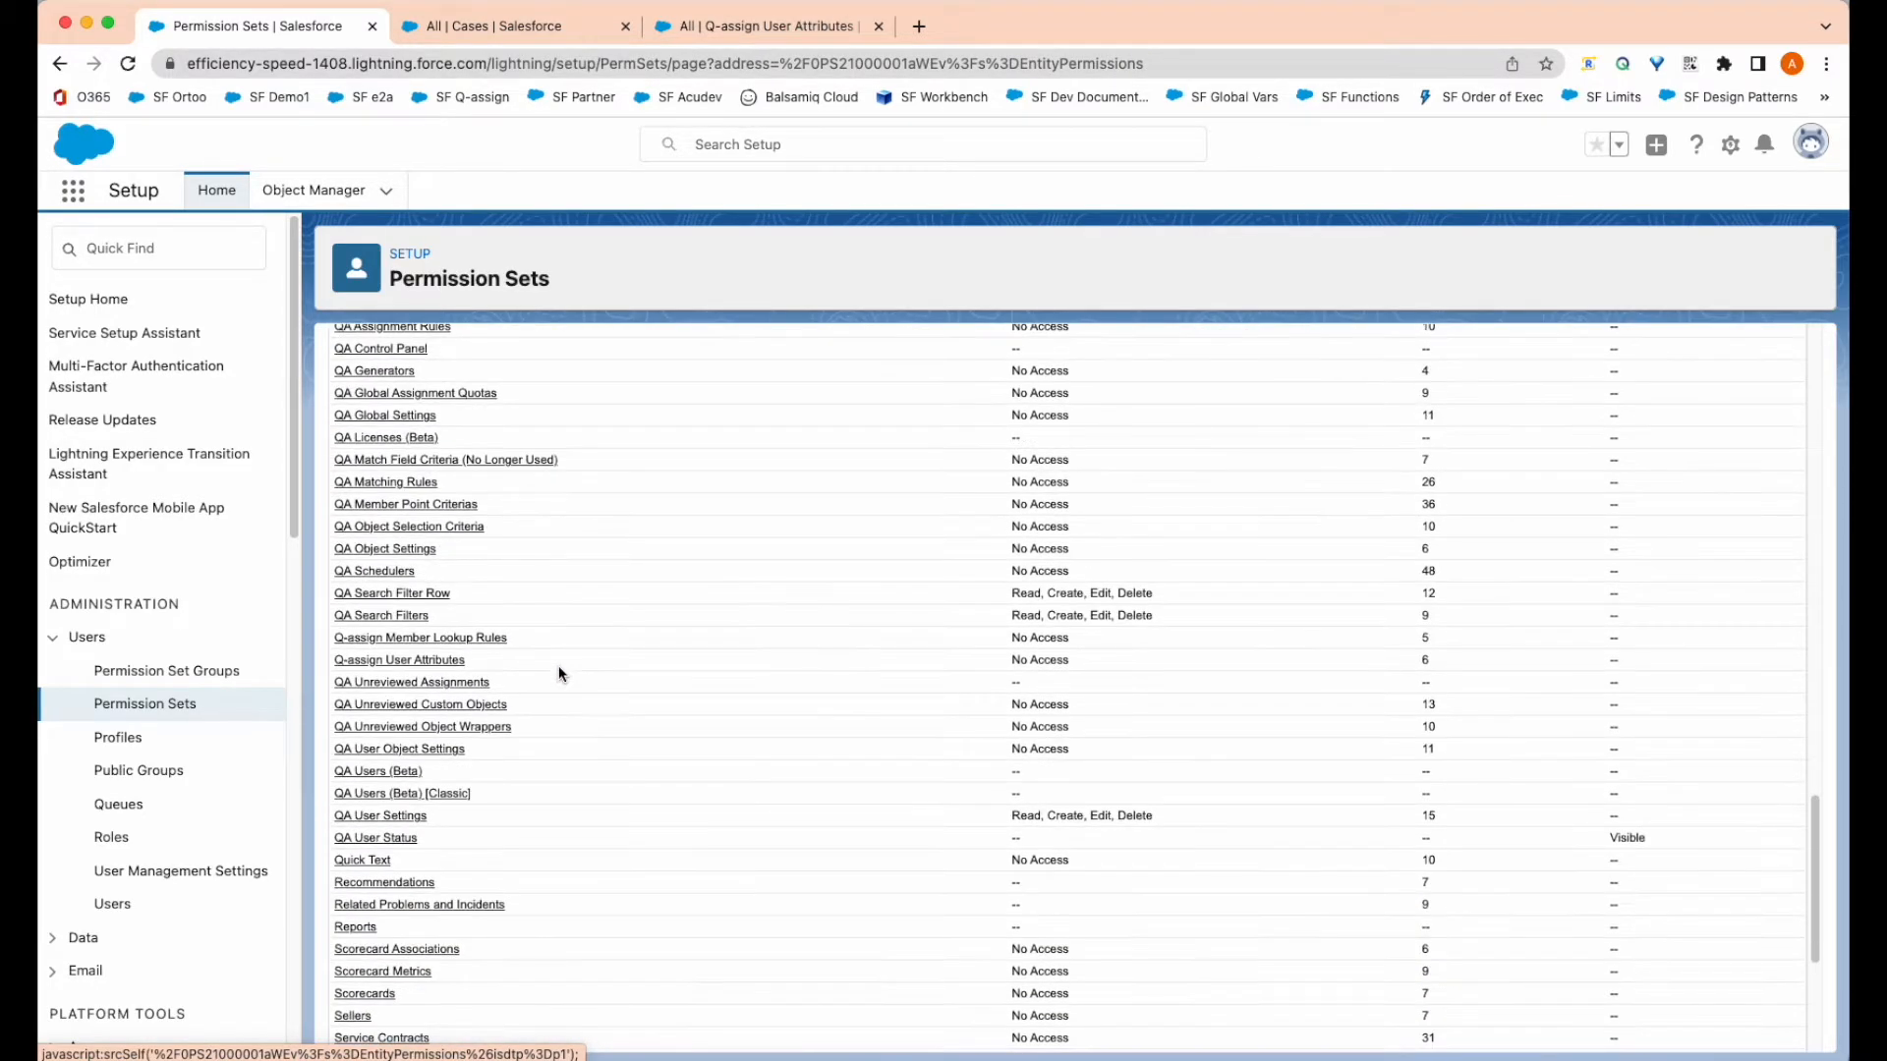
click(400, 660)
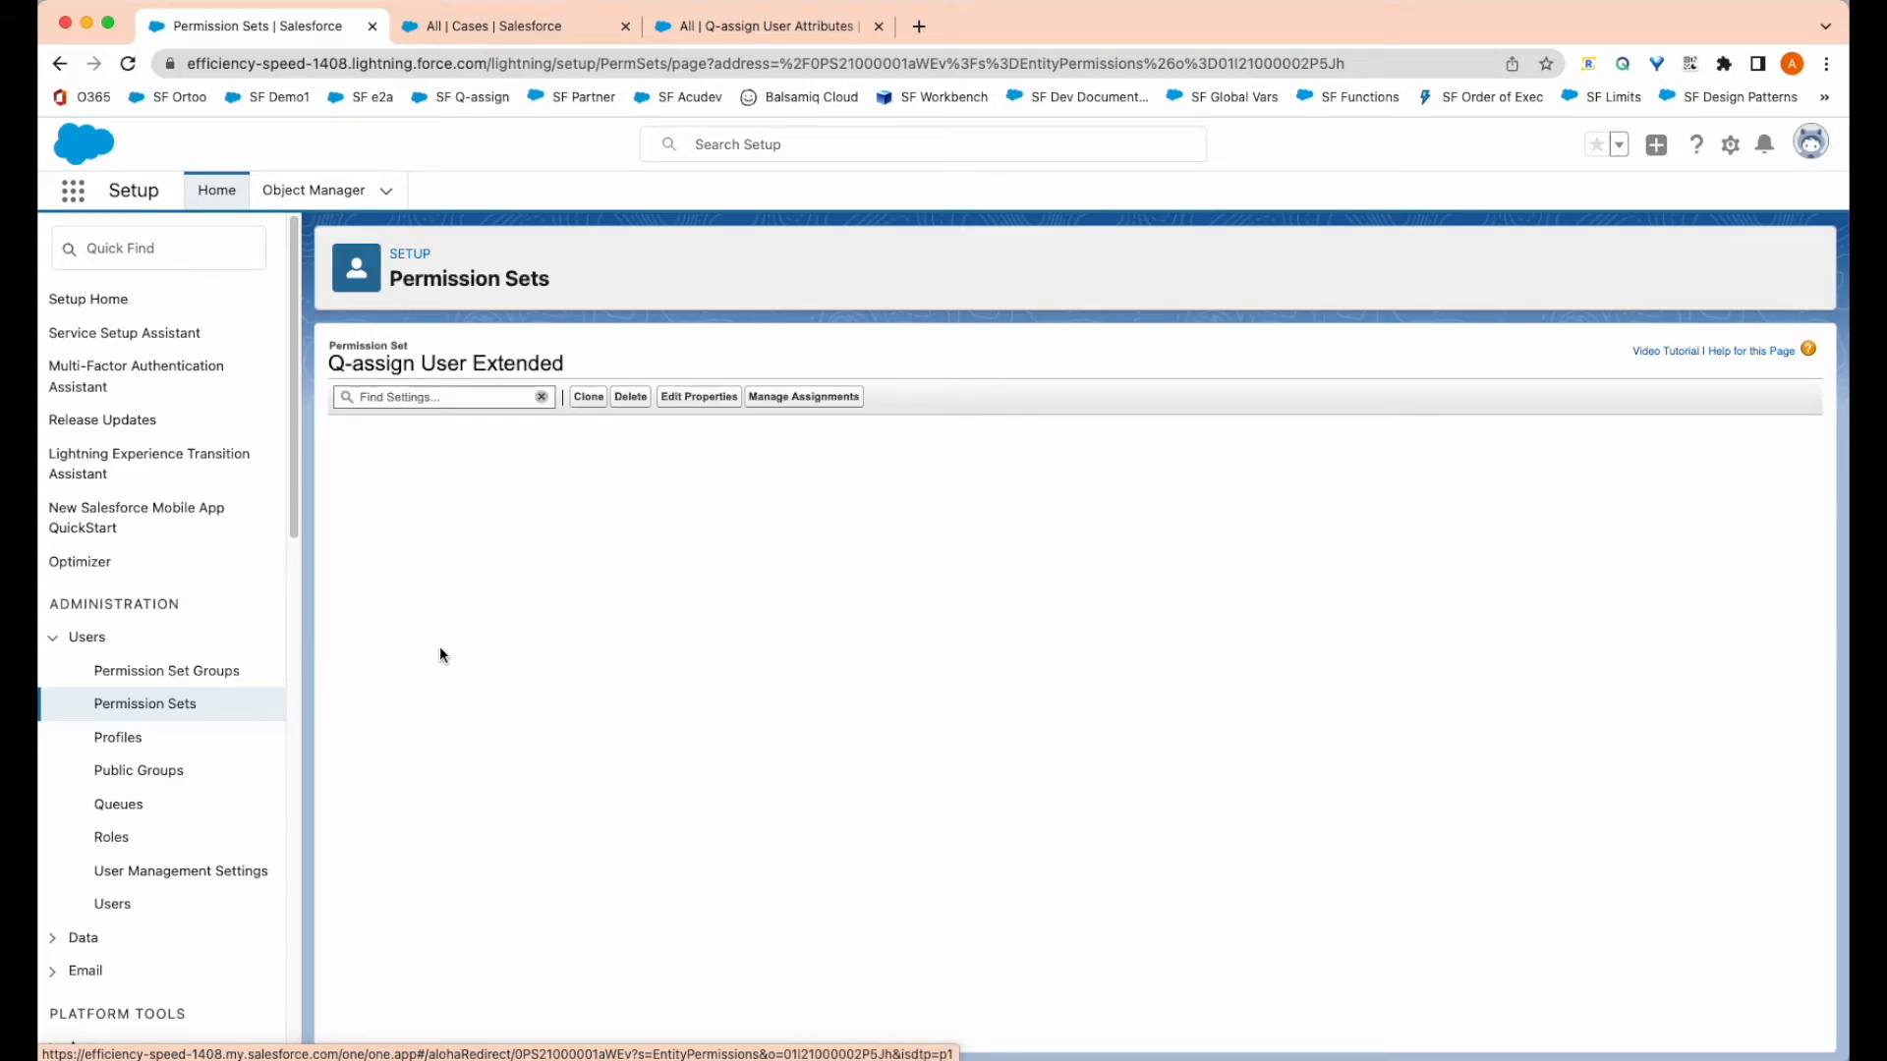
click(807, 486)
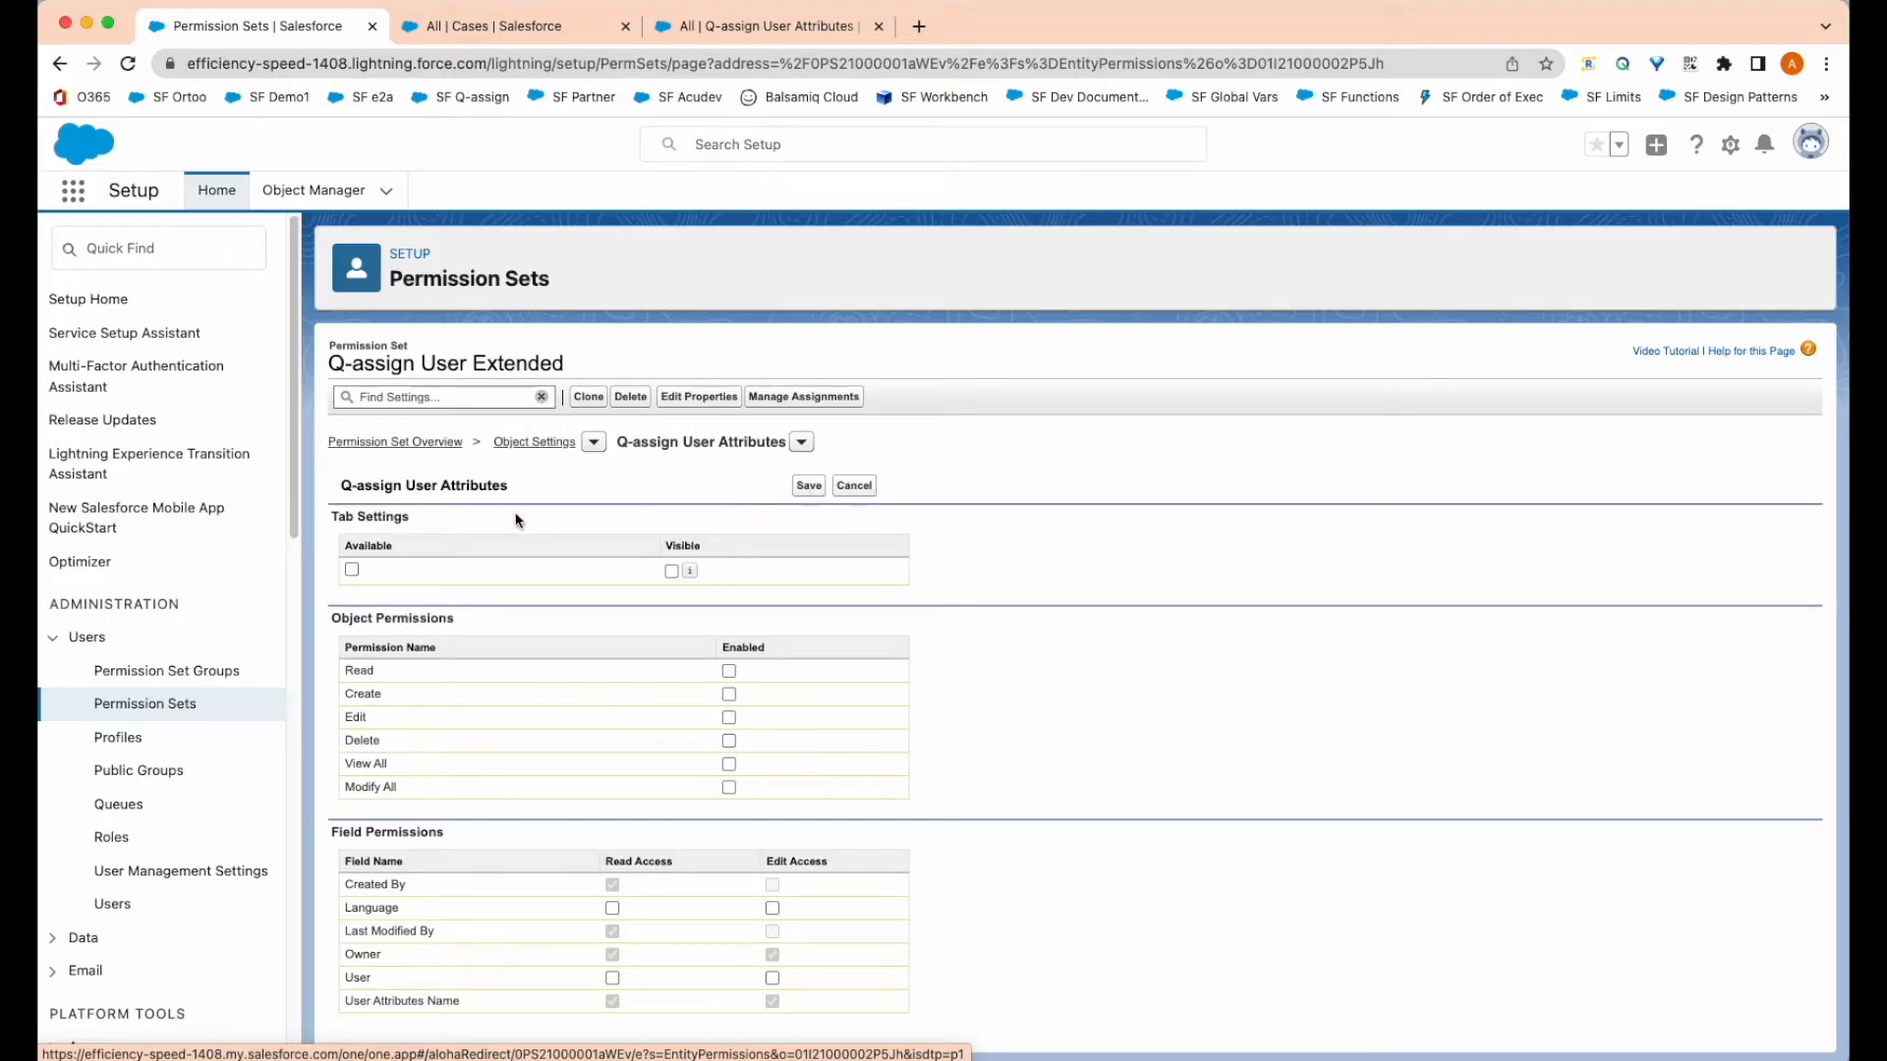
click(356, 571)
click(671, 571)
click(728, 765)
click(773, 909)
click(808, 486)
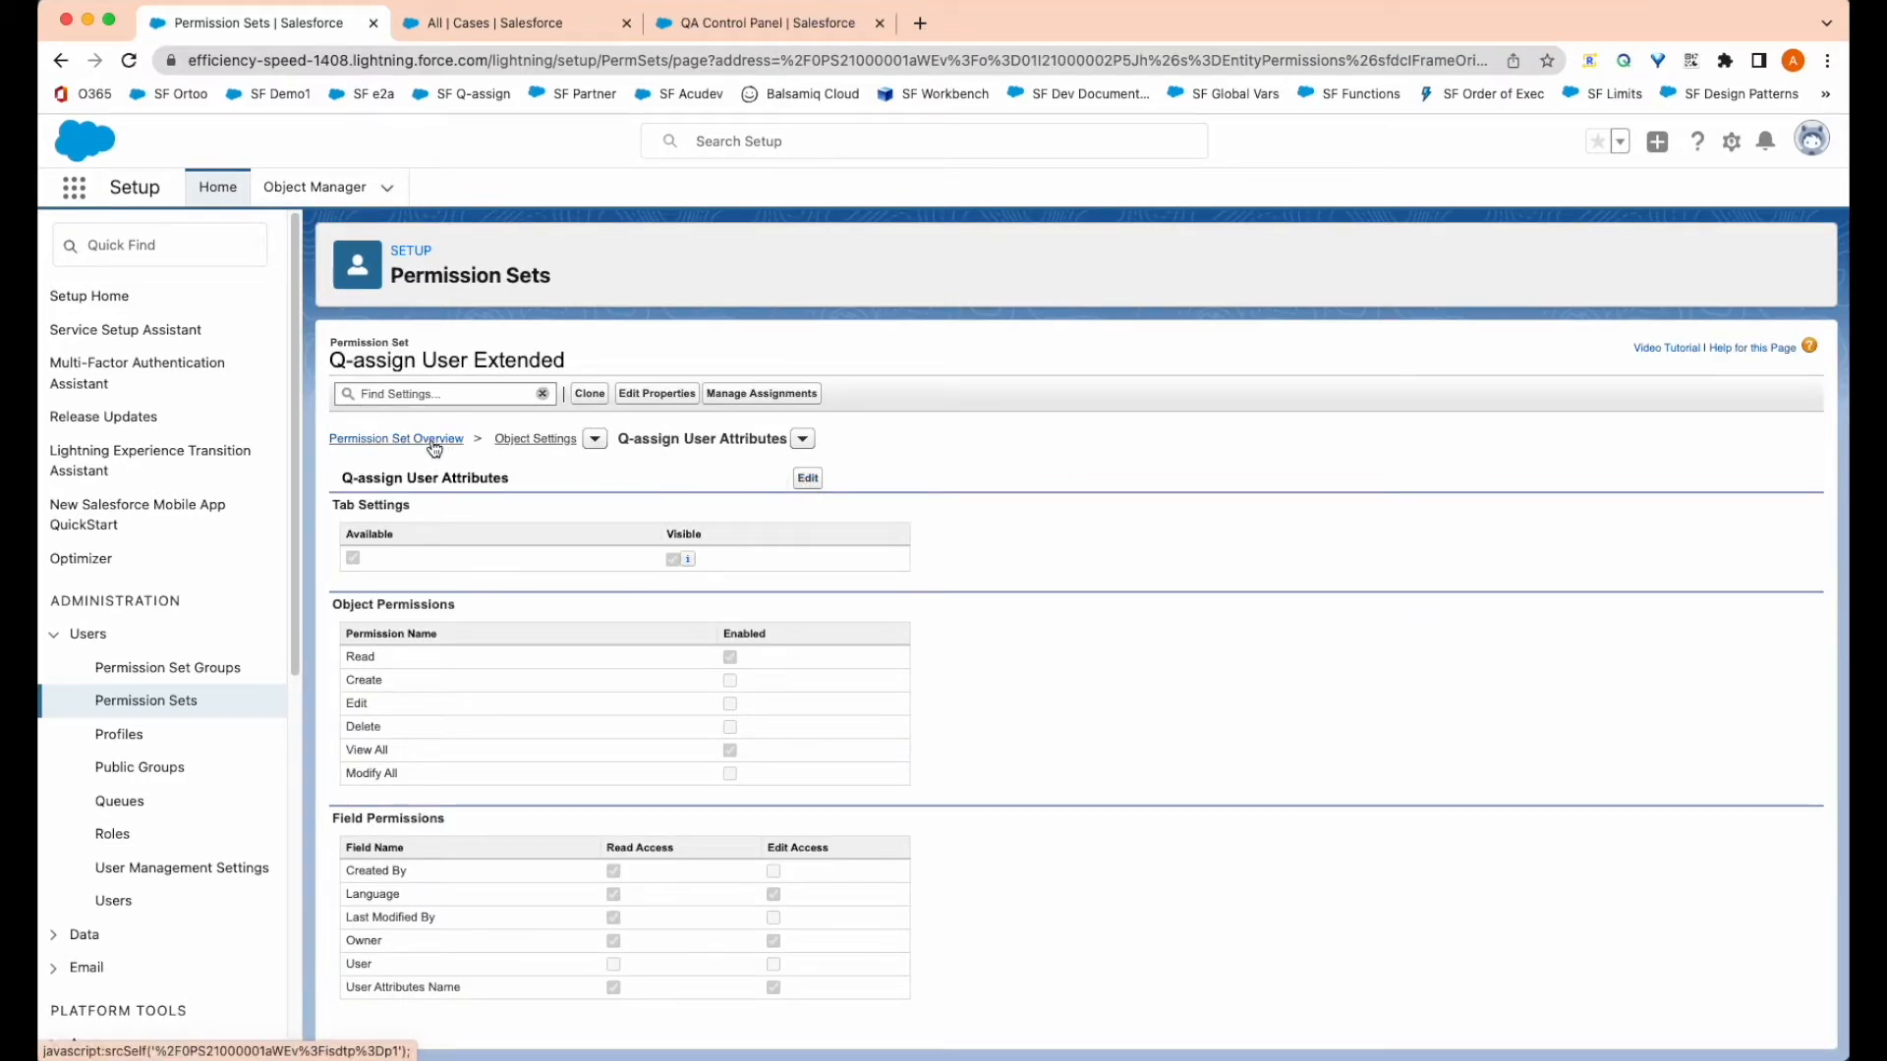
Step: Assign the Q-assign User Extended permission set to the two active Standard User agents
click(763, 402)
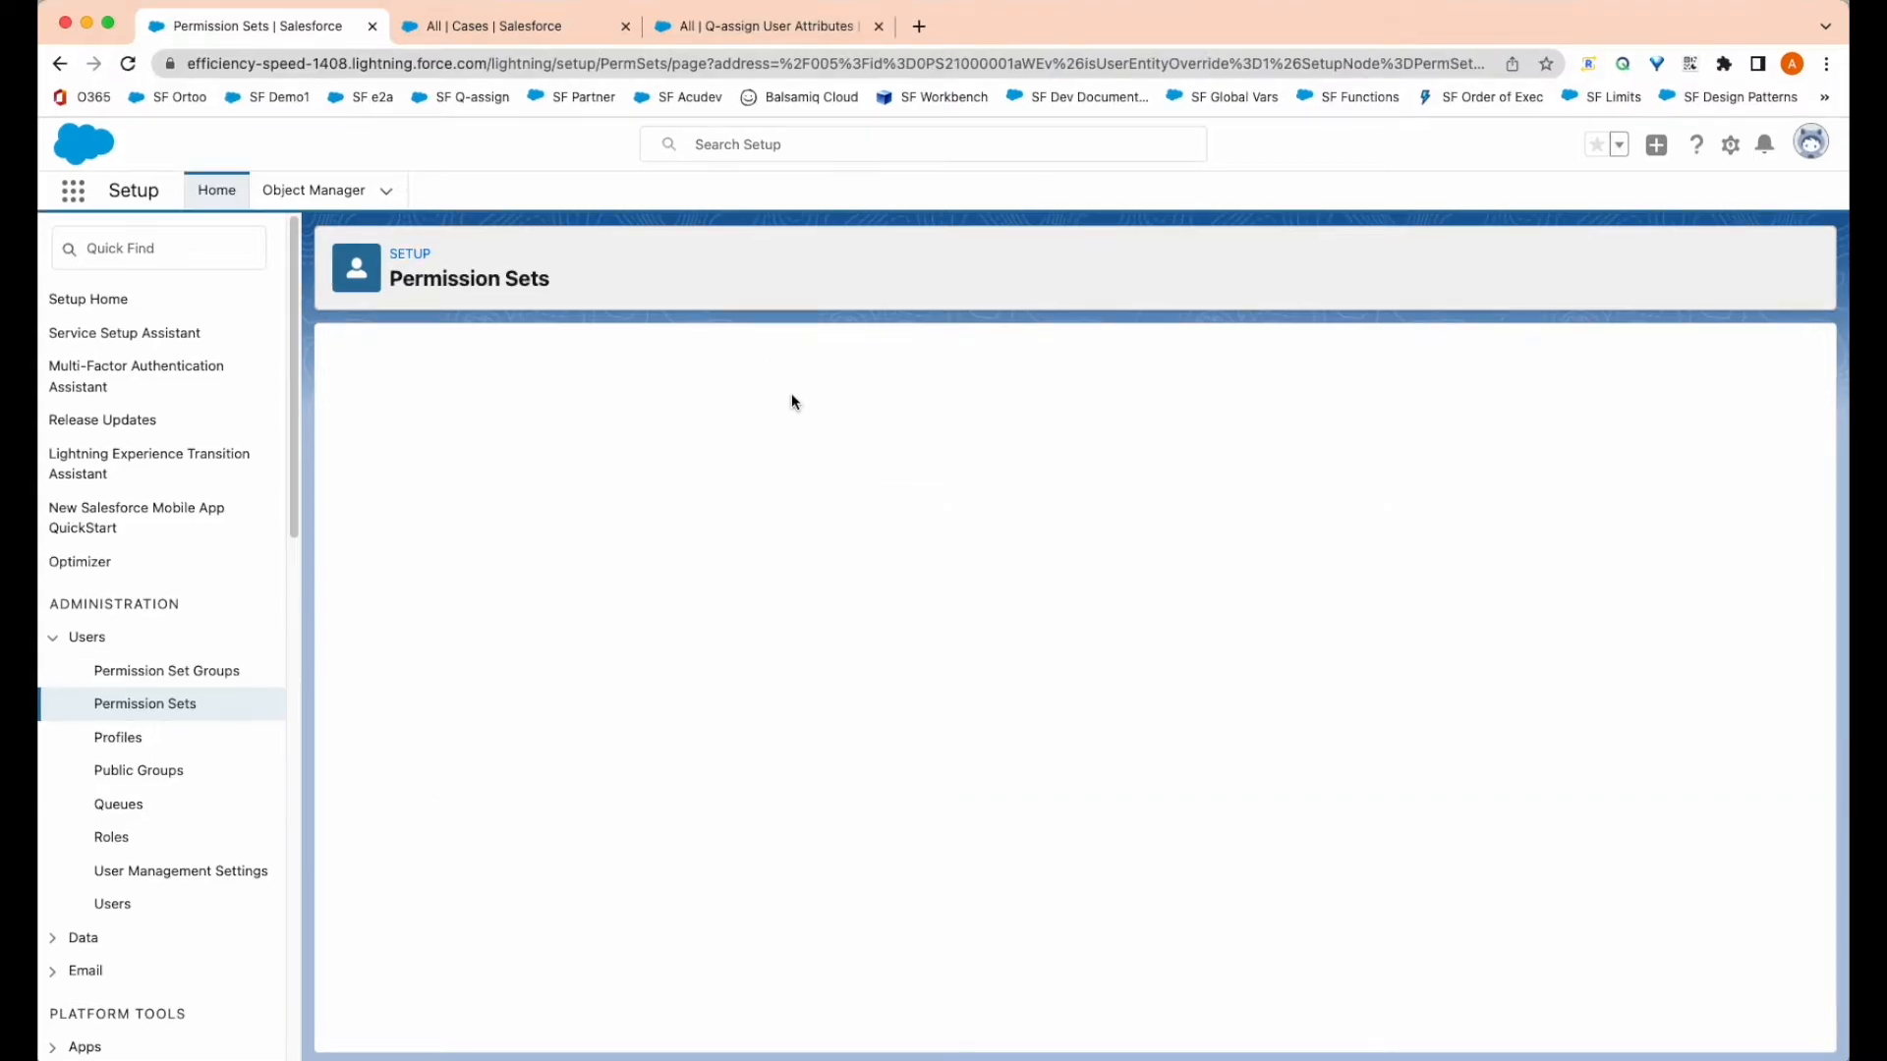
click(838, 460)
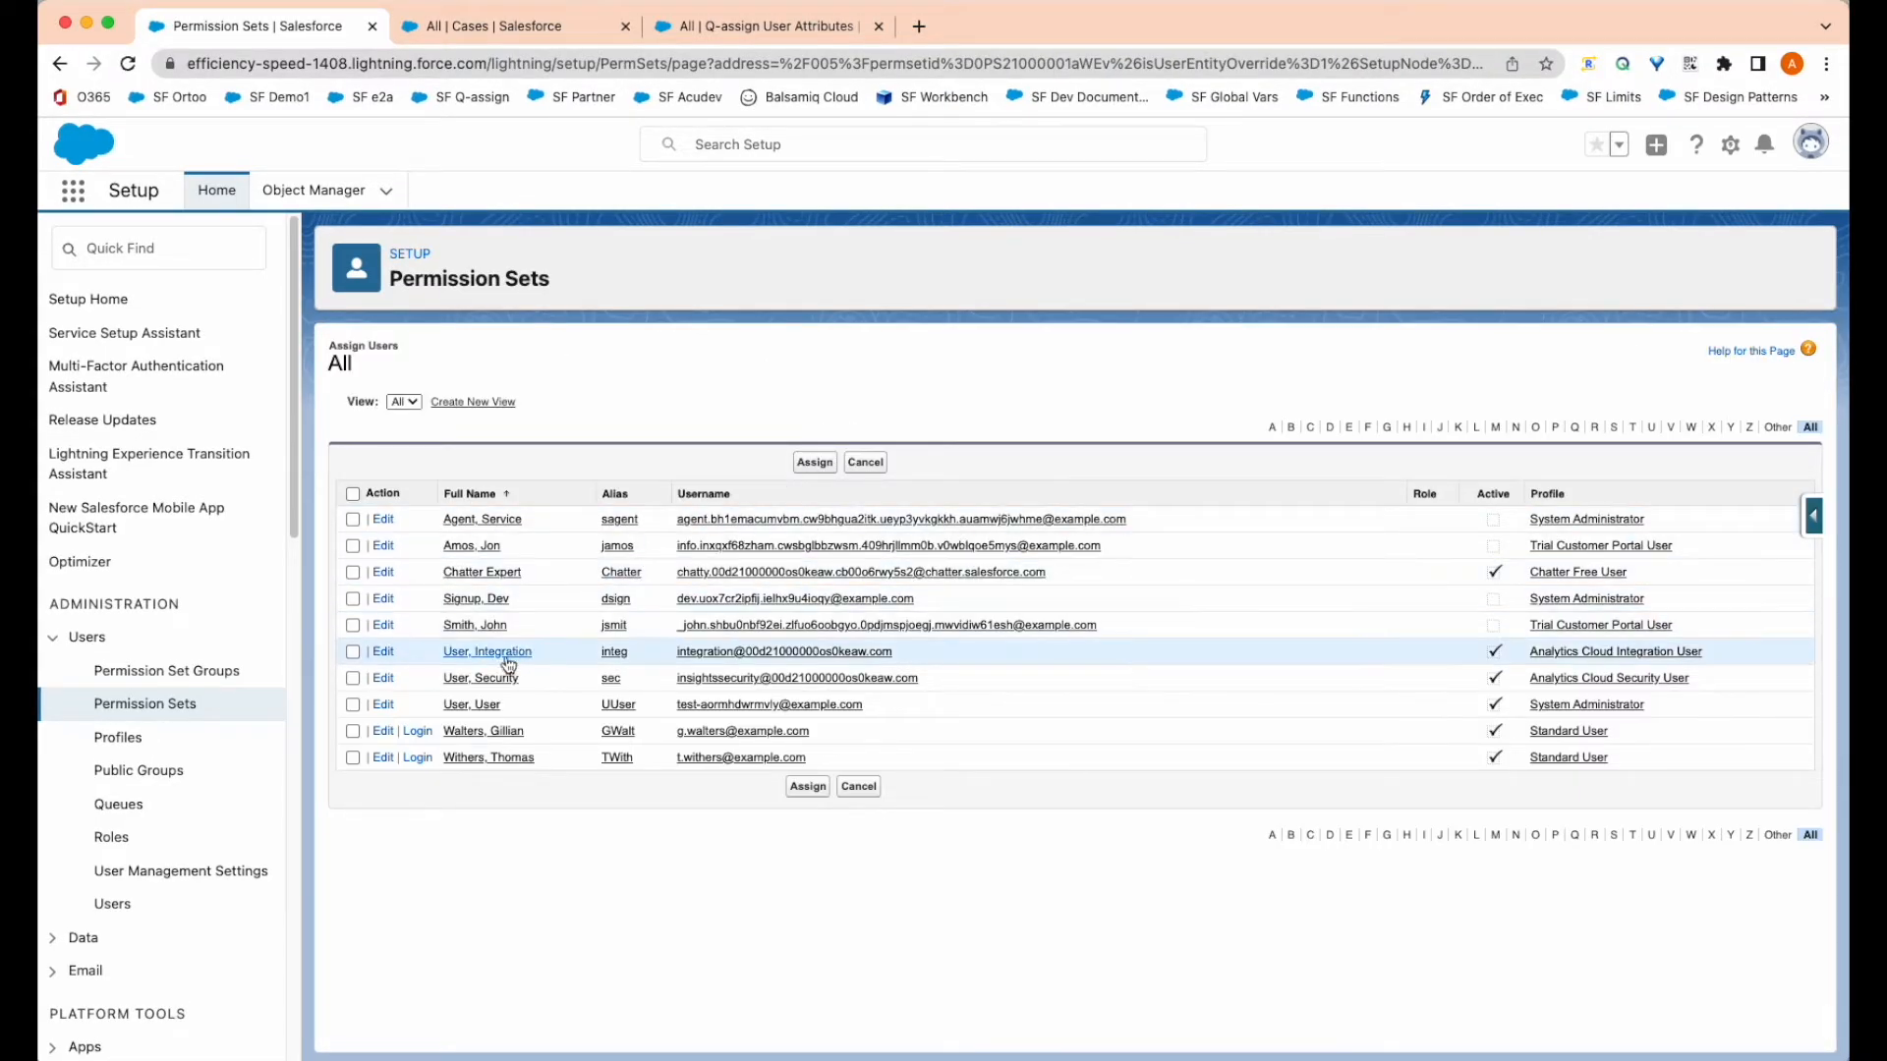
click(353, 732)
click(353, 757)
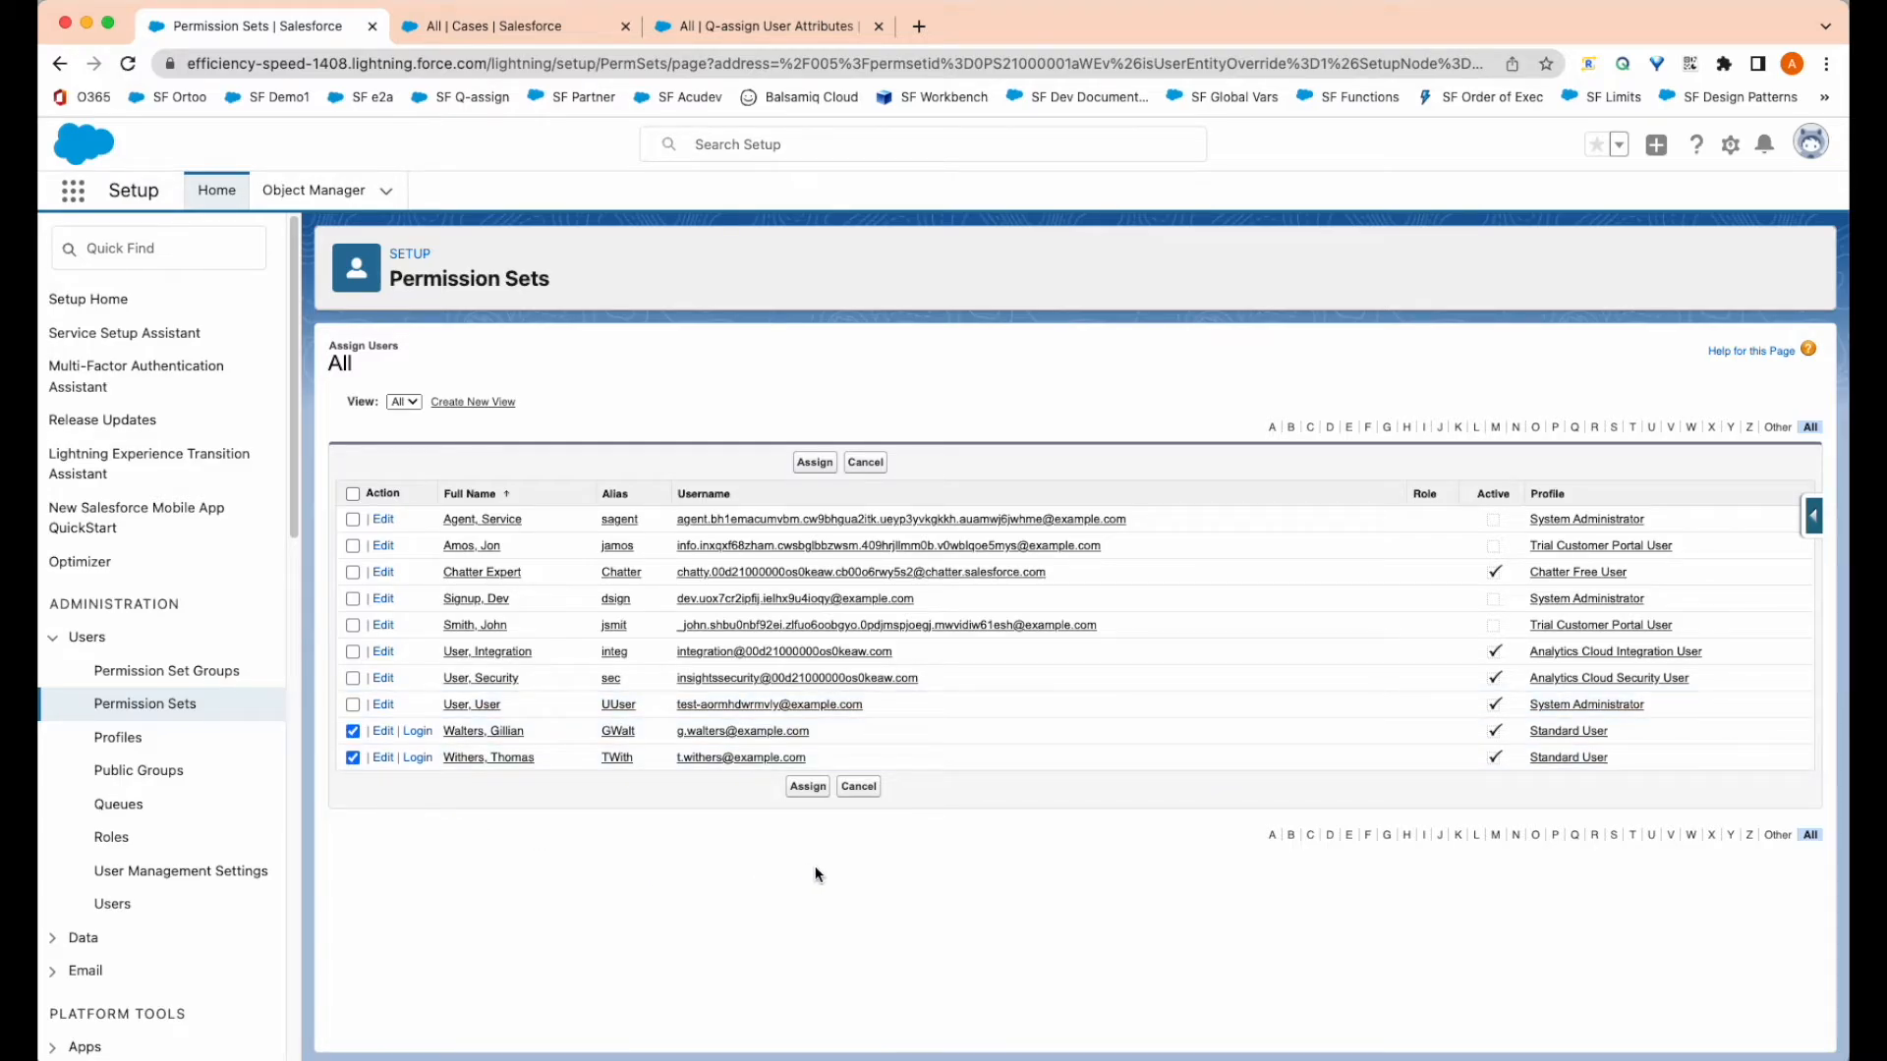
click(808, 787)
click(806, 558)
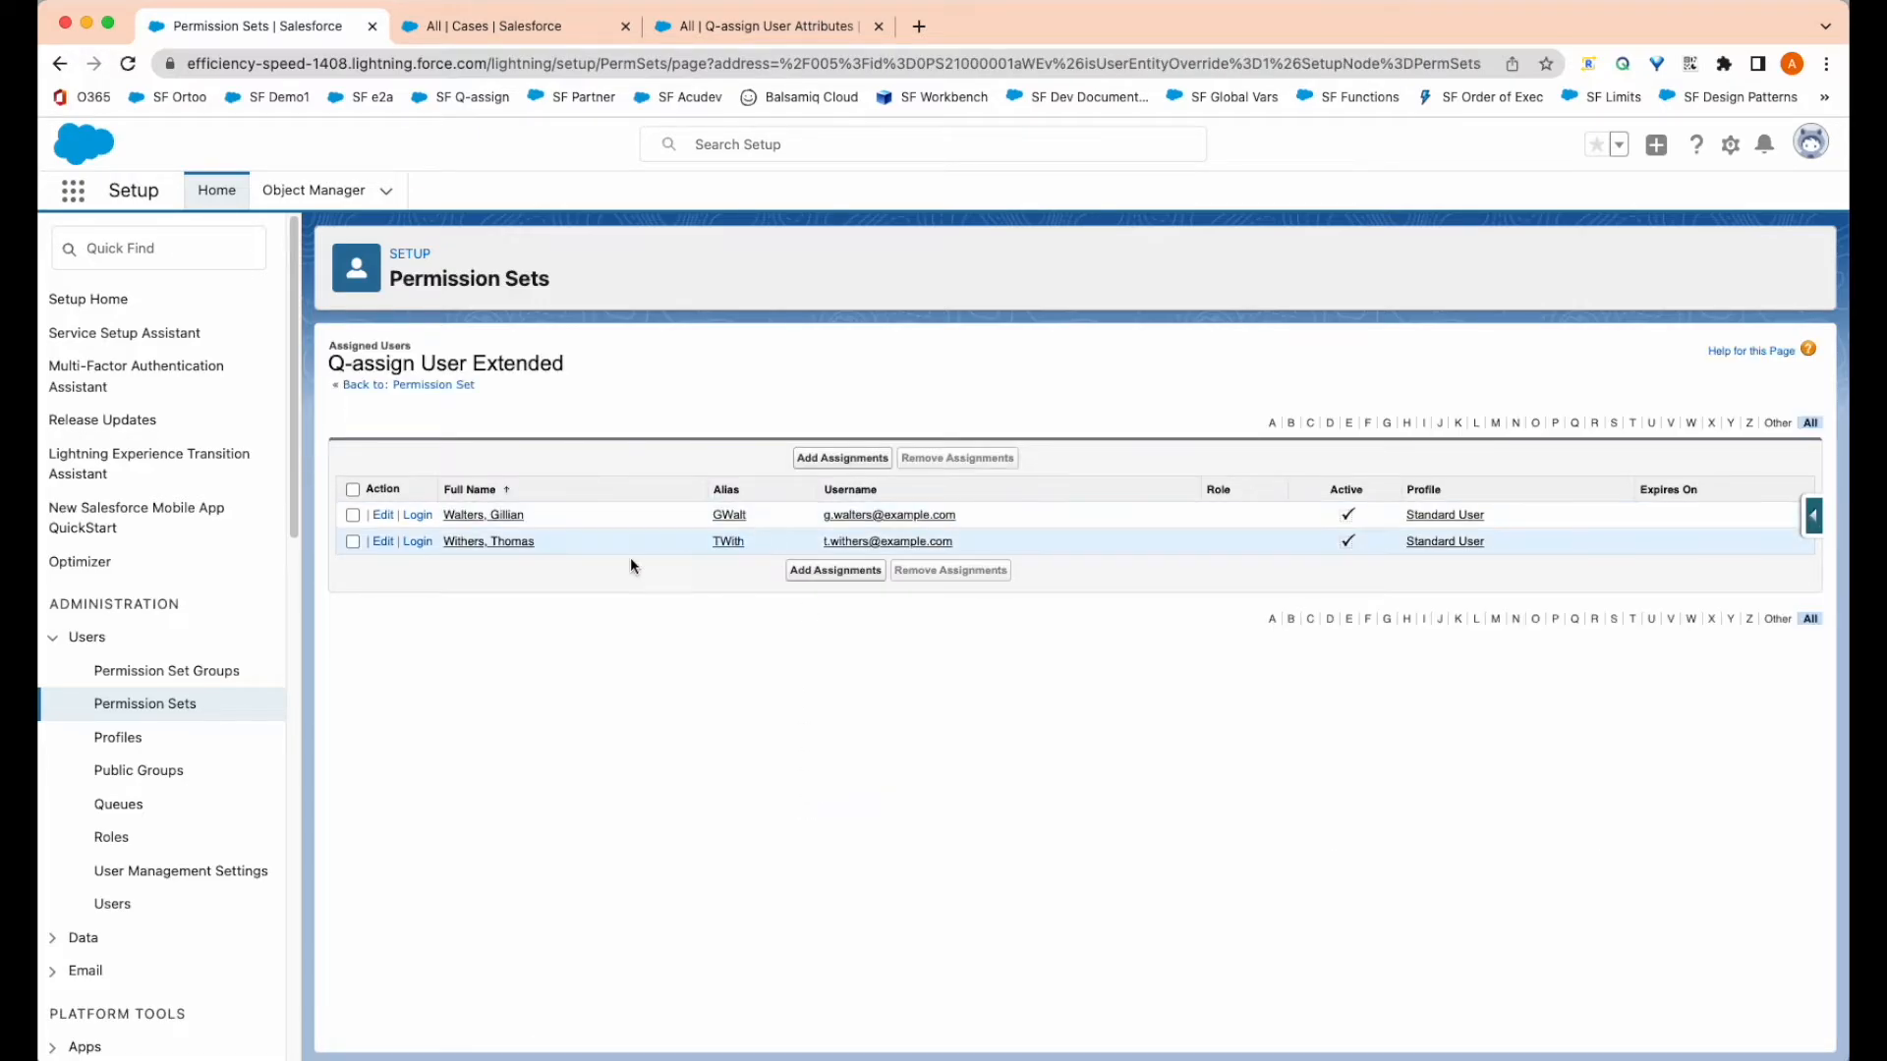
Step: Remove the original Q-assign User permission set from the same two agents
click(144, 710)
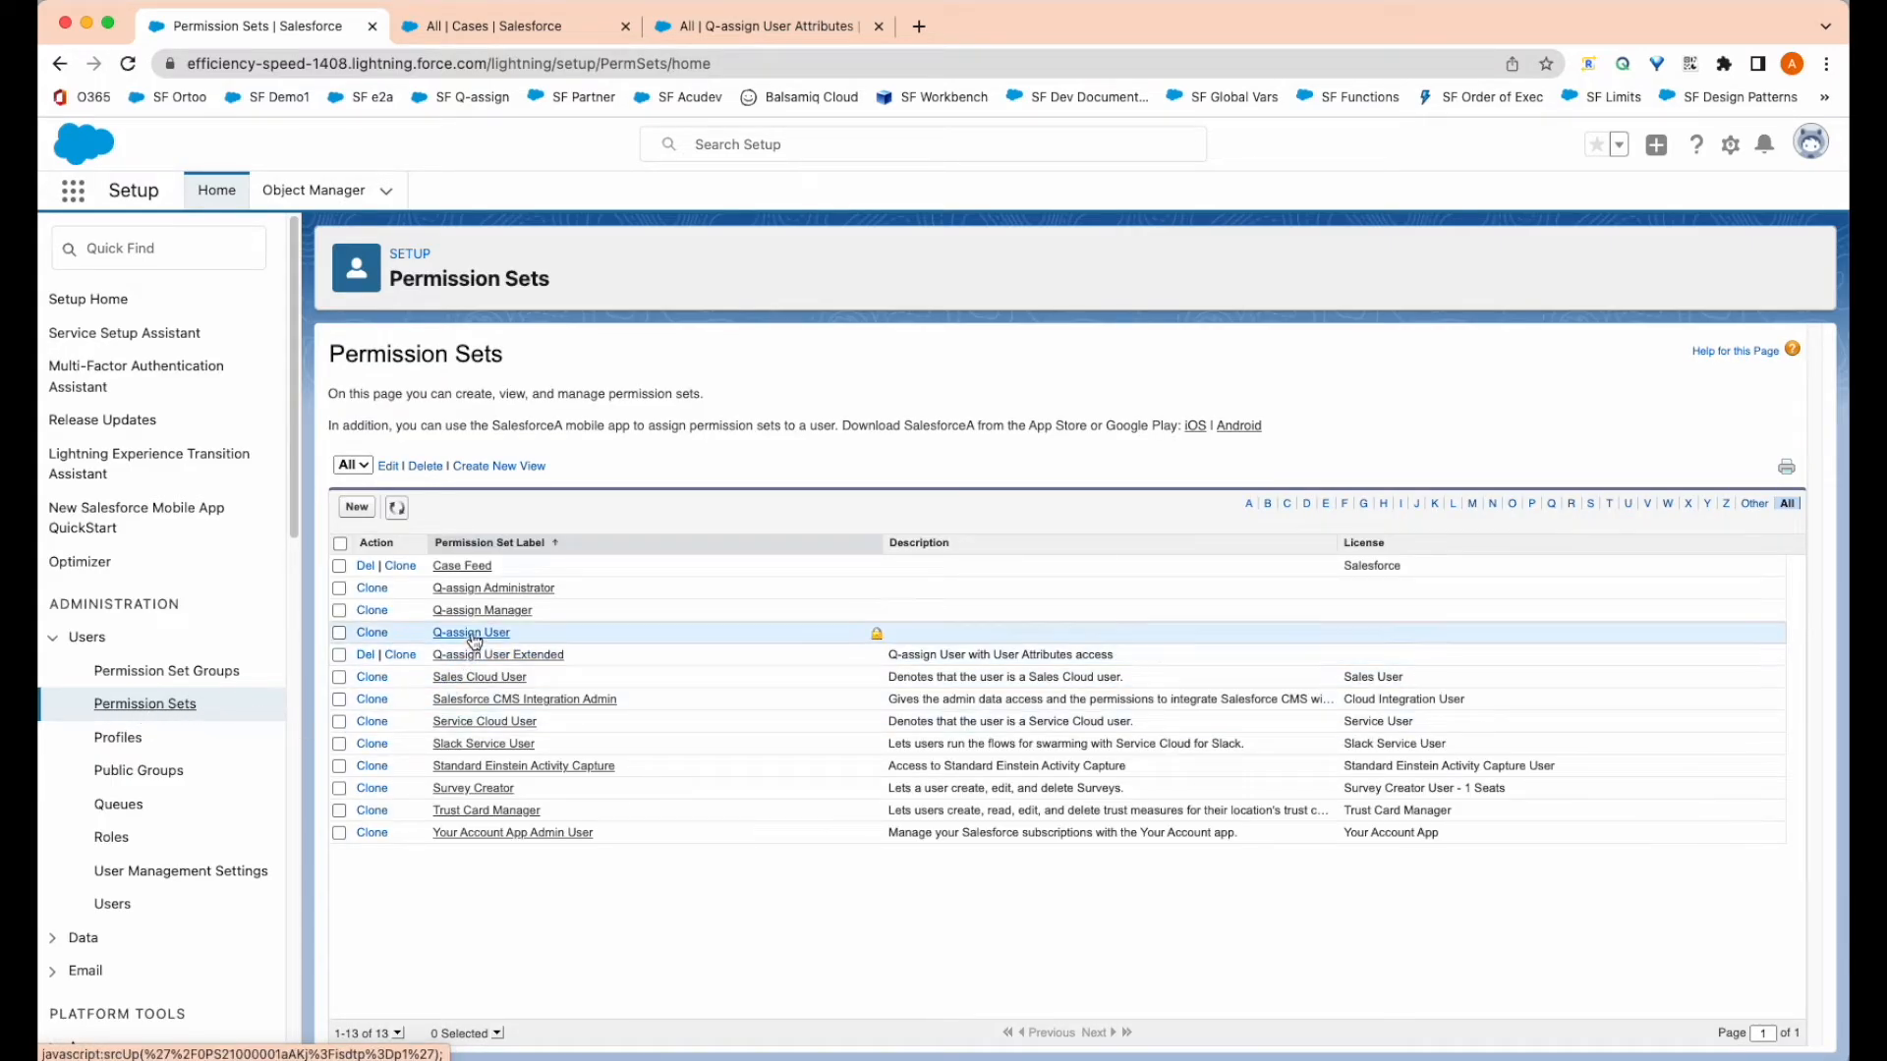
click(472, 634)
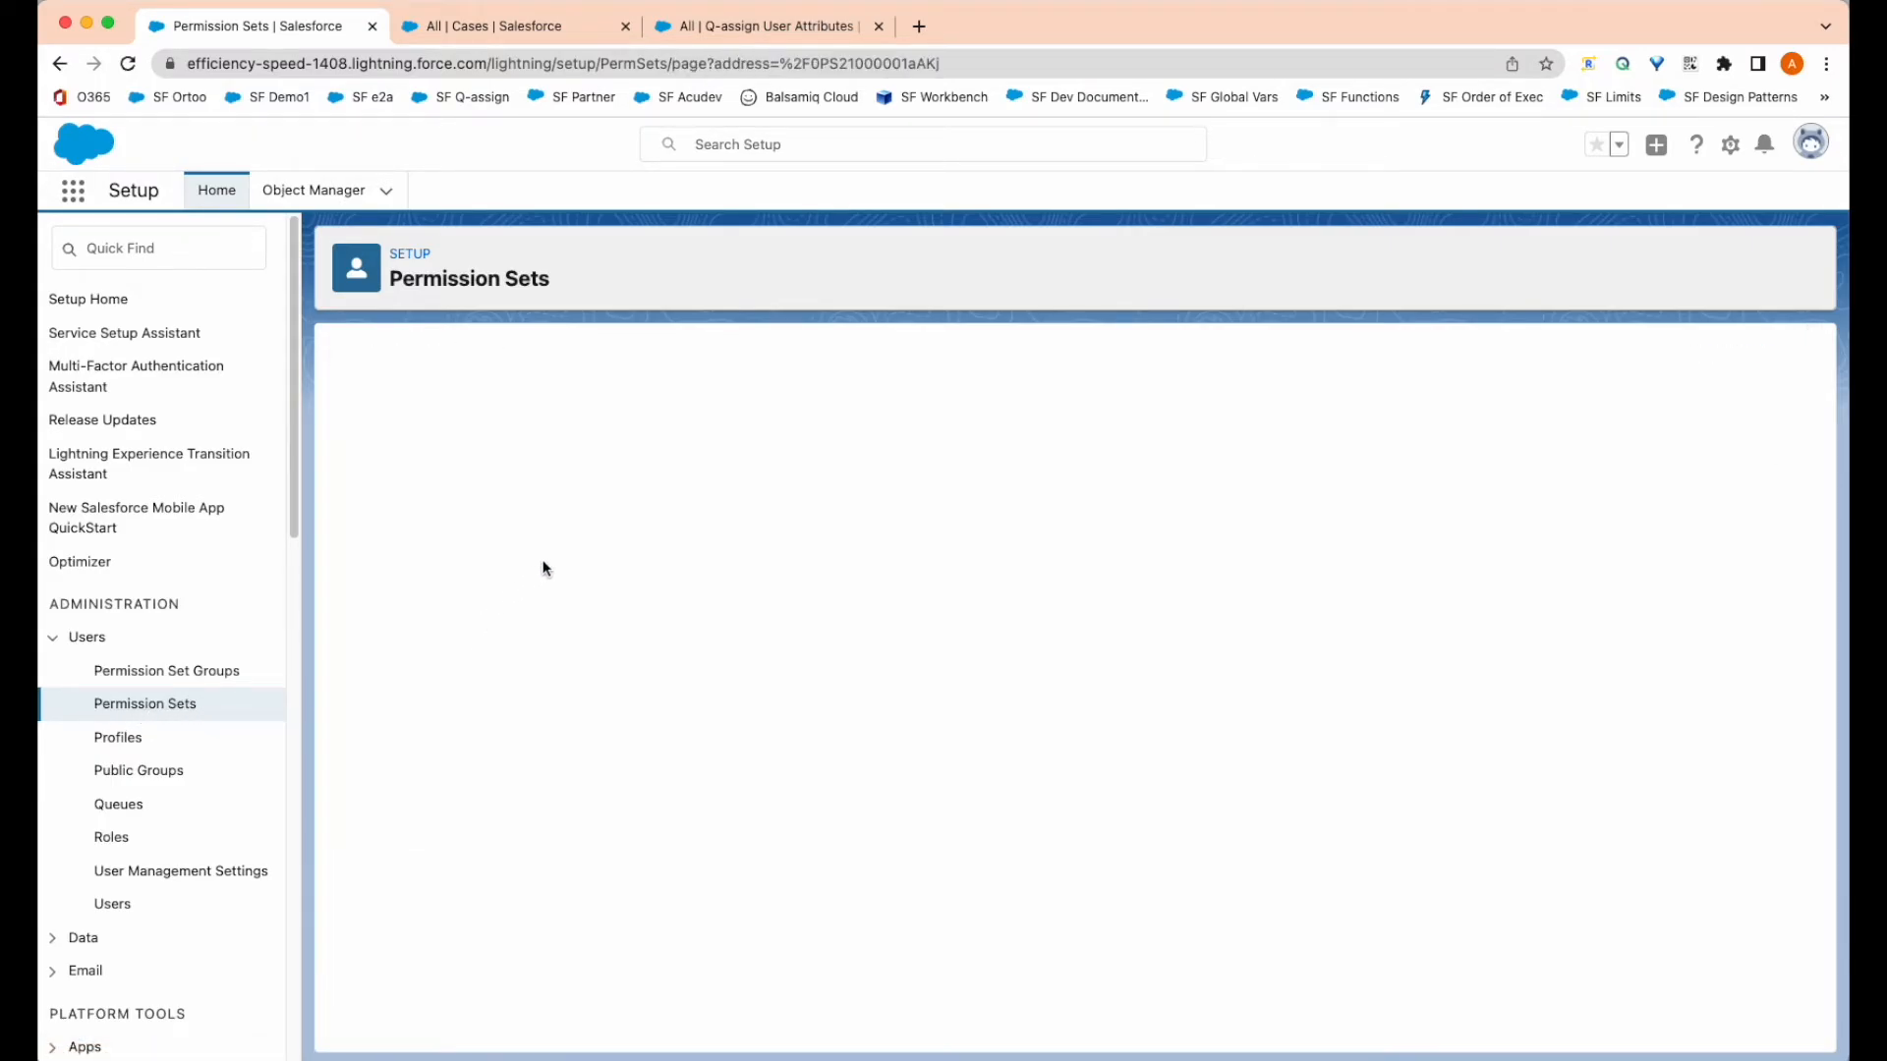
click(700, 399)
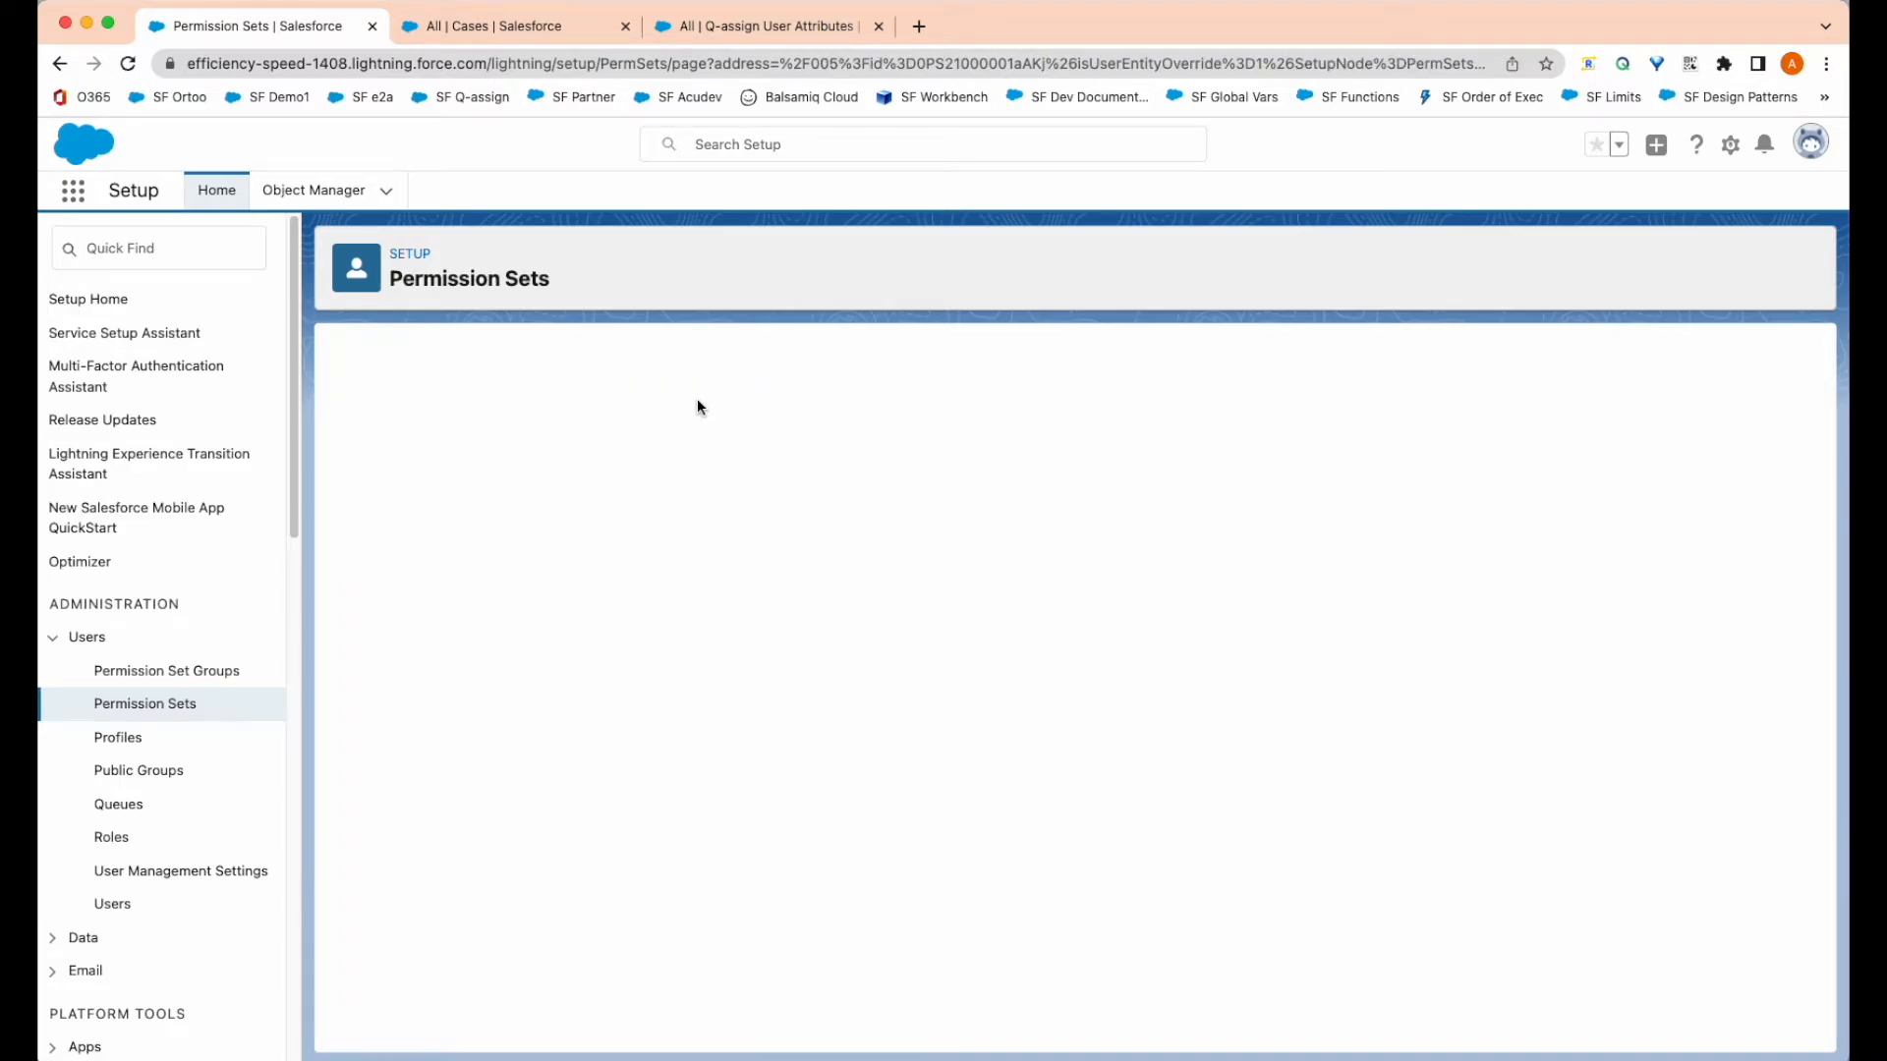
click(353, 515)
click(353, 541)
click(940, 458)
click(1125, 204)
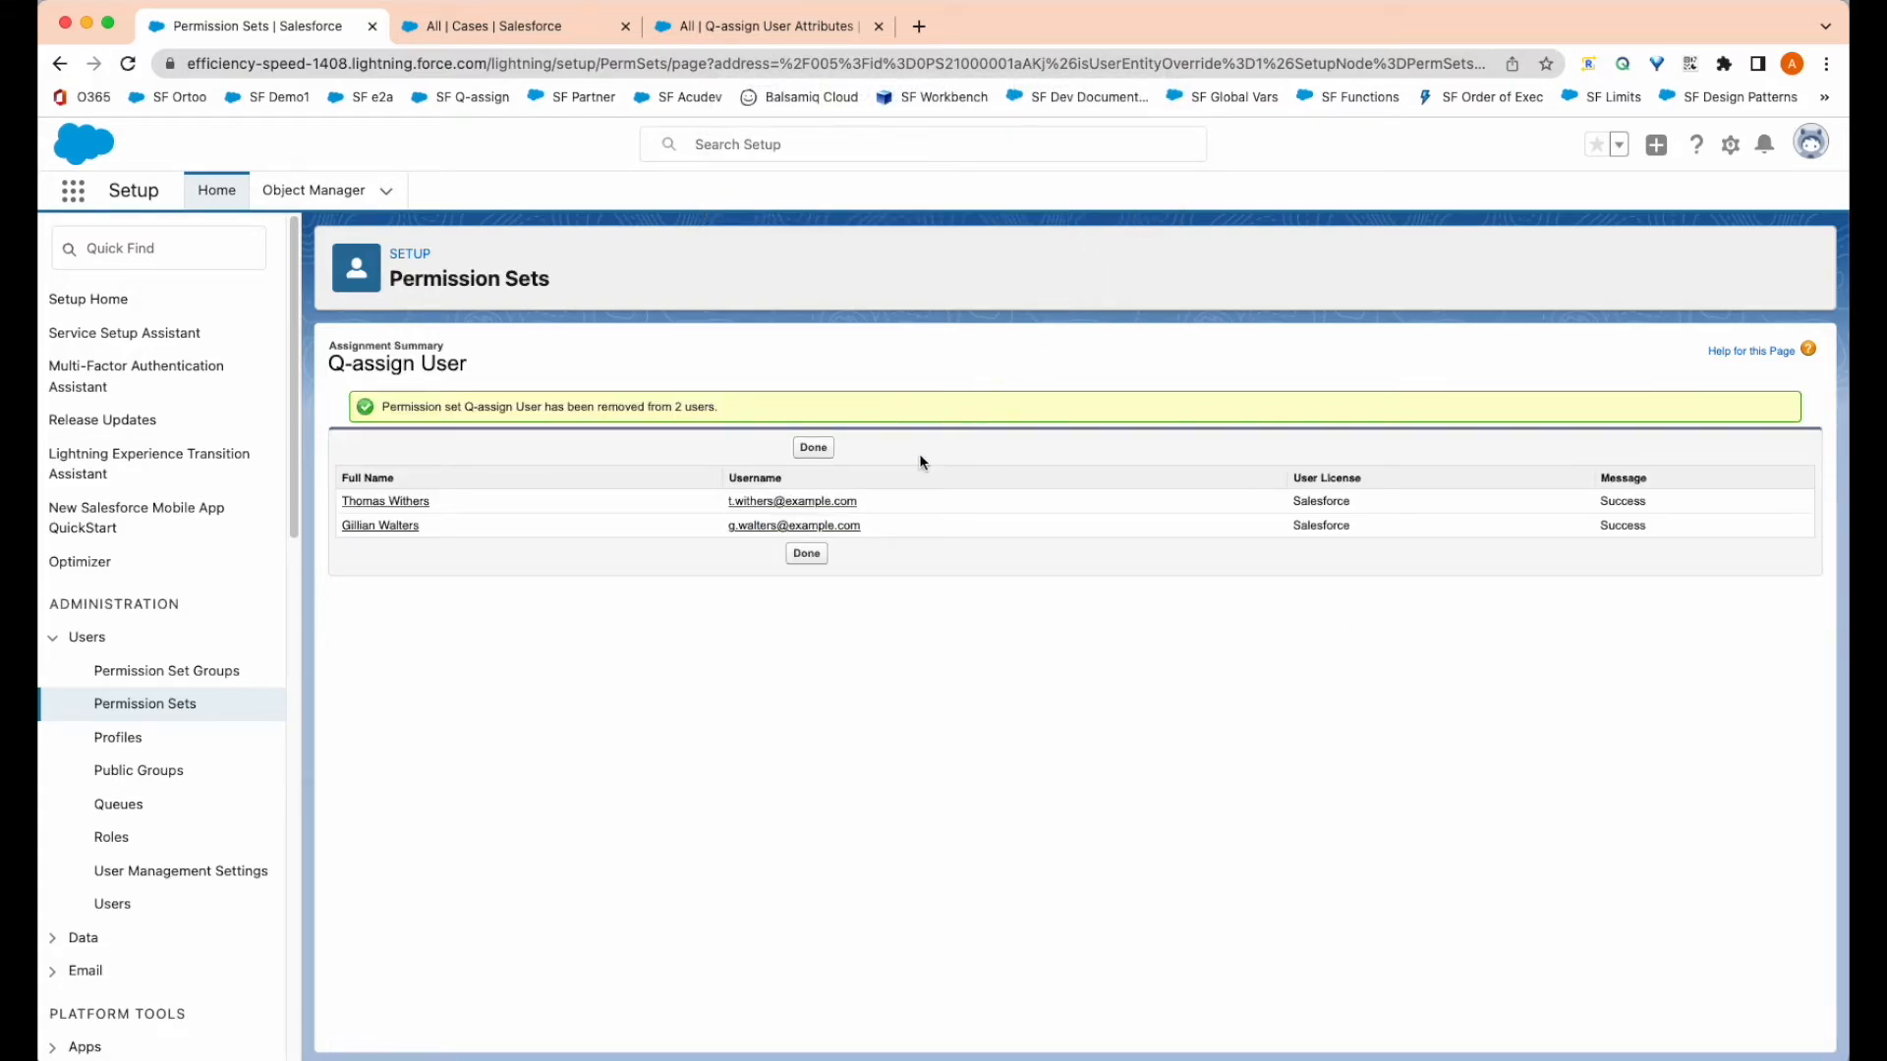
click(809, 454)
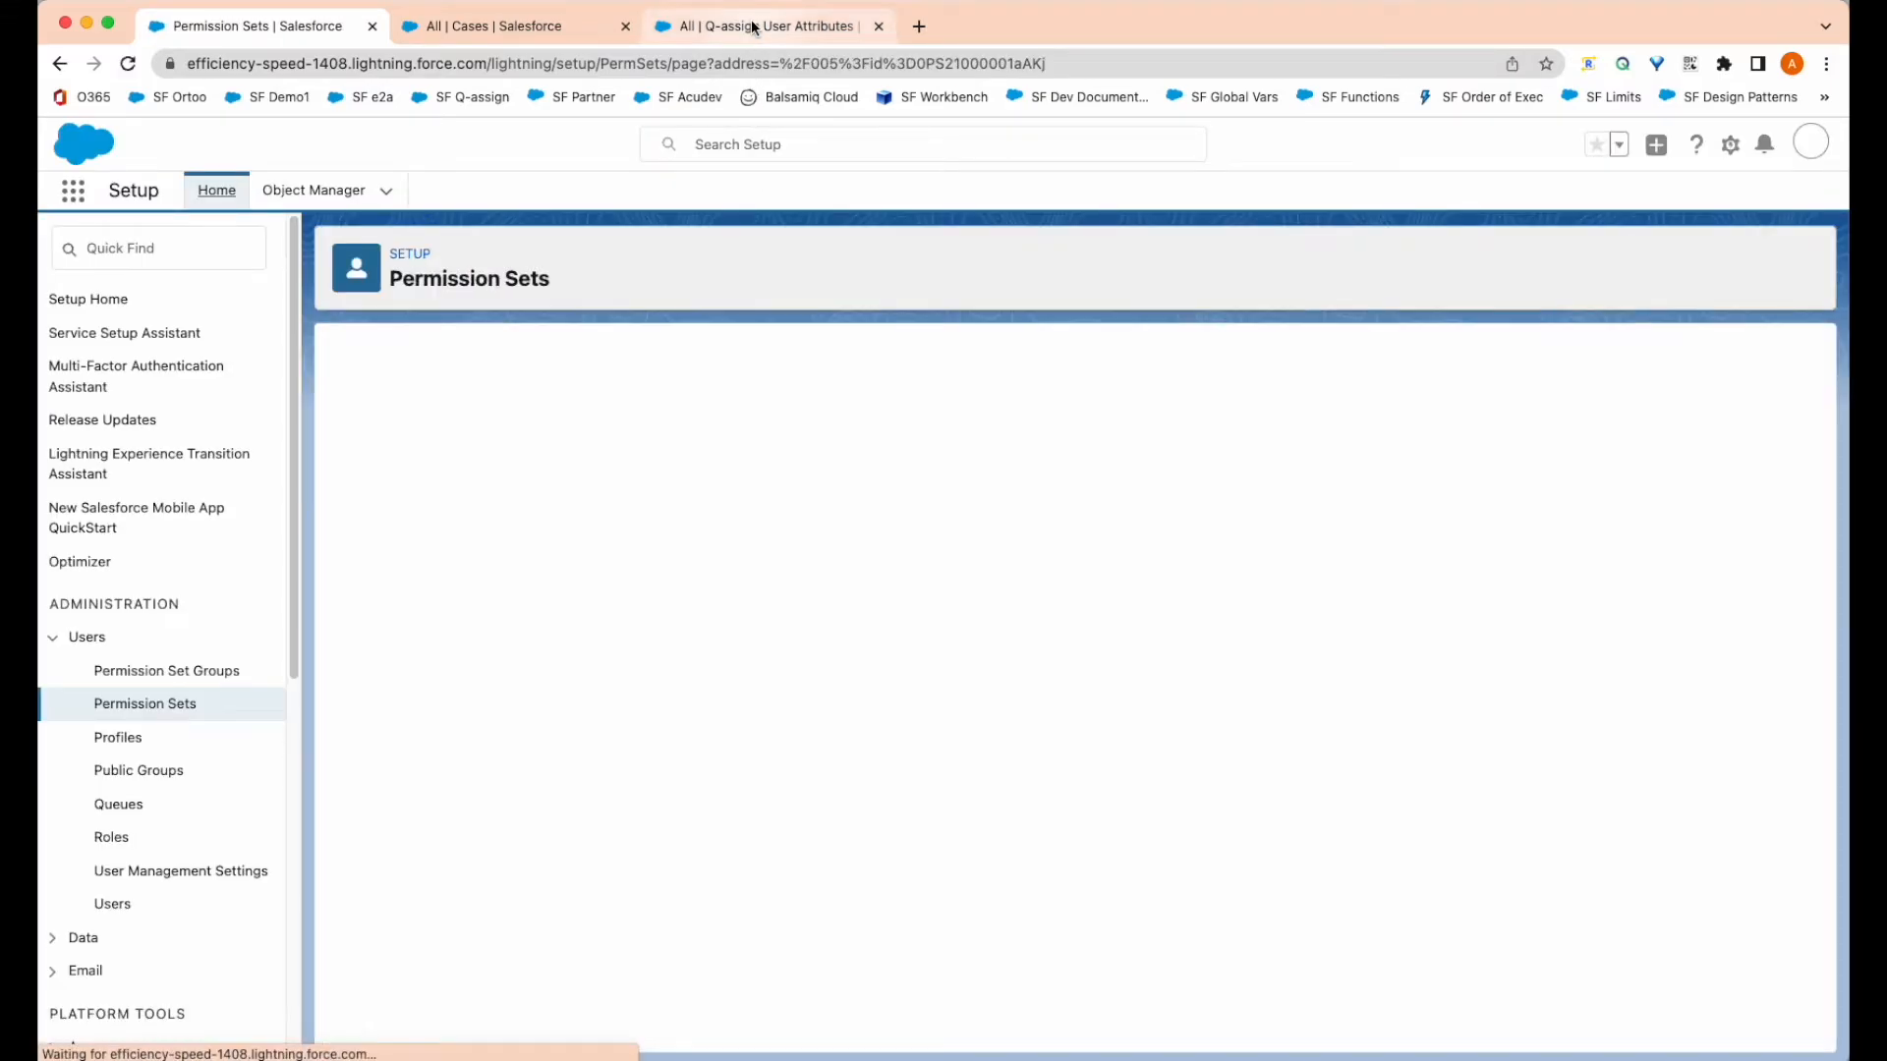
Step: Change the owner of the English user attributes record to its matching agent, without sending a notification email
click(754, 28)
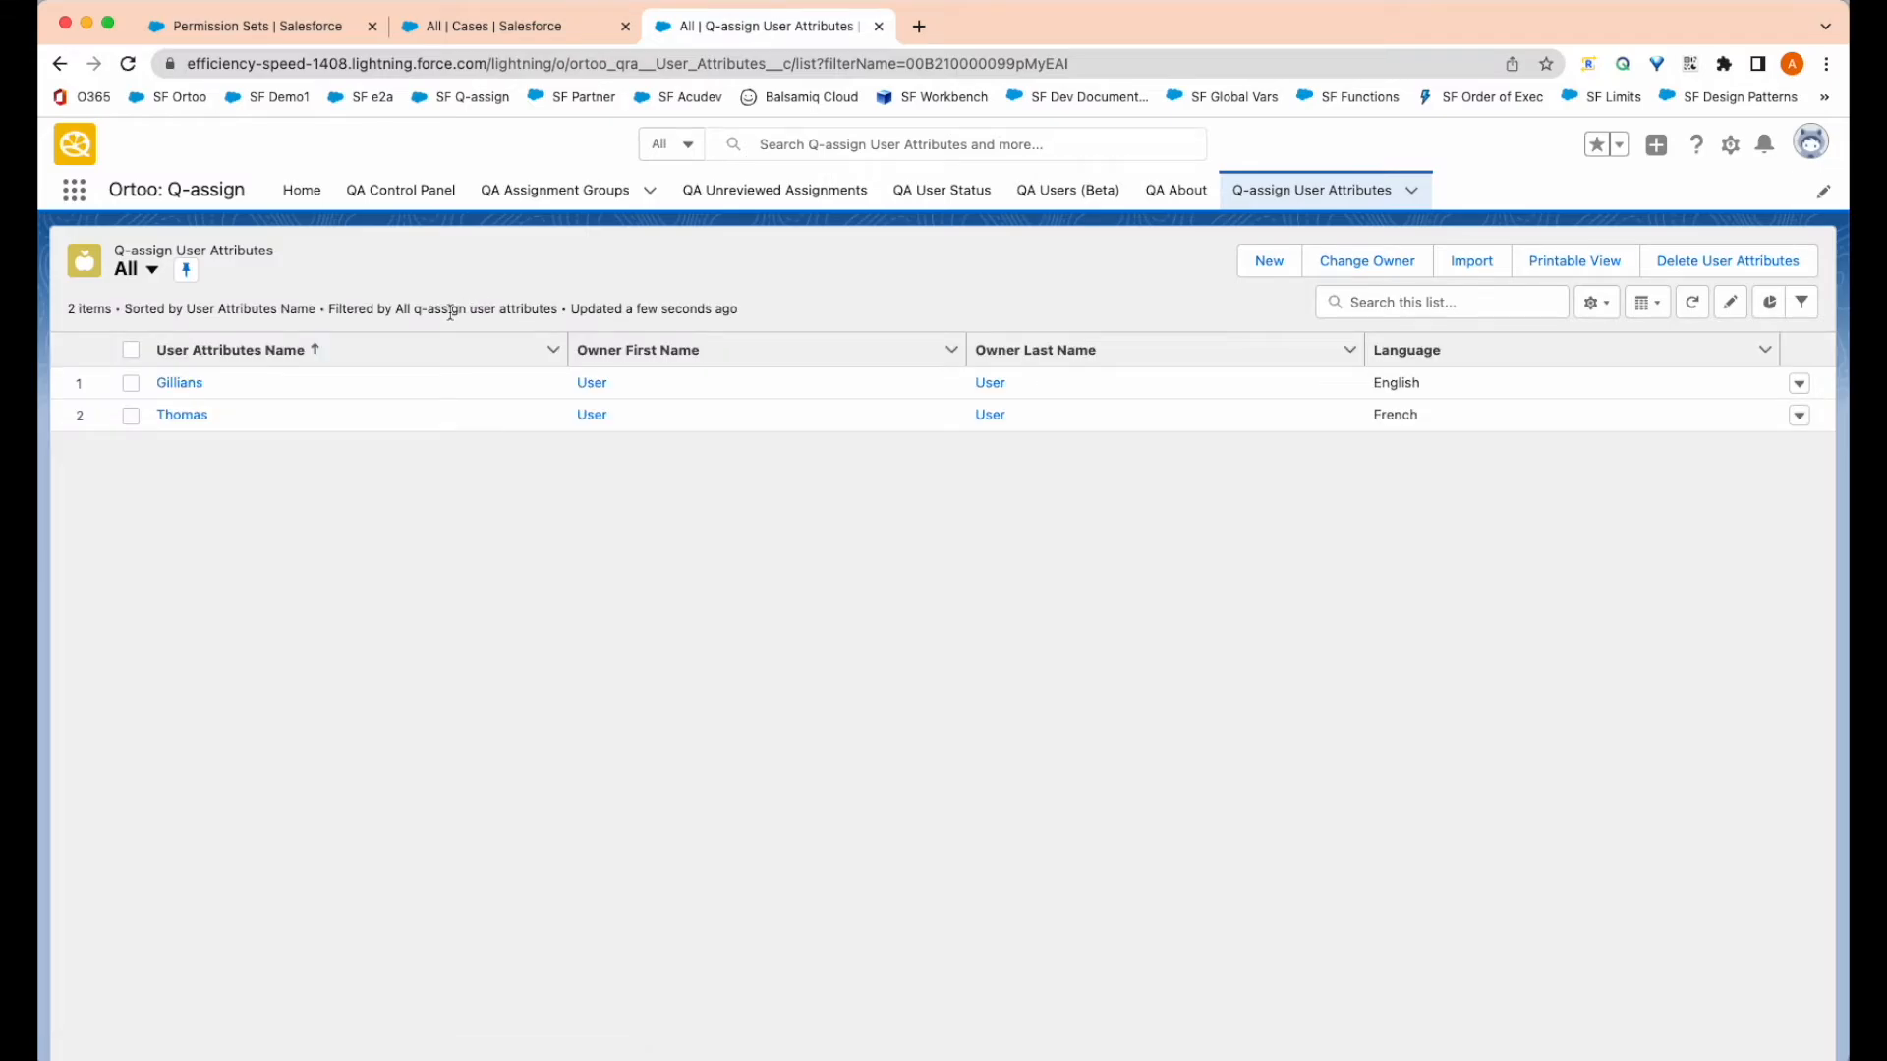
click(132, 383)
click(1368, 262)
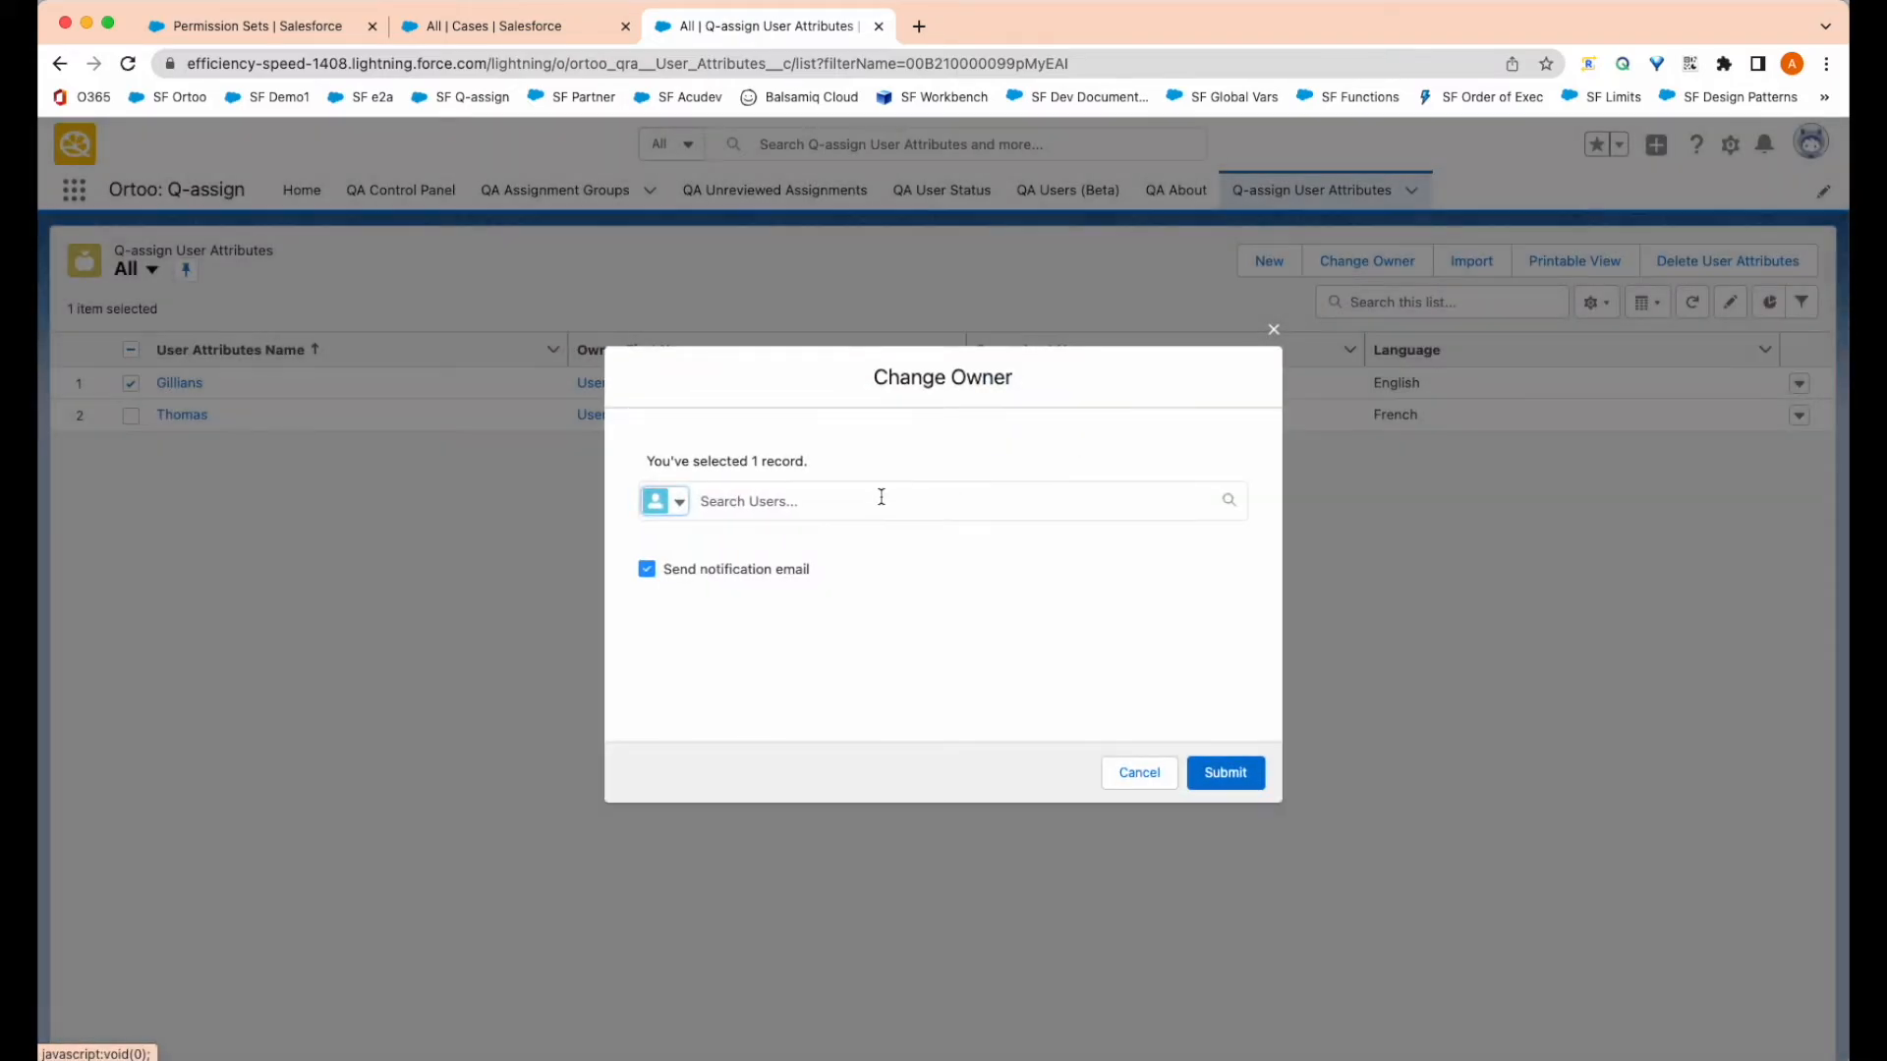
click(881, 497)
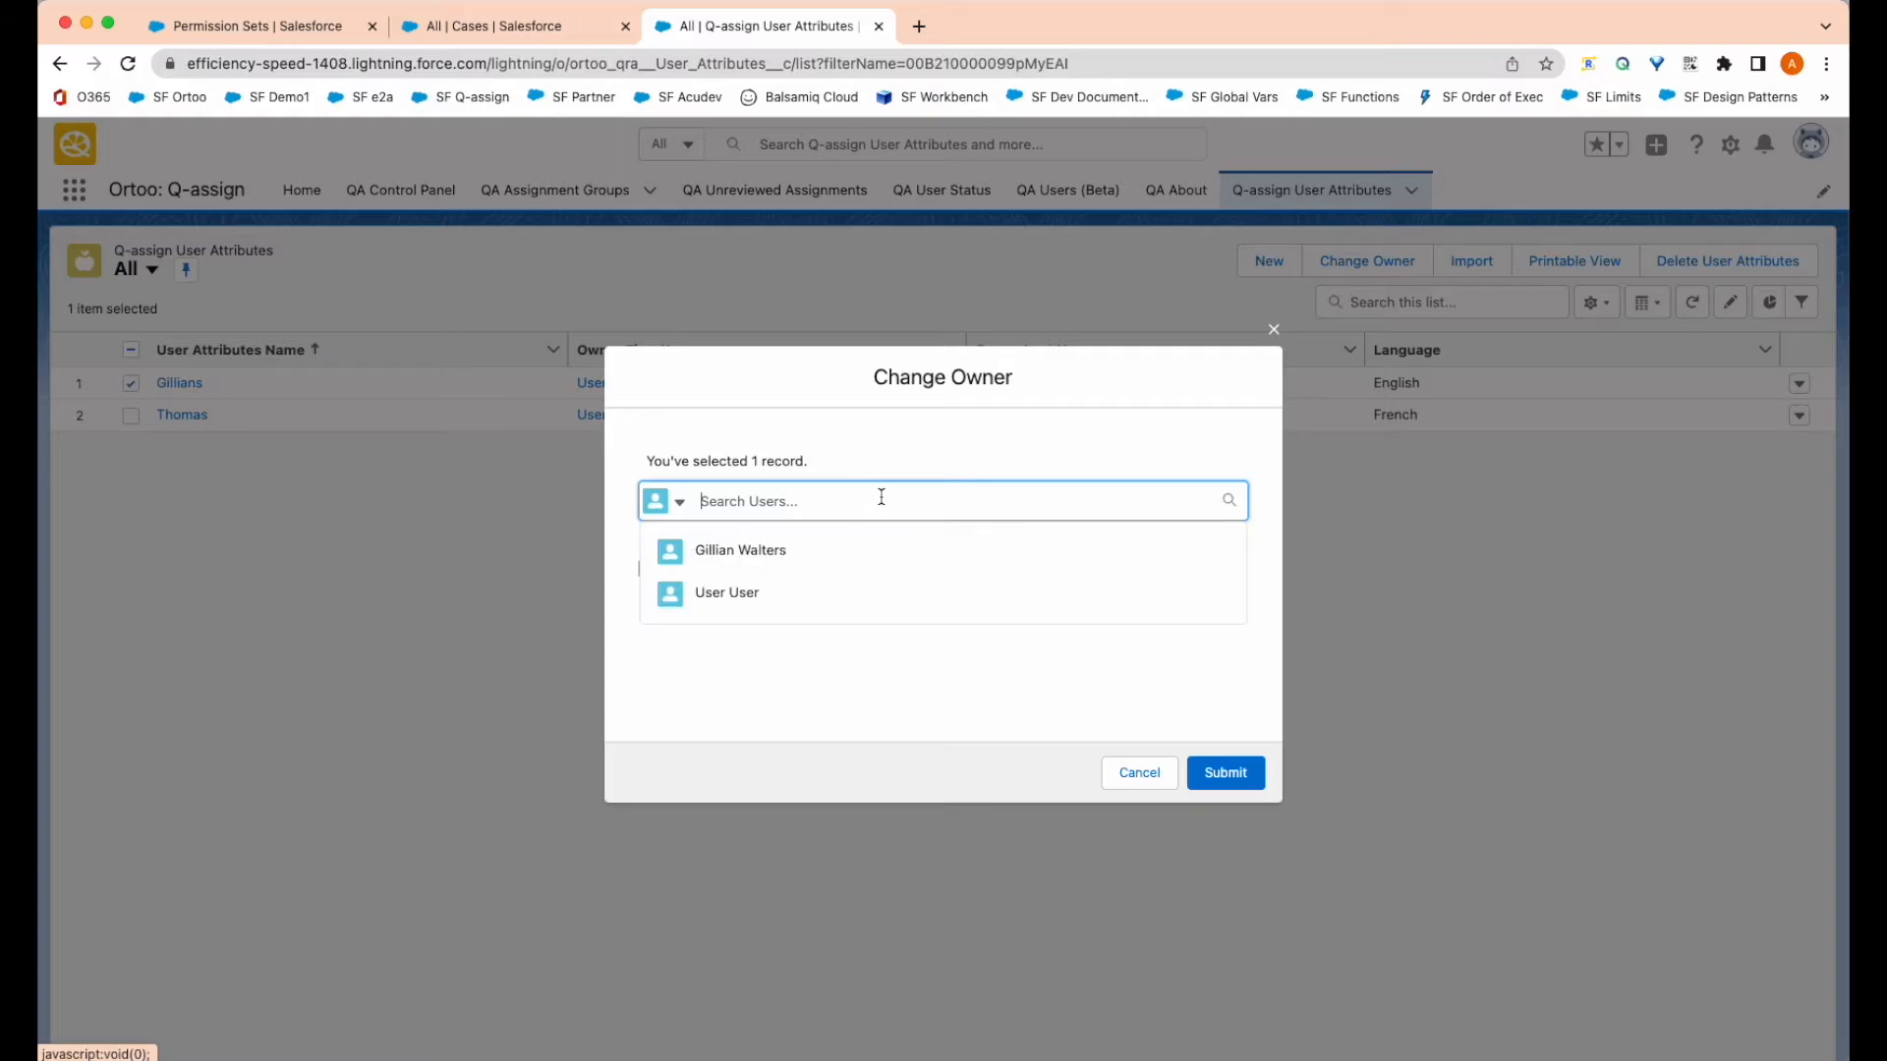
click(813, 548)
click(647, 580)
click(1208, 774)
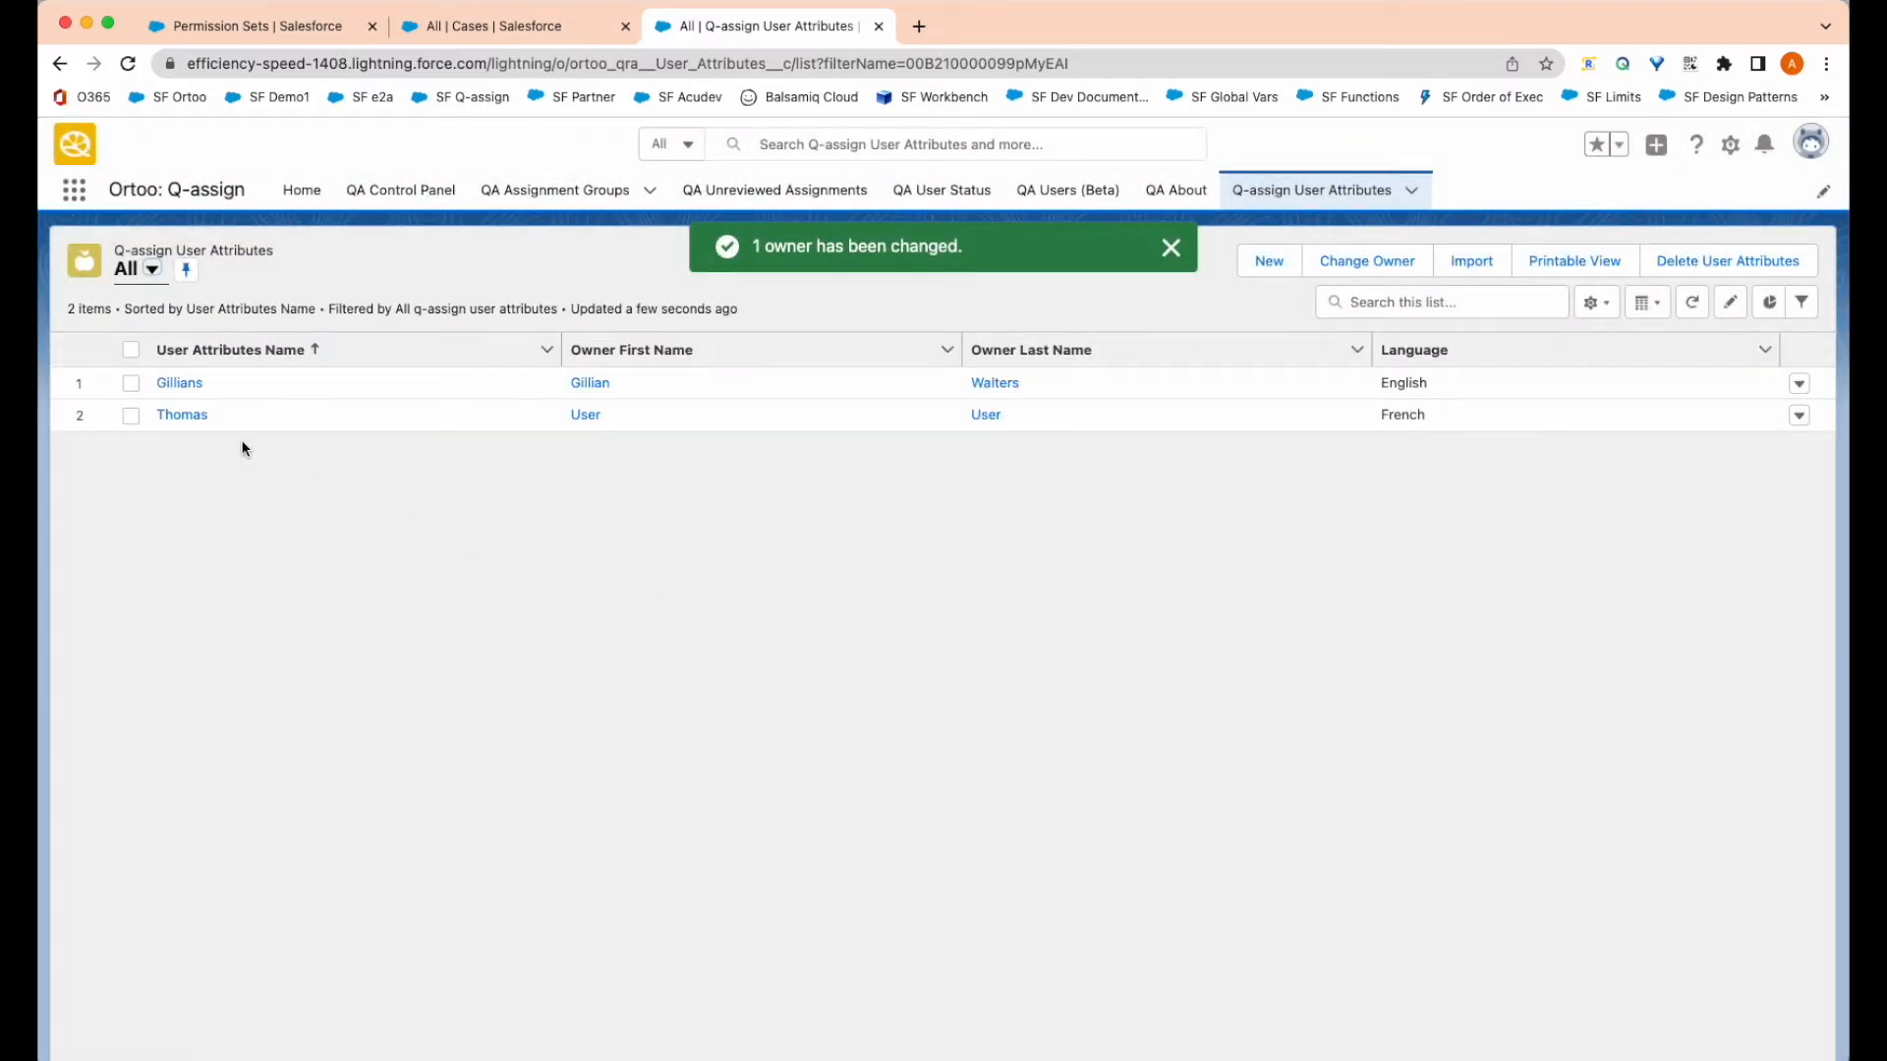
Step: Change the owner of the French user attributes record to its matching agent, without sending a notification email
click(132, 416)
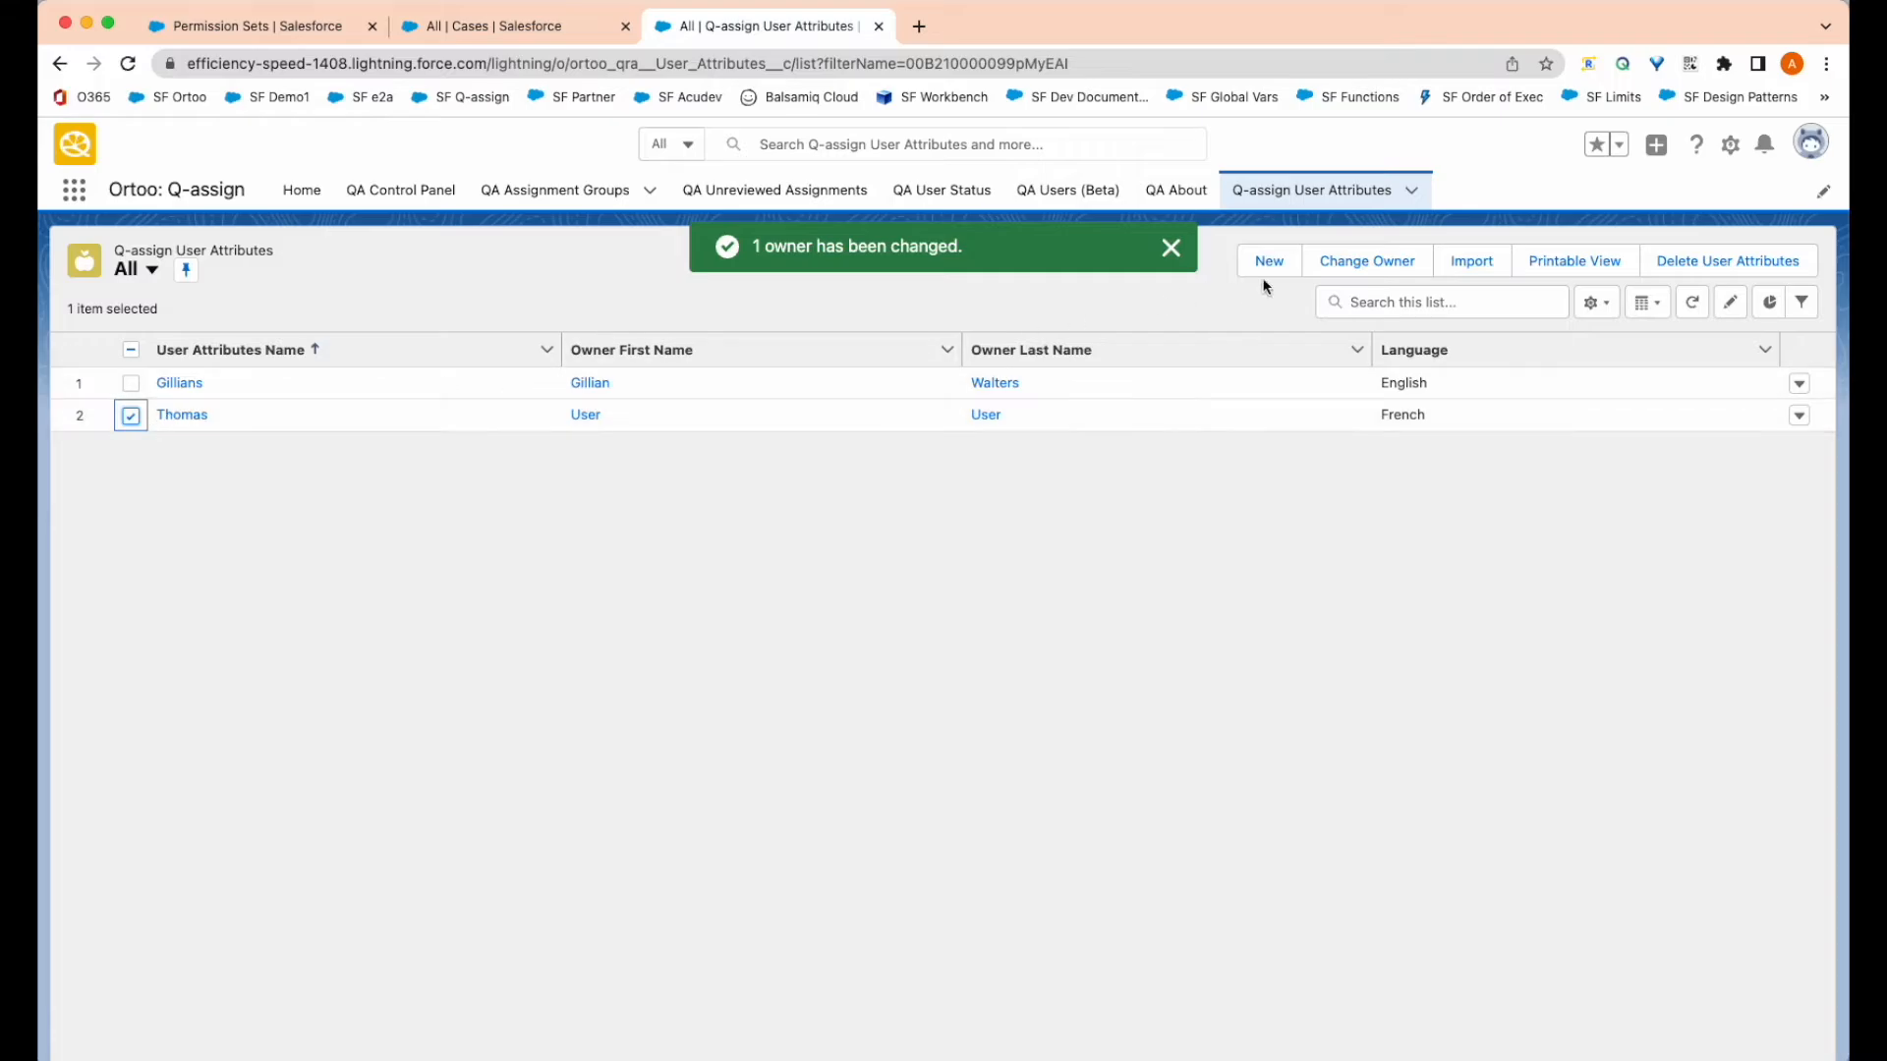
click(1376, 263)
click(917, 503)
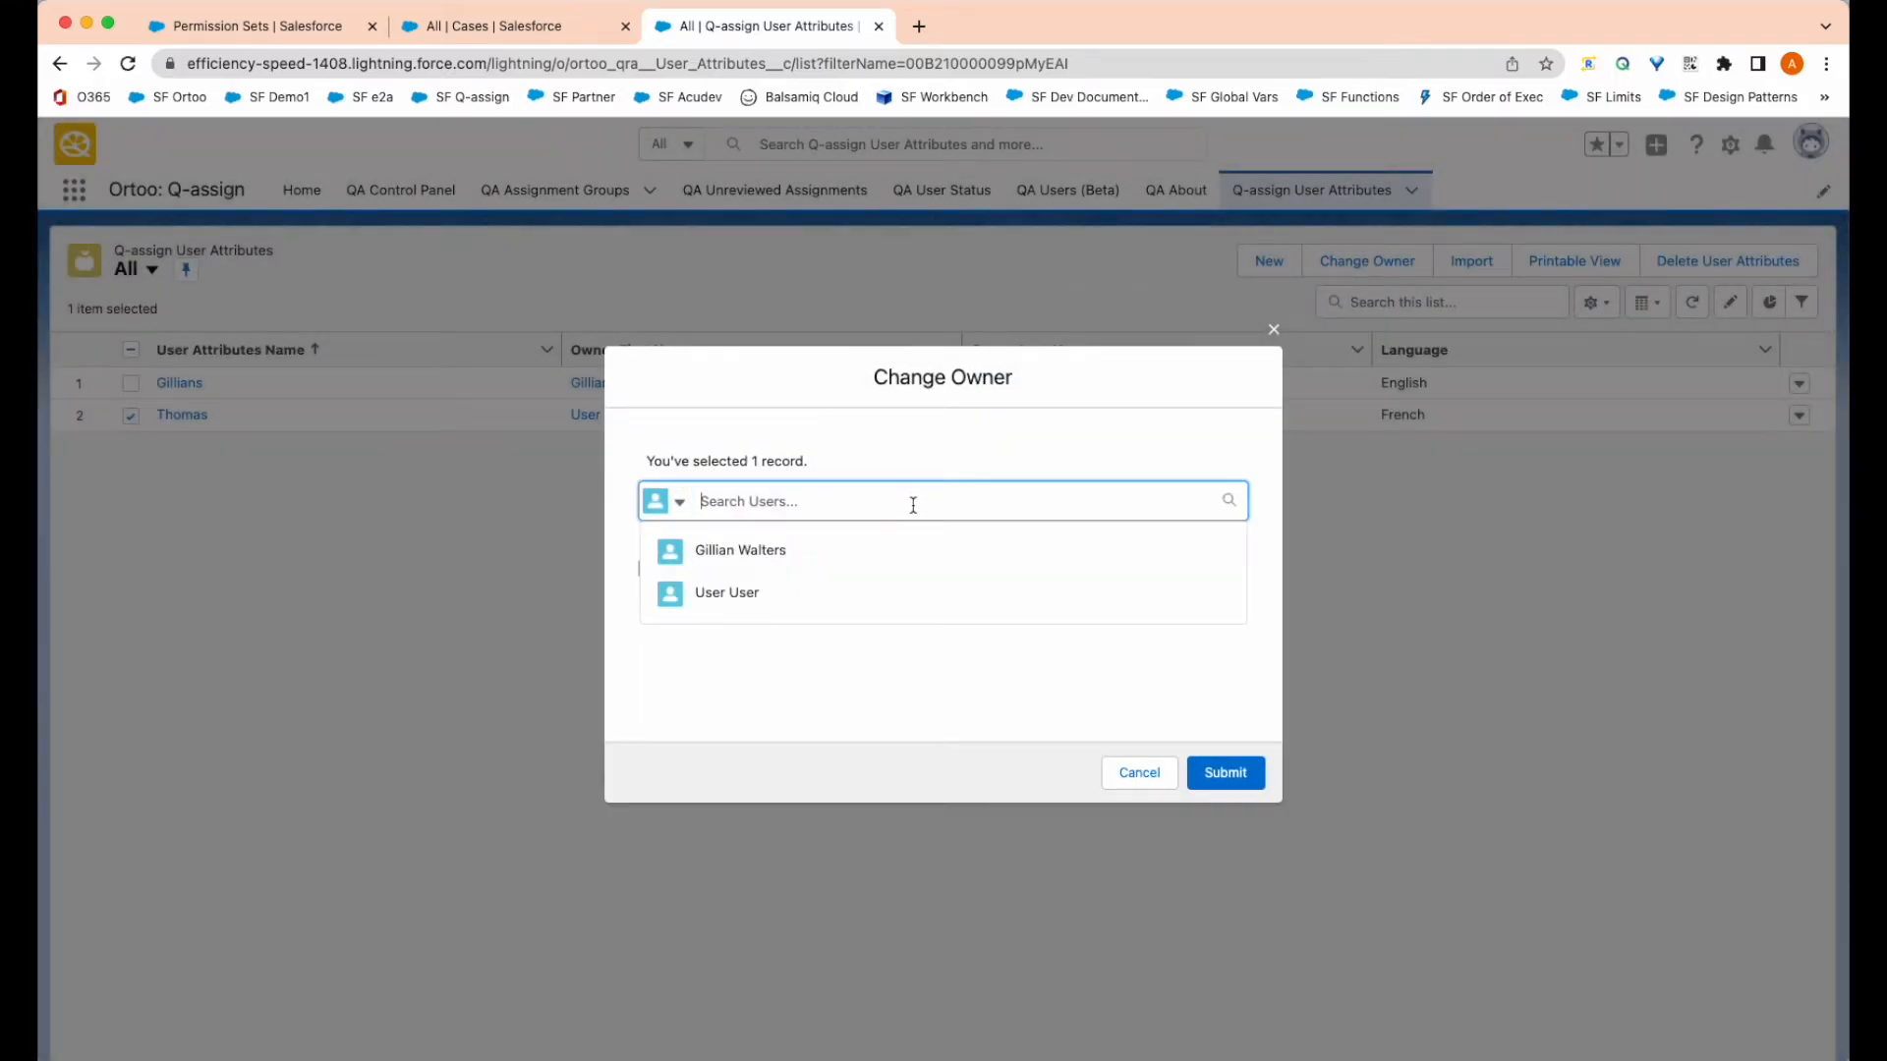
text(thom)
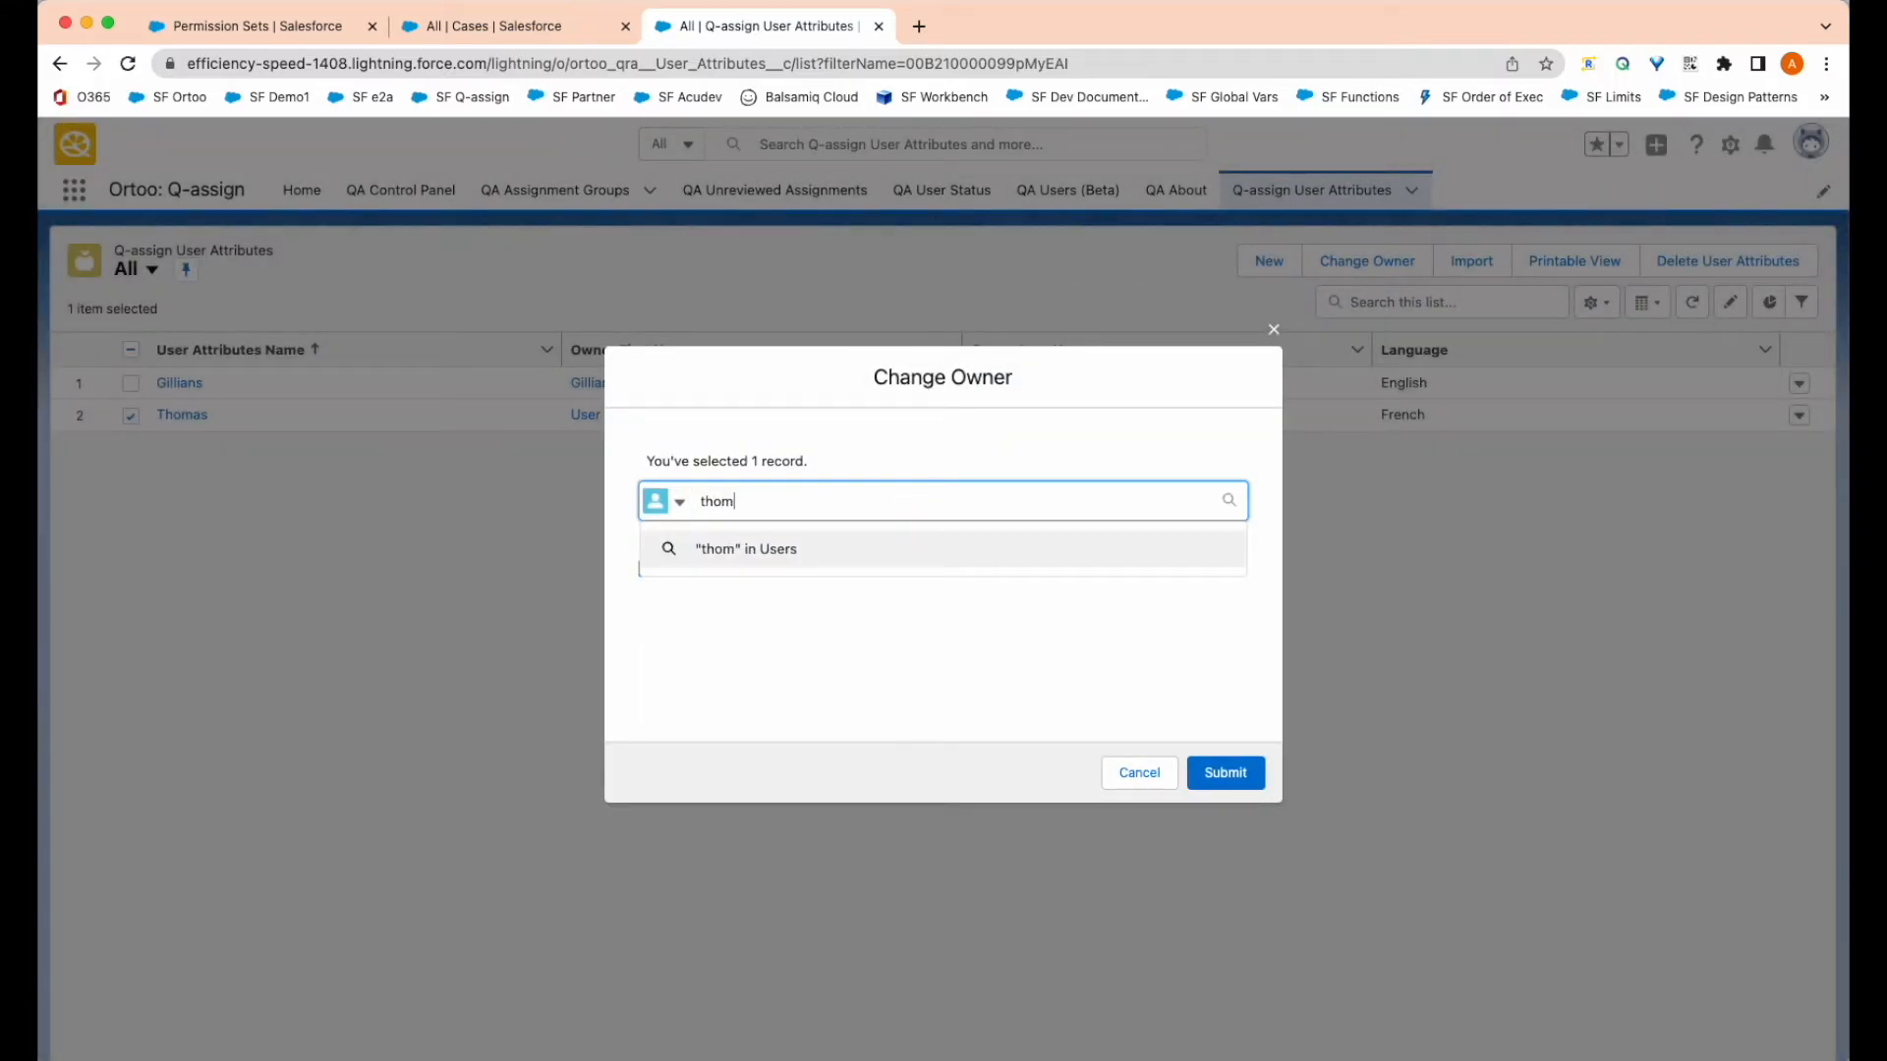
click(845, 603)
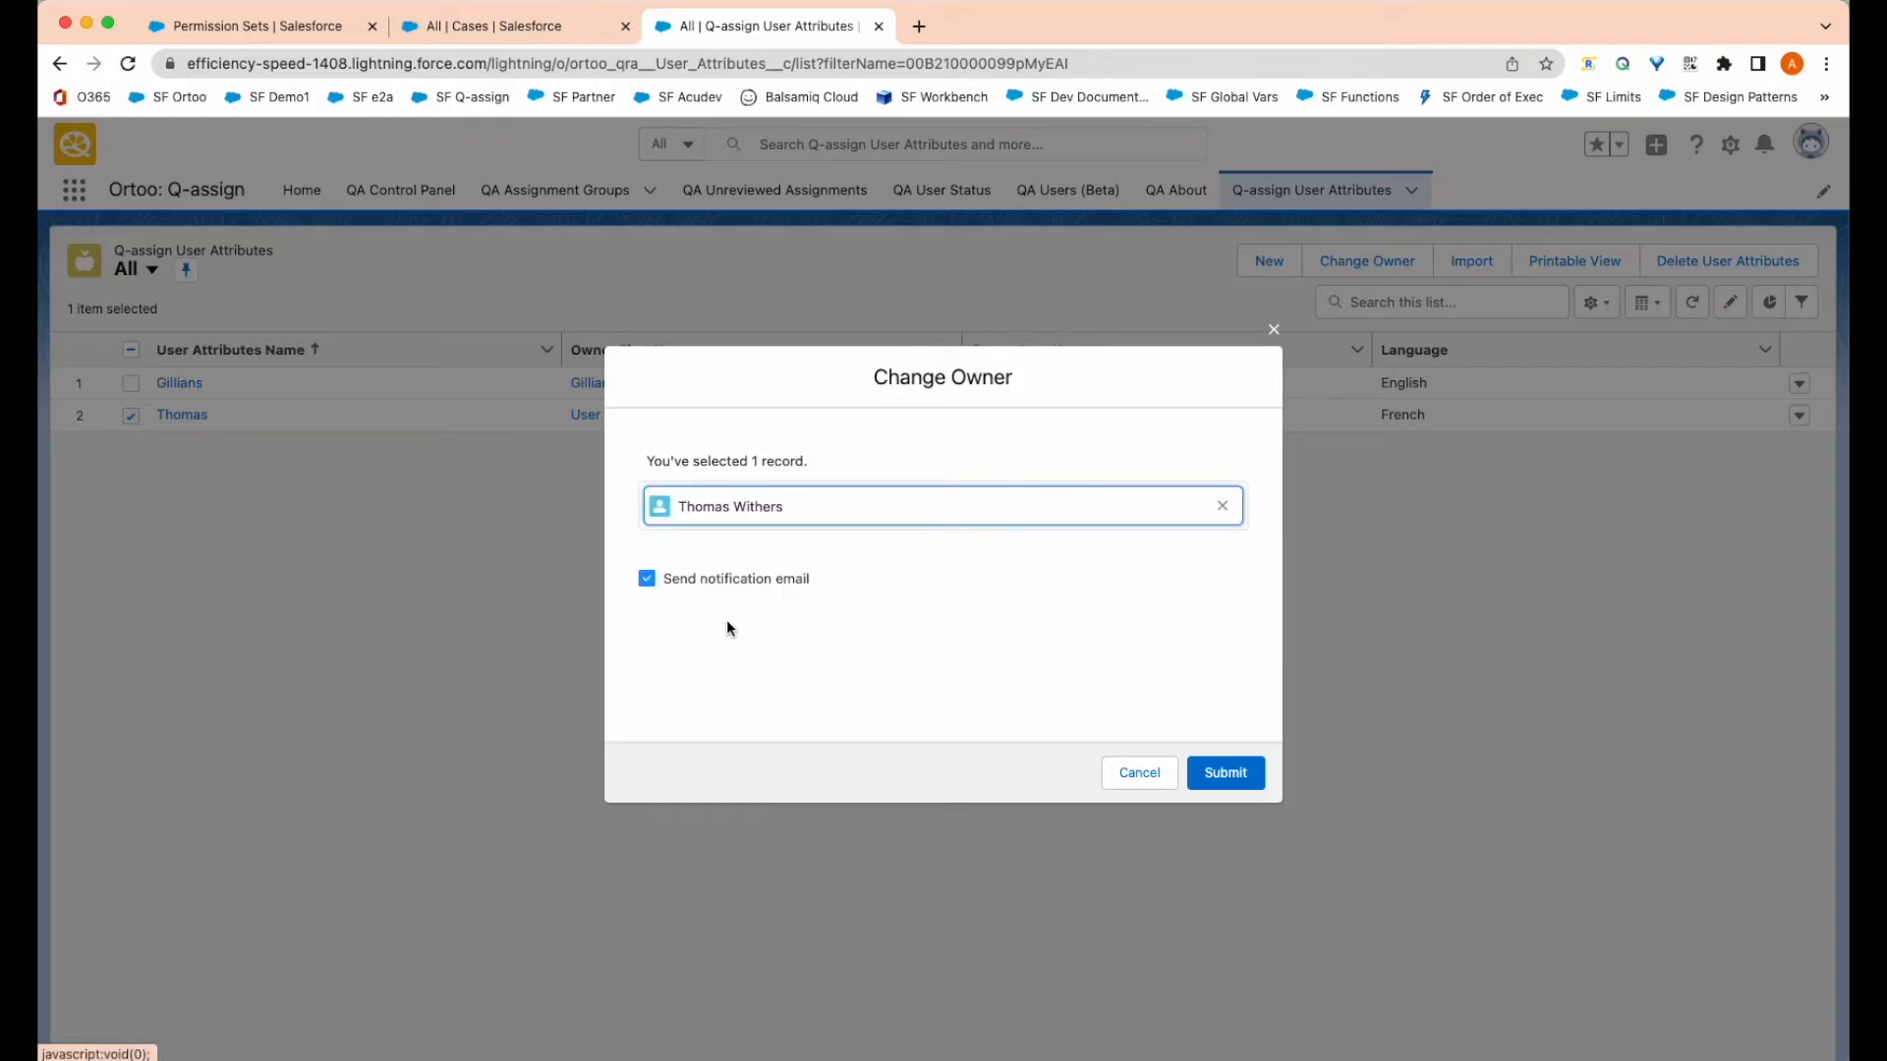
click(646, 580)
click(1226, 772)
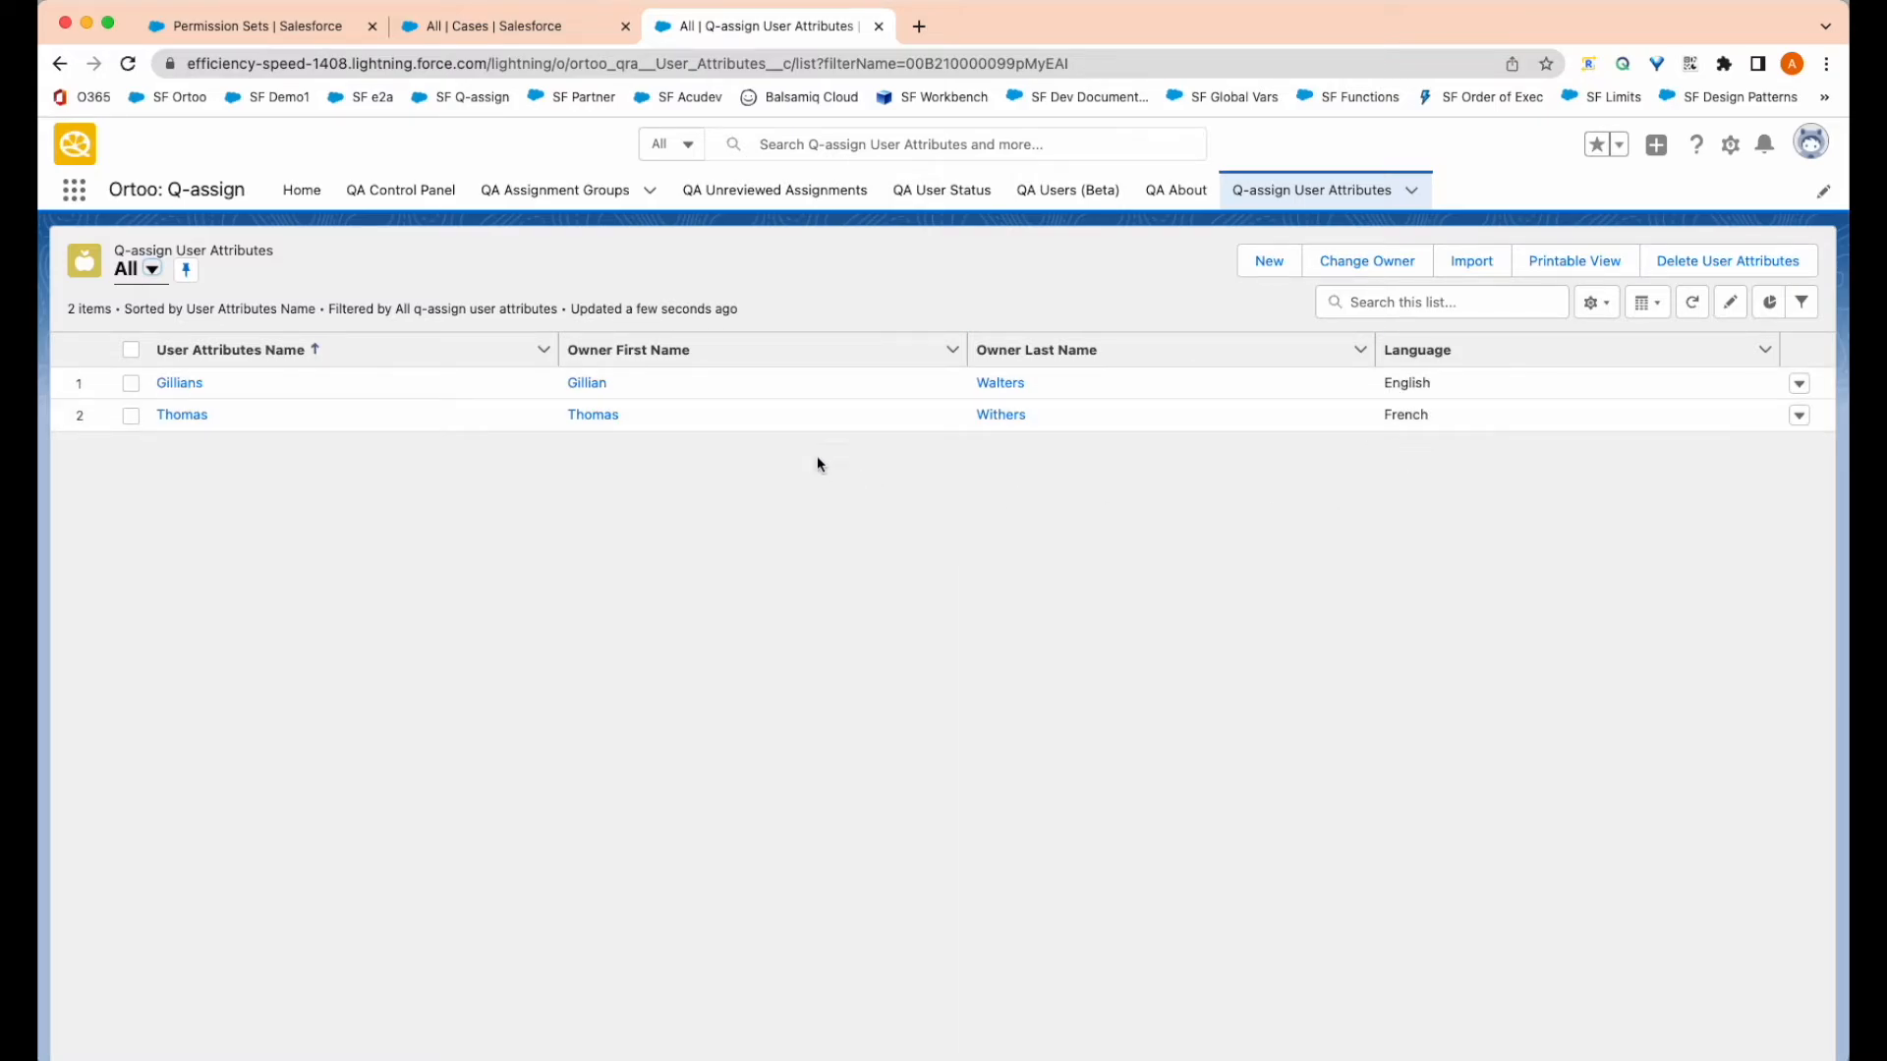
Step: Append "Use Language on Case to choose appropriate Agent." to the description of the Assign Cases to Agents assignment group and save it
click(583, 196)
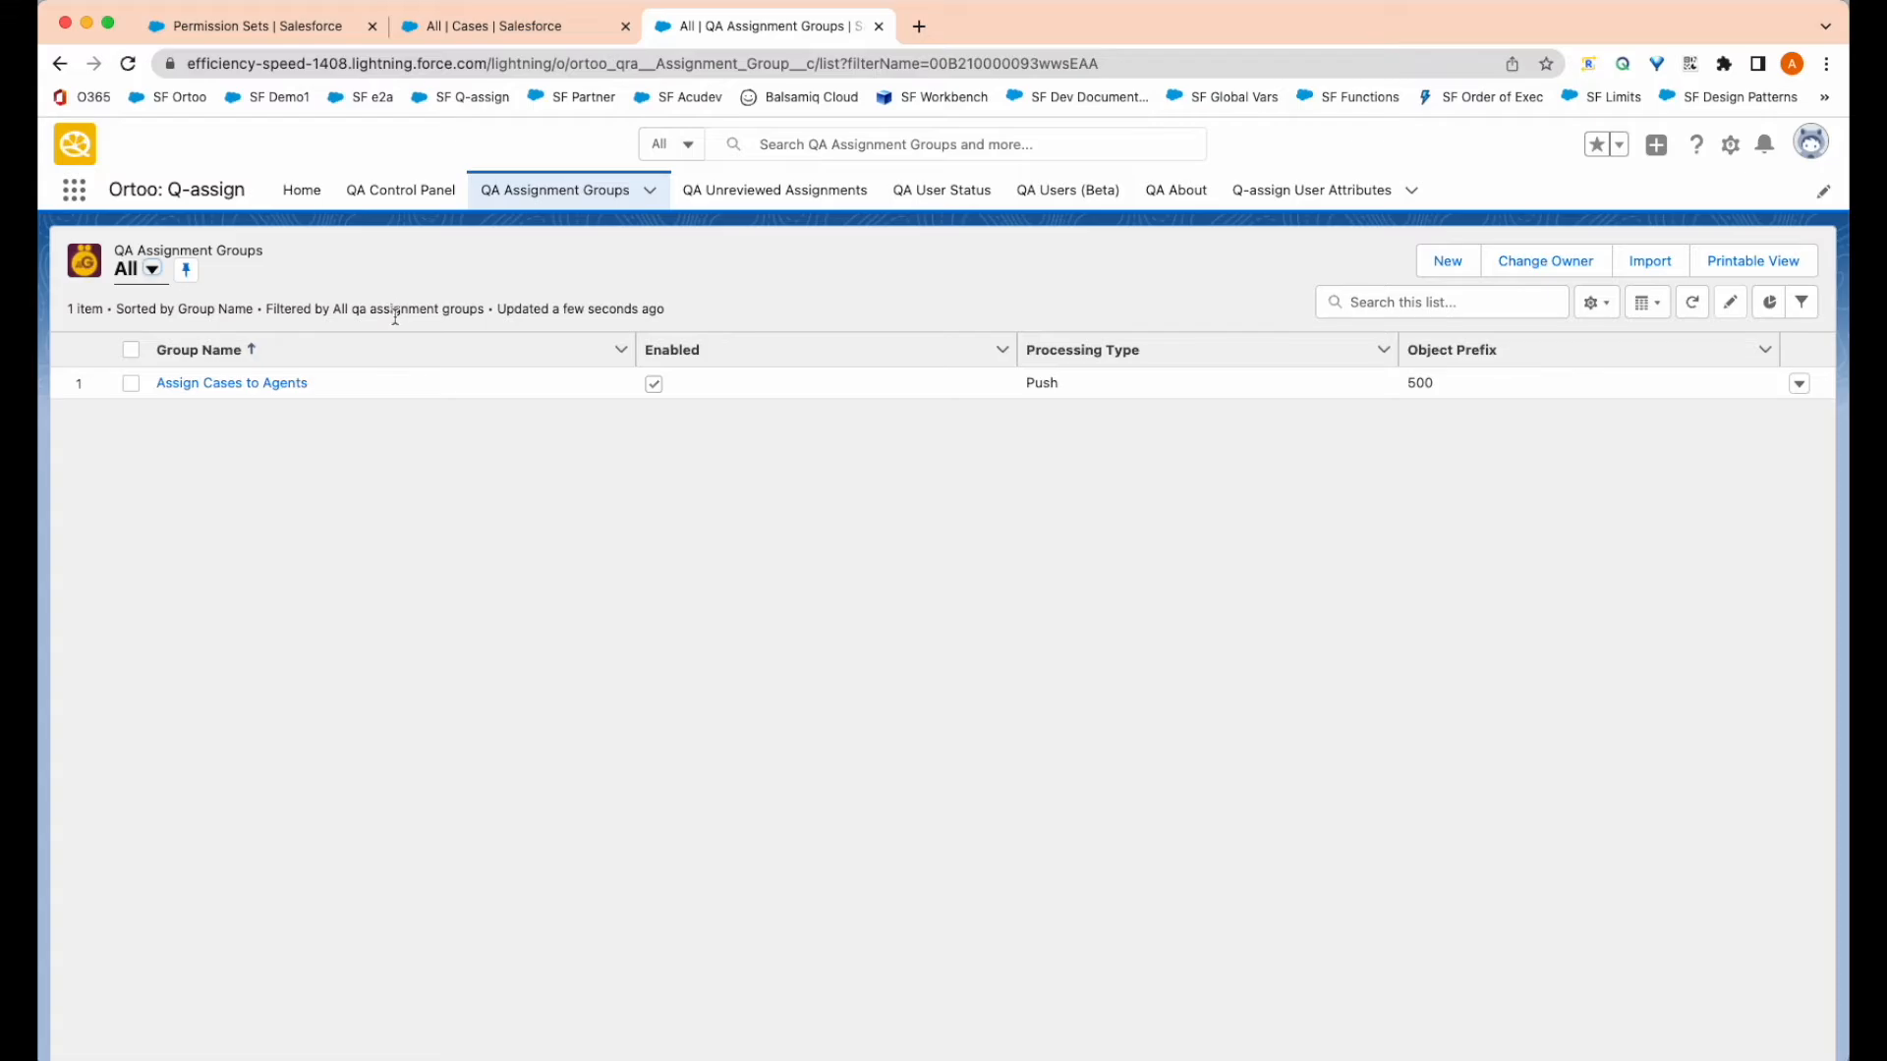
click(287, 387)
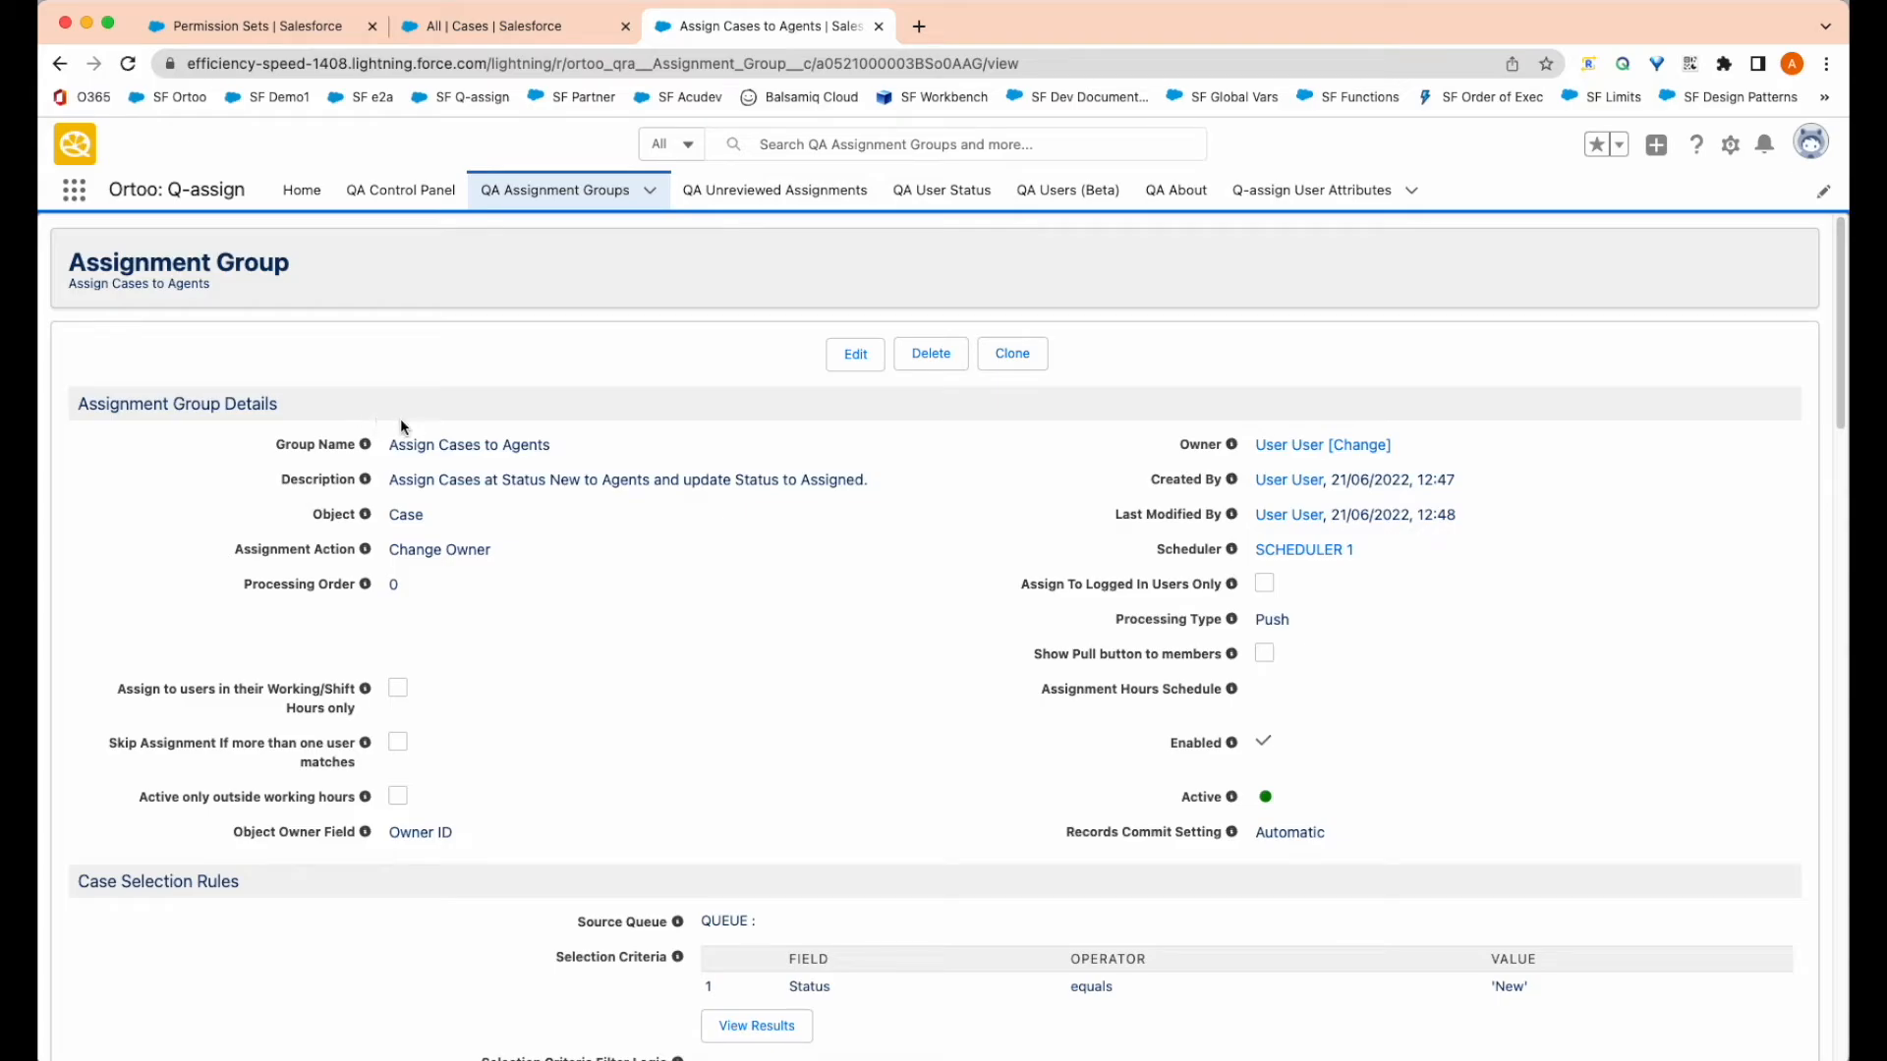
click(869, 355)
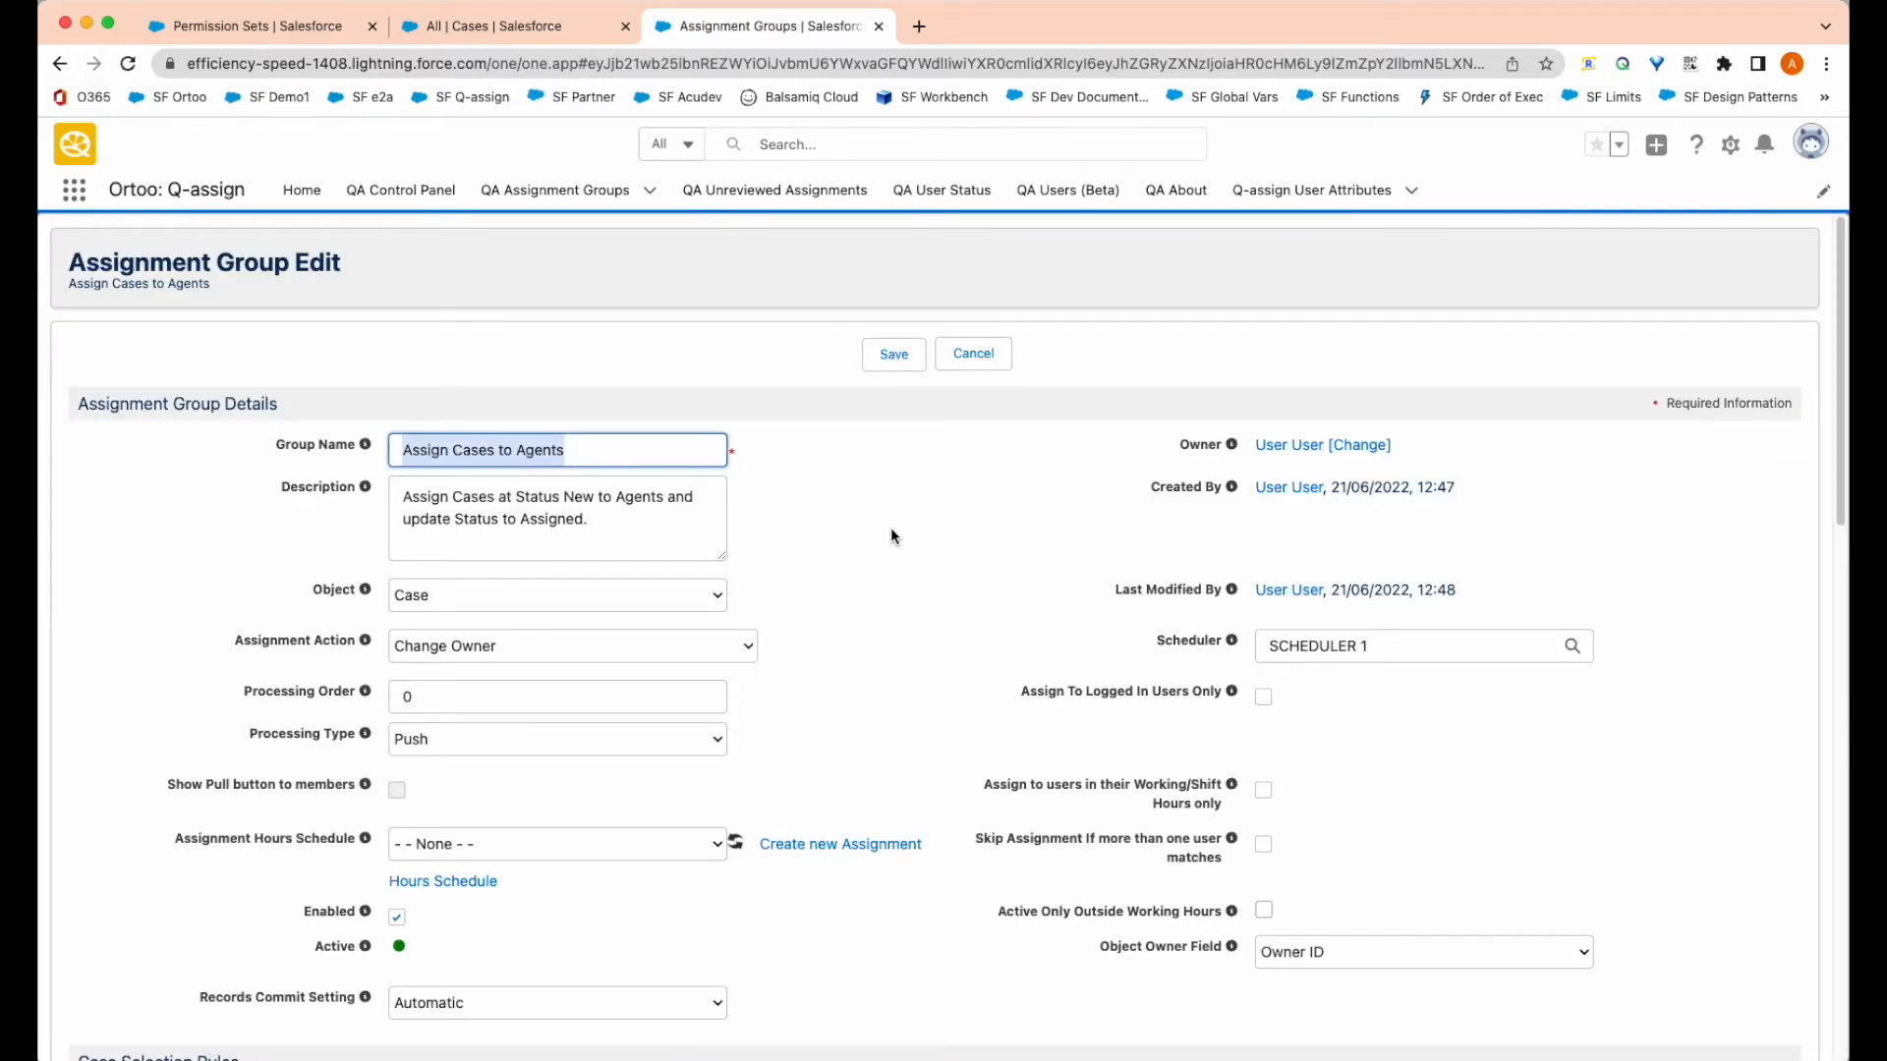
click(584, 521)
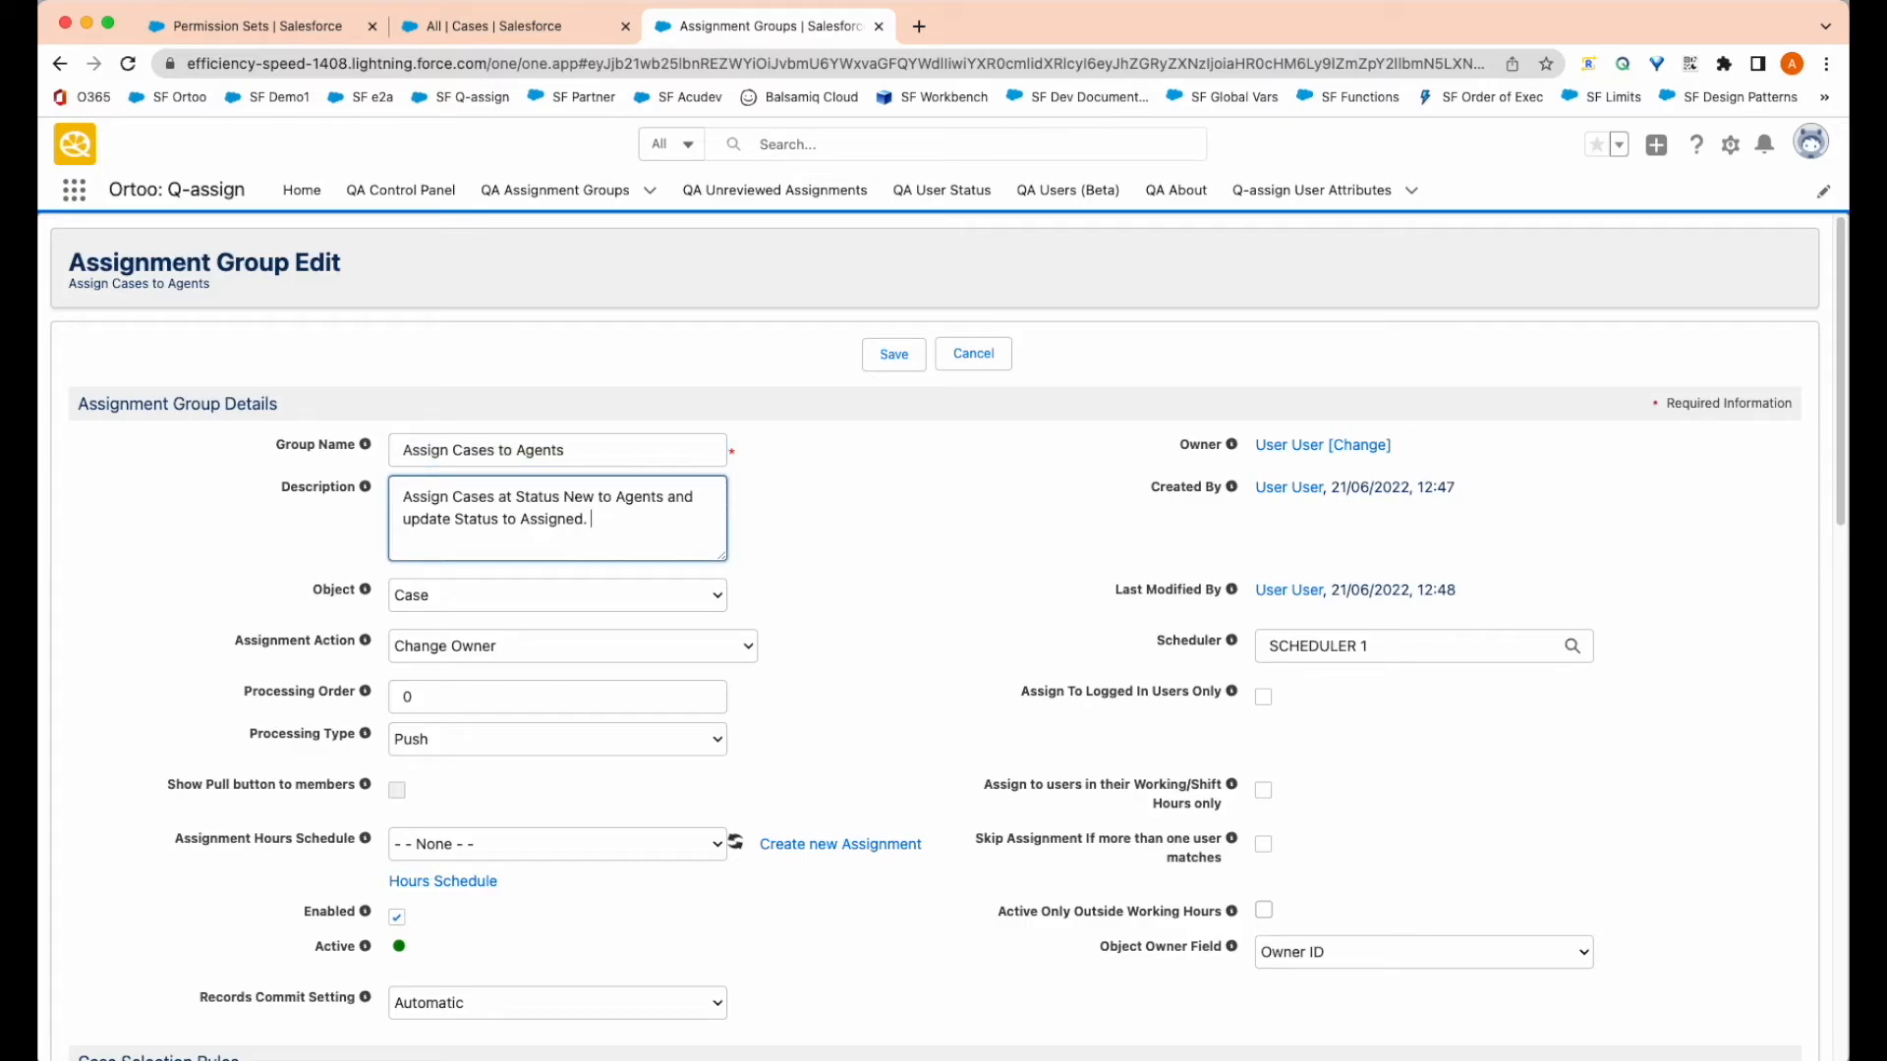
text(Use Language on Case to choos)
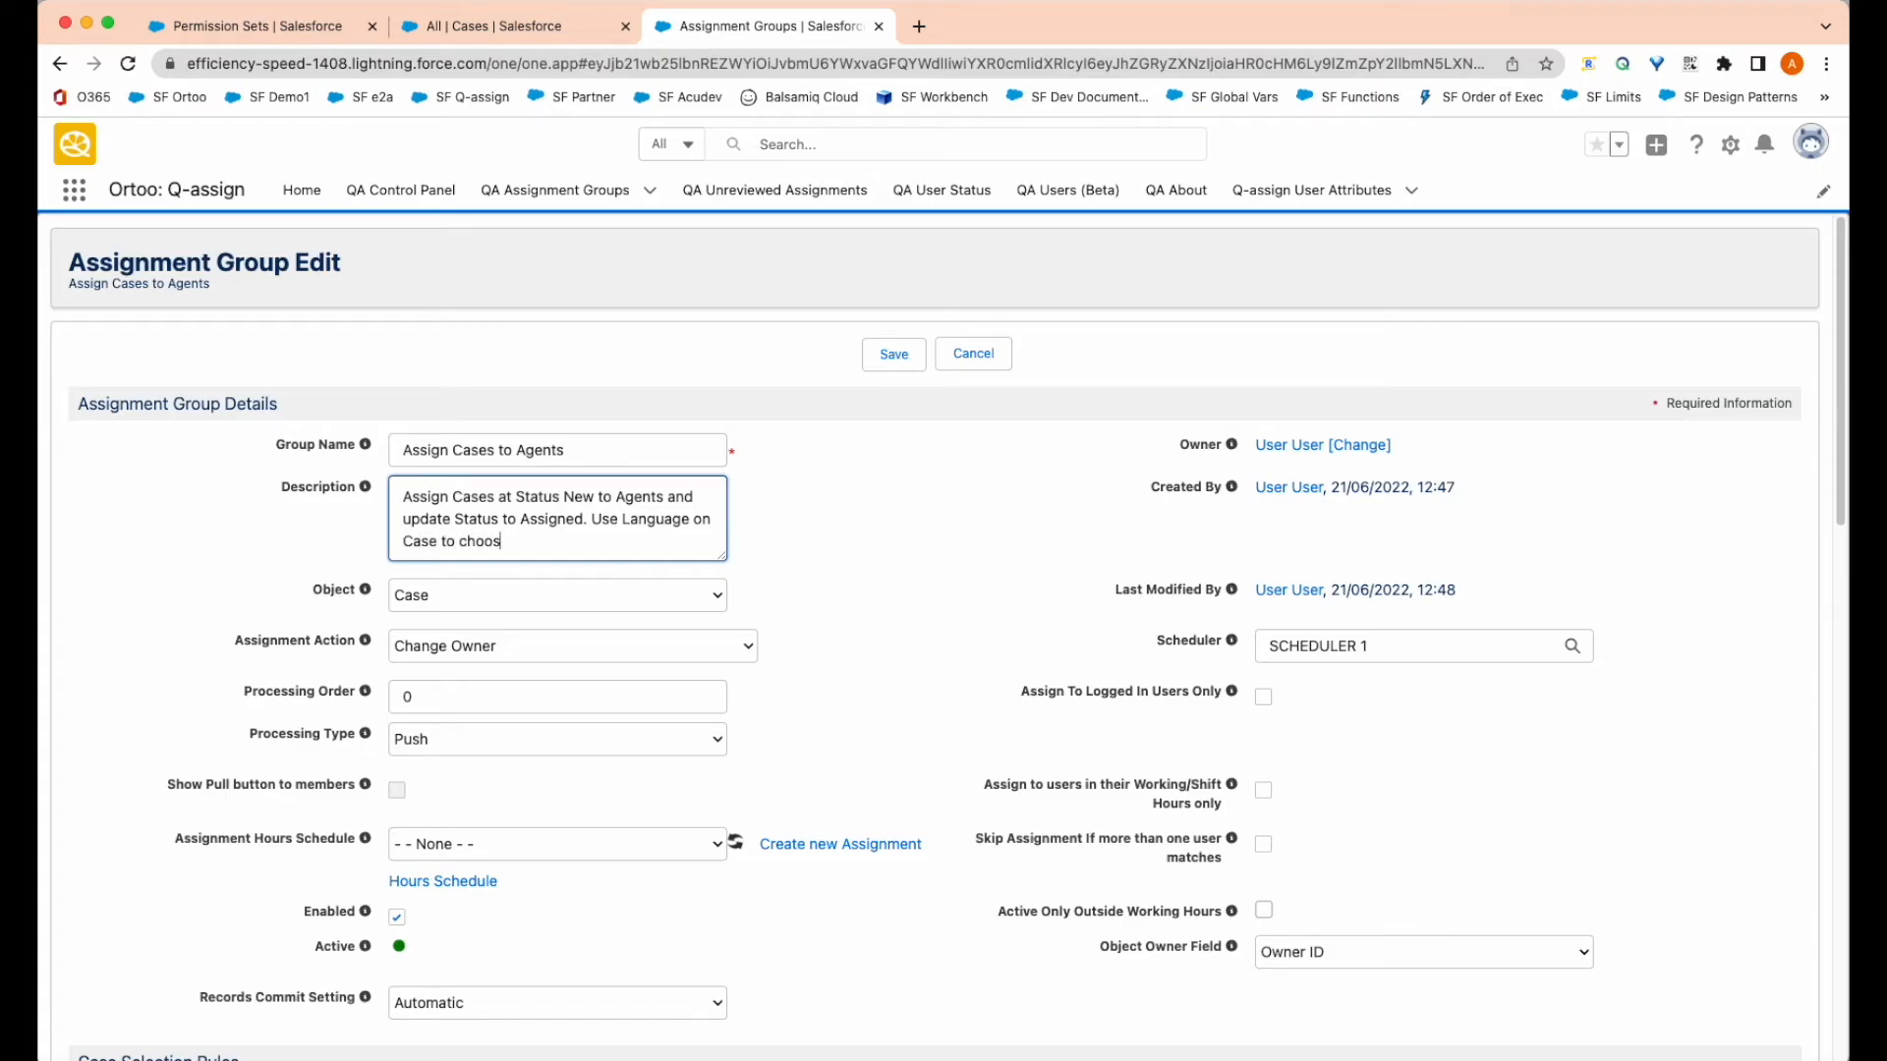
text(e appropriate Agent.)
scroll(847, 596, down, 10)
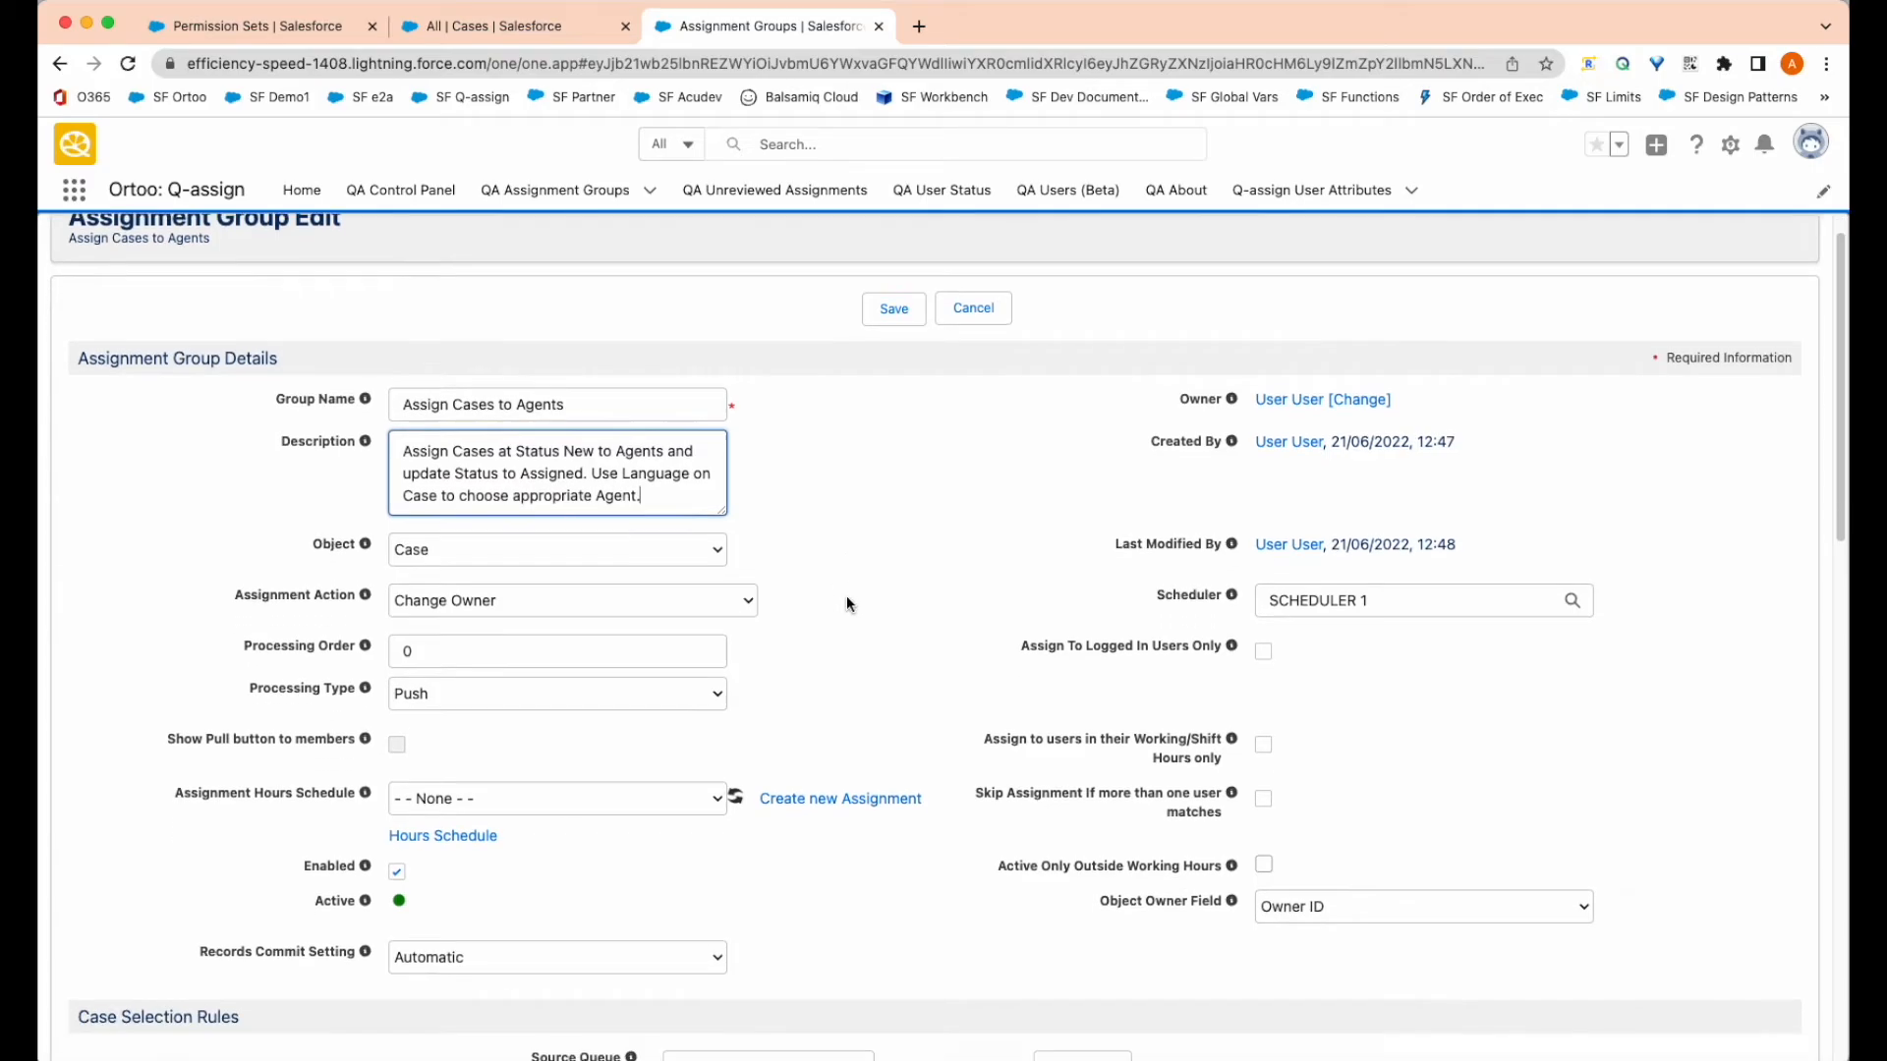
scroll(846, 595, down, 5)
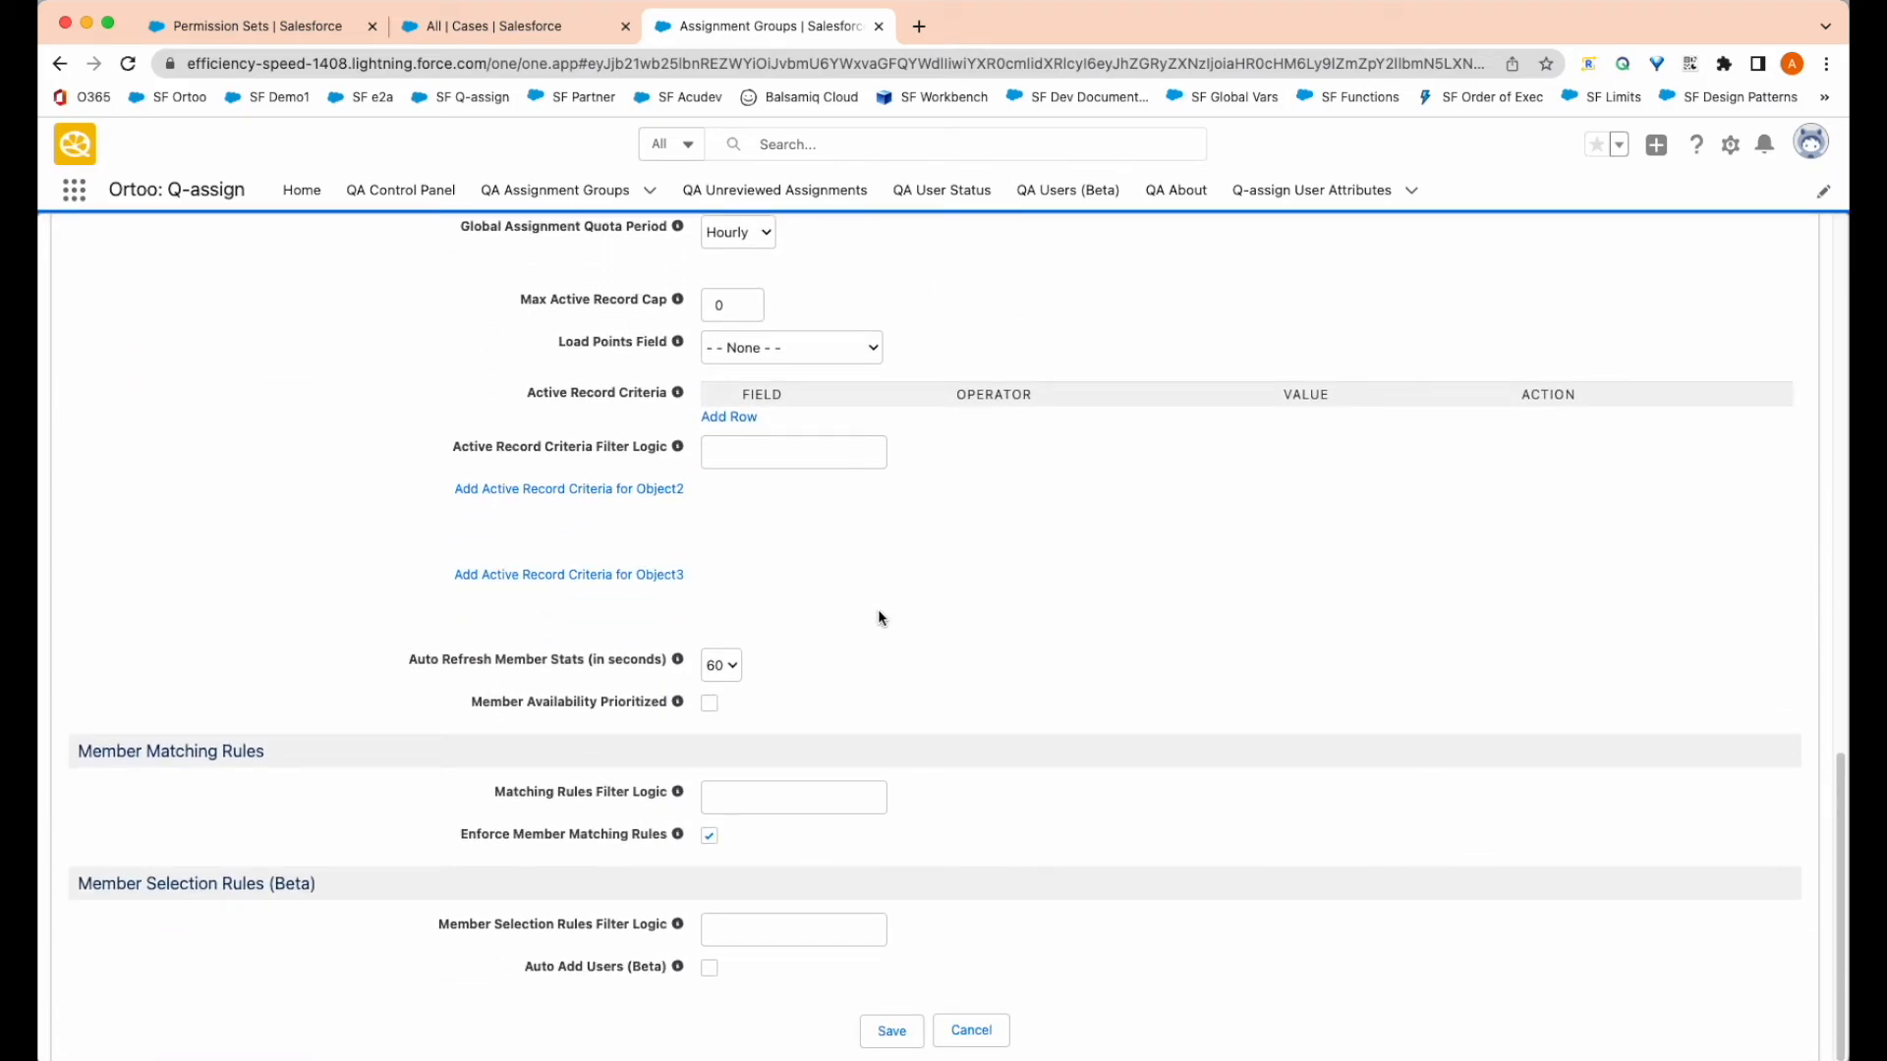
click(894, 1034)
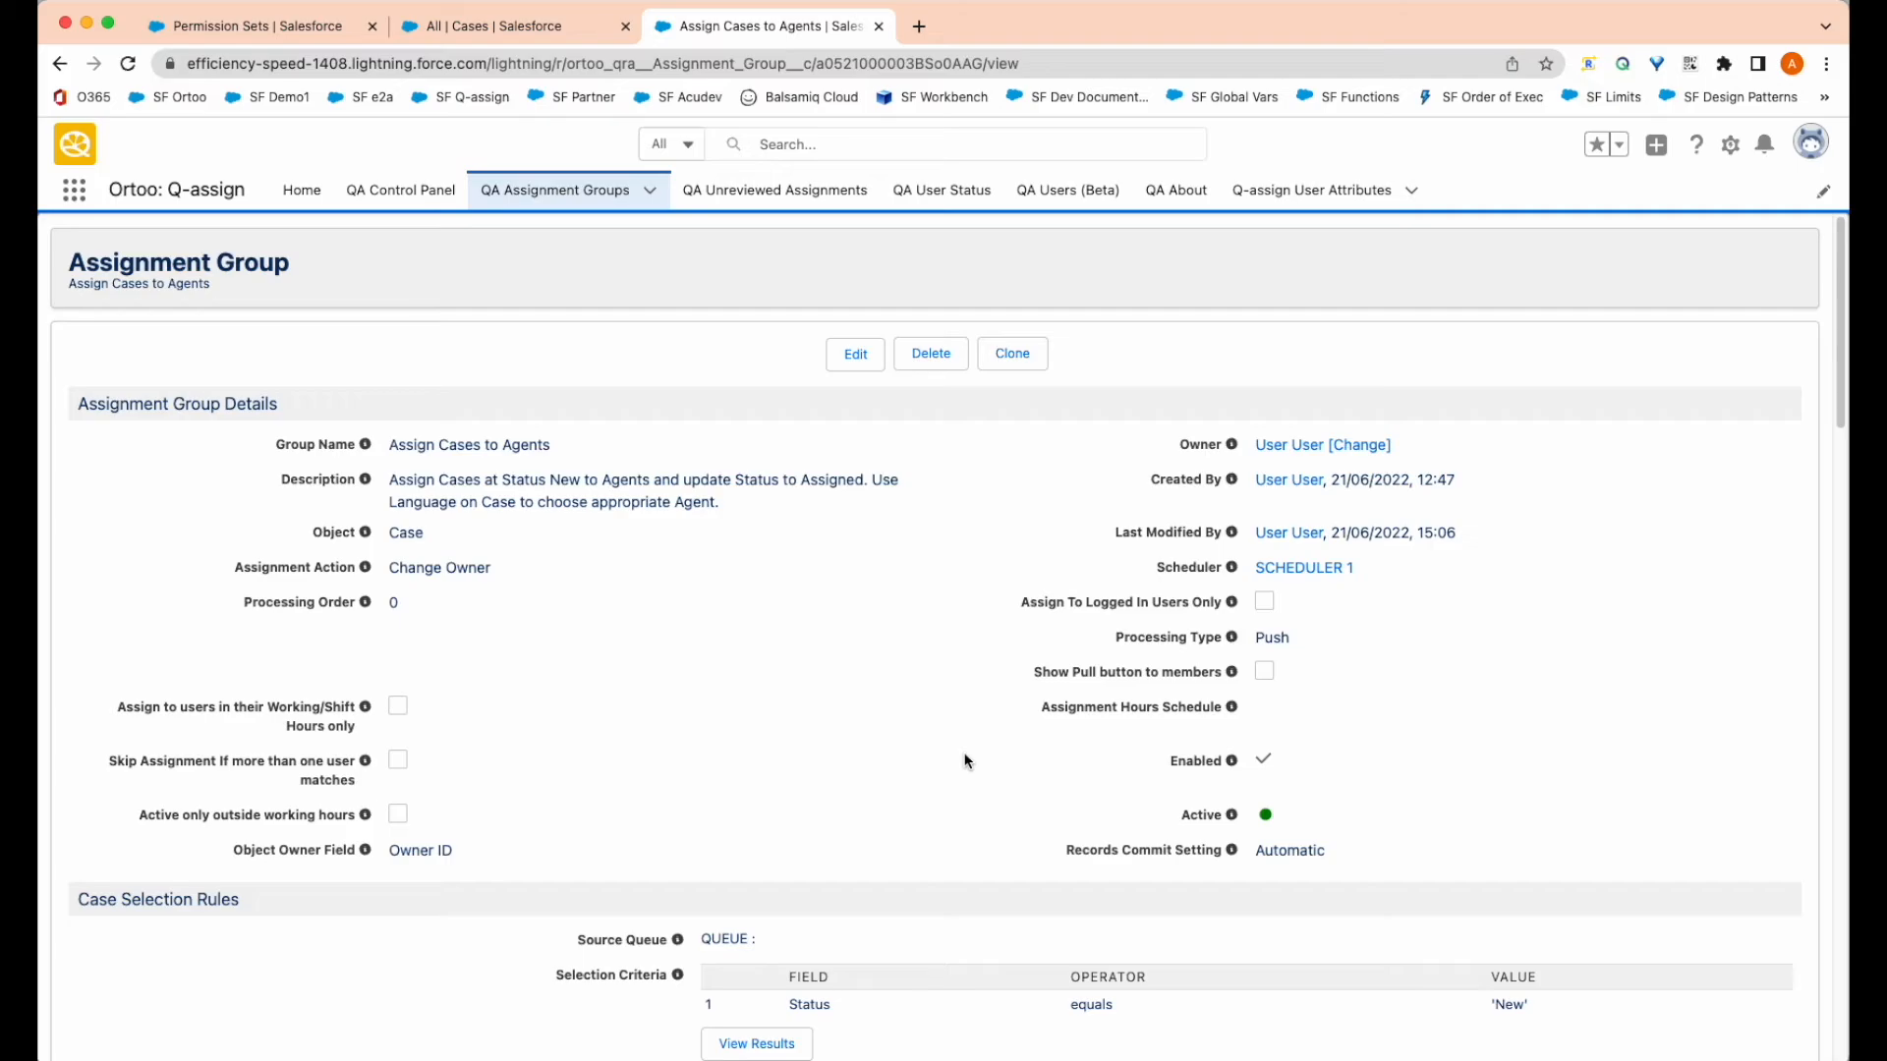
Step: Start a new member matching rule for the assignment group with Primary Language as the Case match field
scroll(964, 759, down, 10)
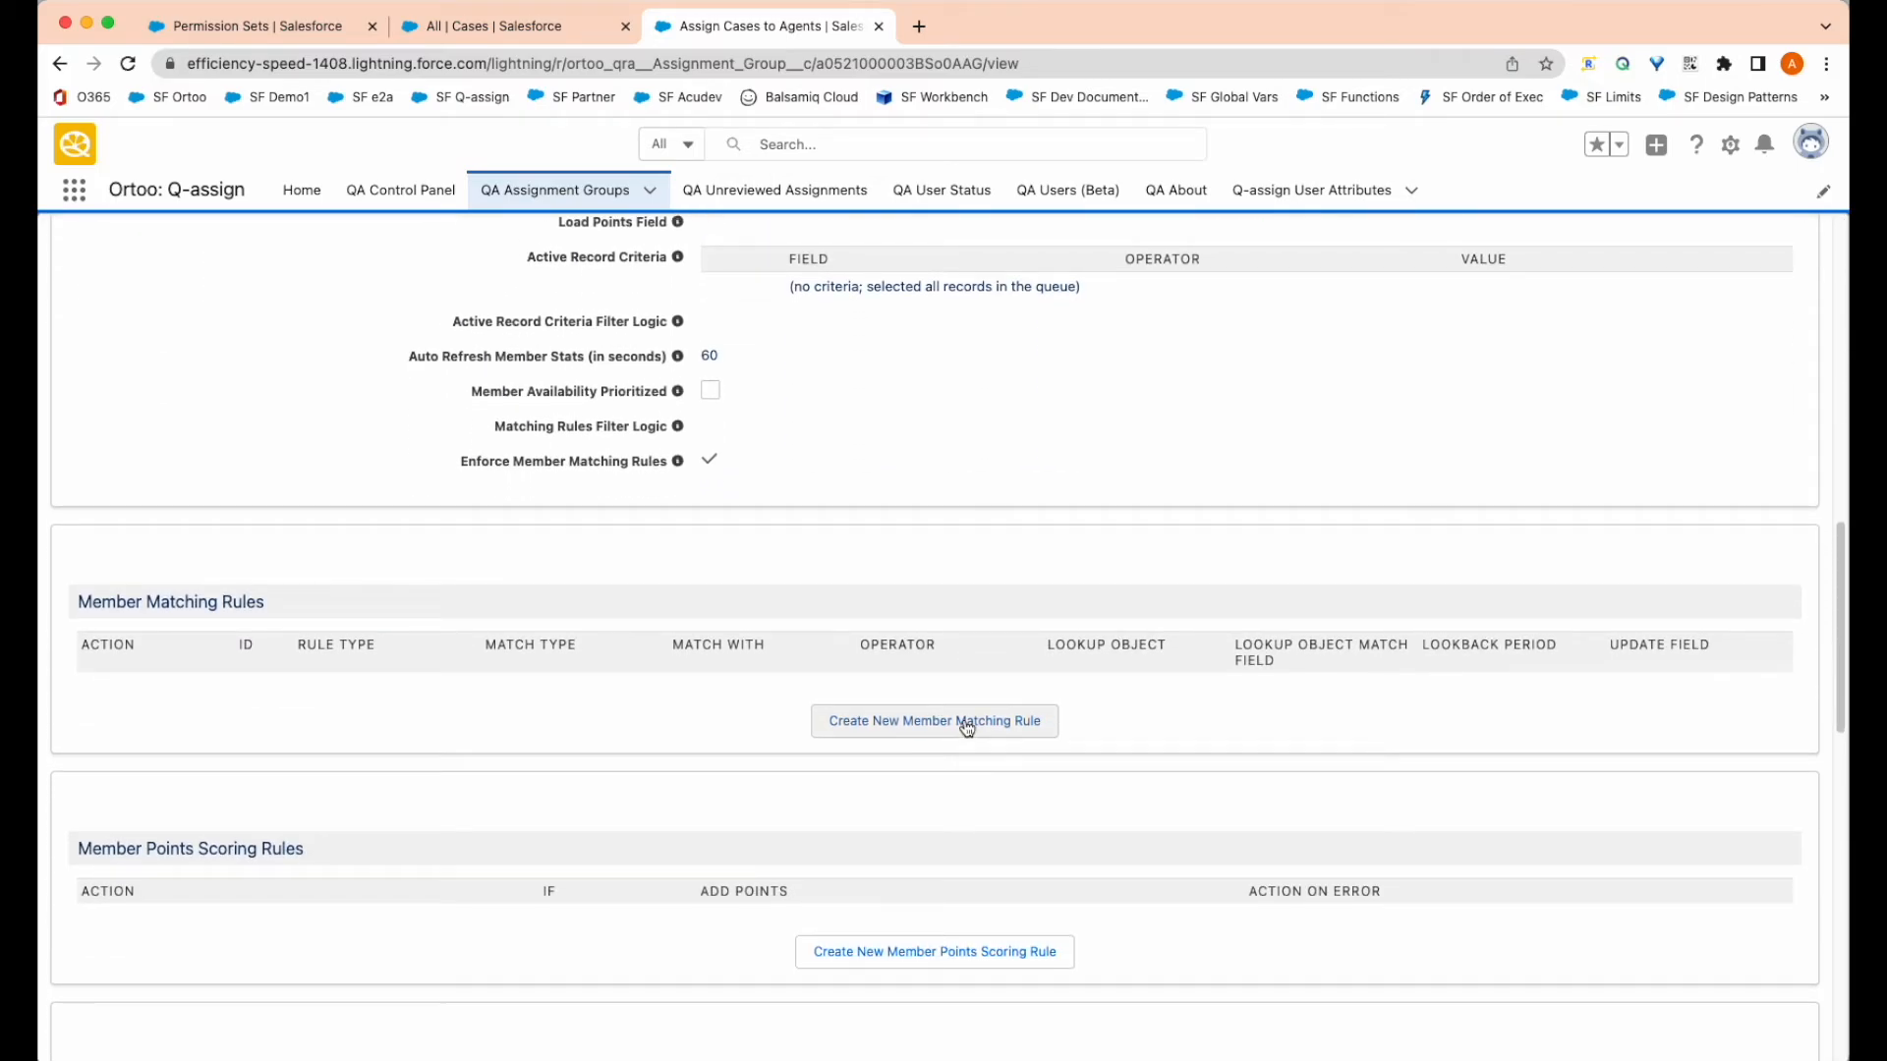
click(967, 725)
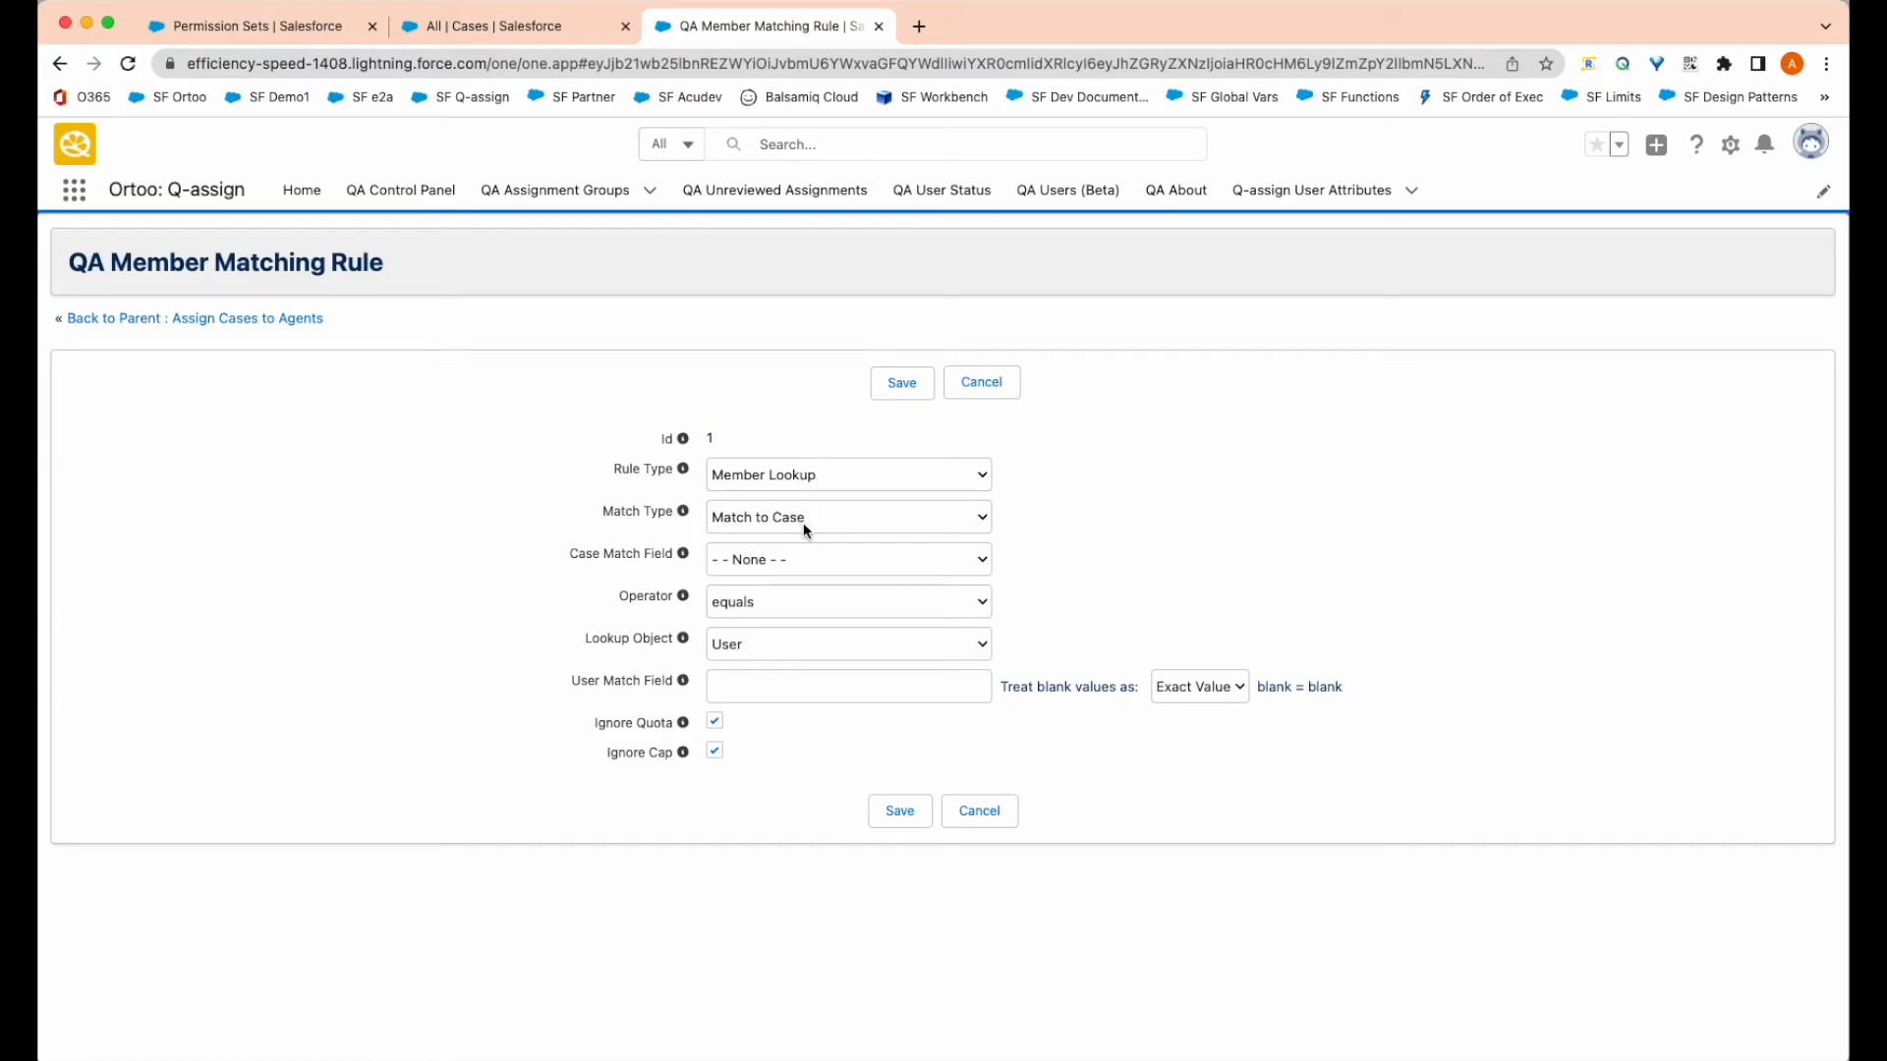
click(722, 562)
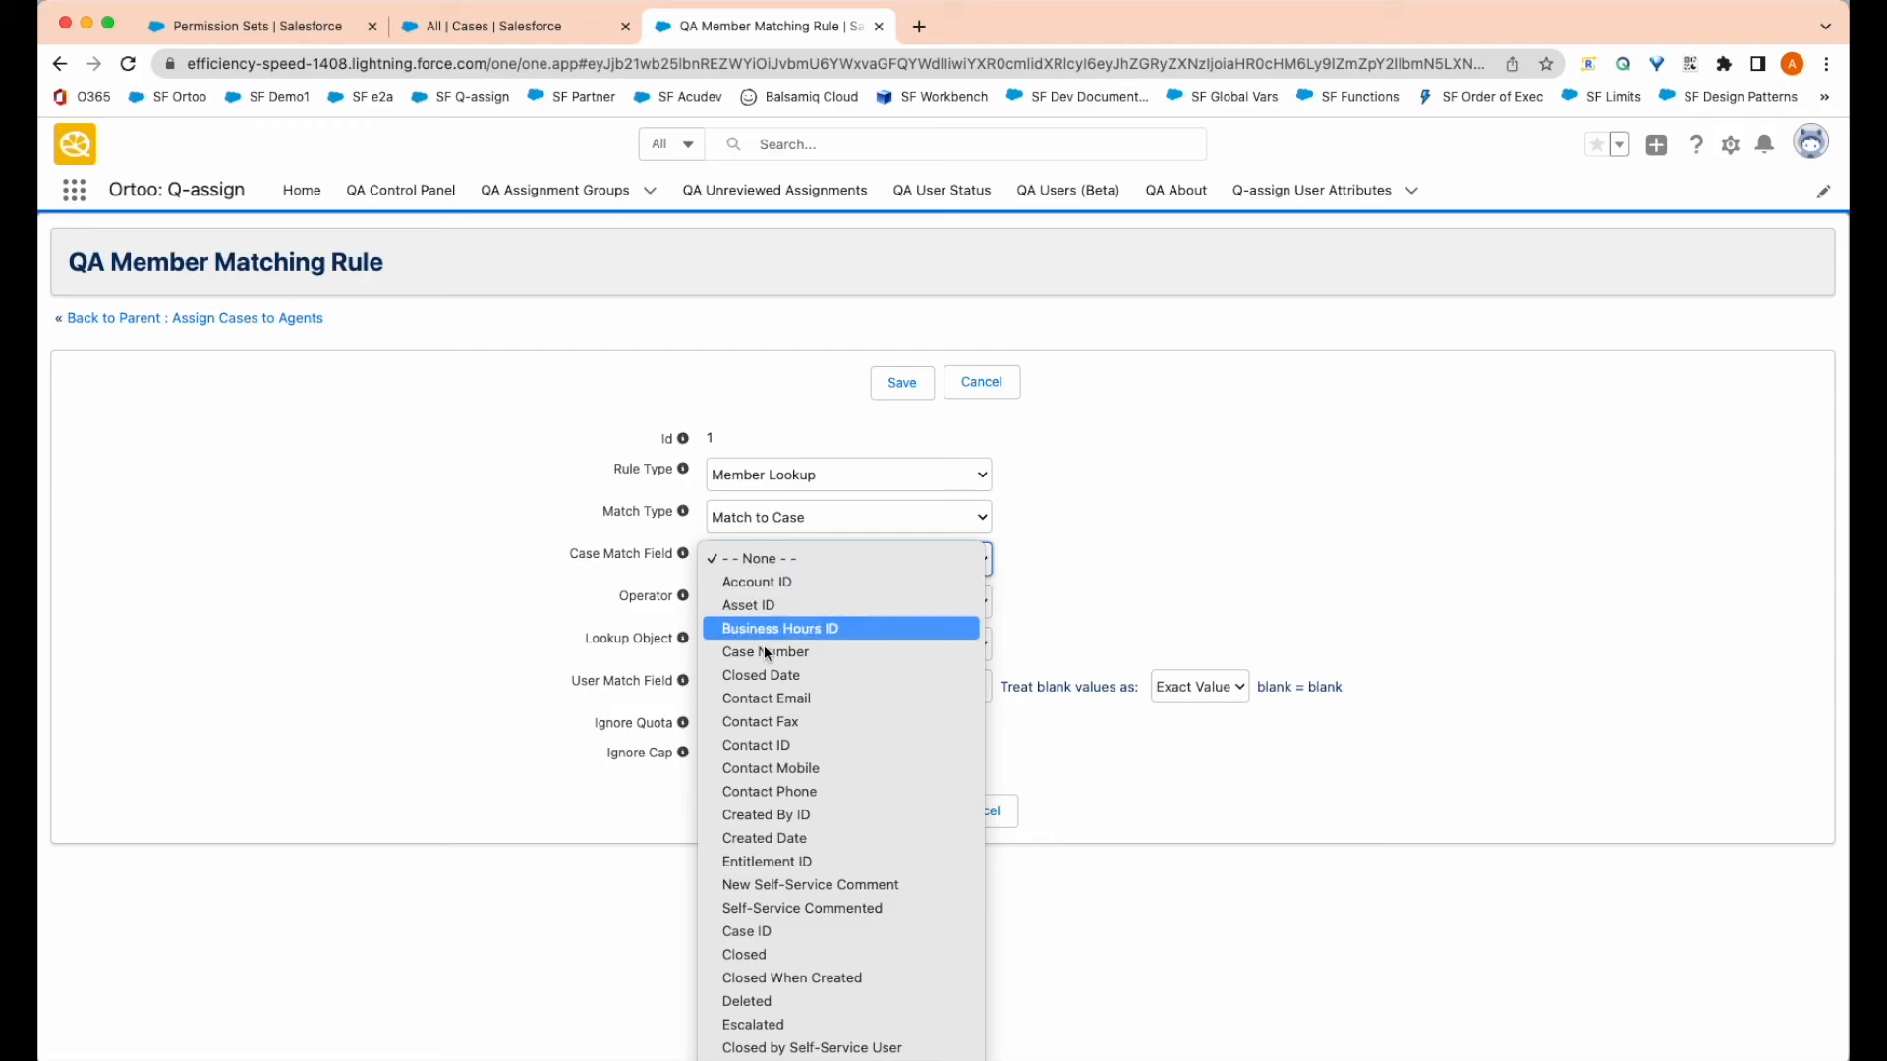
scroll(794, 747, down, 10)
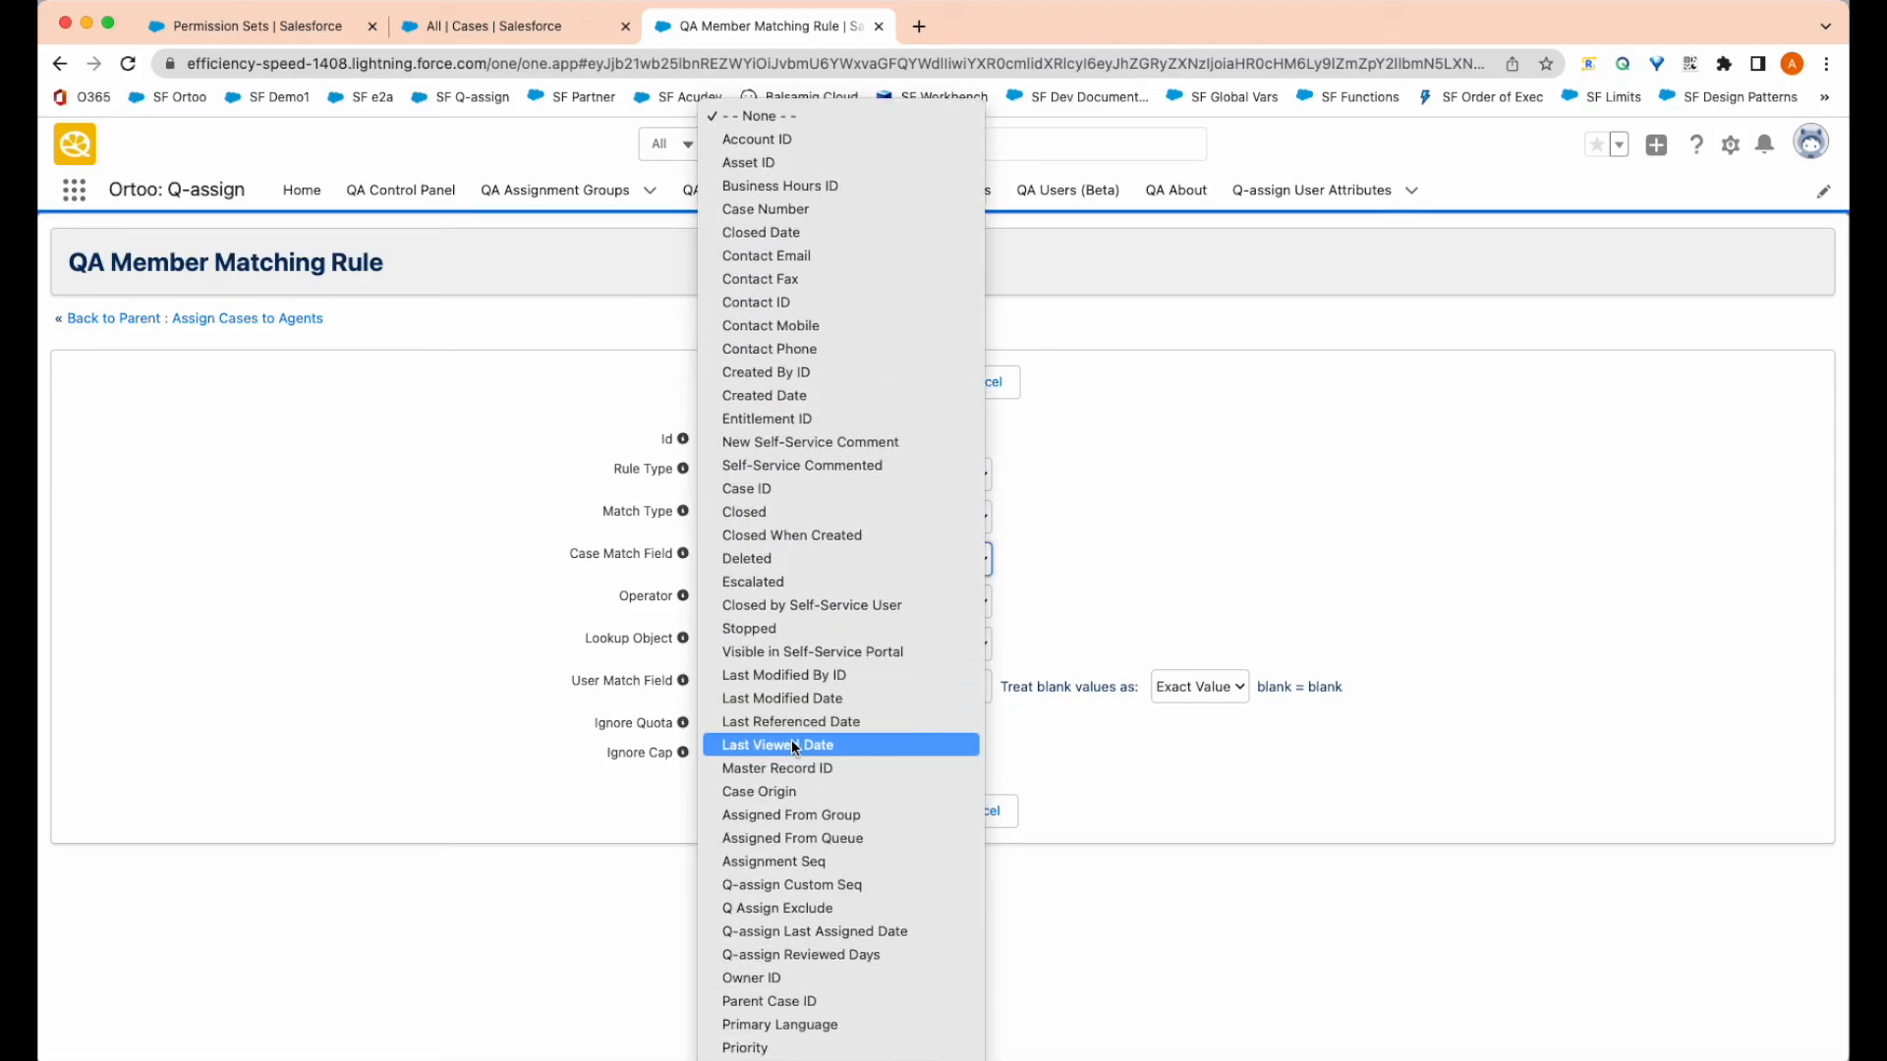
scroll(796, 751, down, 2)
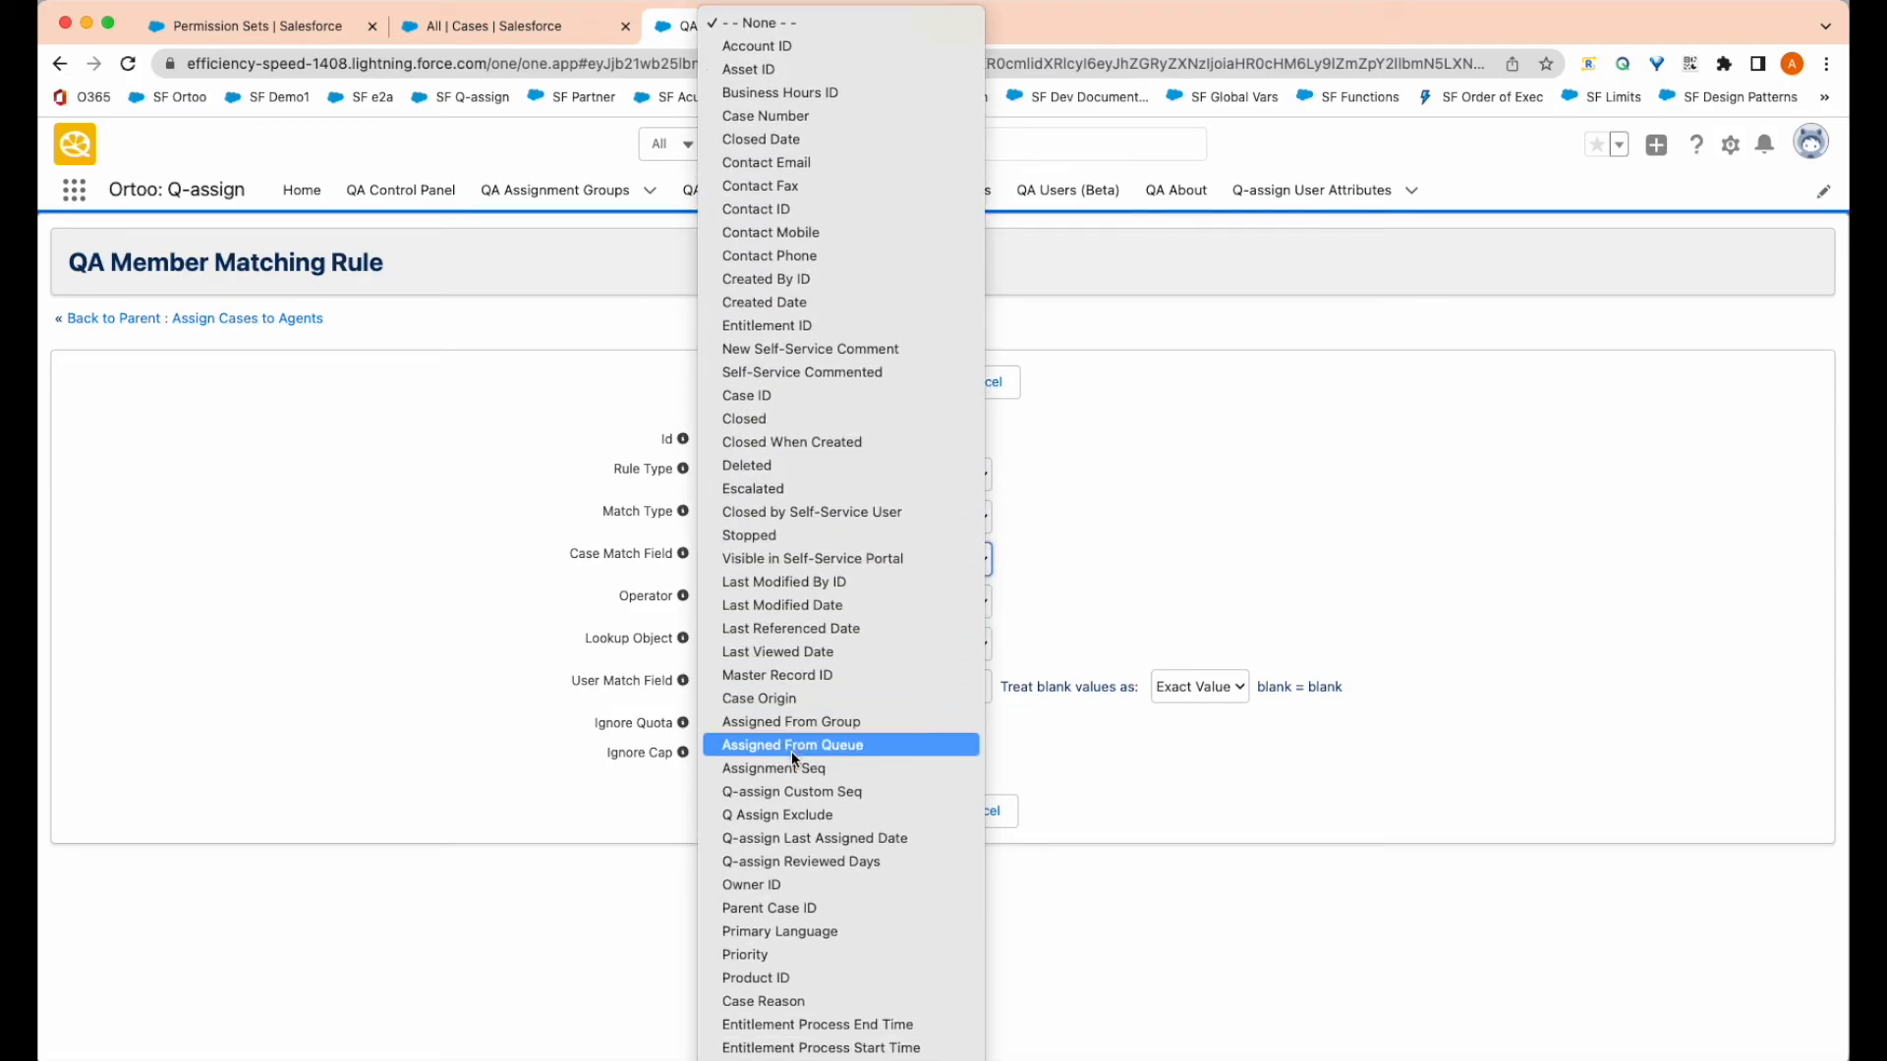
click(801, 939)
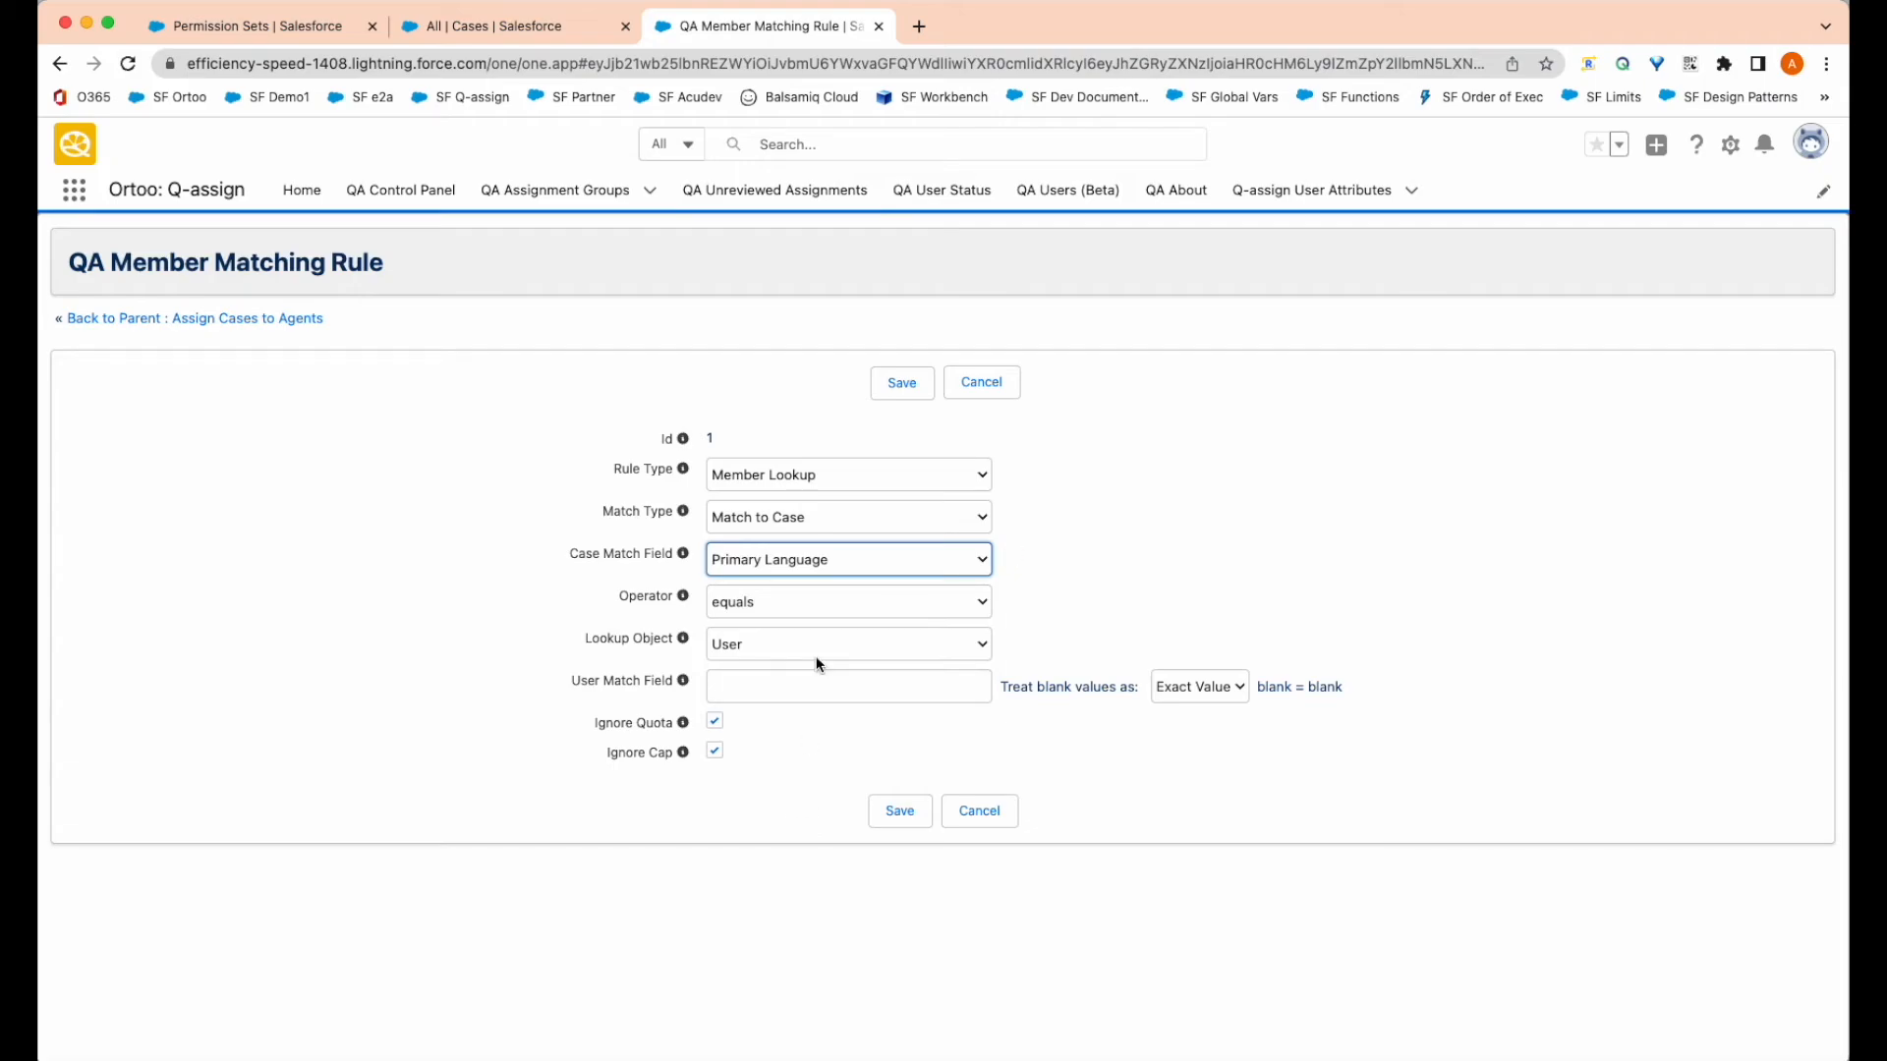
Step: Set the rule's lookup object to Q-assign User Attributes, linked to the user via Owner ID, with Language as match field, and save
click(763, 647)
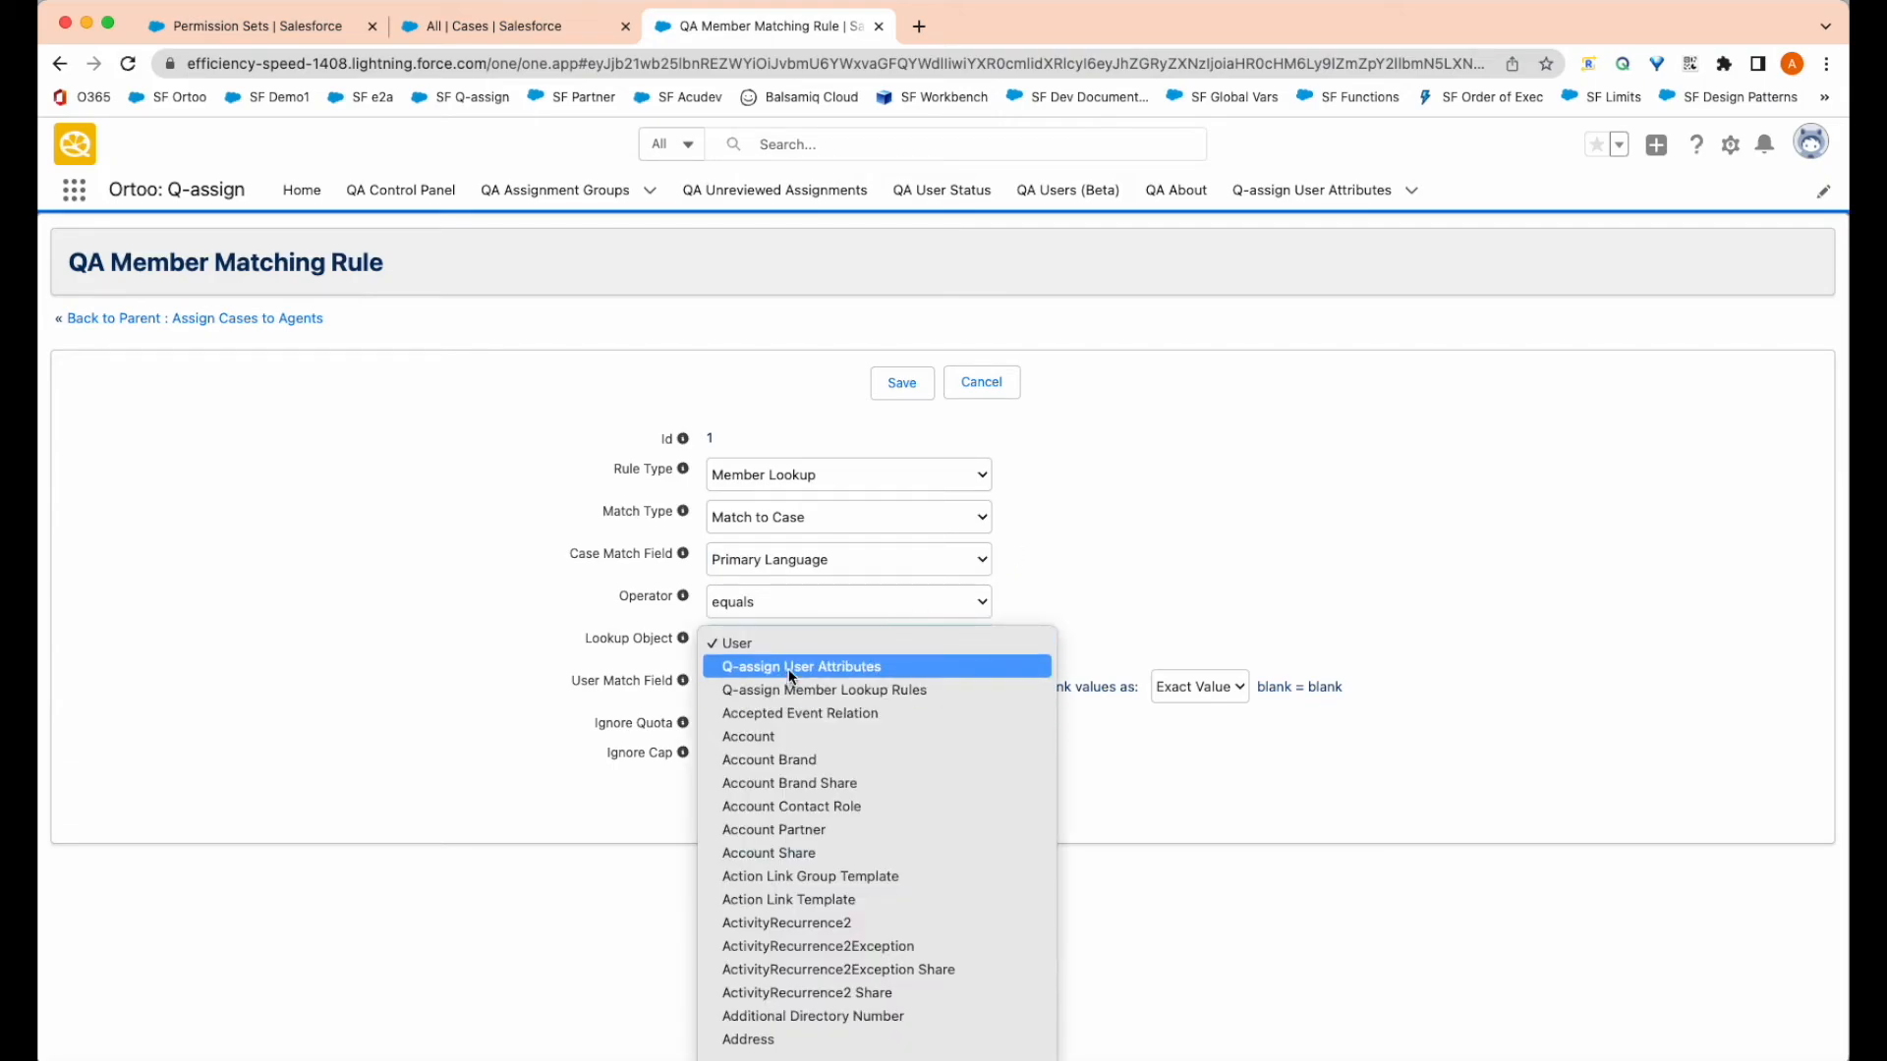
click(791, 669)
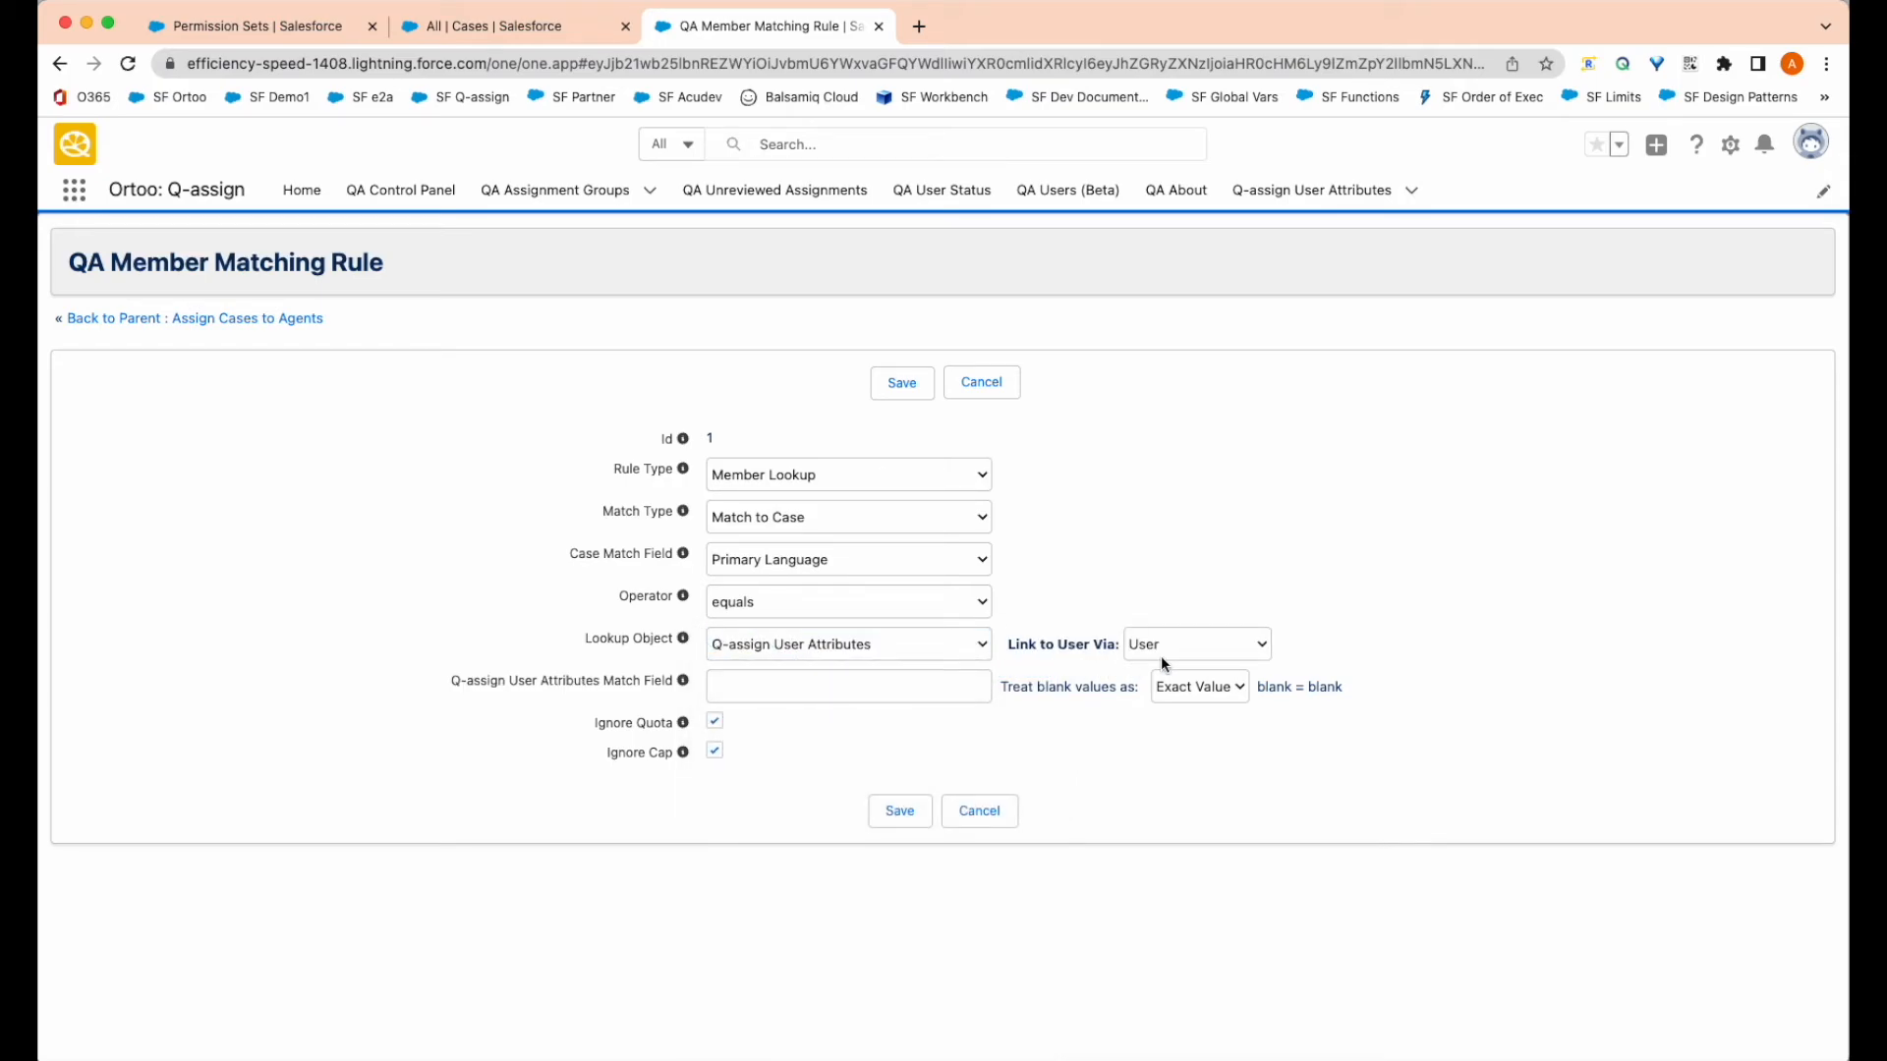
click(1163, 647)
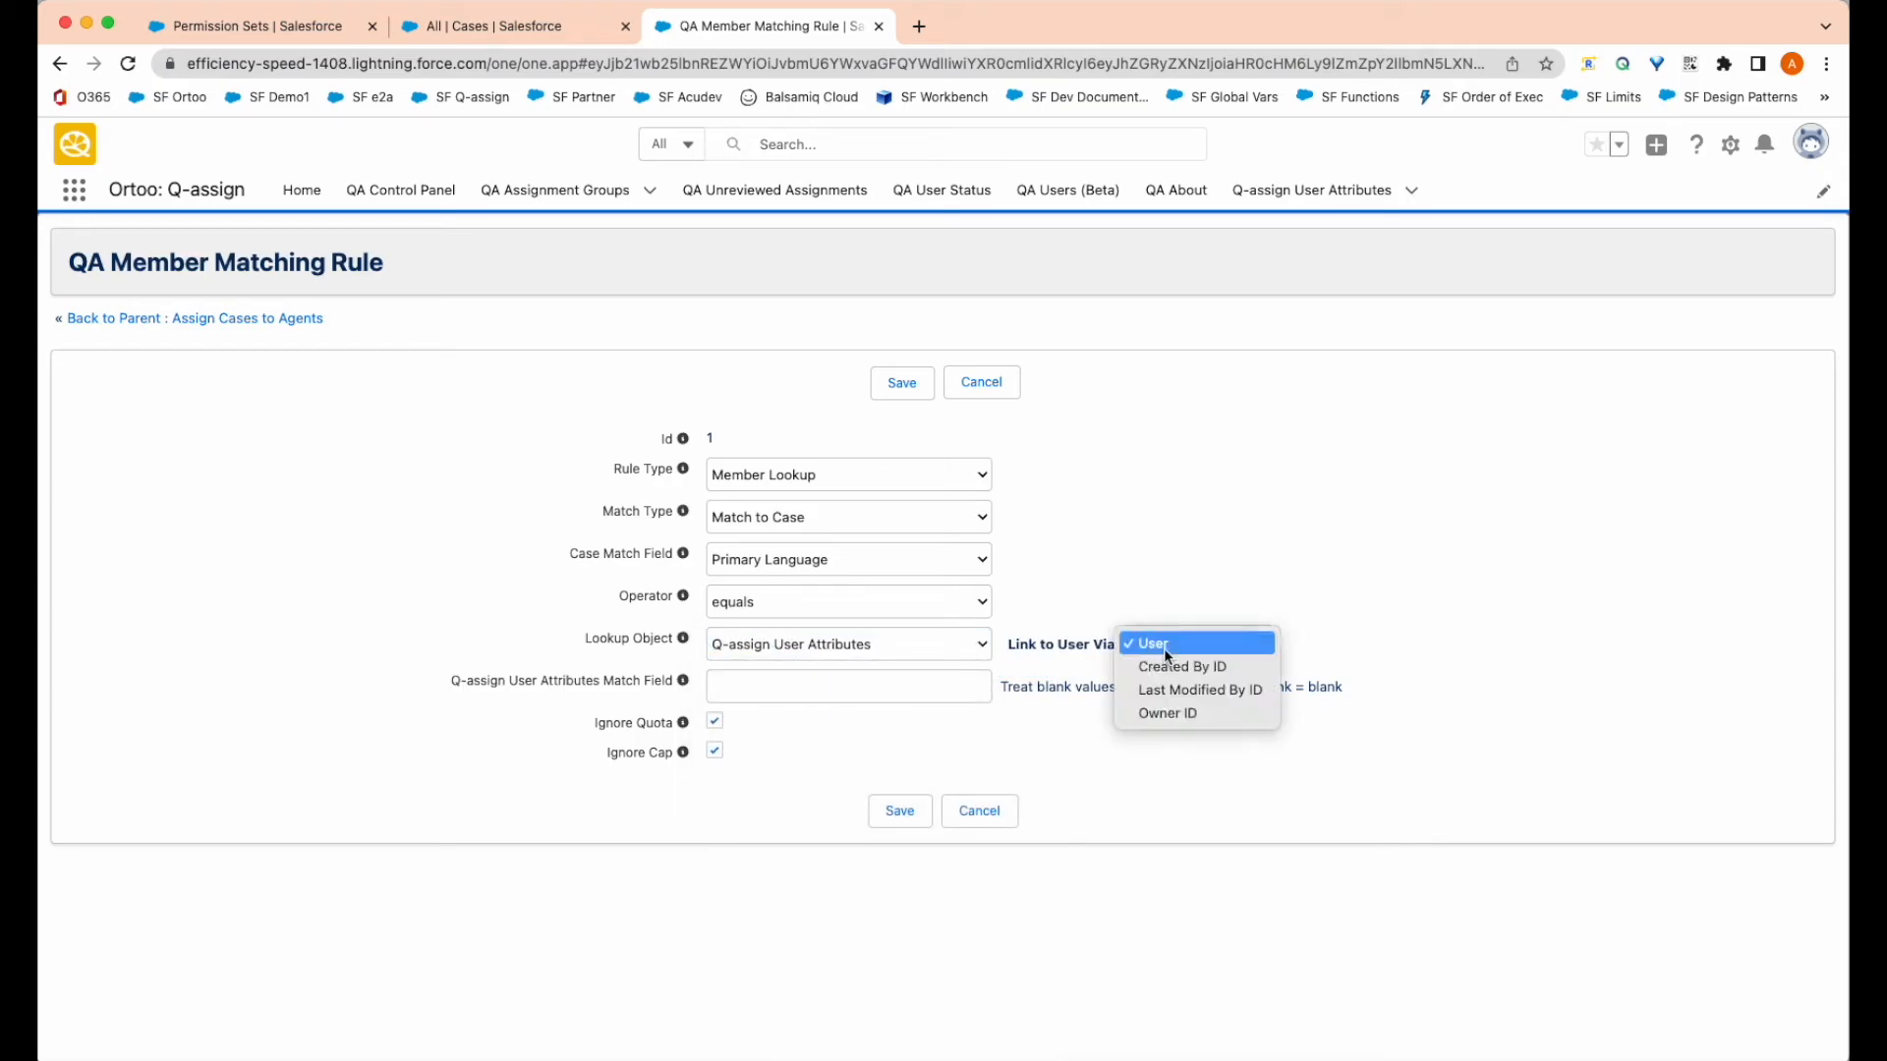
click(1172, 715)
click(816, 683)
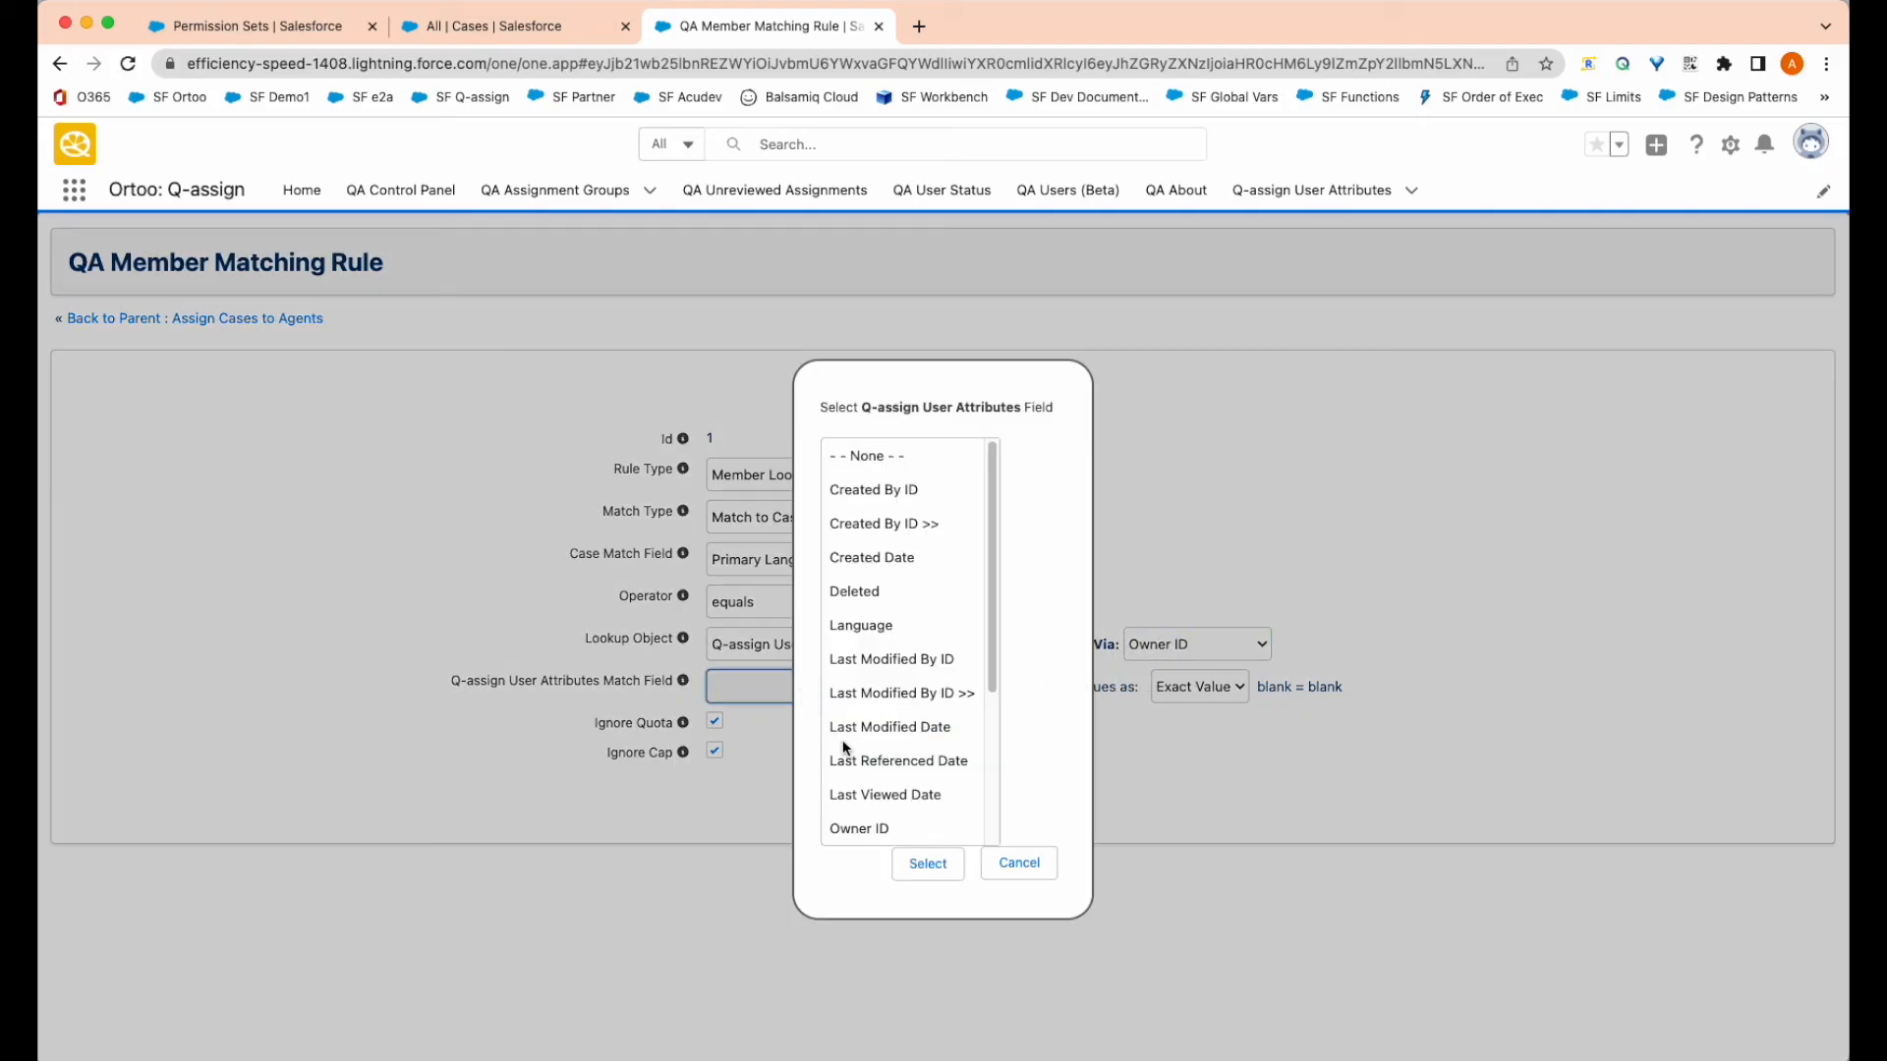
click(870, 634)
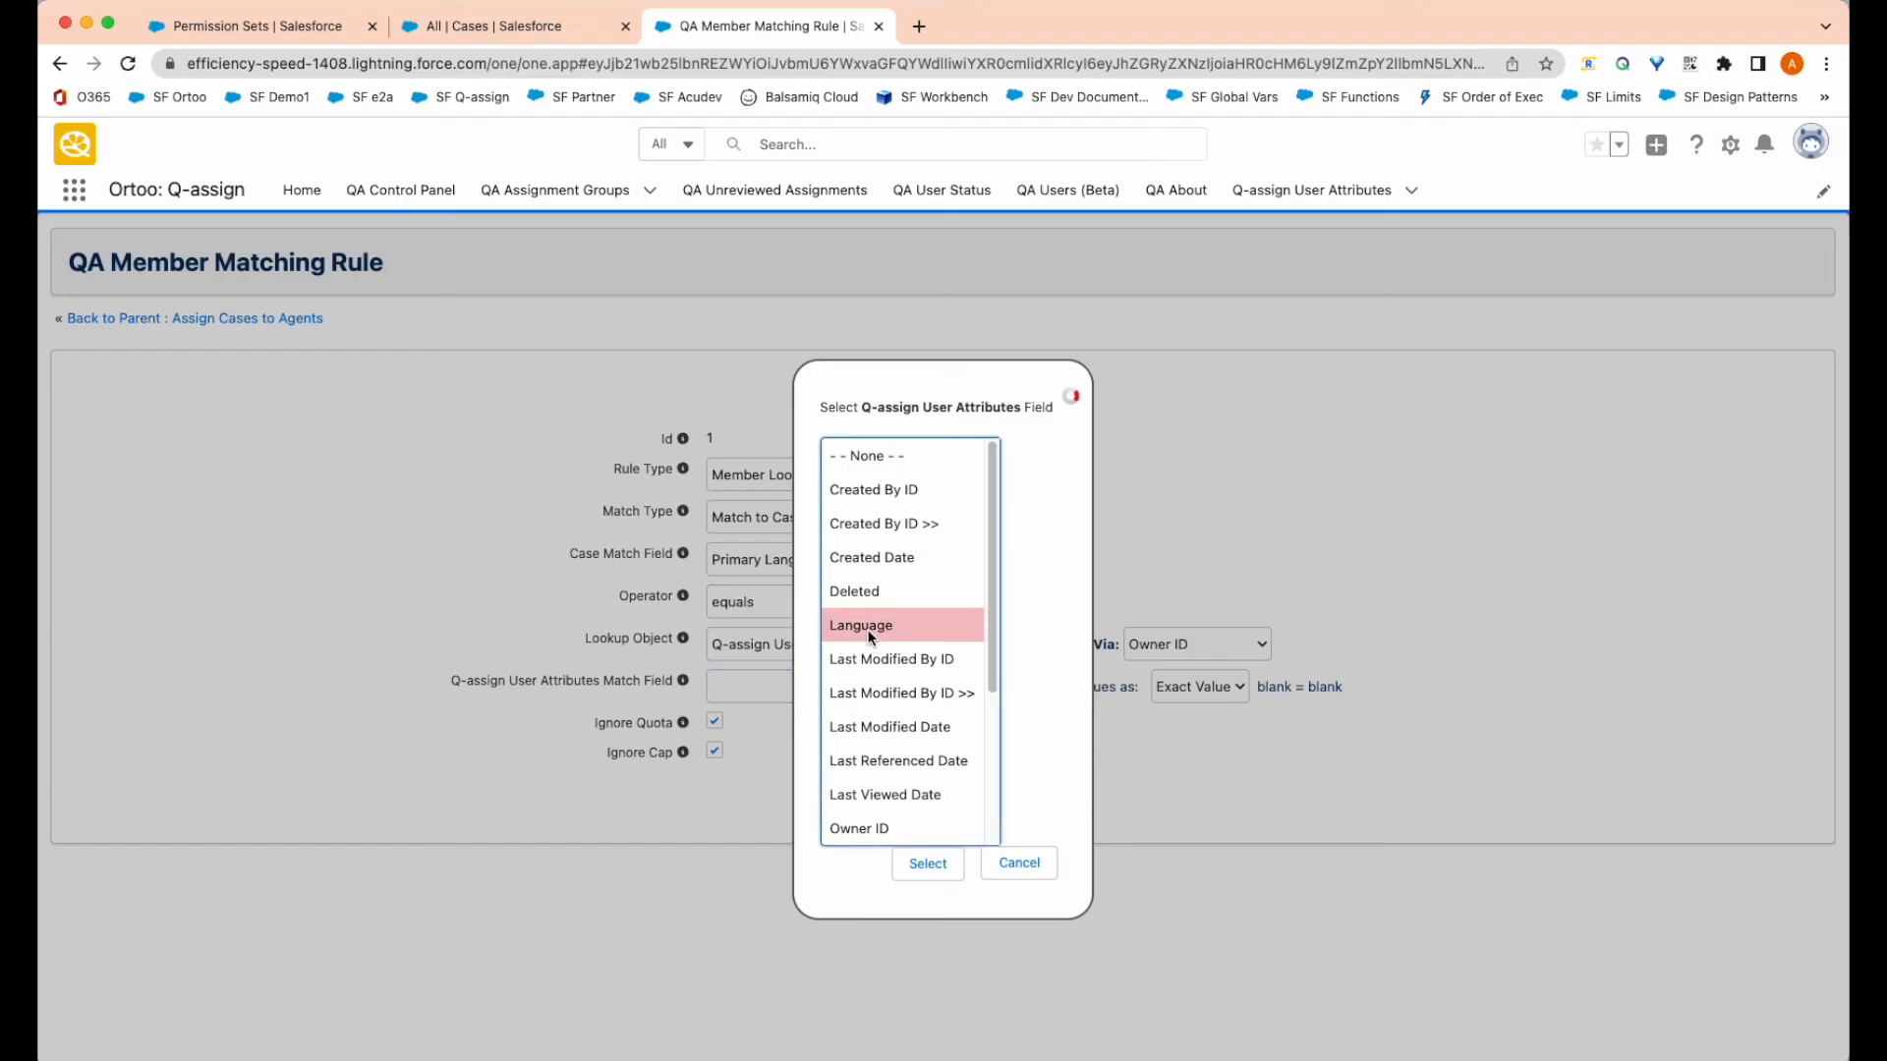
click(930, 865)
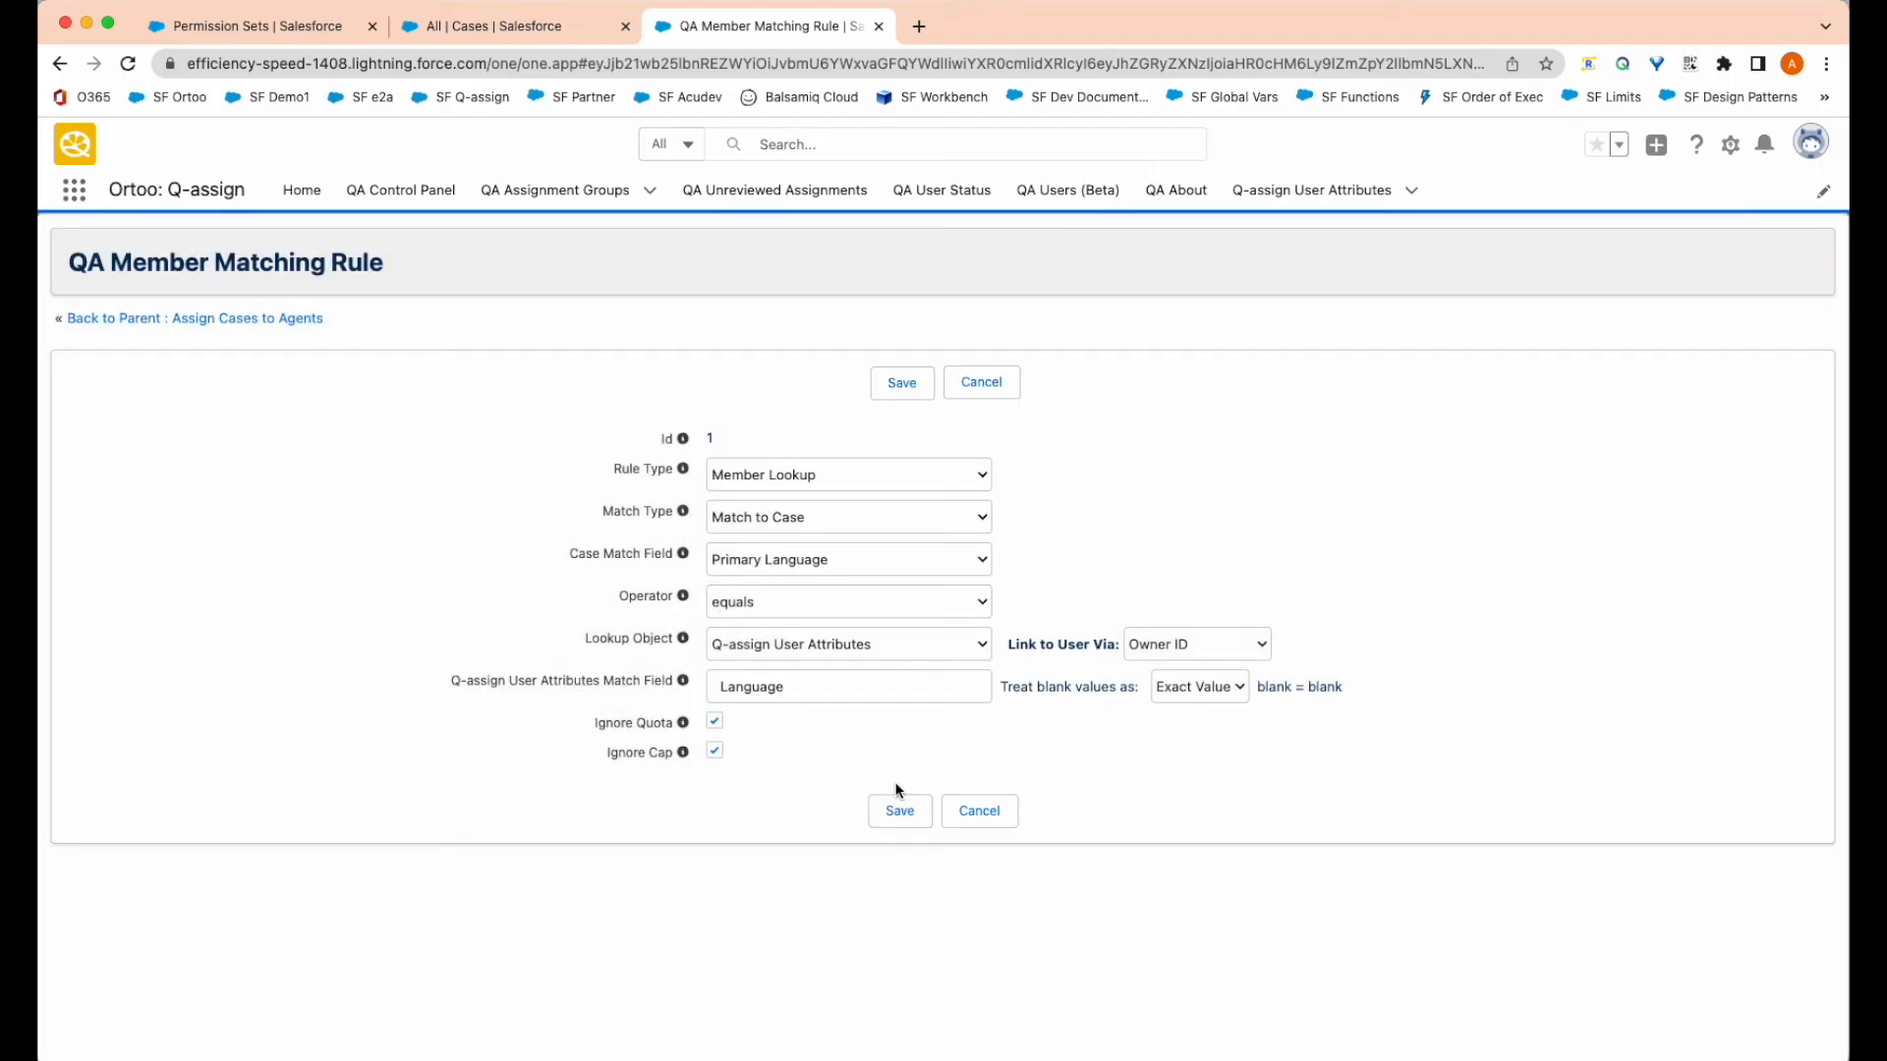
click(812, 693)
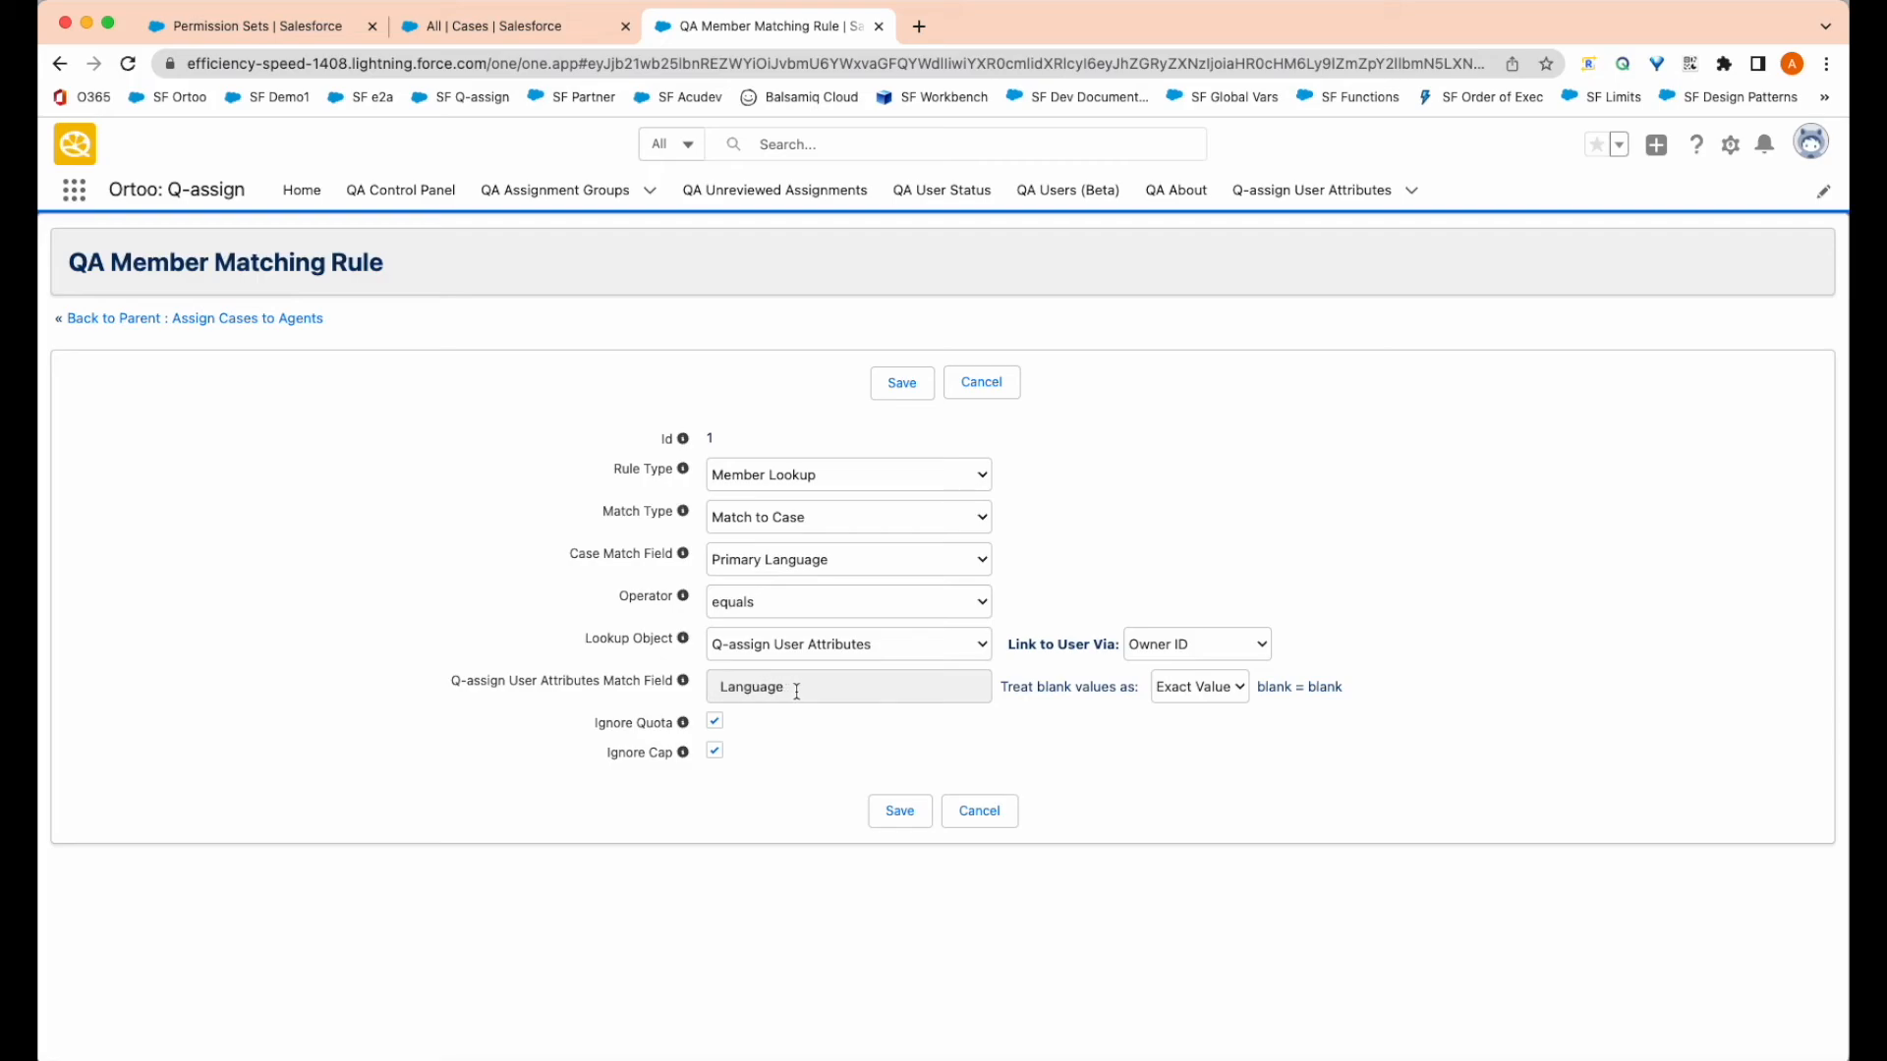
click(901, 812)
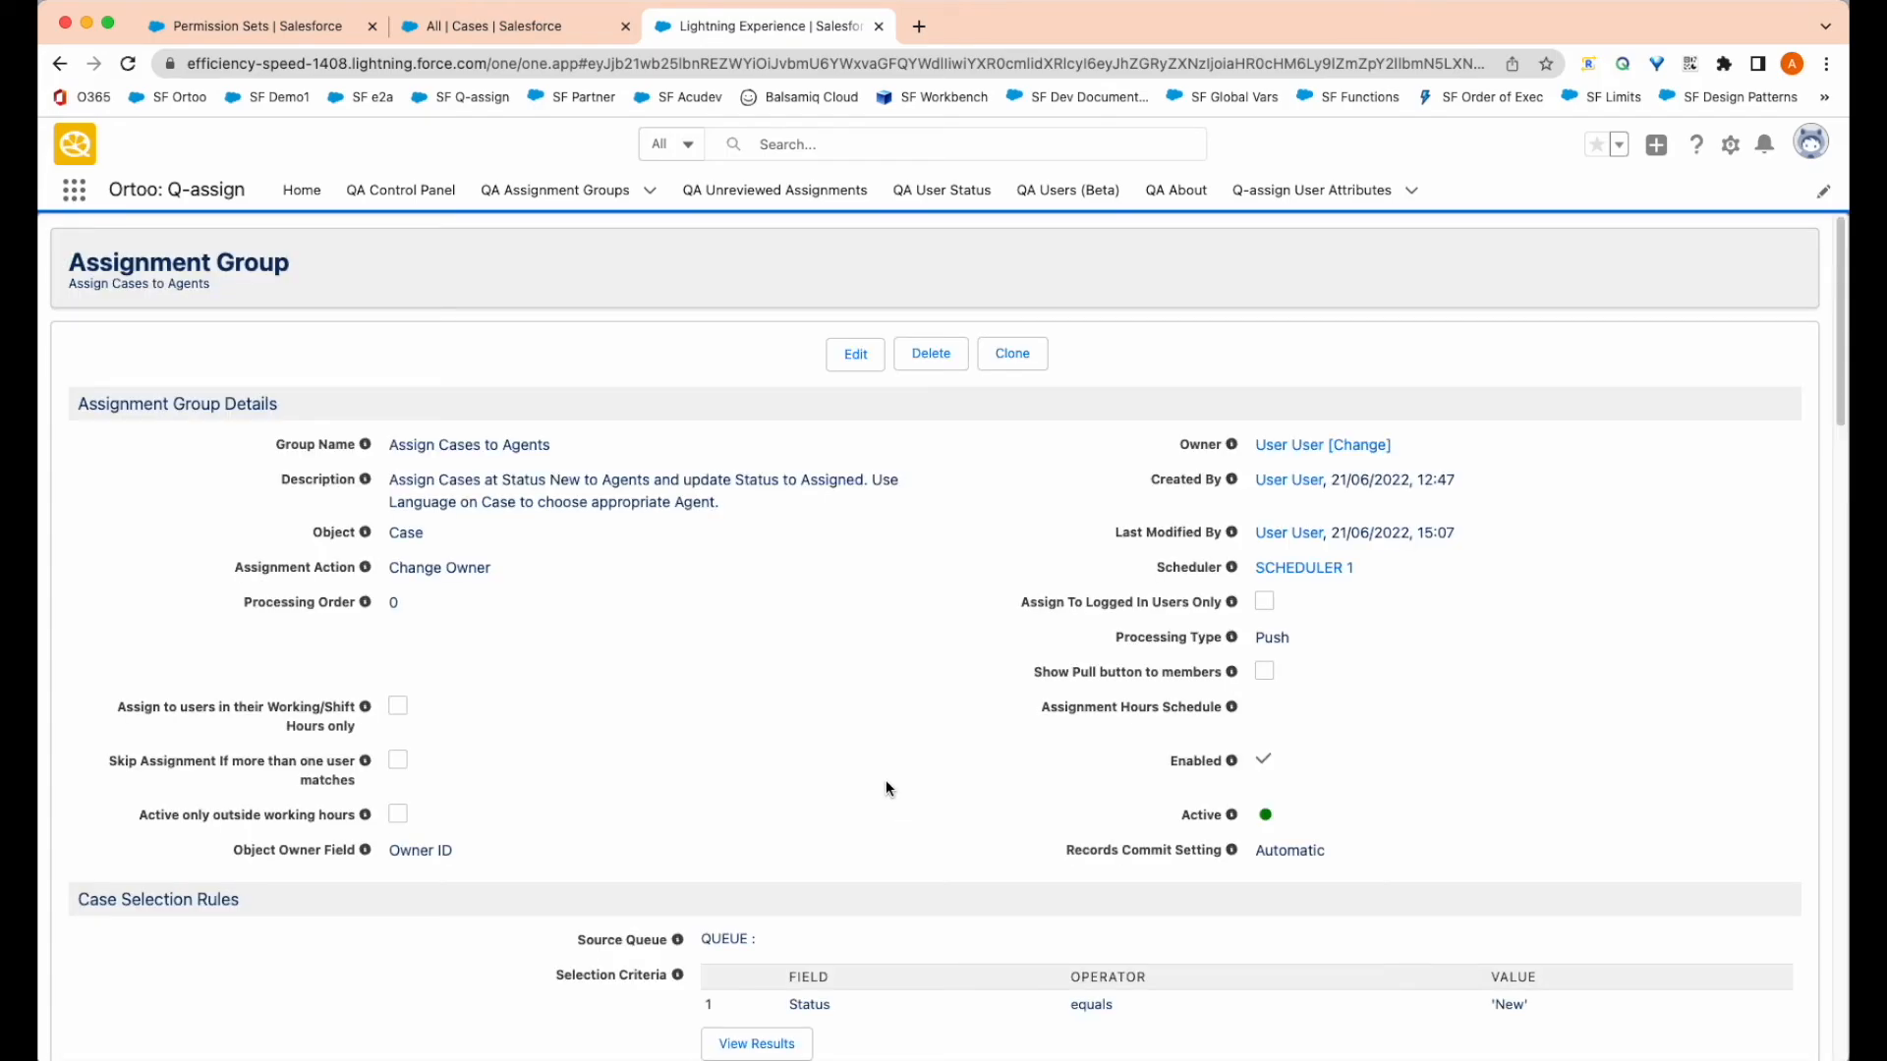
Step: Review the group's saved member matching rule and check the Primary Language of the cases in the Cases list
scroll(887, 733, down, 5)
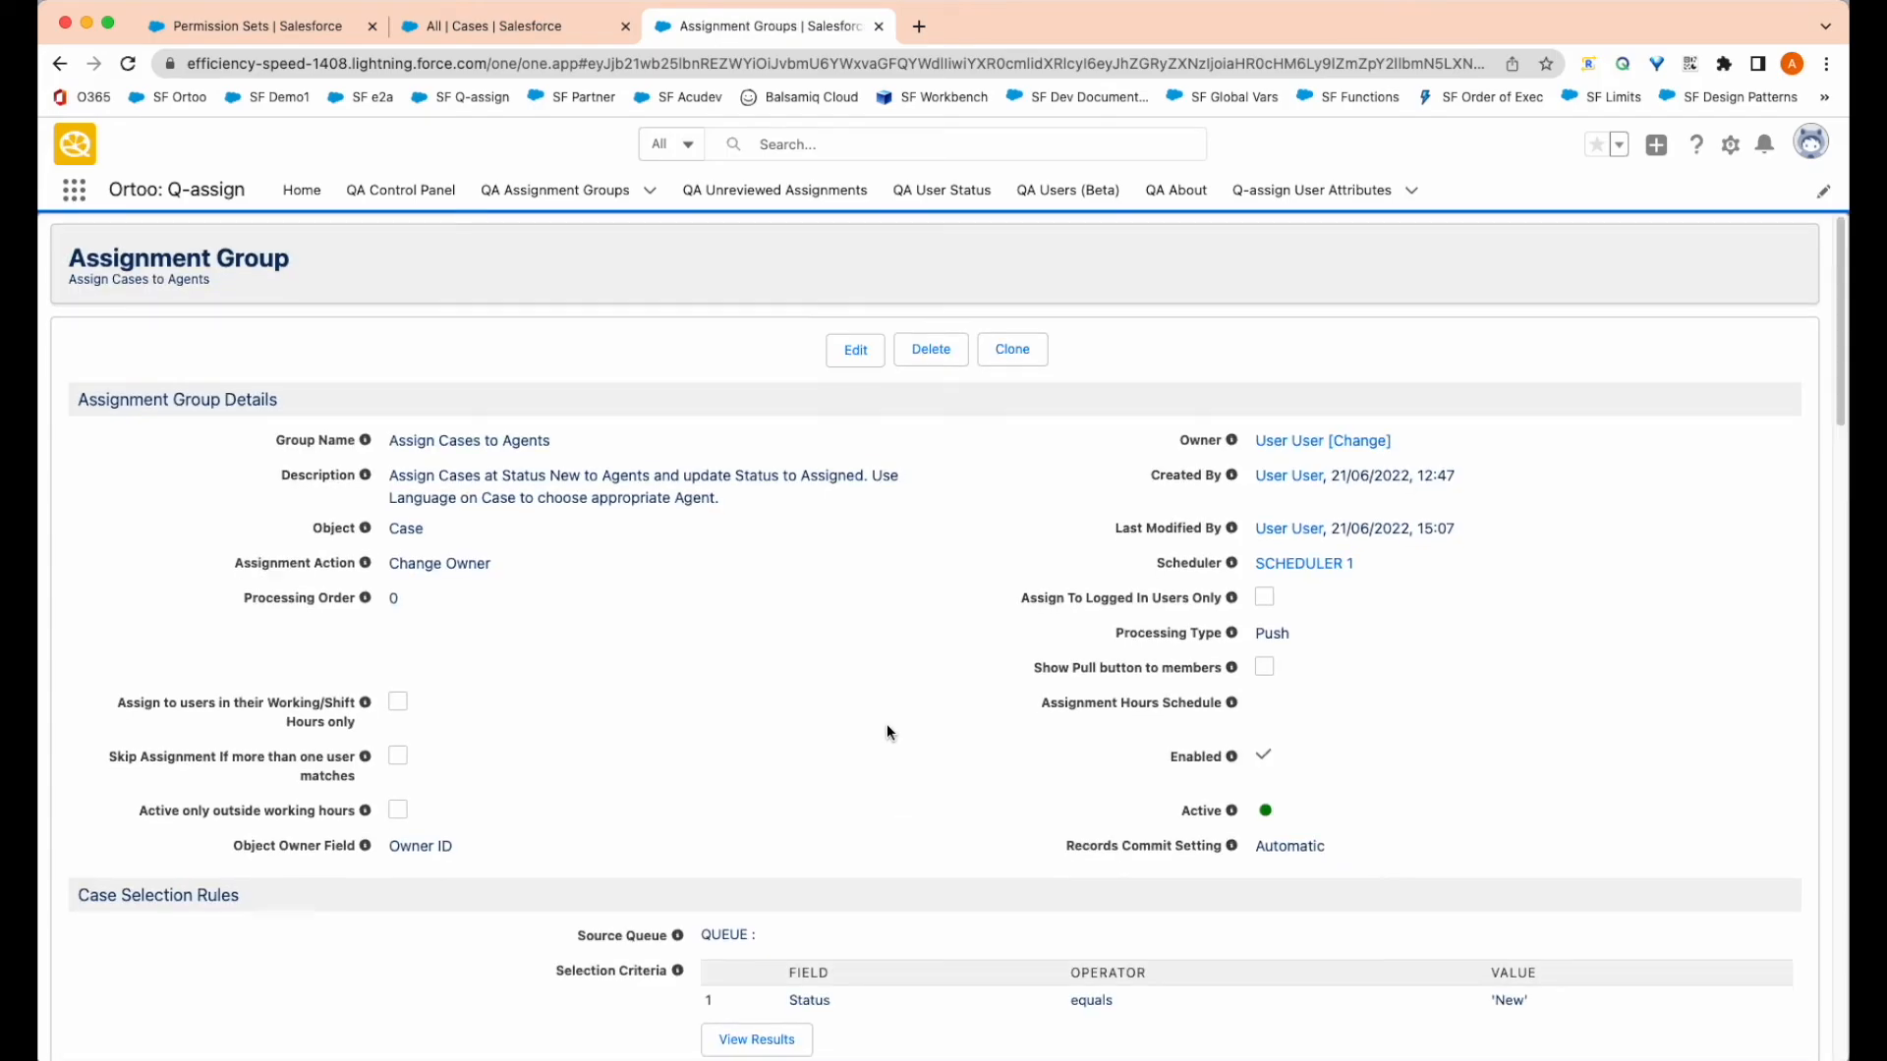
scroll(886, 732, down, 6)
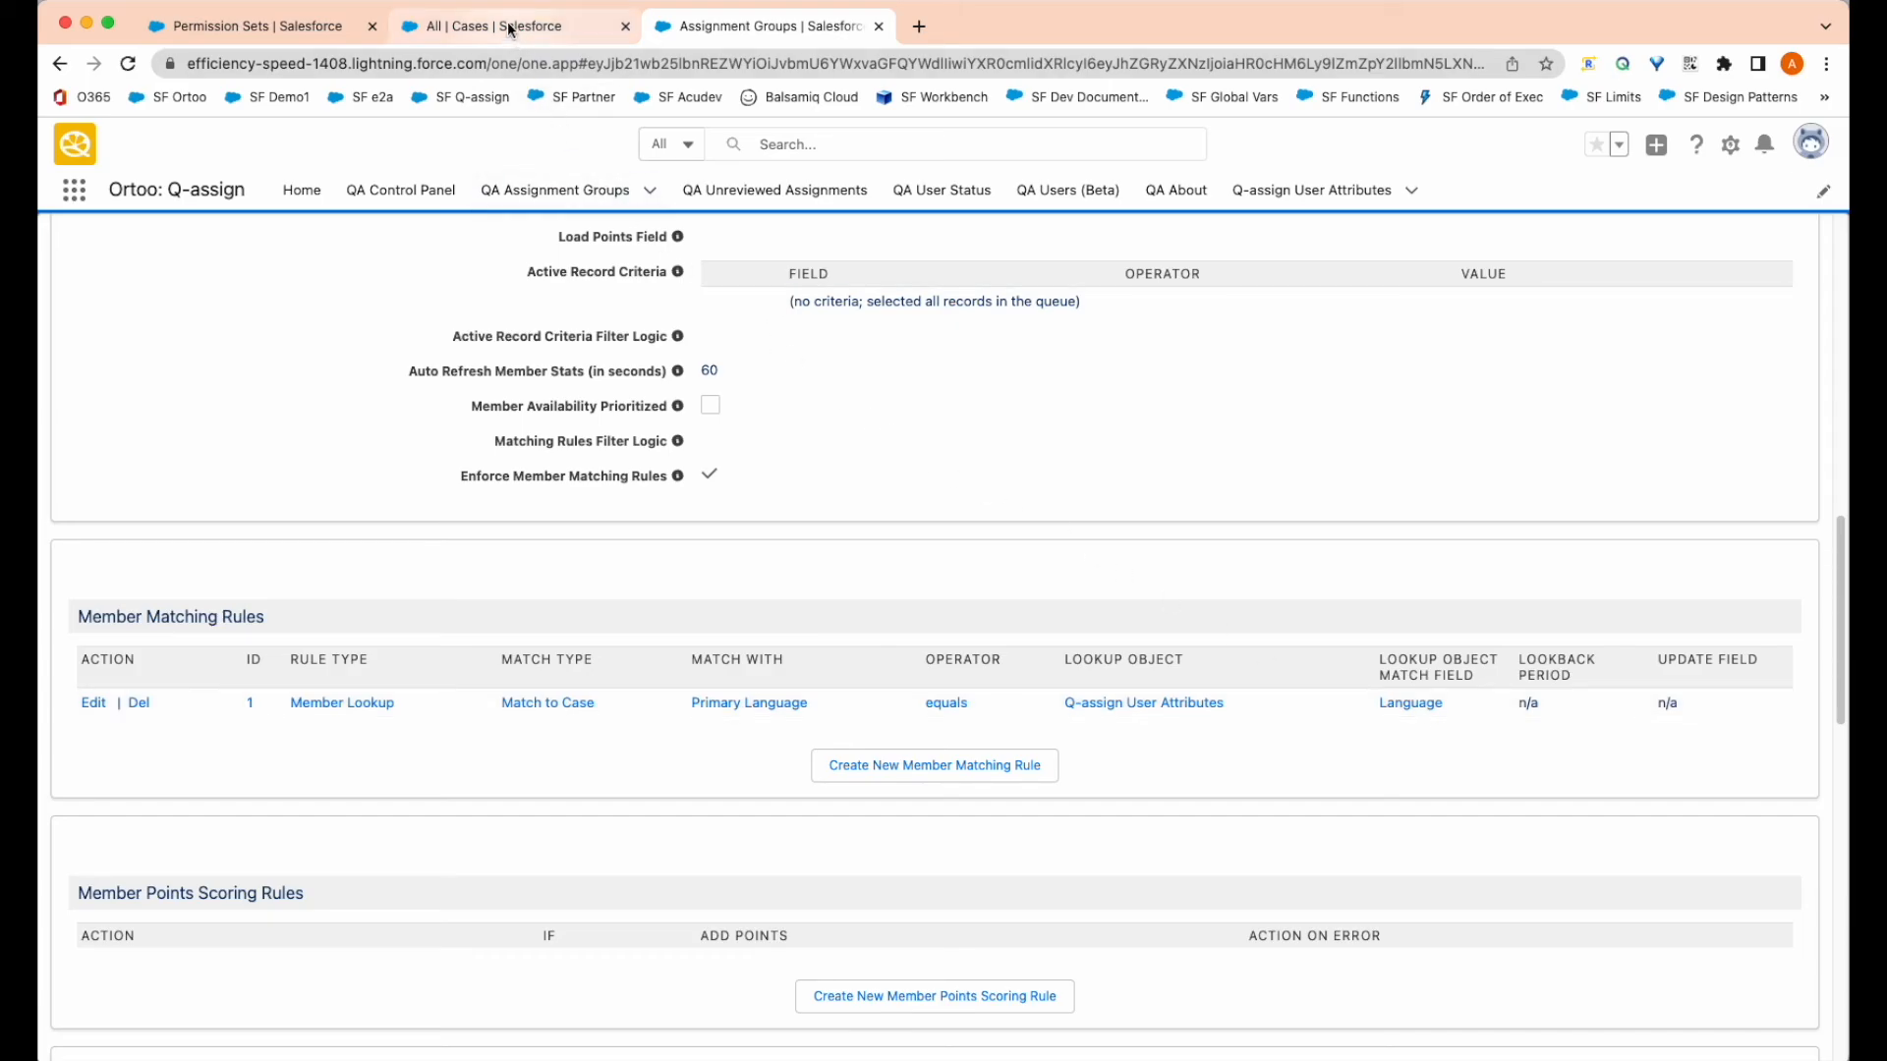
click(586, 34)
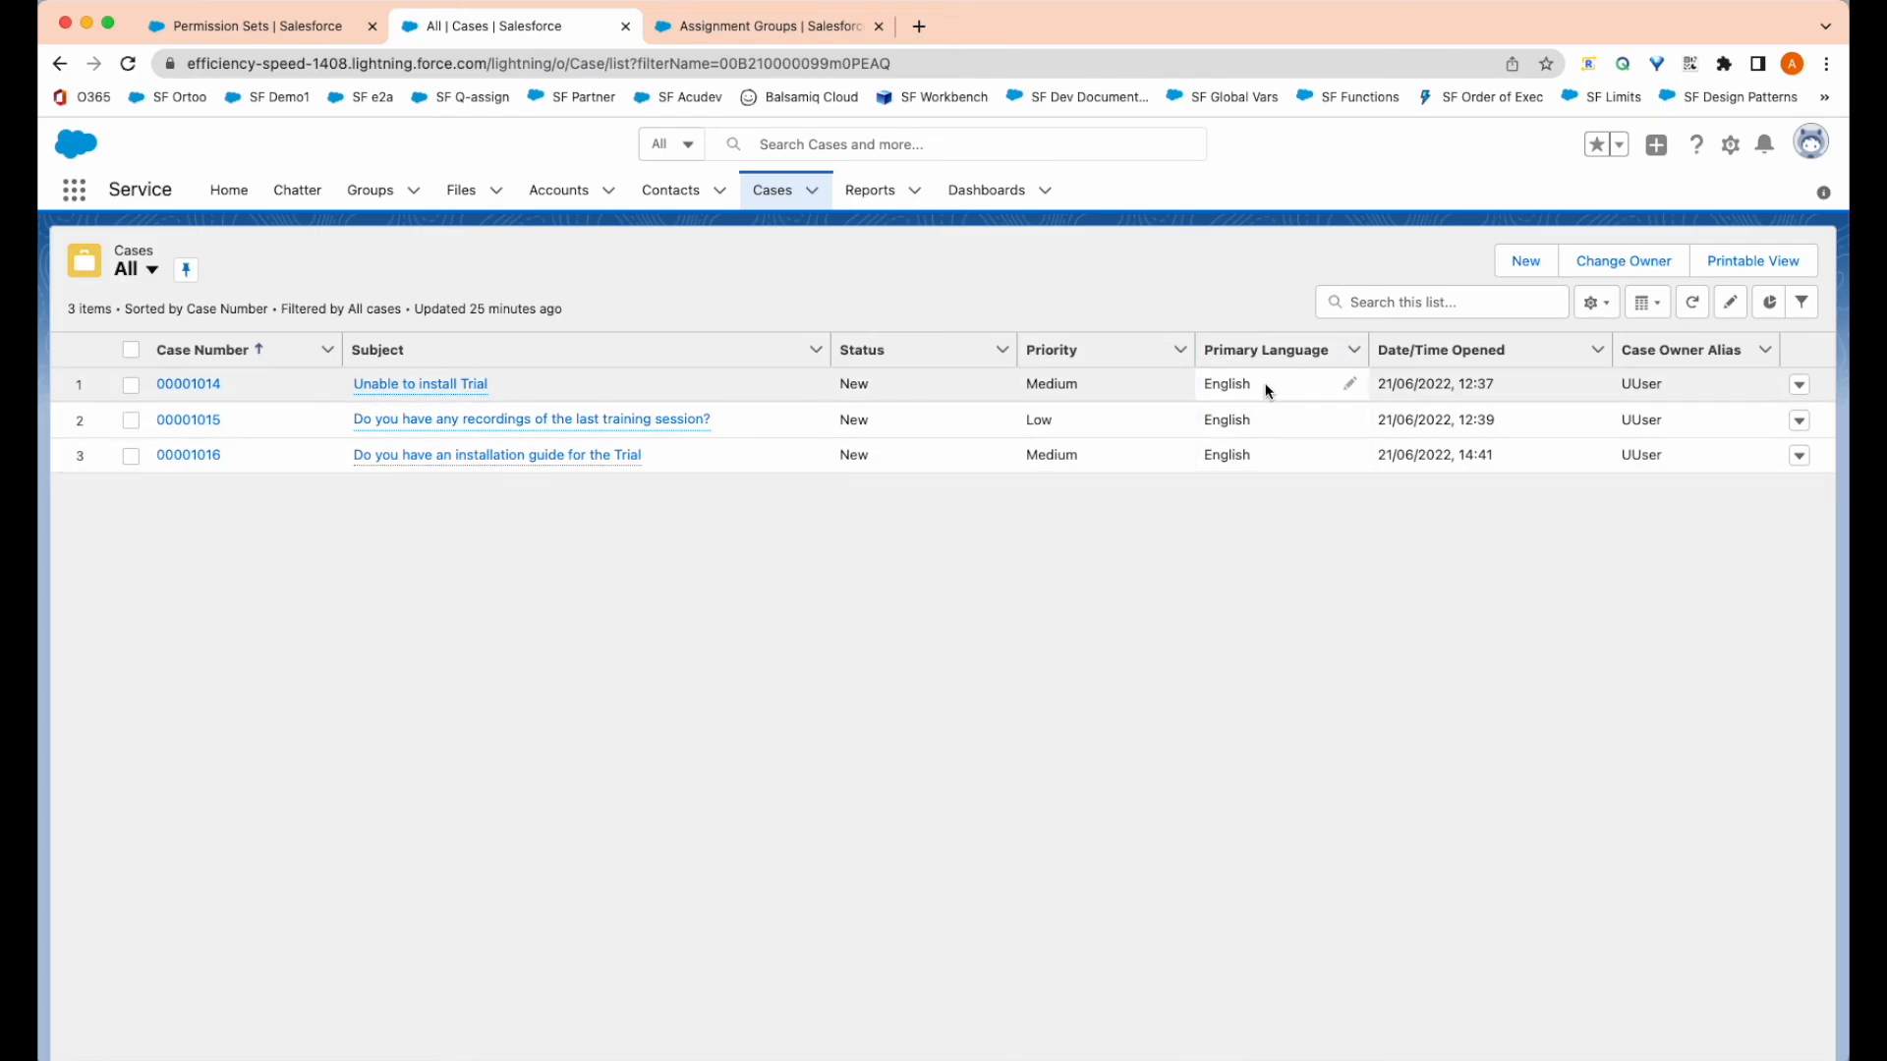
click(801, 32)
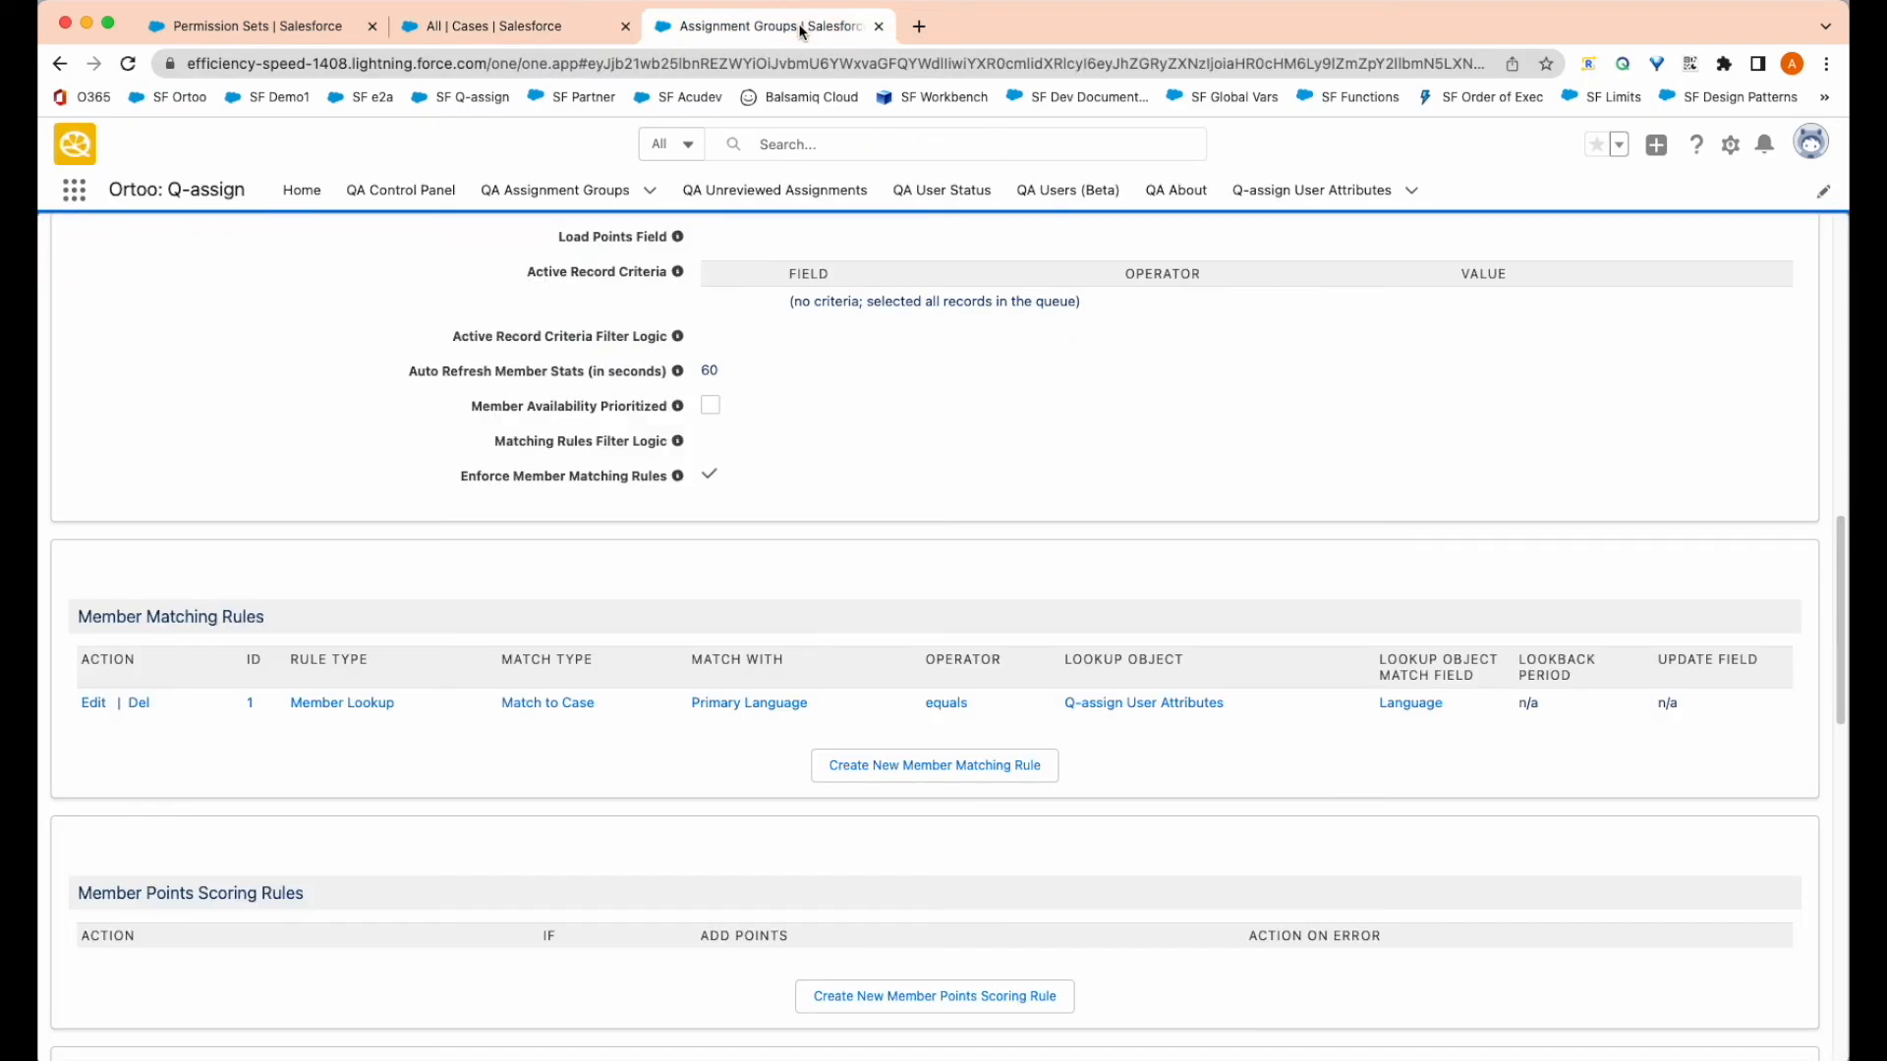
Step: Switch on the Global Scheduler Master Switch in the Q-assign global settings and check the background processes in the Process Monitor
click(413, 192)
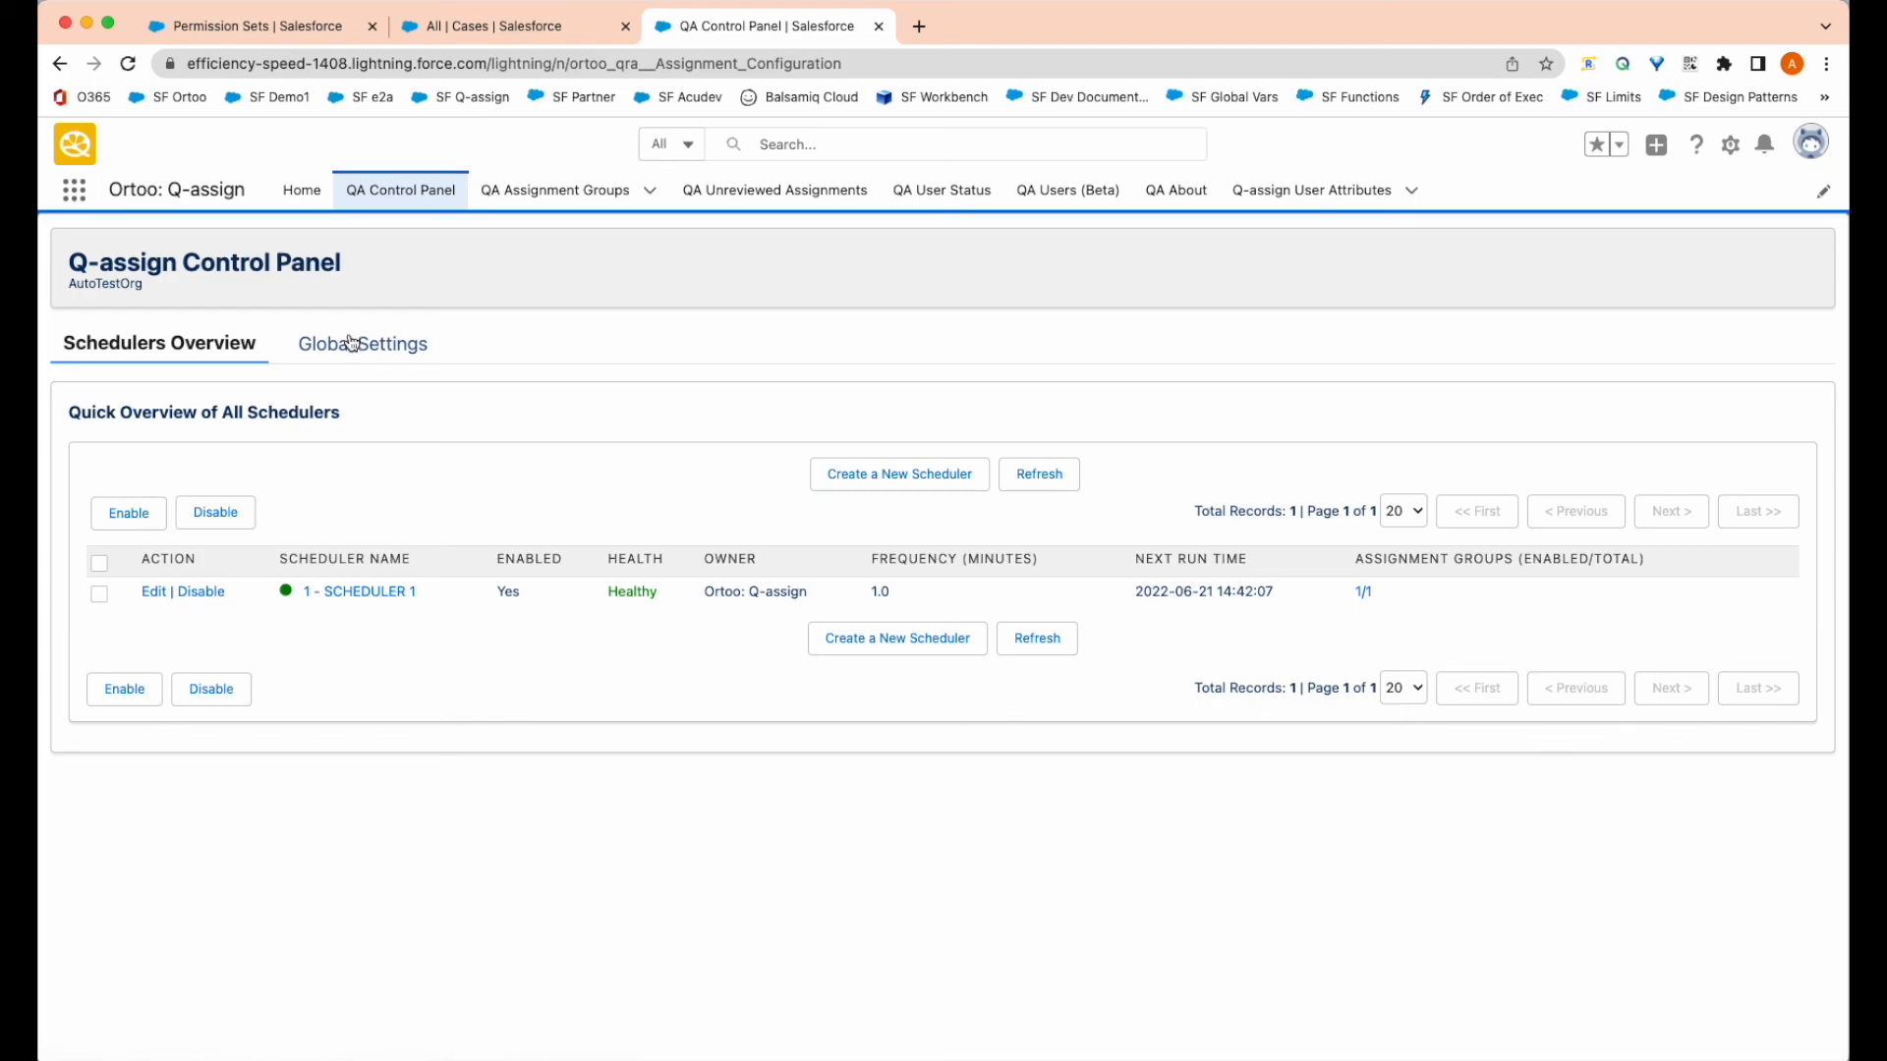
click(355, 346)
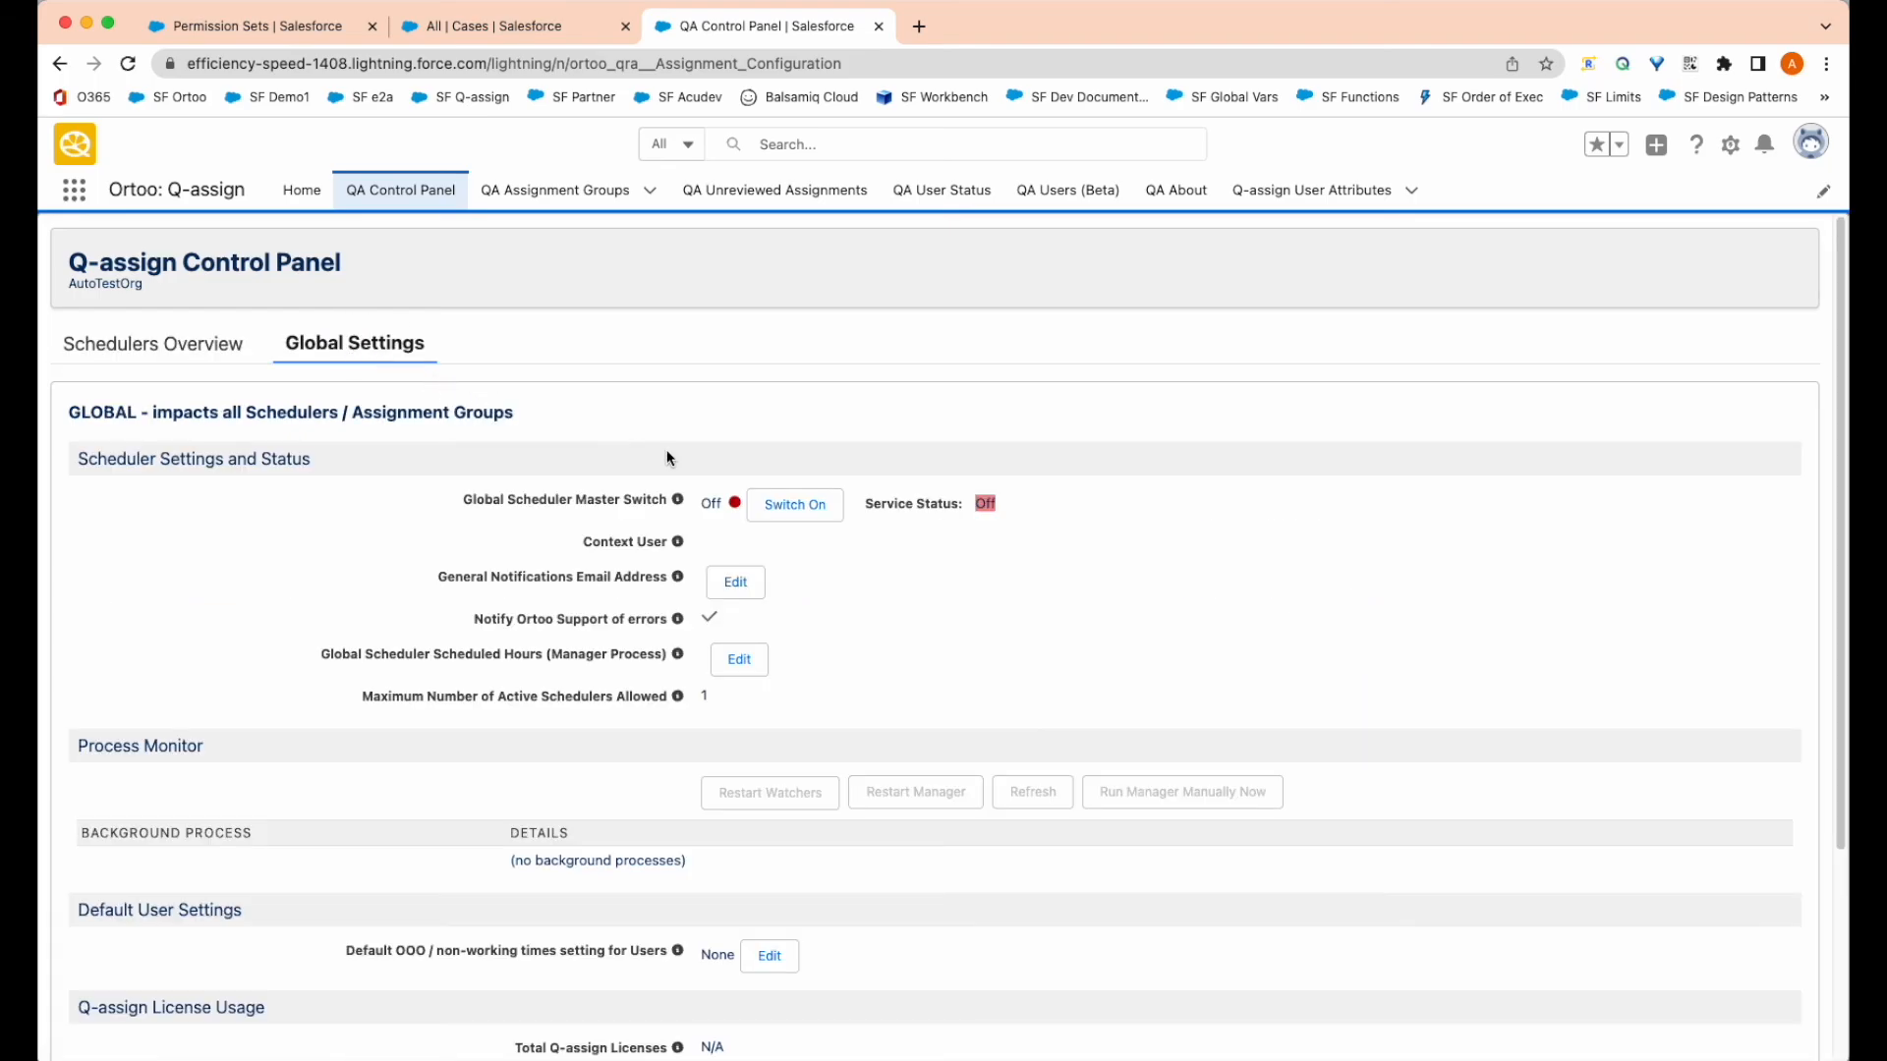
click(802, 514)
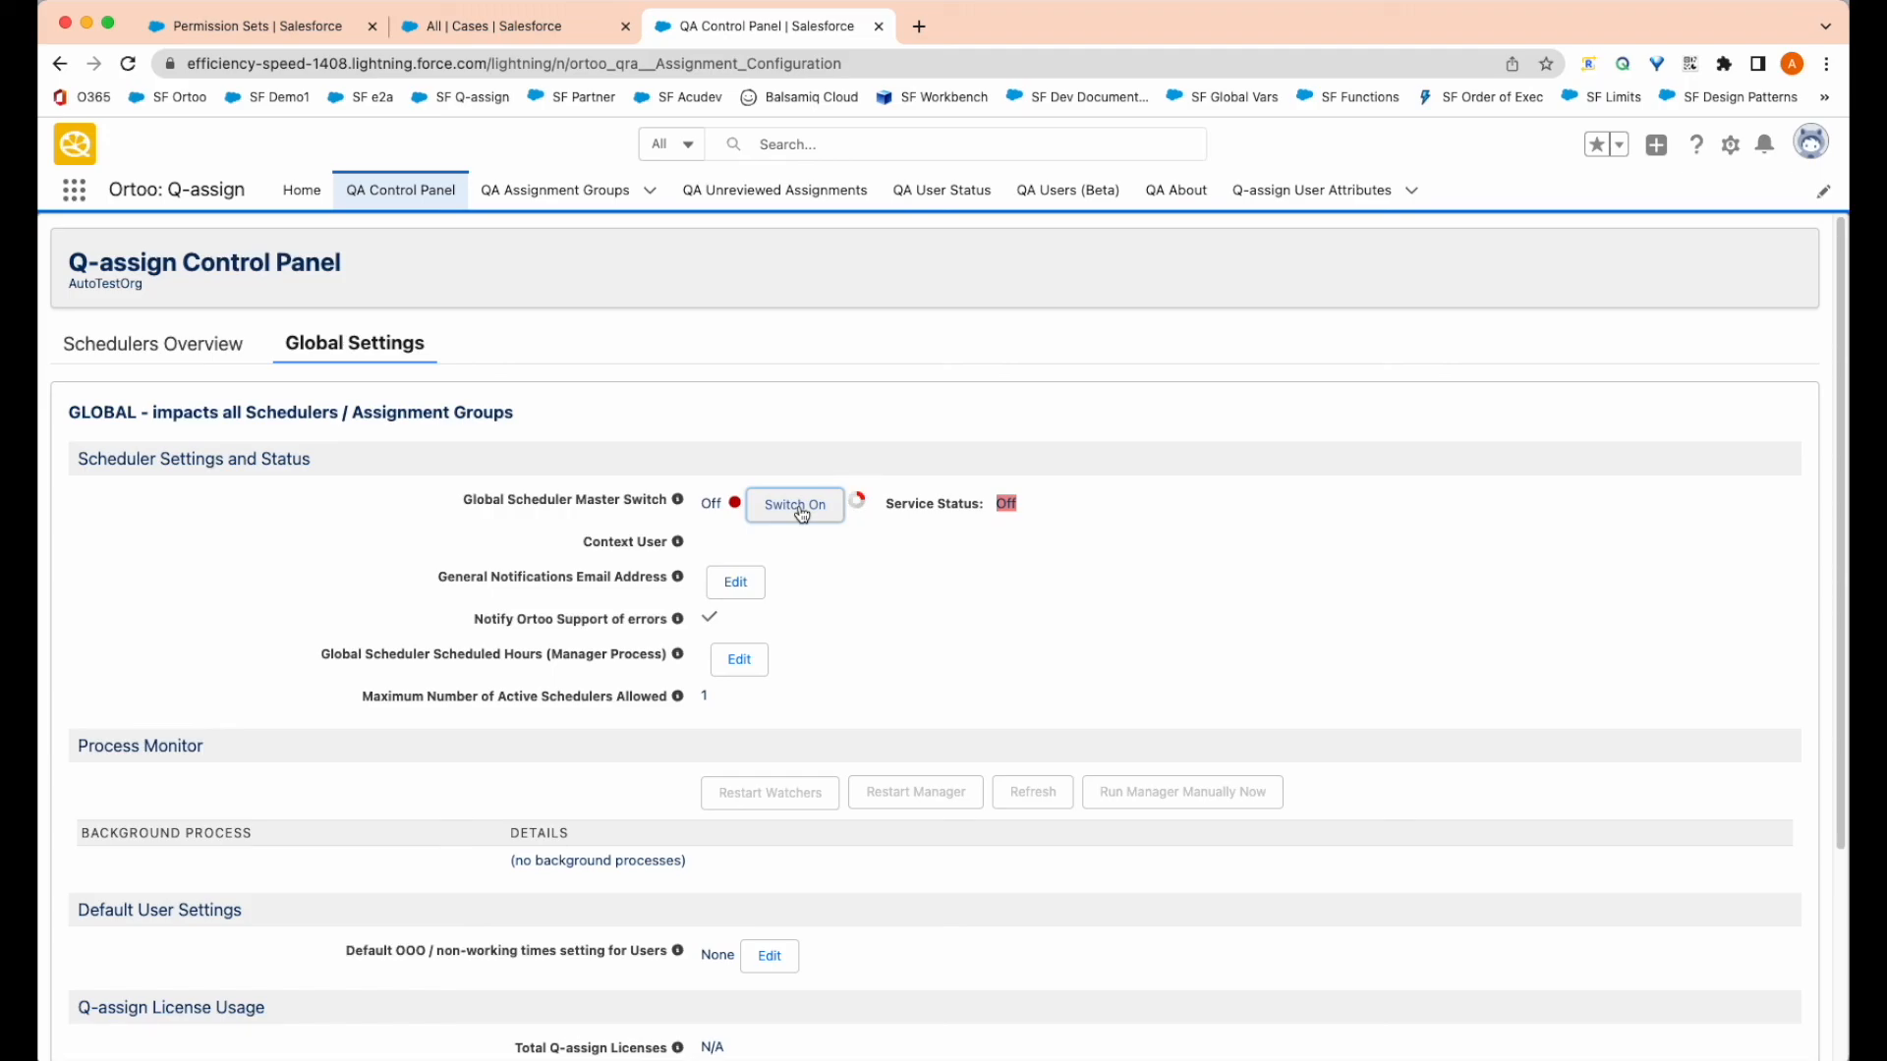
scroll(755, 209, down, 4)
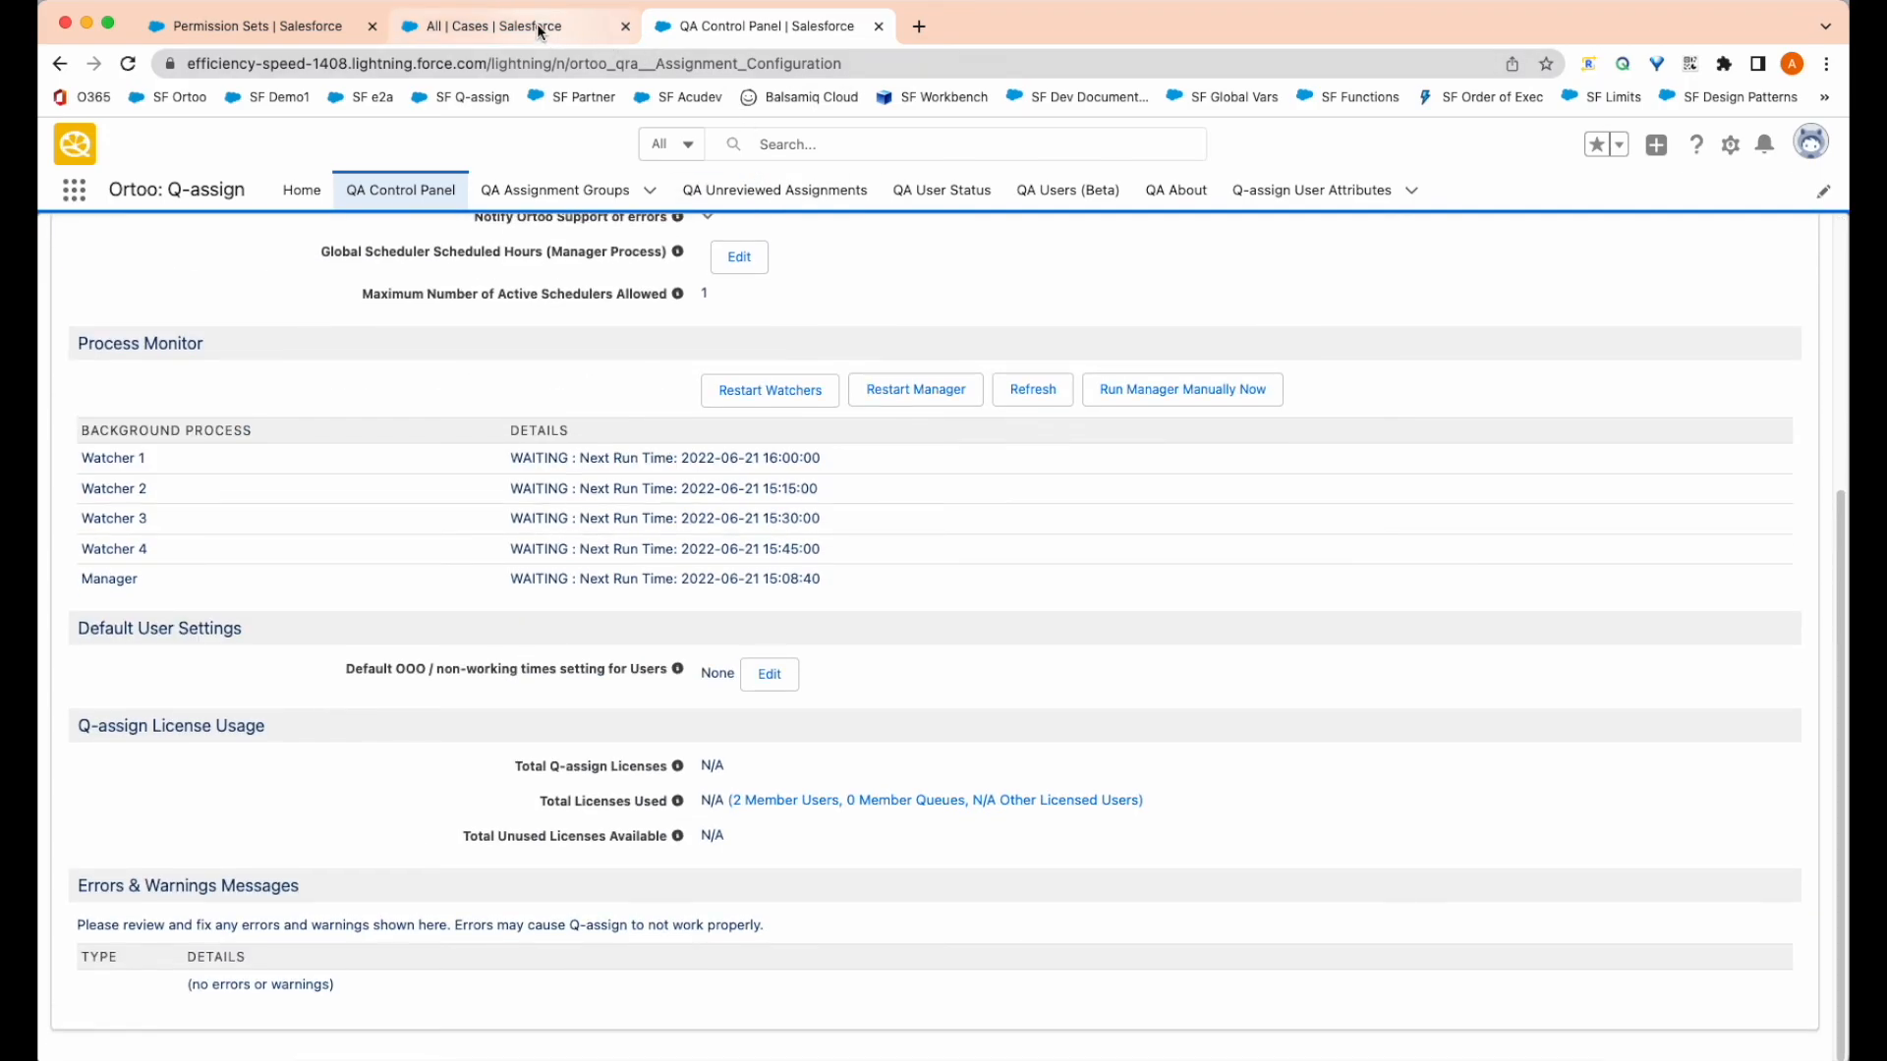
Step: Refresh the All Cases list to check the owners assigned to the cases
click(536, 23)
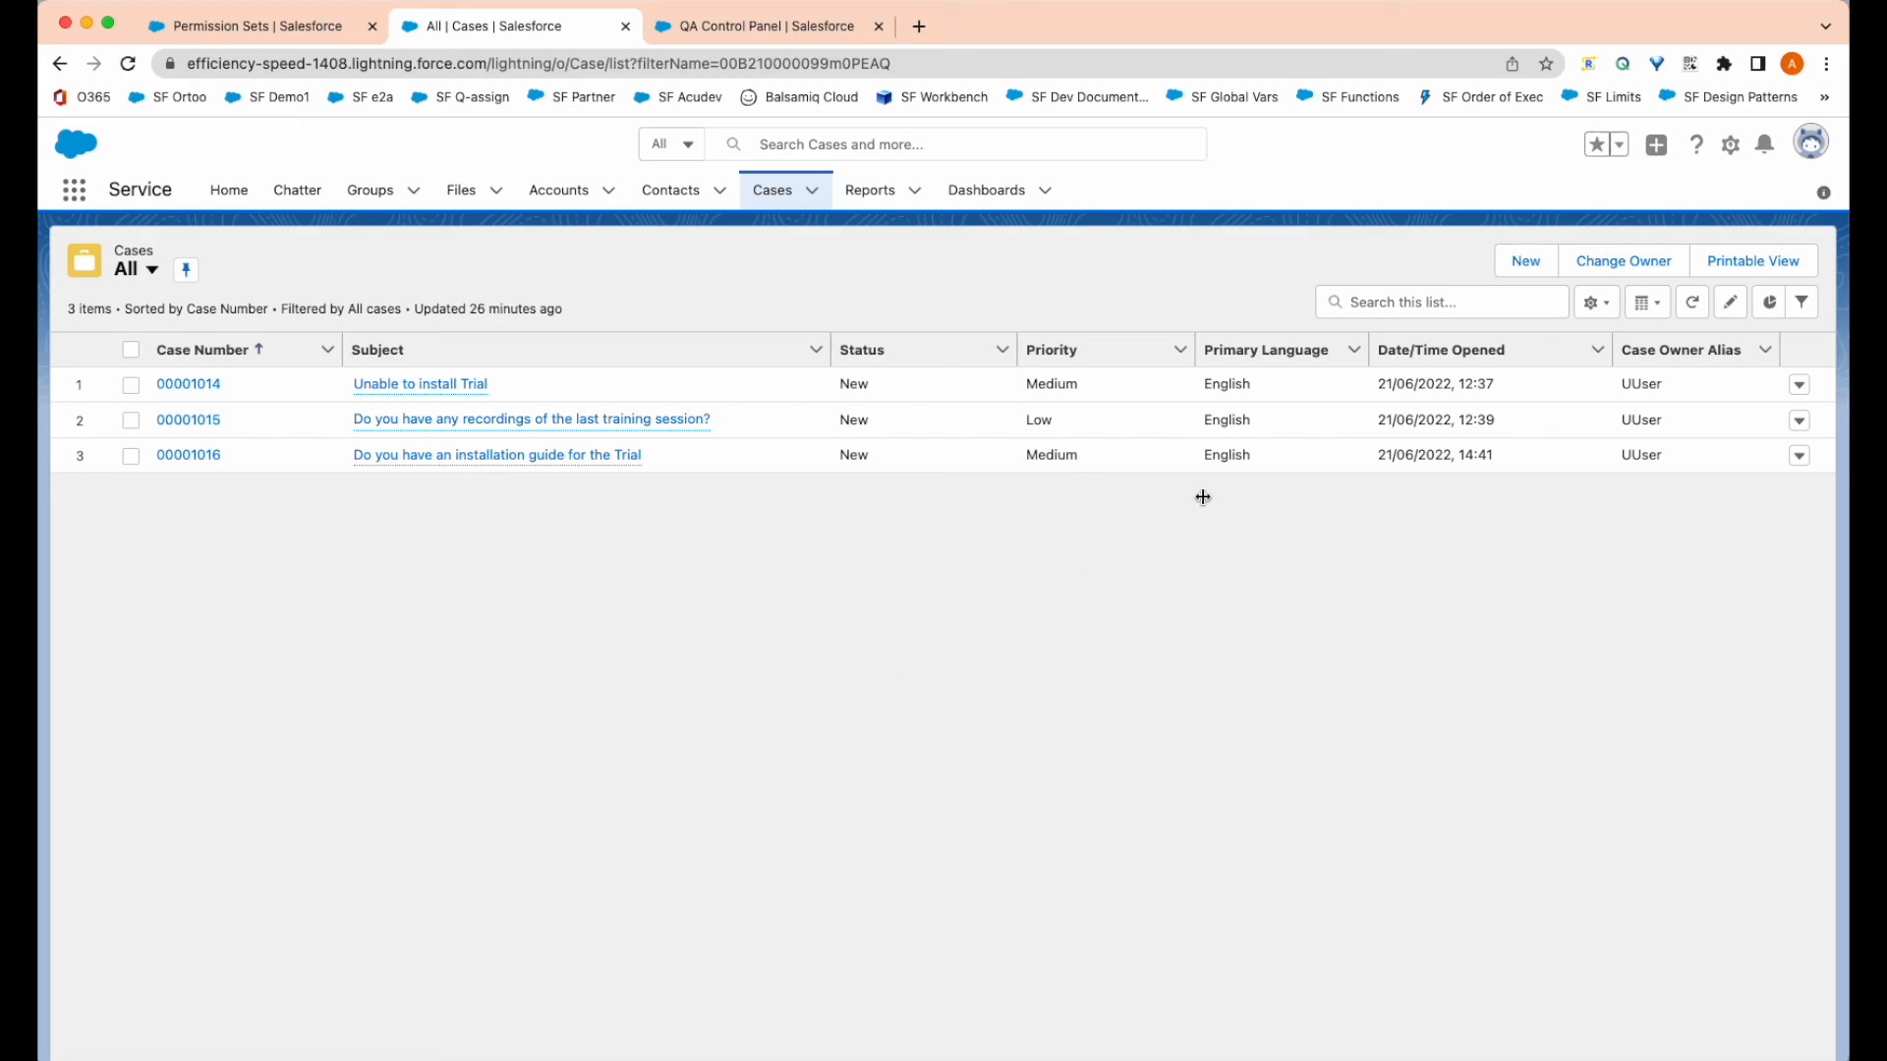
click(1693, 304)
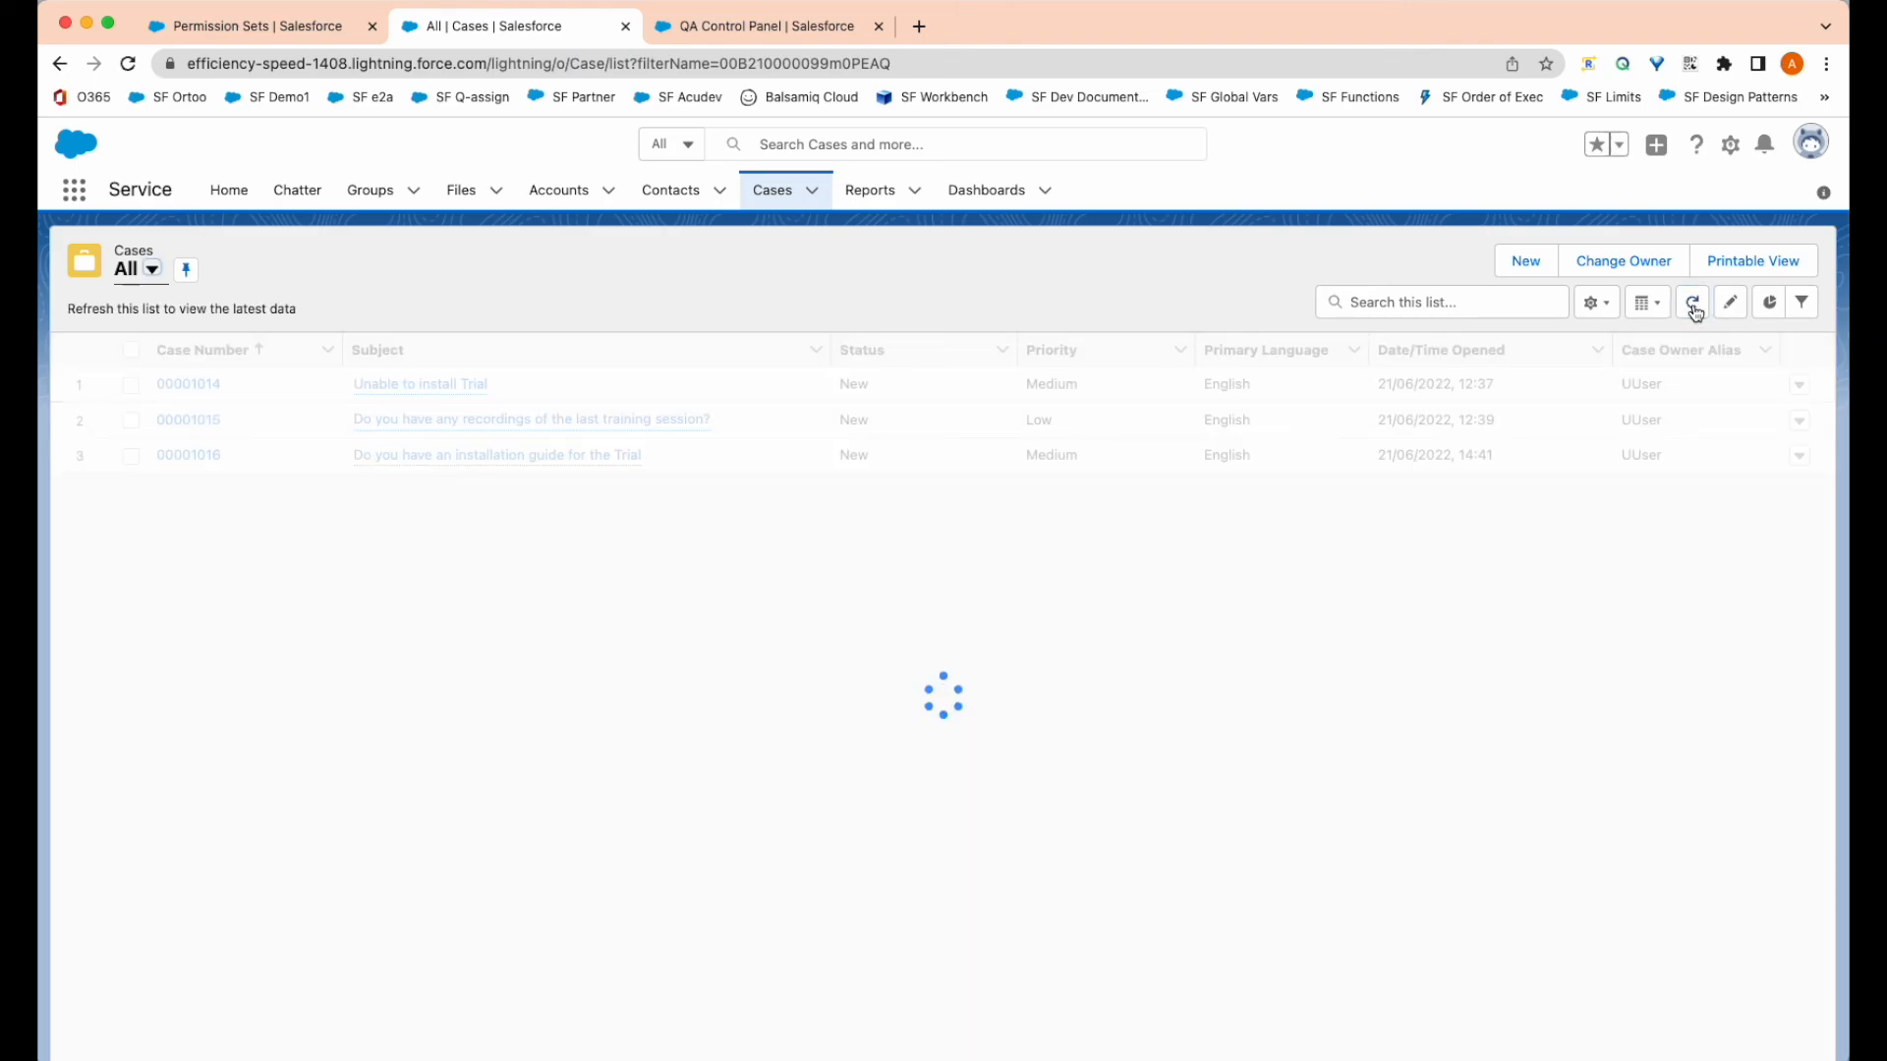